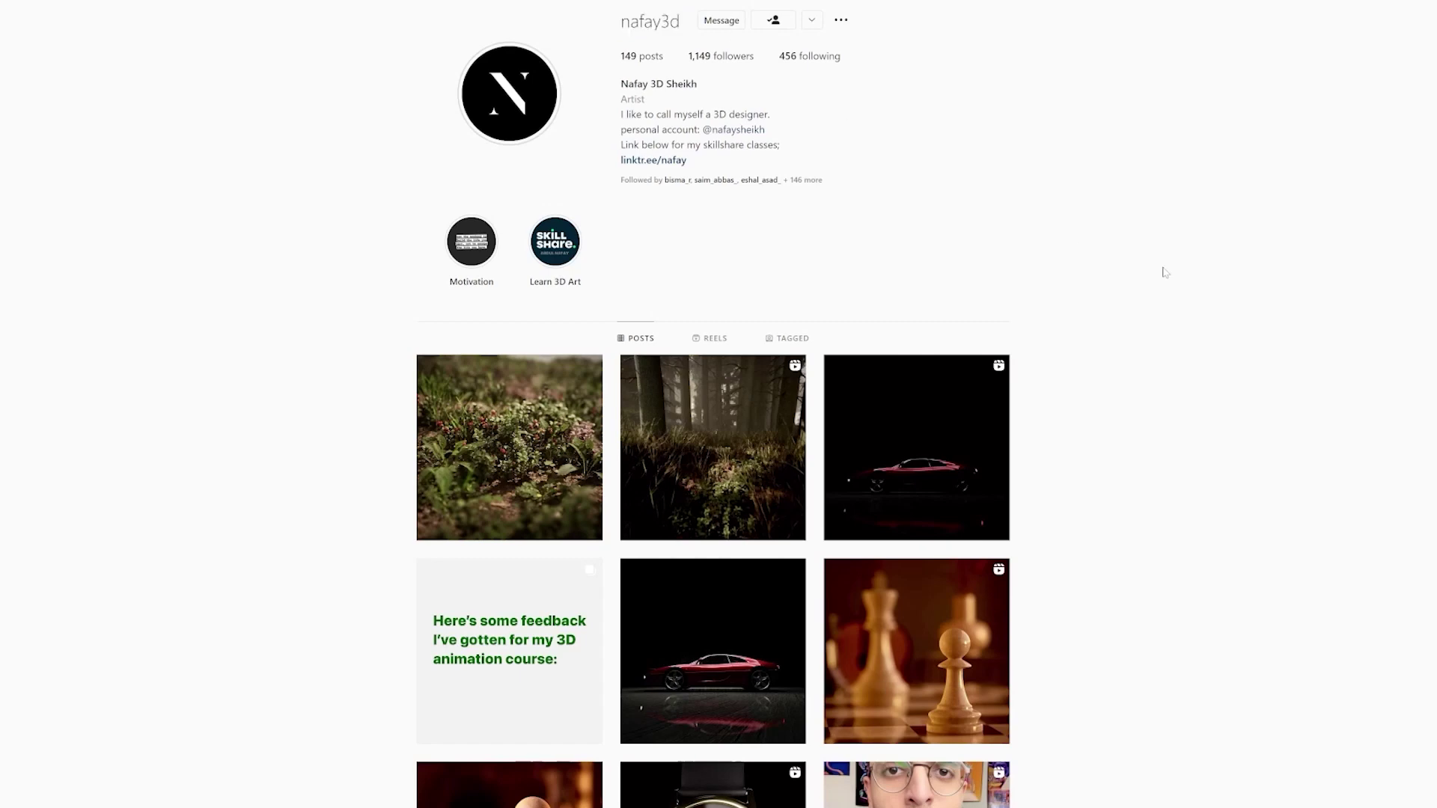
View the newest undergrowth render post and the following forest animation post on the artist's profile.
{"action": "scroll", "coordinate": [904, 488], "scroll_direction": "down", "scroll_amount": 7}
{"action": "scroll", "coordinate": [903, 487], "scroll_direction": "up", "scroll_amount": 7}
{"action": "left_click", "coordinate": [598, 446]}
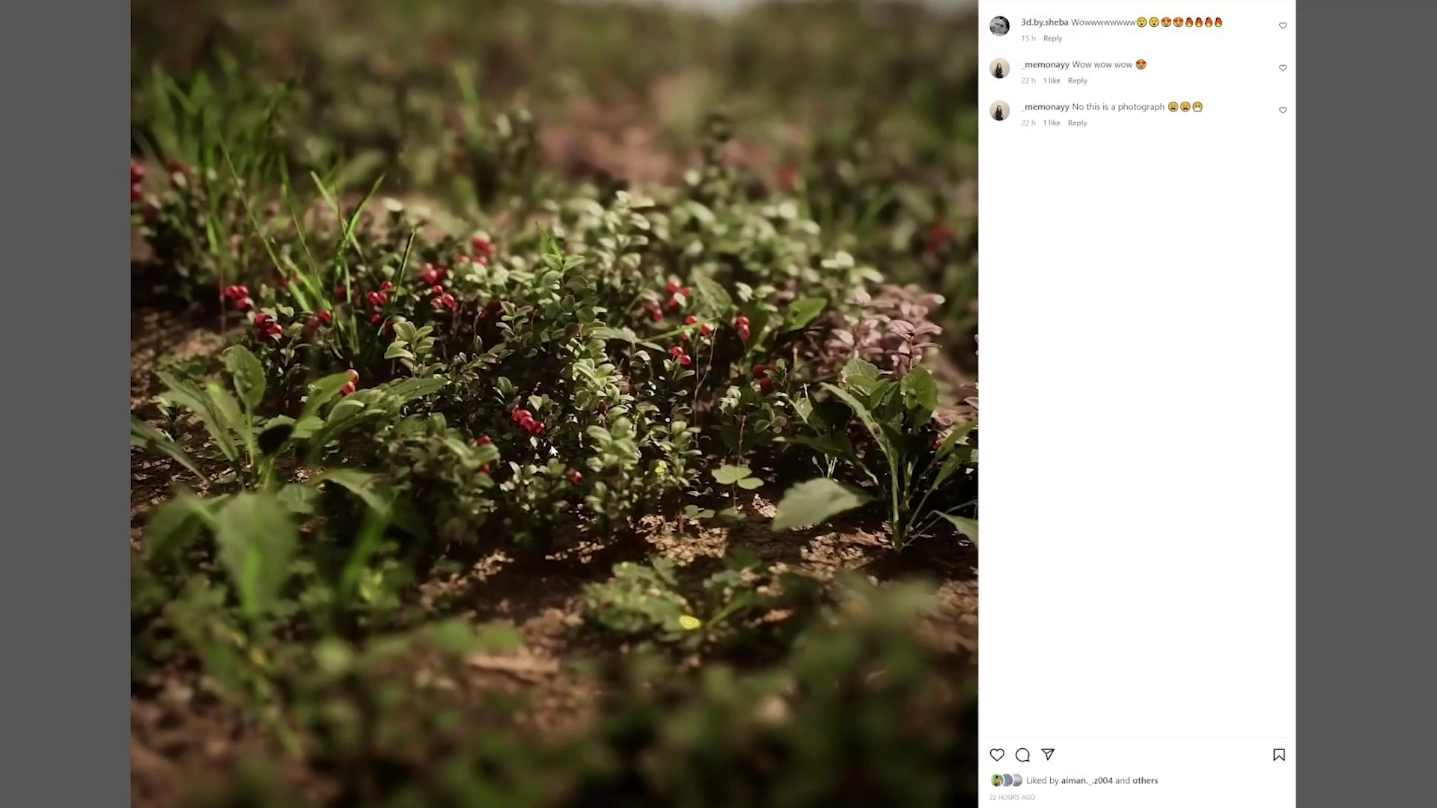
{"action": "key", "text": "Right"}
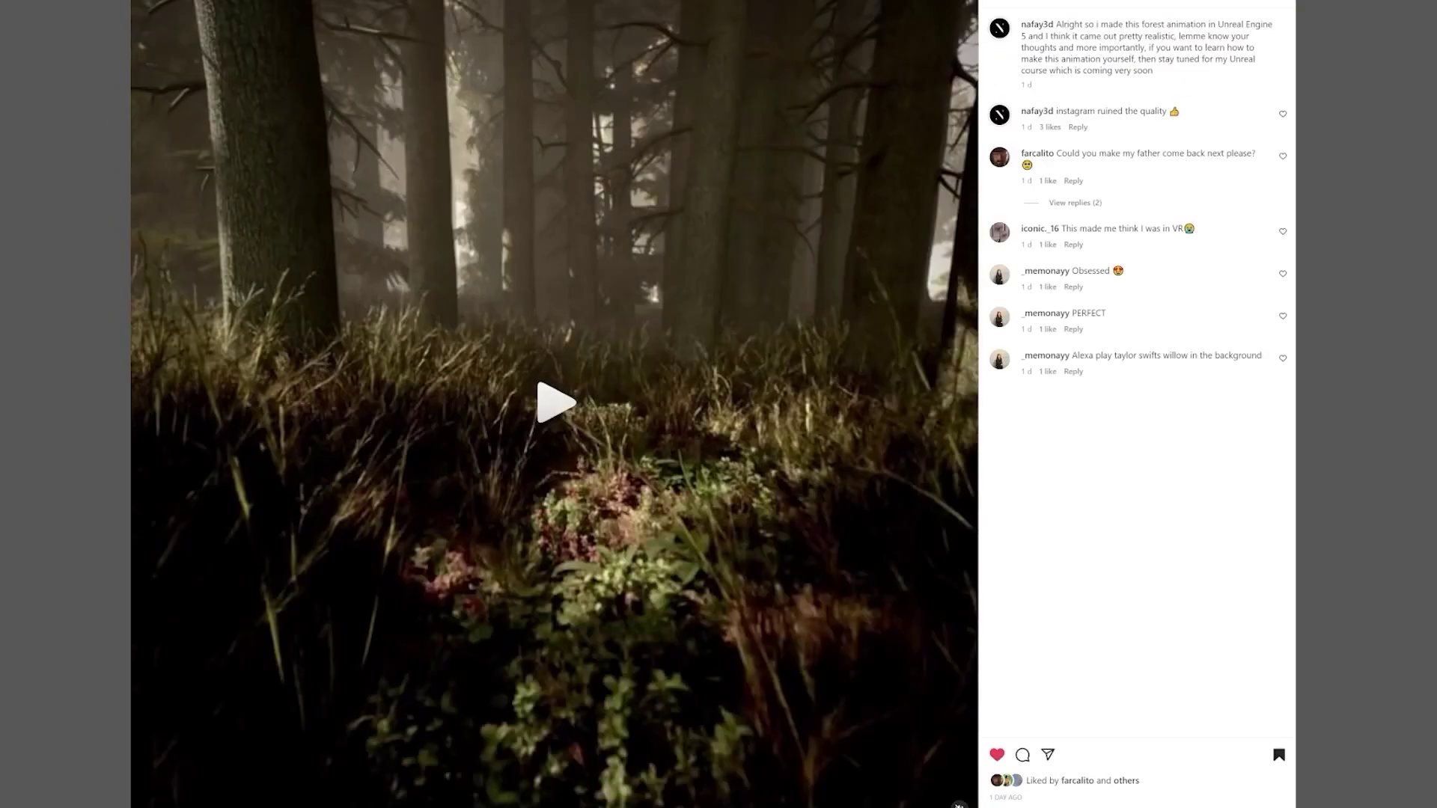
{"action": "left_click", "coordinate": [1370, 345]}
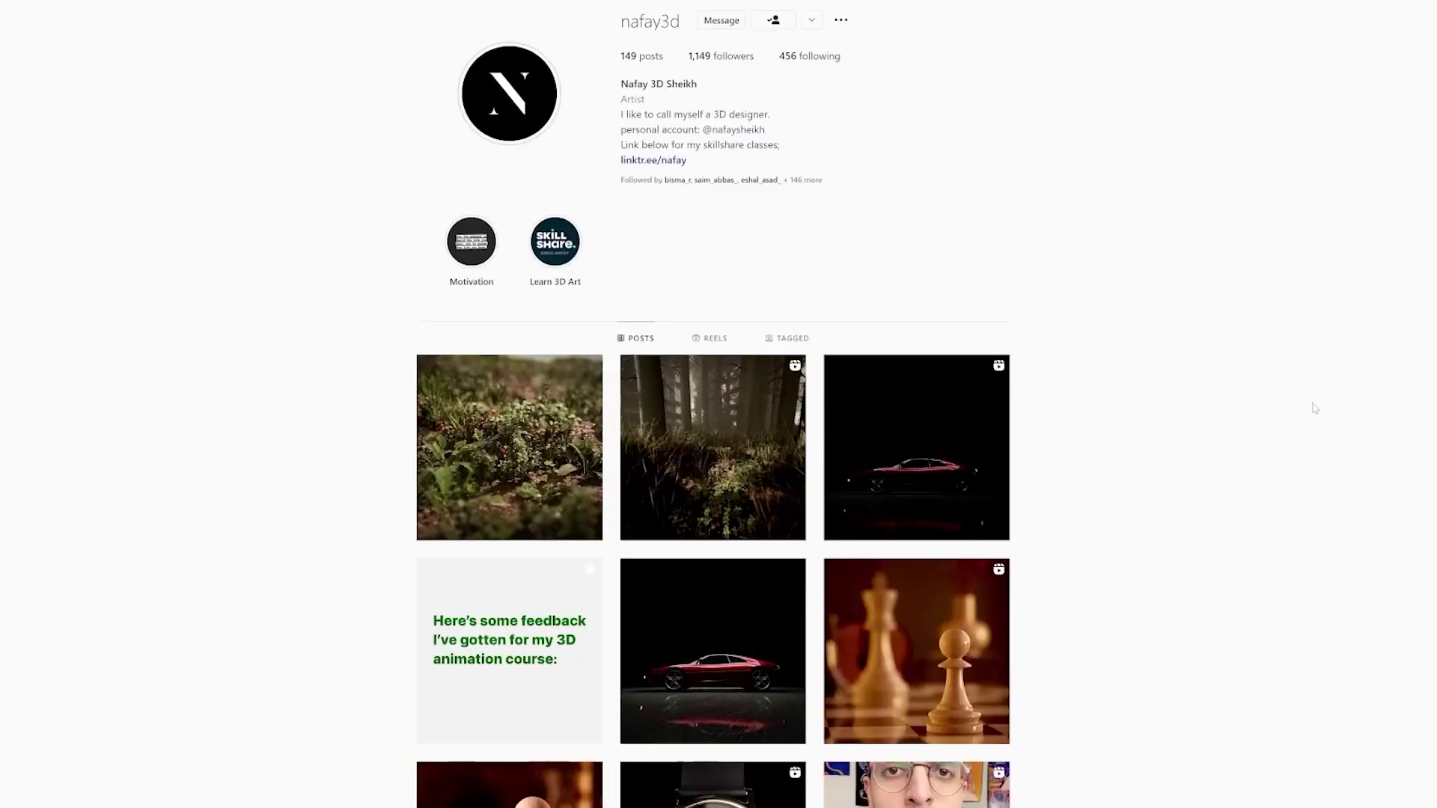
Browse the profile's post grid down through the older car, product and interior renders.
{"action": "scroll", "coordinate": [1192, 442], "scroll_direction": "down", "scroll_amount": 10}
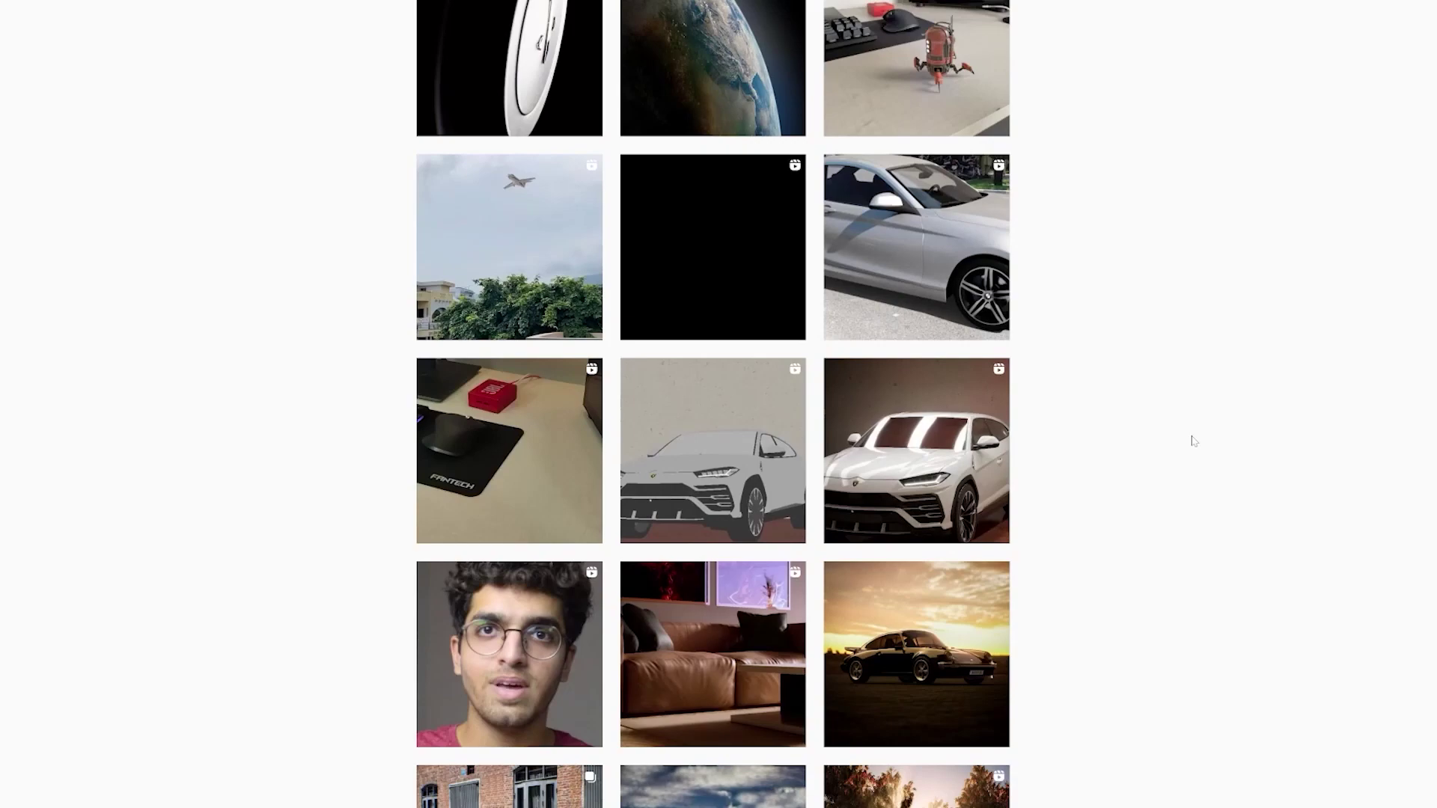
{"action": "scroll", "coordinate": [1192, 442], "scroll_direction": "up", "scroll_amount": 3}
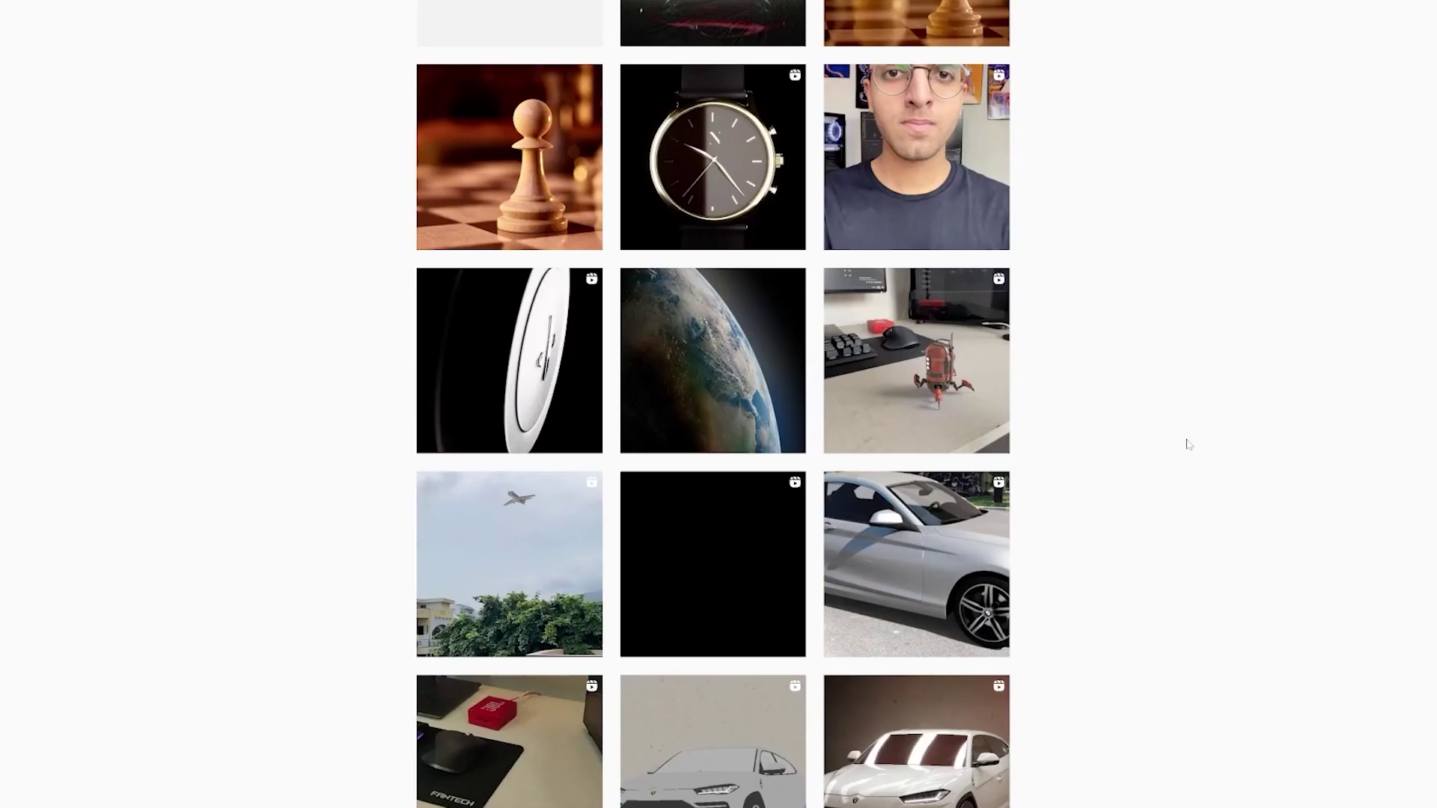
{"action": "scroll", "coordinate": [1188, 444], "scroll_direction": "up", "scroll_amount": 4}
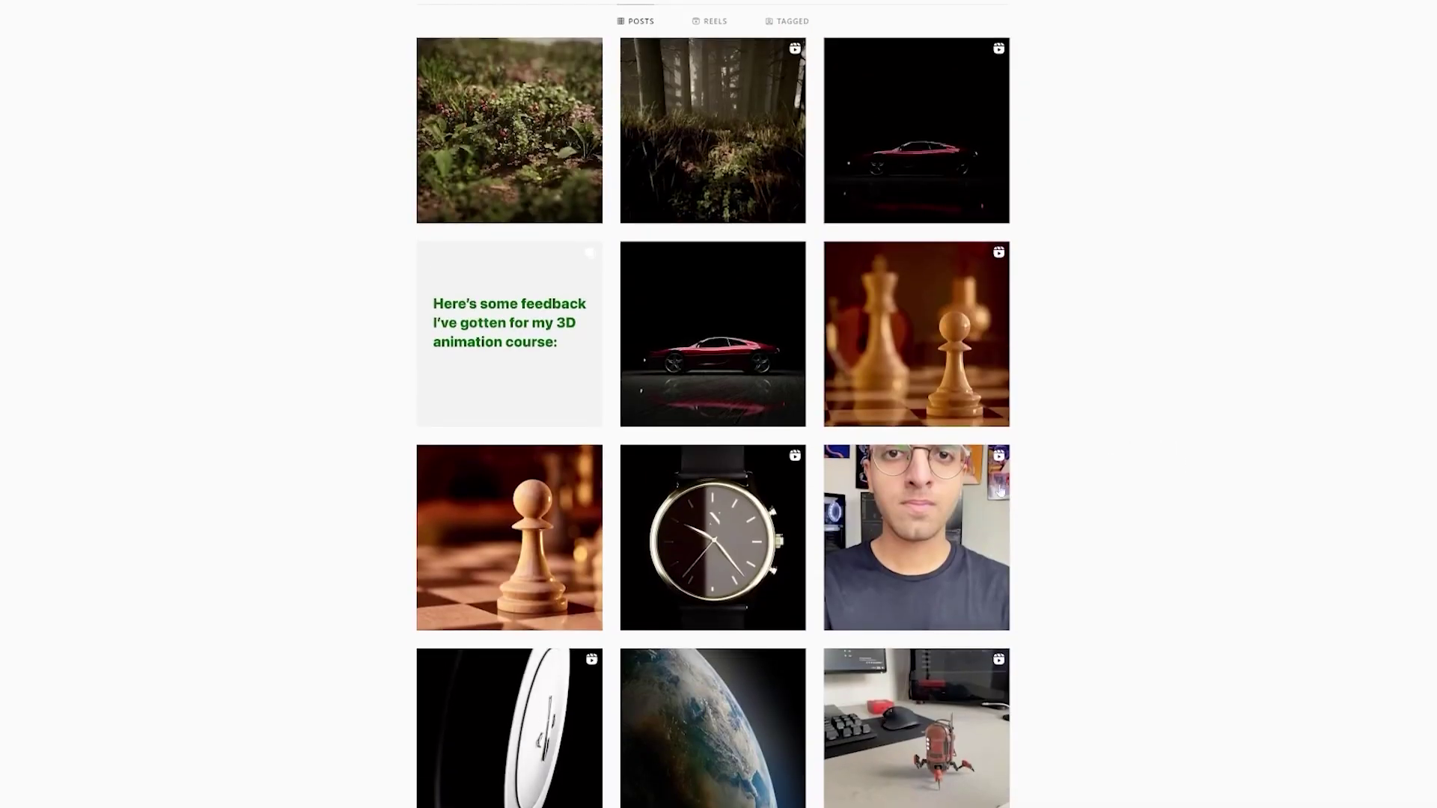
{"action": "scroll", "coordinate": [966, 461], "scroll_direction": "up", "scroll_amount": 2}
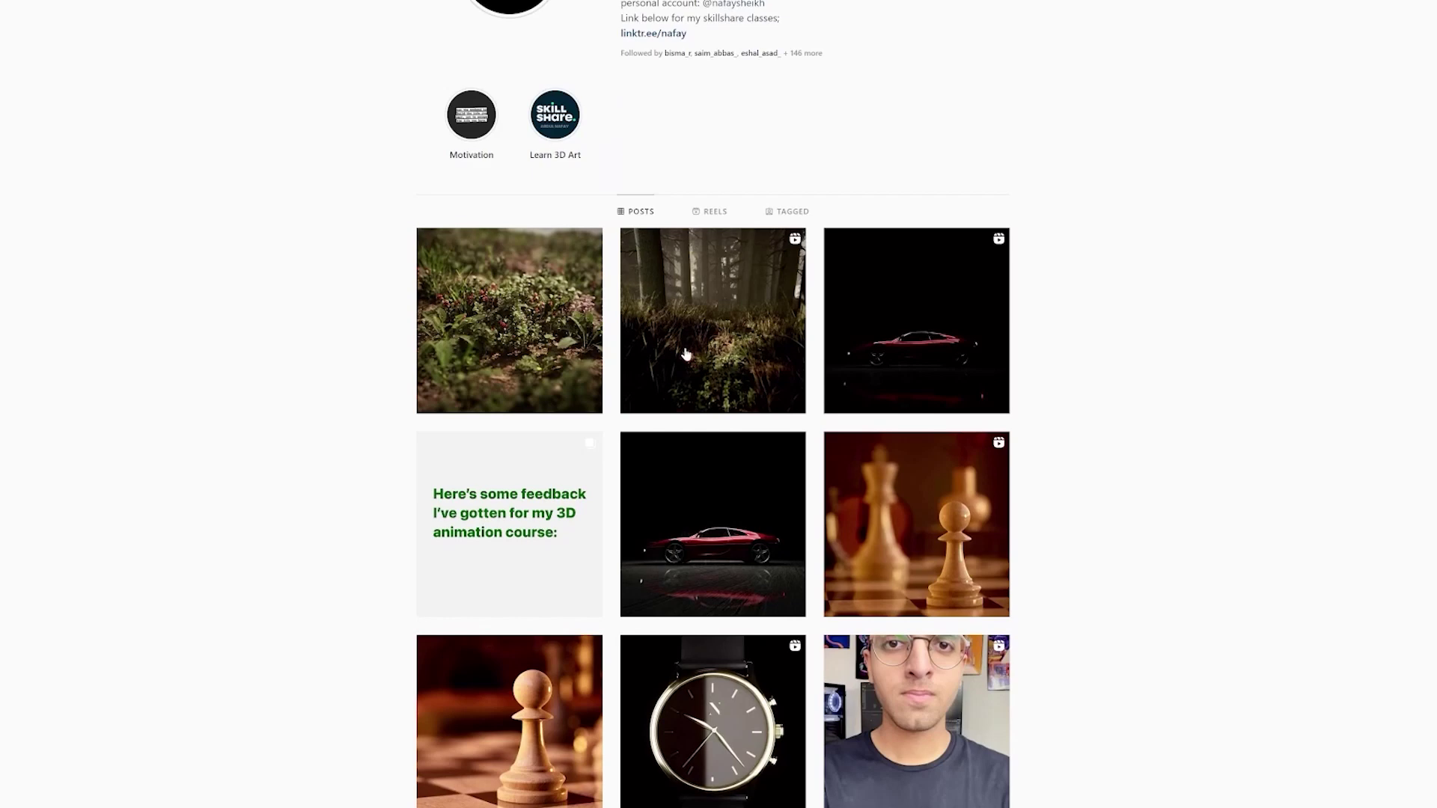
{"action": "scroll", "coordinate": [1210, 380], "scroll_direction": "up", "scroll_amount": 2}
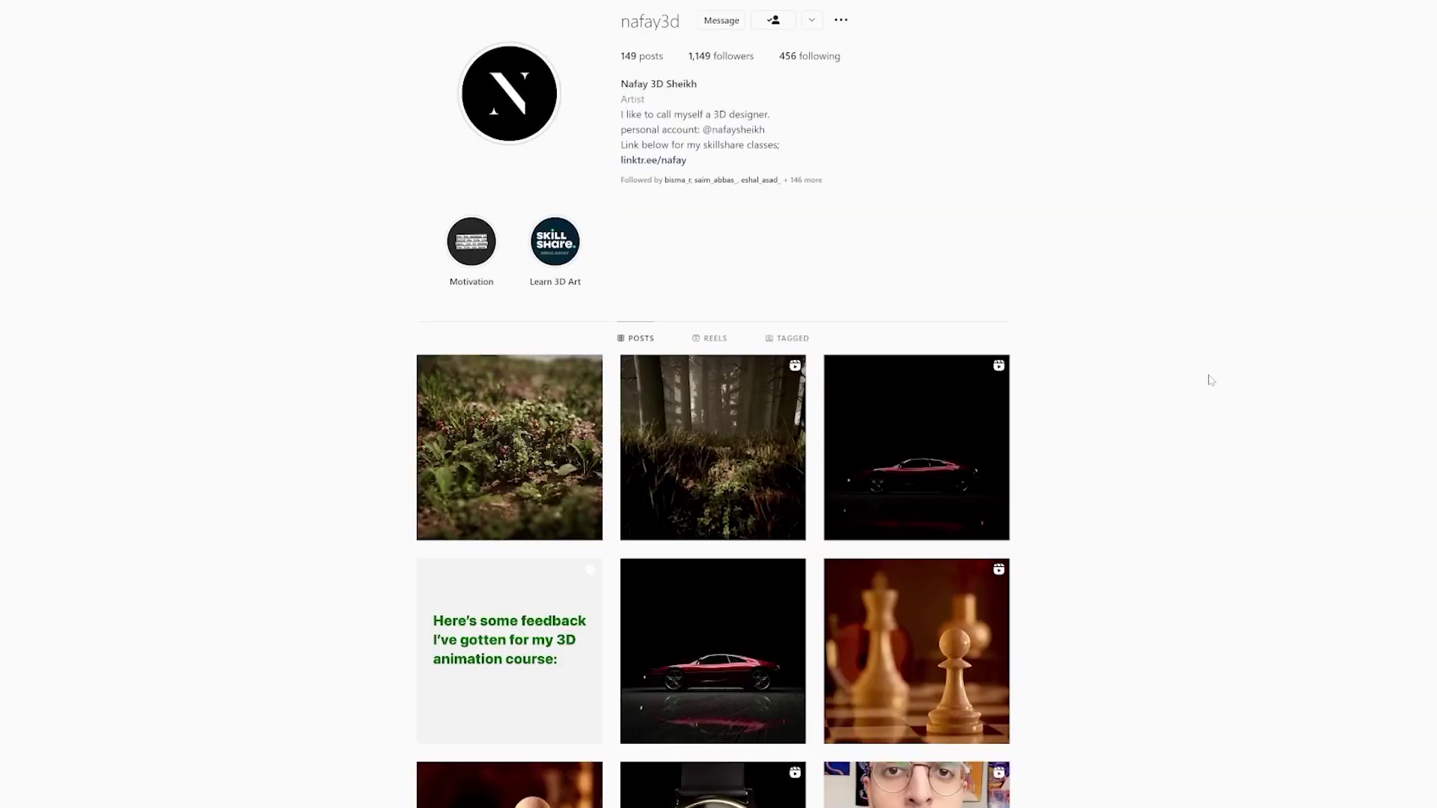
{"action": "scroll", "coordinate": [1198, 386], "scroll_direction": "down", "scroll_amount": 12}
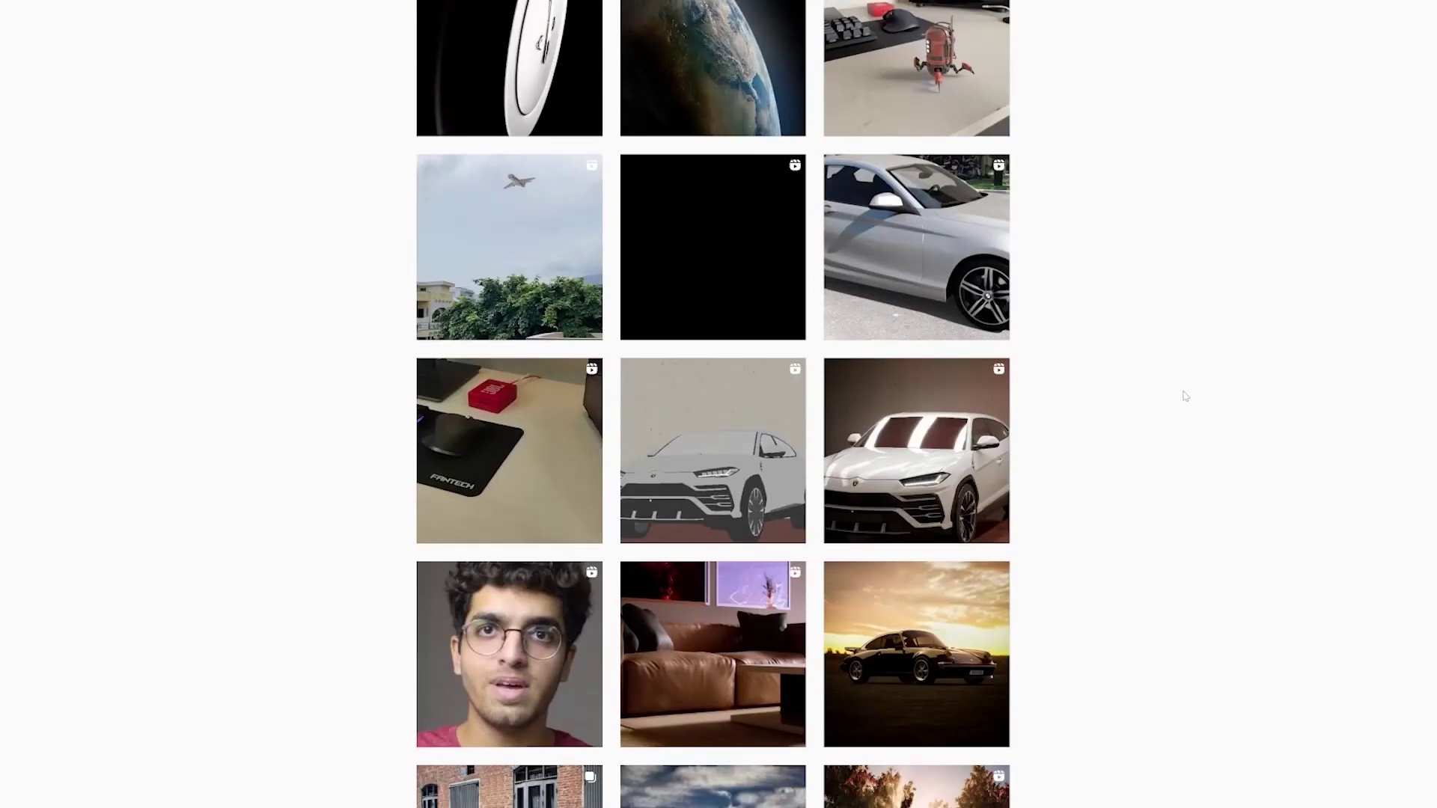
{"action": "scroll", "coordinate": [1185, 396], "scroll_direction": "down", "scroll_amount": 2}
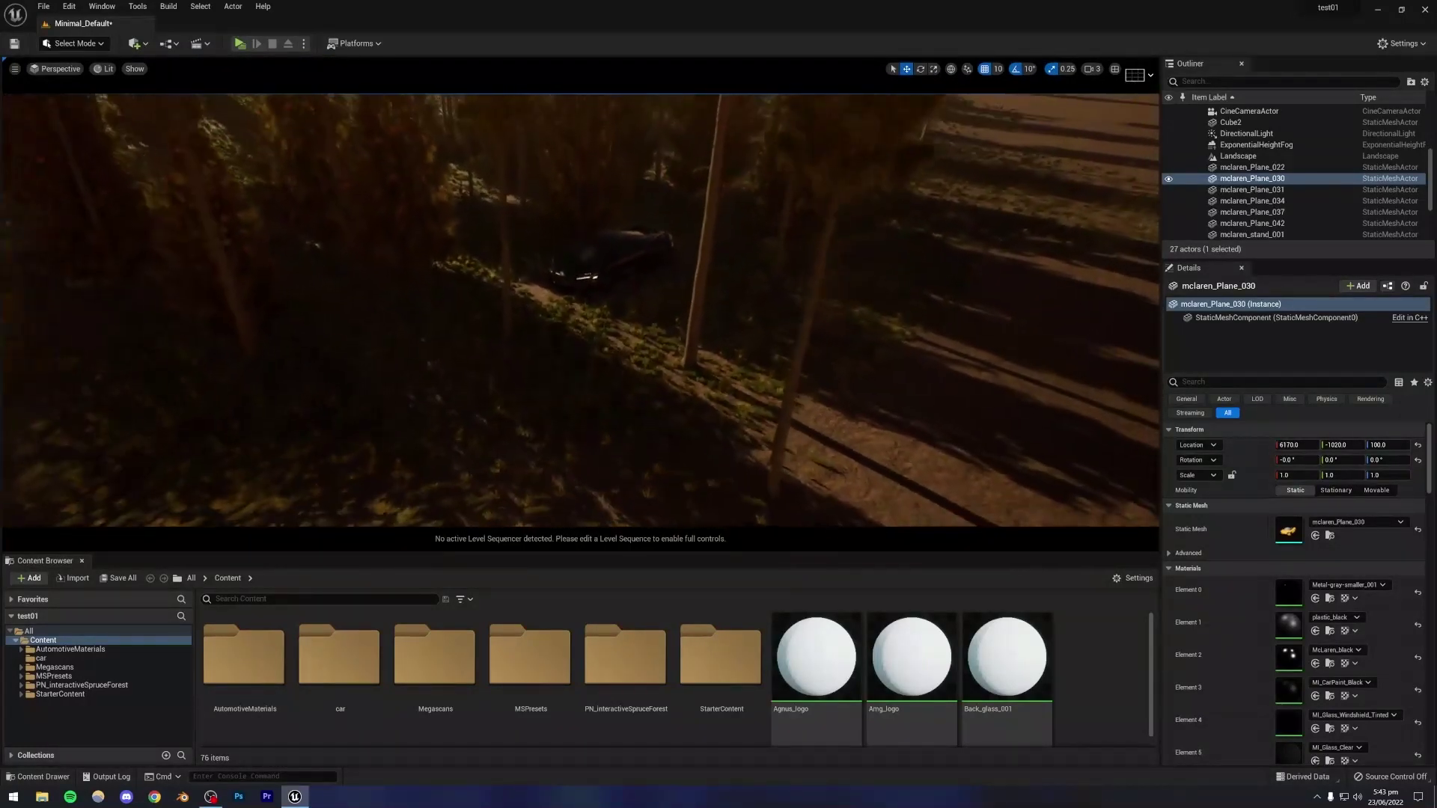
Switch to Unreal Engine and create a new level from the Empty Level template.
{"action": "right_click_drag", "start_coordinate": [581, 310], "coordinate": [535, 258]}
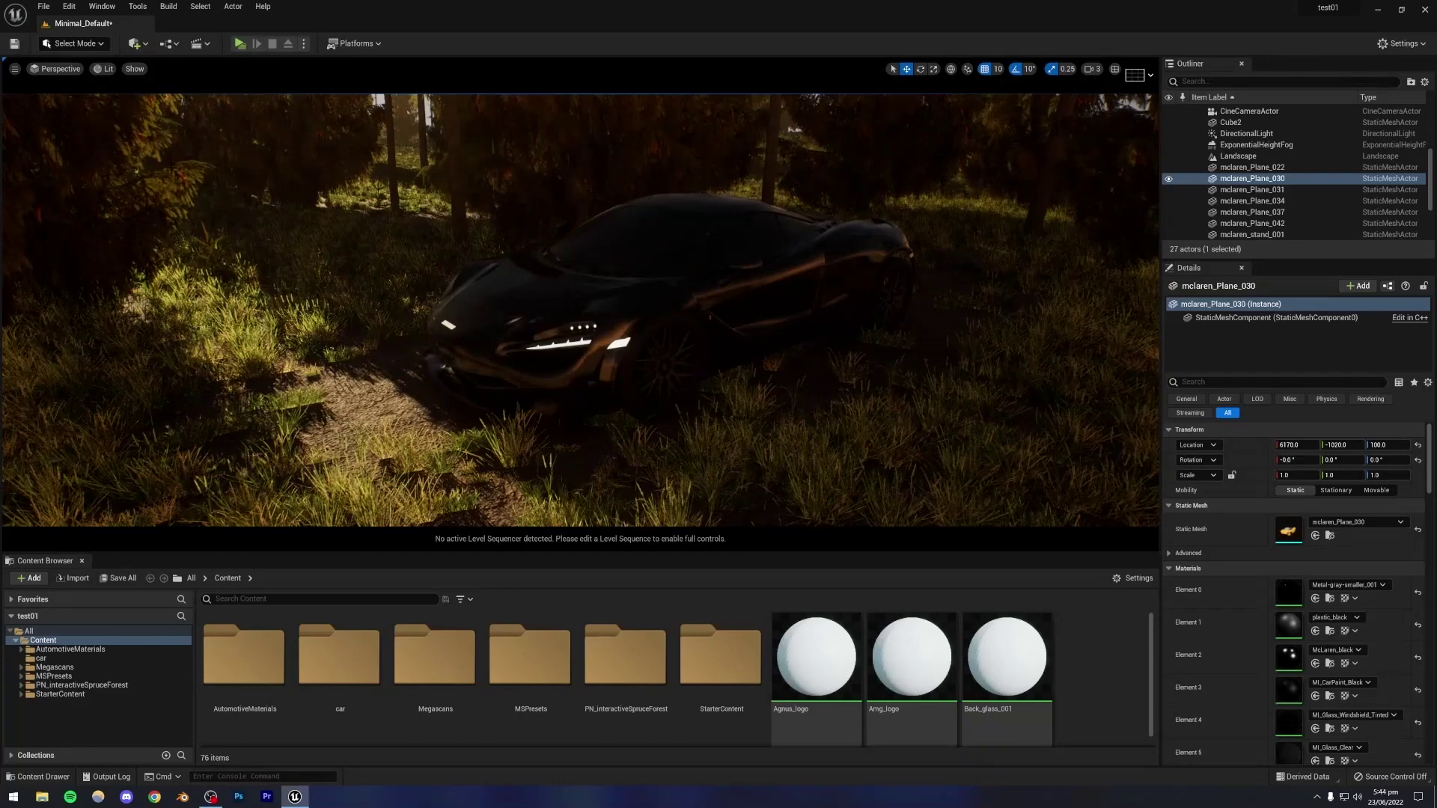
{"action": "left_click", "coordinate": [43, 6]}
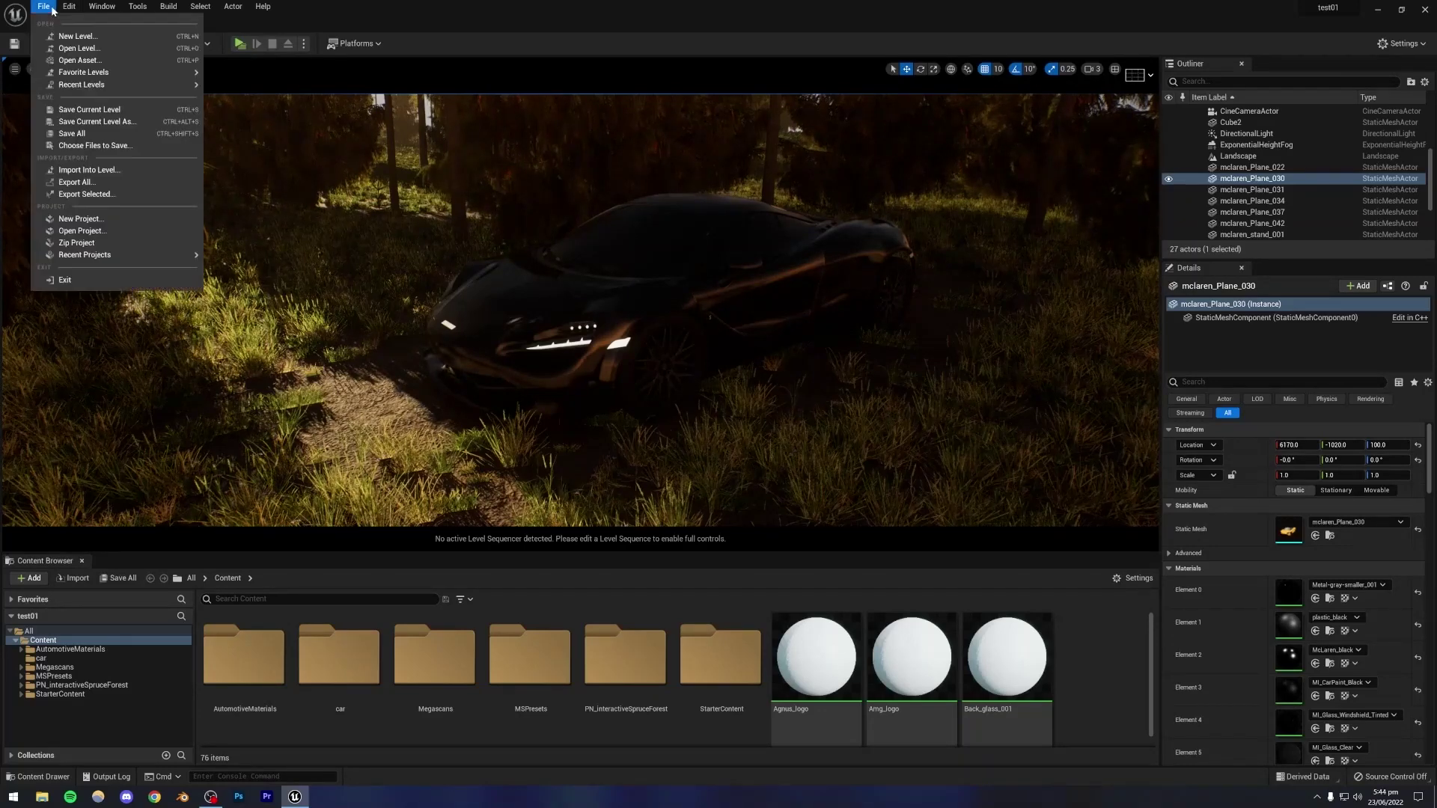
{"action": "left_click", "coordinate": [71, 37]}
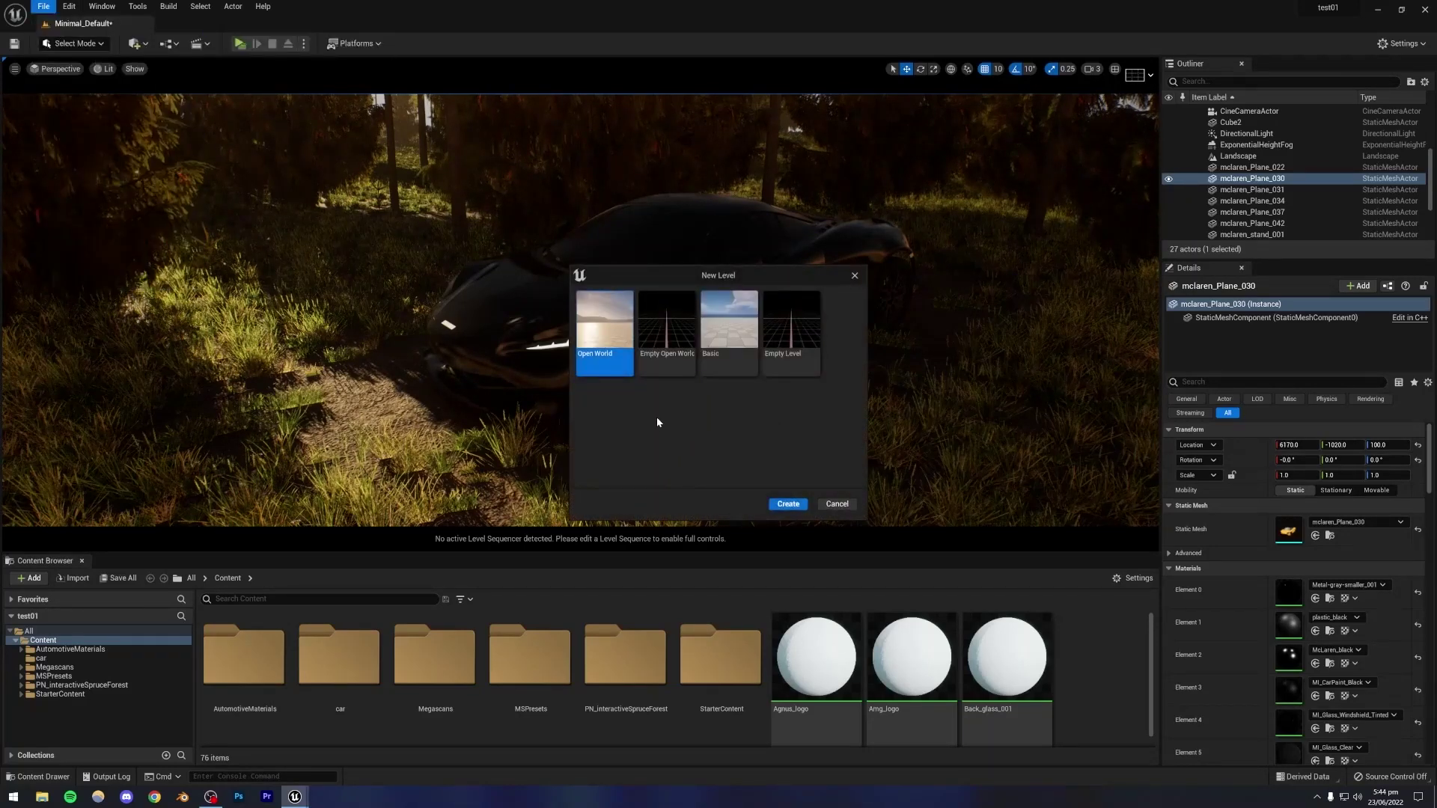
{"action": "left_click", "coordinate": [780, 348]}
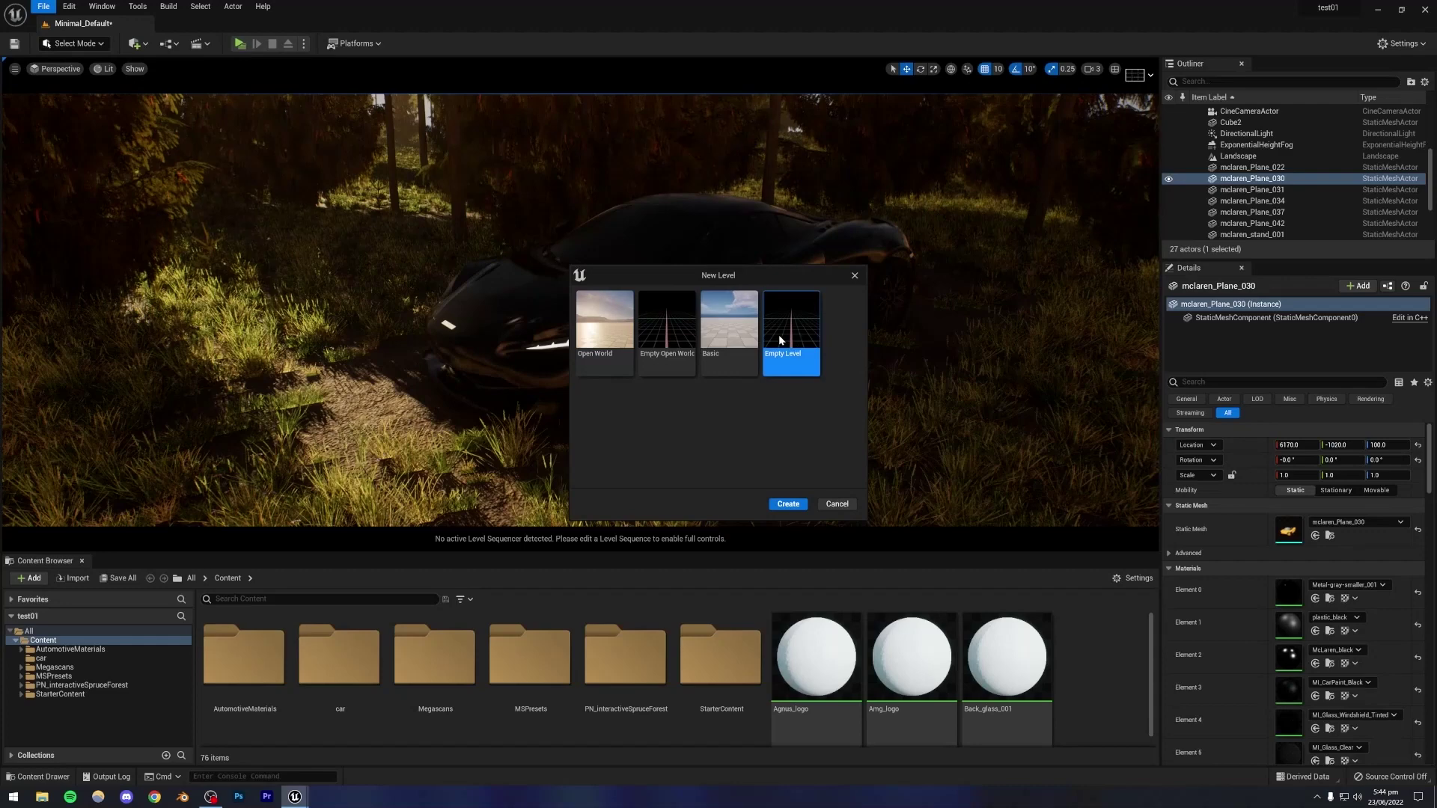
{"action": "left_click", "coordinate": [787, 505]}
{"action": "left_click", "coordinate": [737, 524]}
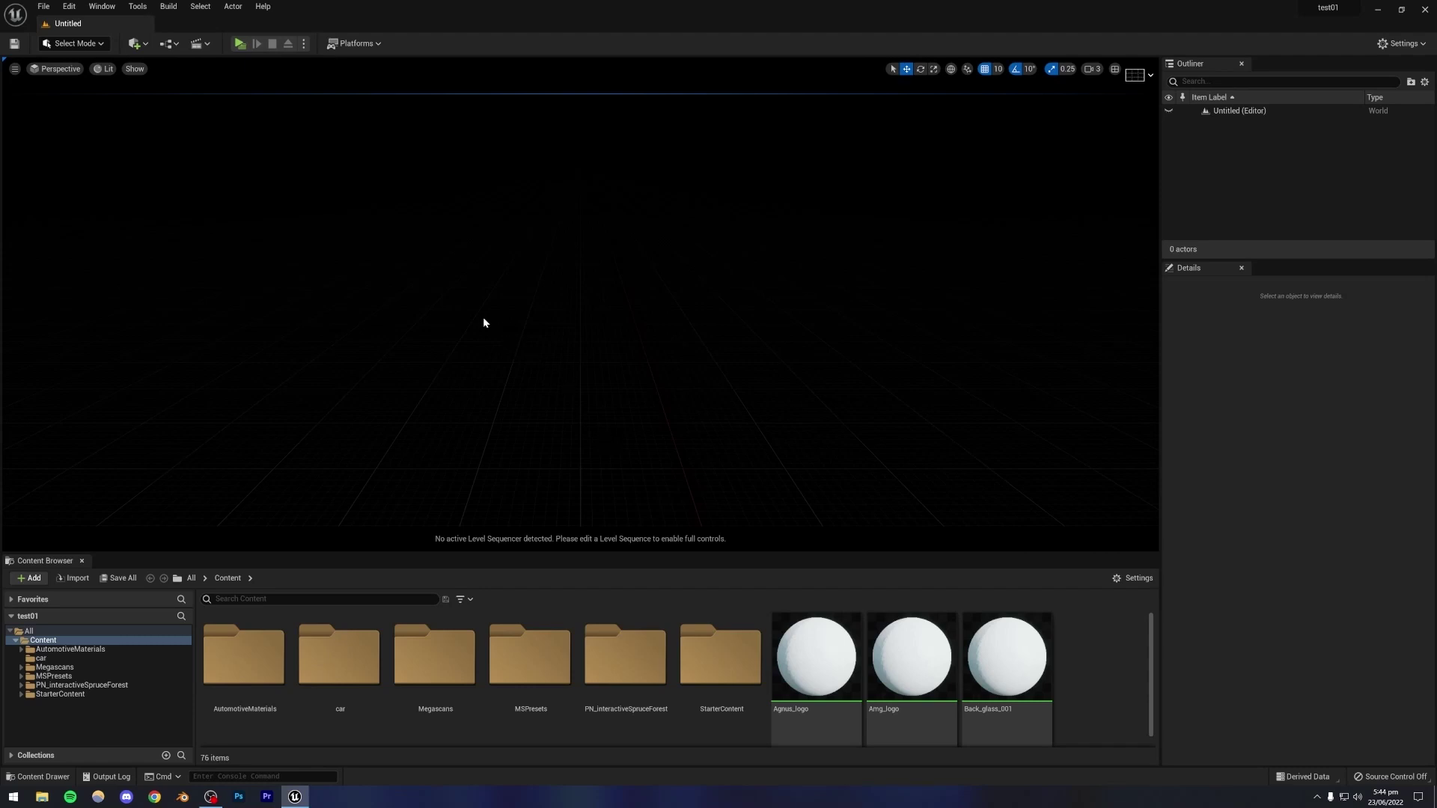
Open the Env. Light Mixer and create a sky light and Atmospheric Light 0.
{"action": "left_click", "coordinate": [104, 7]}
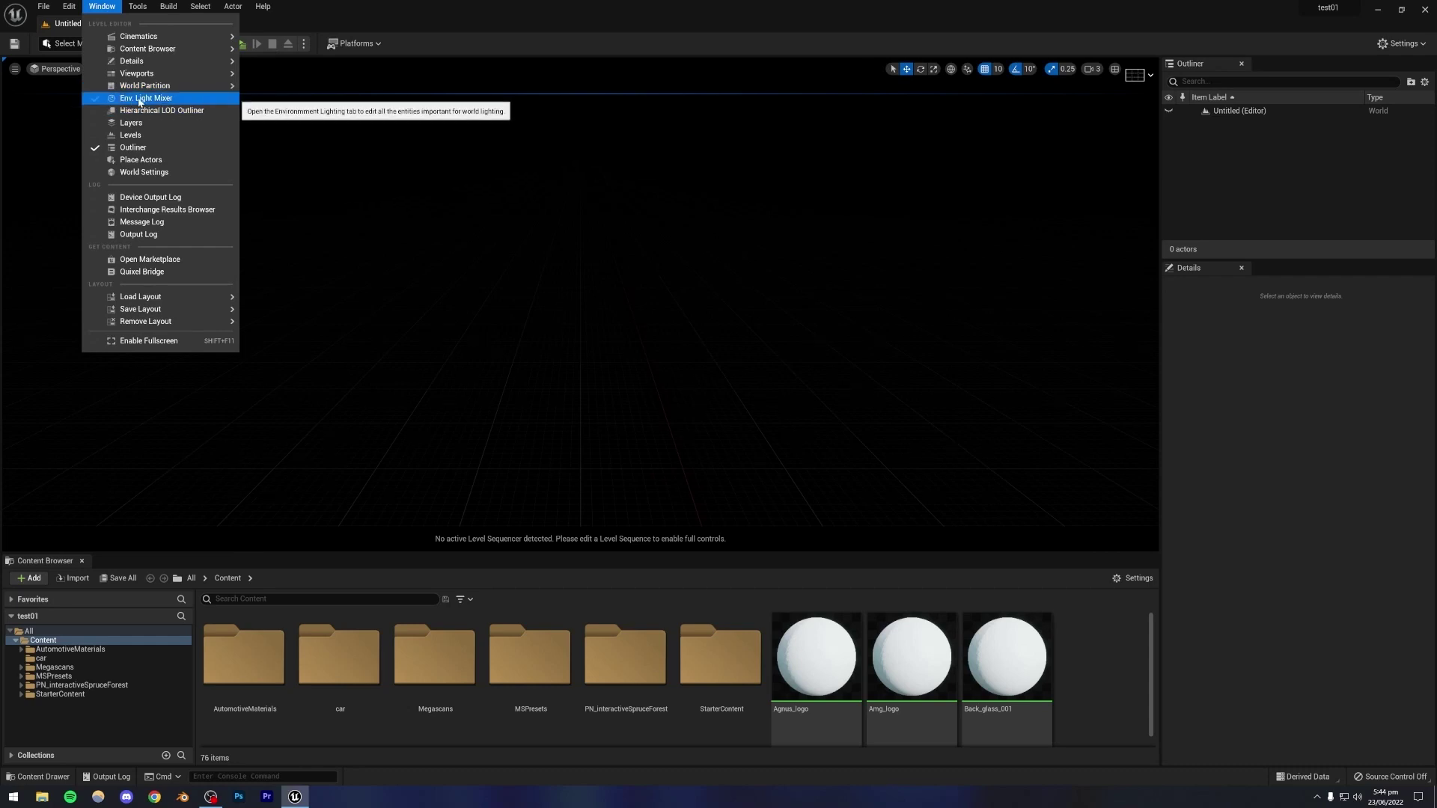
{"action": "left_click", "coordinate": [128, 99]}
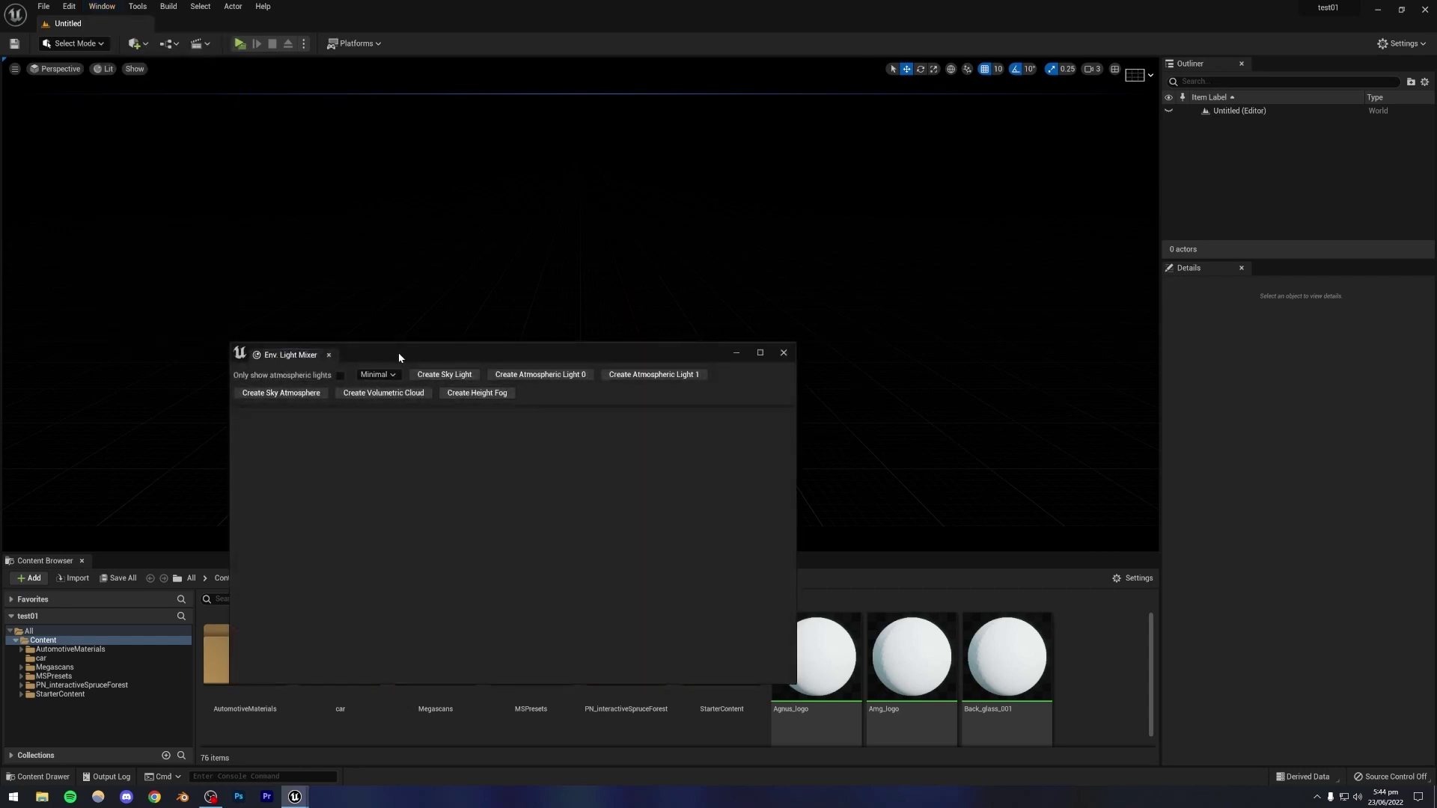
{"action": "left_click_drag", "start_coordinate": [399, 353], "coordinate": [464, 364]}
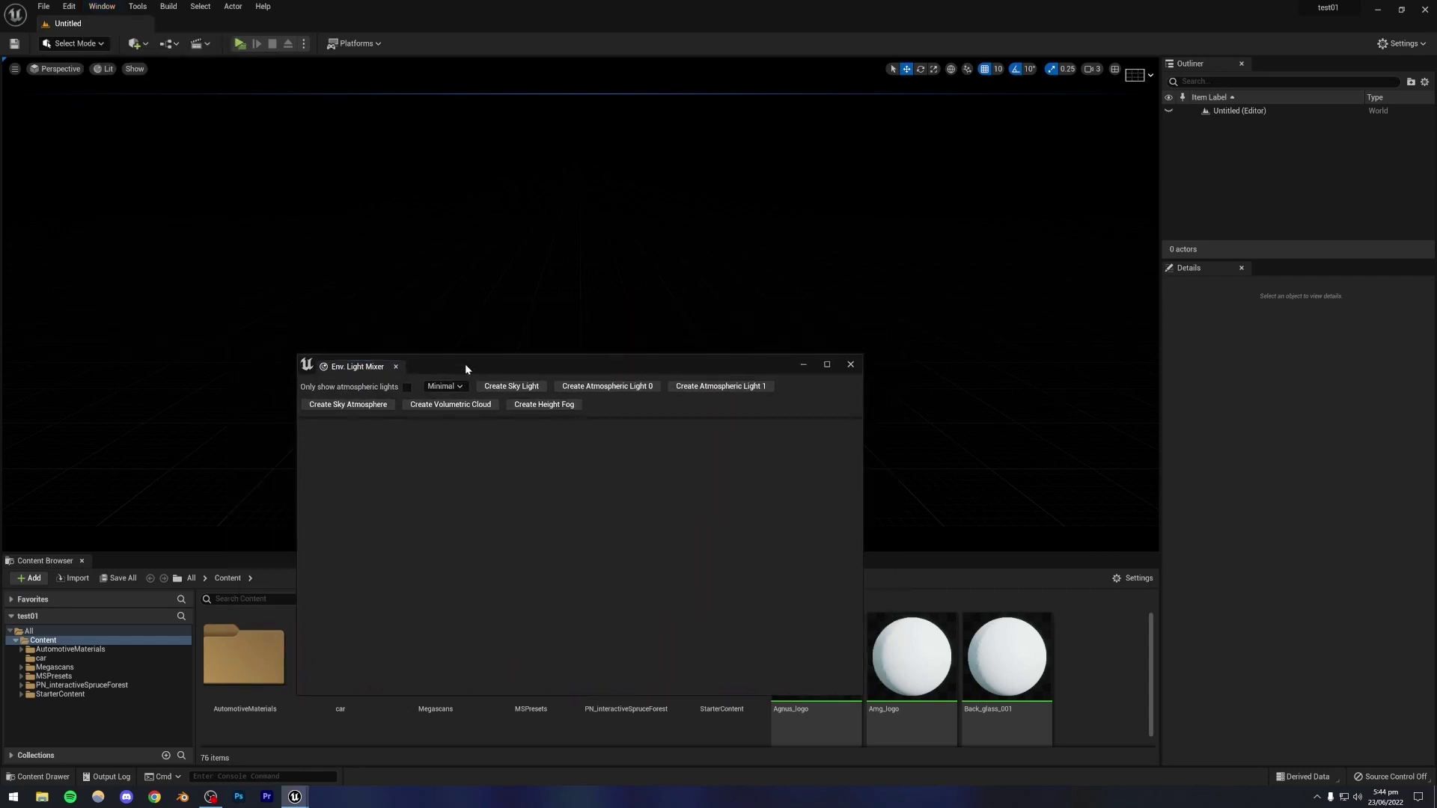
{"action": "left_click", "coordinate": [517, 388]}
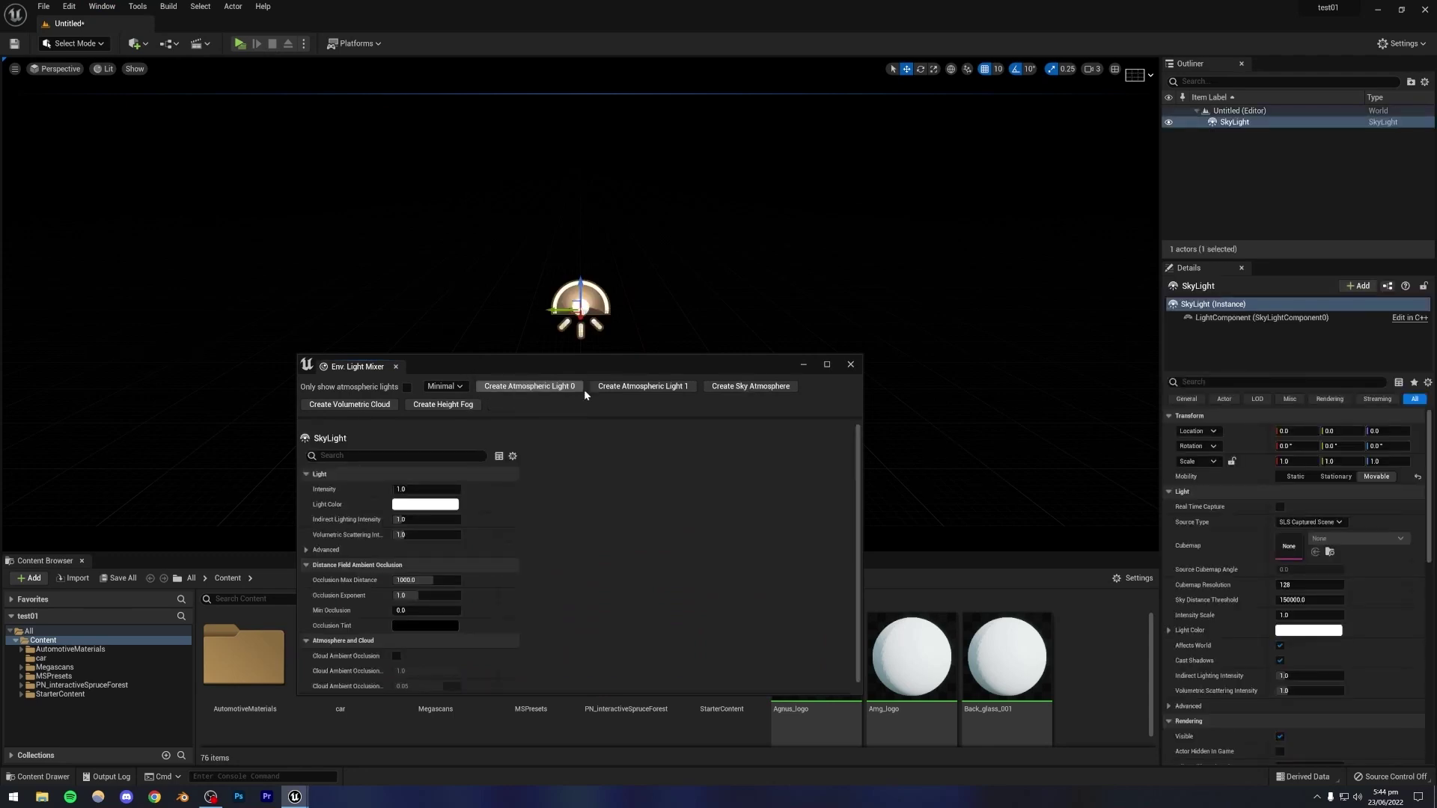
{"action": "left_click", "coordinate": [522, 387]}
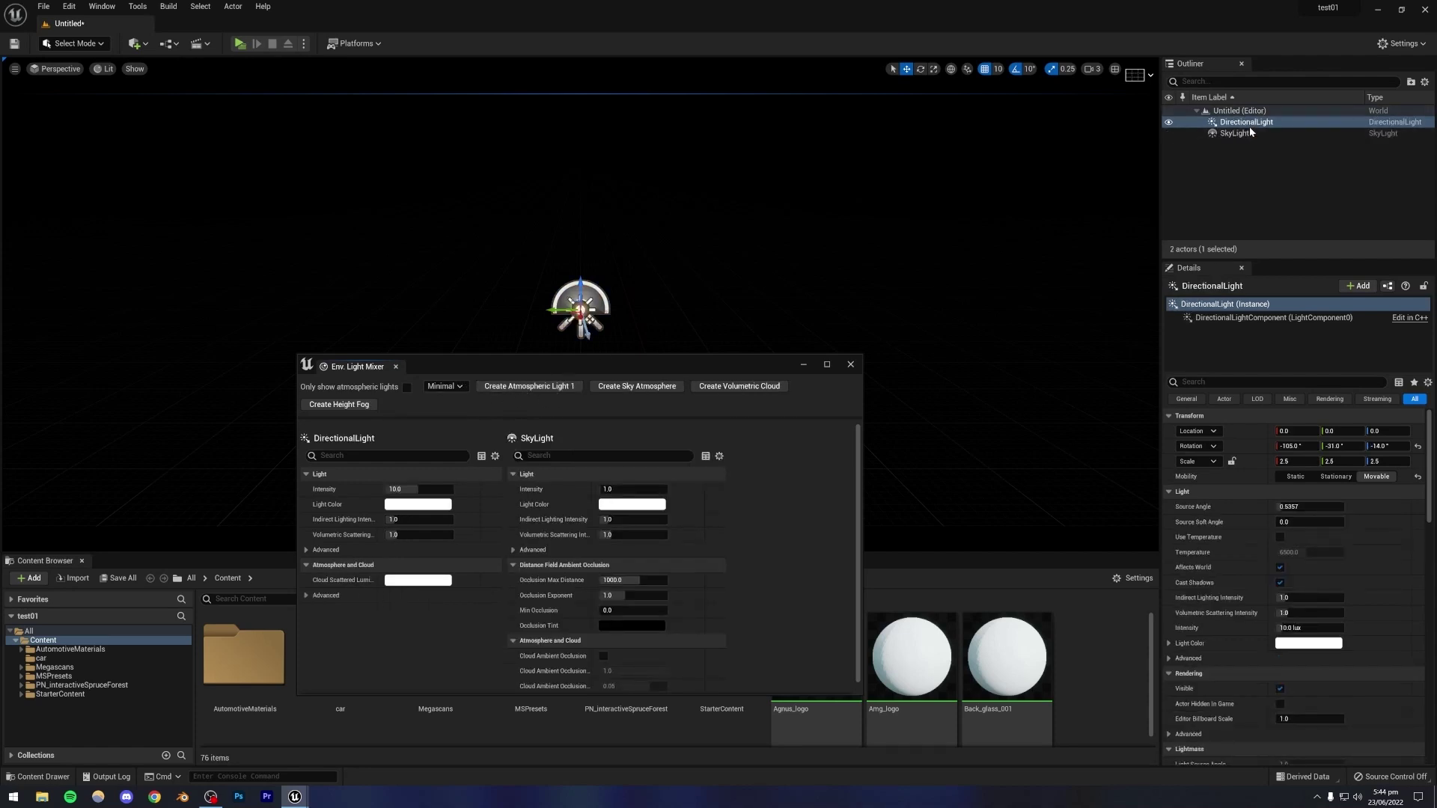
Add a sky atmosphere, a volumetric cloud and height fog to the level, and close the Env. Light Mixer.
{"action": "left_click", "coordinate": [626, 387]}
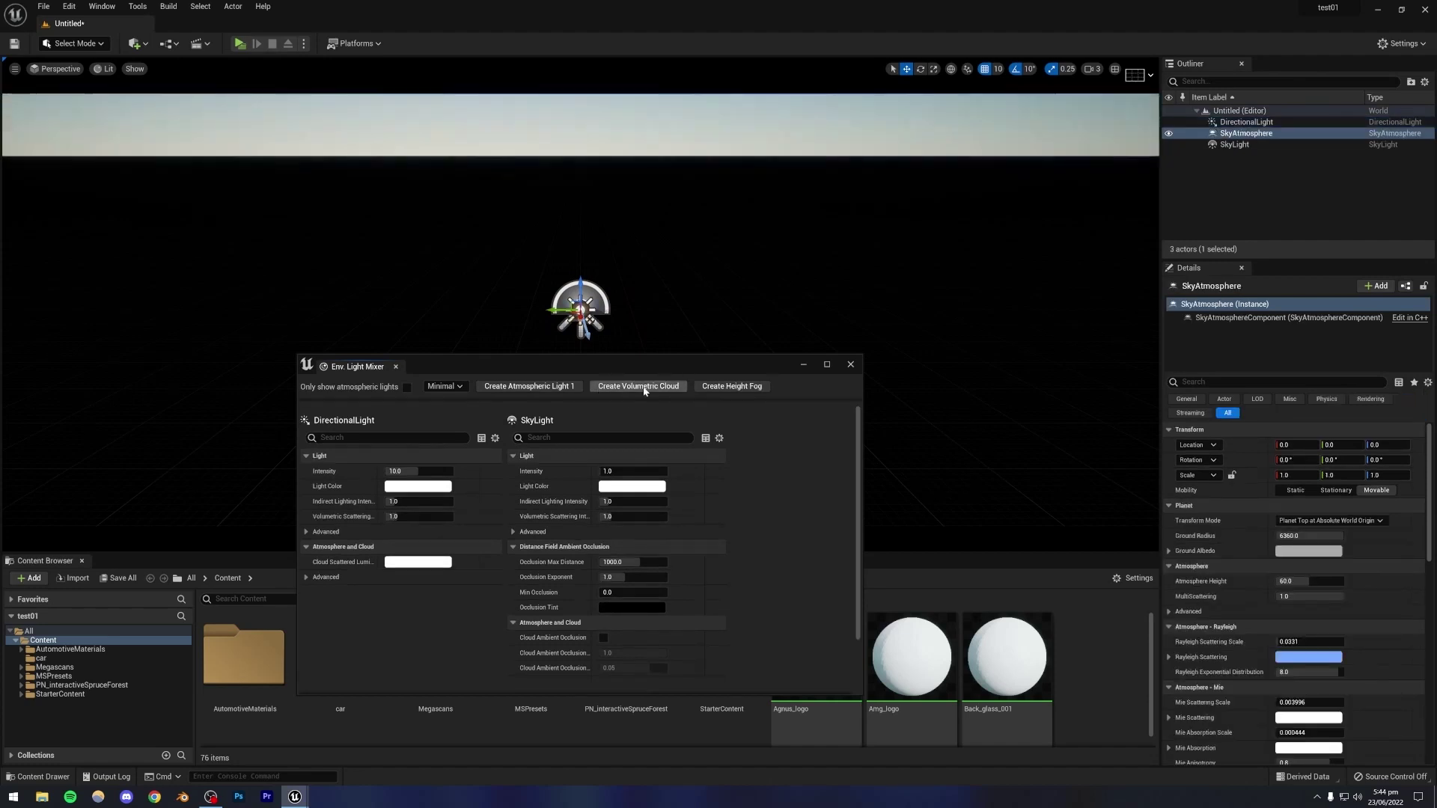
{"action": "left_click", "coordinate": [627, 389]}
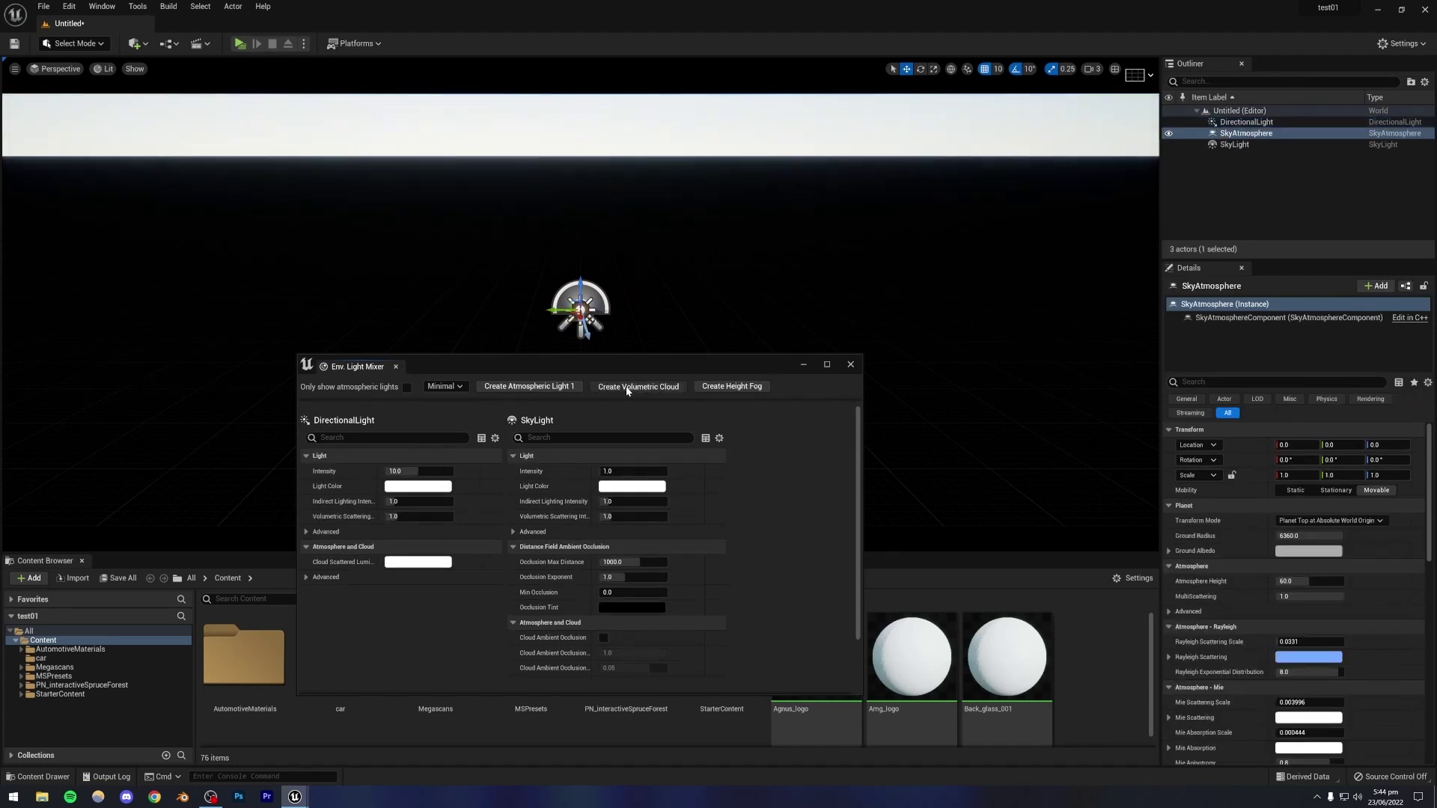
{"action": "left_click", "coordinate": [624, 388]}
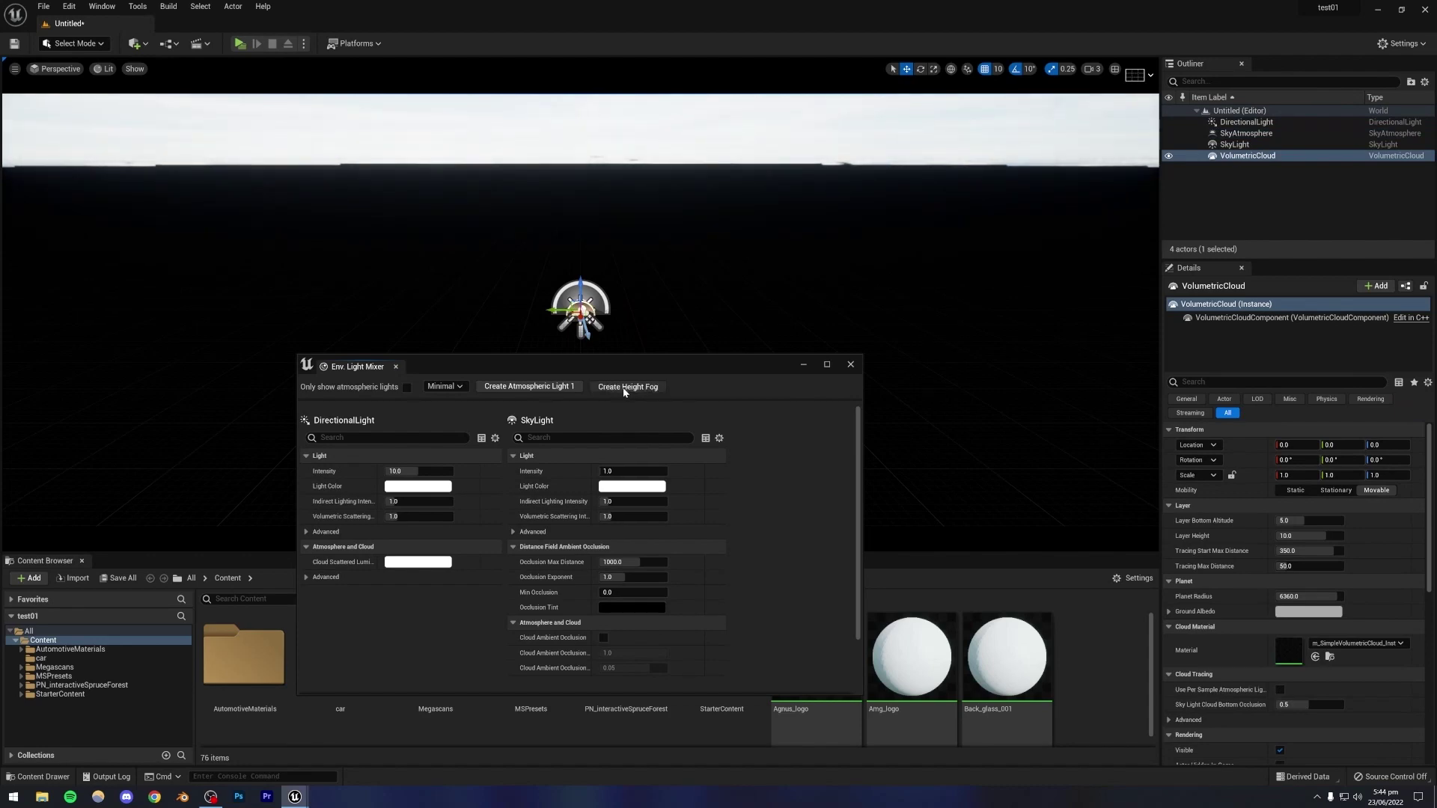
{"action": "left_click", "coordinate": [850, 365]}
Enter Landscape Mode and create a new landscape with the default settings.
{"action": "right_click_drag", "start_coordinate": [702, 384], "coordinate": [517, 363]}
{"action": "key", "text": "w"}
{"action": "key", "text": "a"}
{"action": "key", "text": "s"}
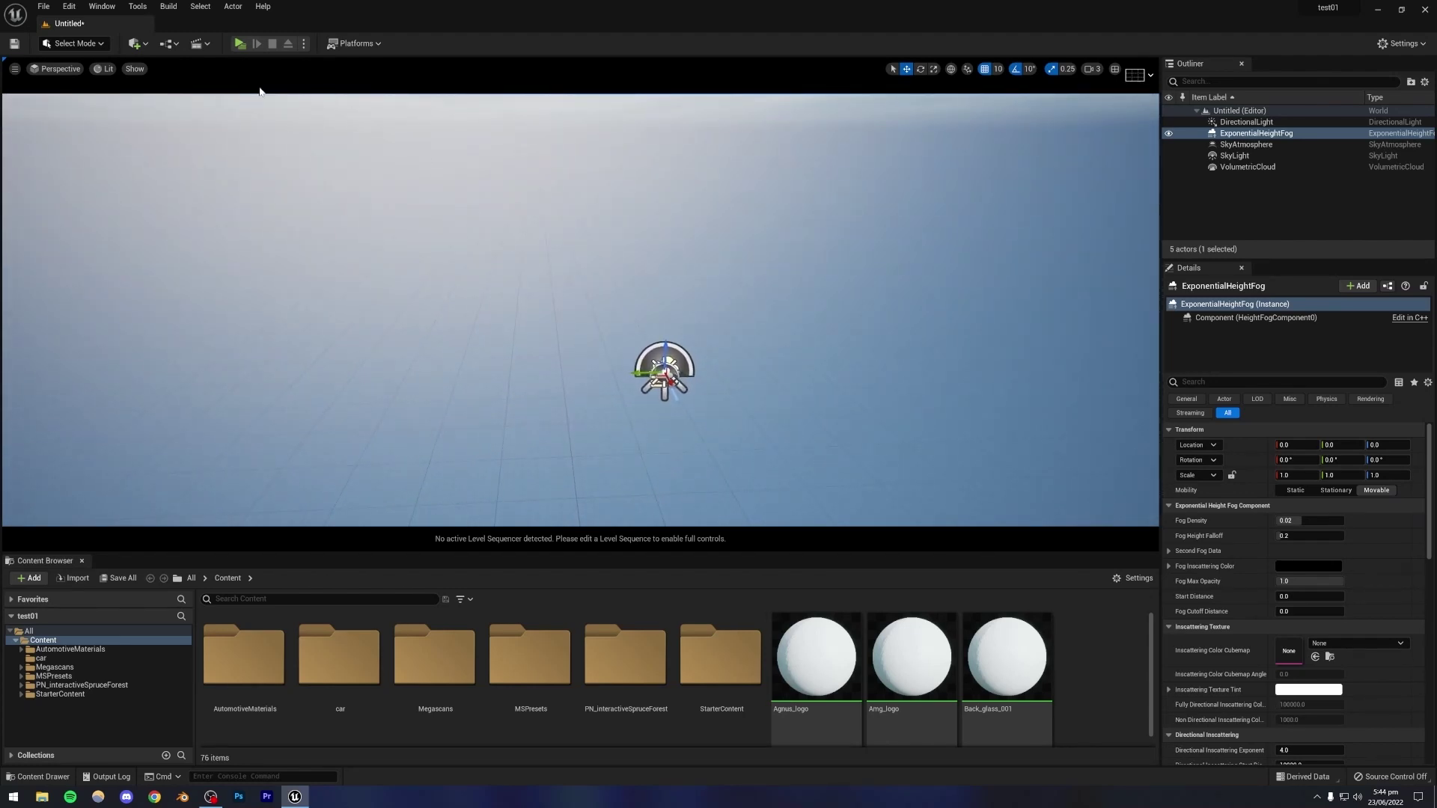
{"action": "left_click", "coordinate": [77, 44]}
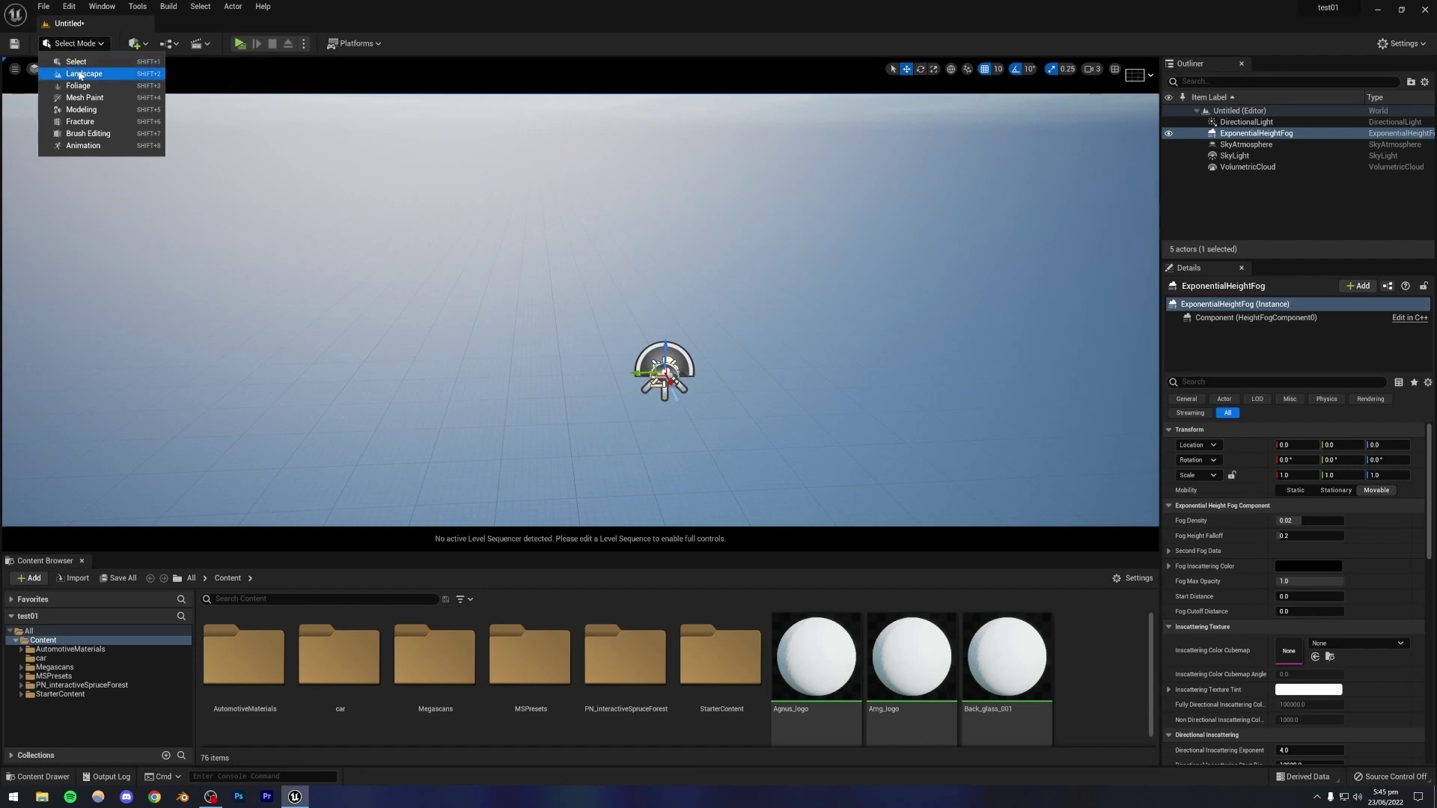
{"action": "left_click", "coordinate": [82, 74]}
{"action": "mouse_move", "coordinate": [693, 362]}
{"action": "right_mouse_down"}
{"action": "mouse_move", "coordinate": [693, 438]}
{"action": "mouse_move", "coordinate": [715, 359]}
{"action": "right_mouse_up"}
{"action": "key", "text": "s"}
{"action": "key", "text": "d"}
{"action": "right_click_drag", "start_coordinate": [449, 260], "coordinate": [423, 241]}
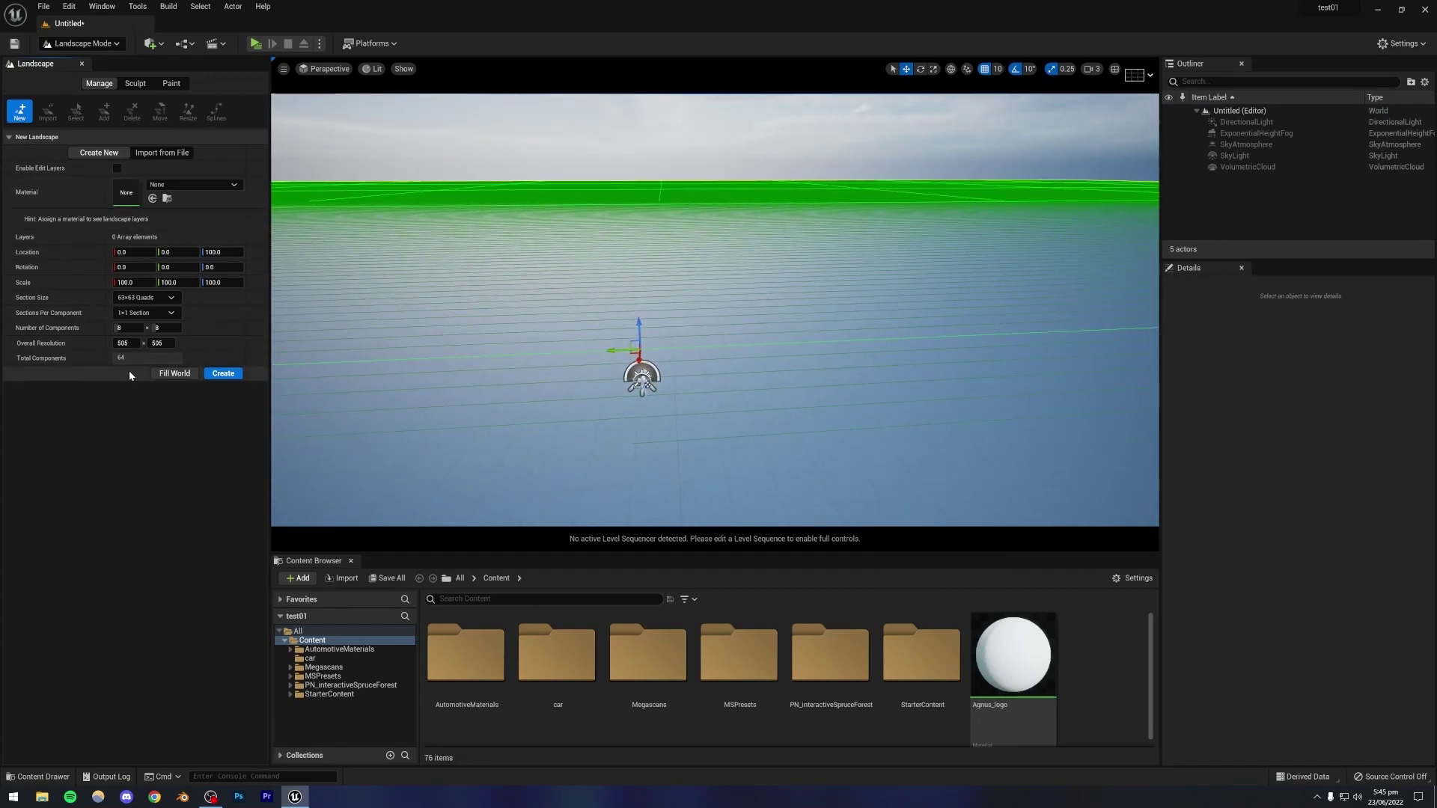
{"action": "left_click", "coordinate": [222, 373]}
{"action": "mouse_move", "coordinate": [344, 369]}
{"action": "right_mouse_down"}
{"action": "mouse_move", "coordinate": [348, 352]}
{"action": "mouse_move", "coordinate": [631, 314]}
{"action": "mouse_move", "coordinate": [604, 232]}
{"action": "right_mouse_up"}
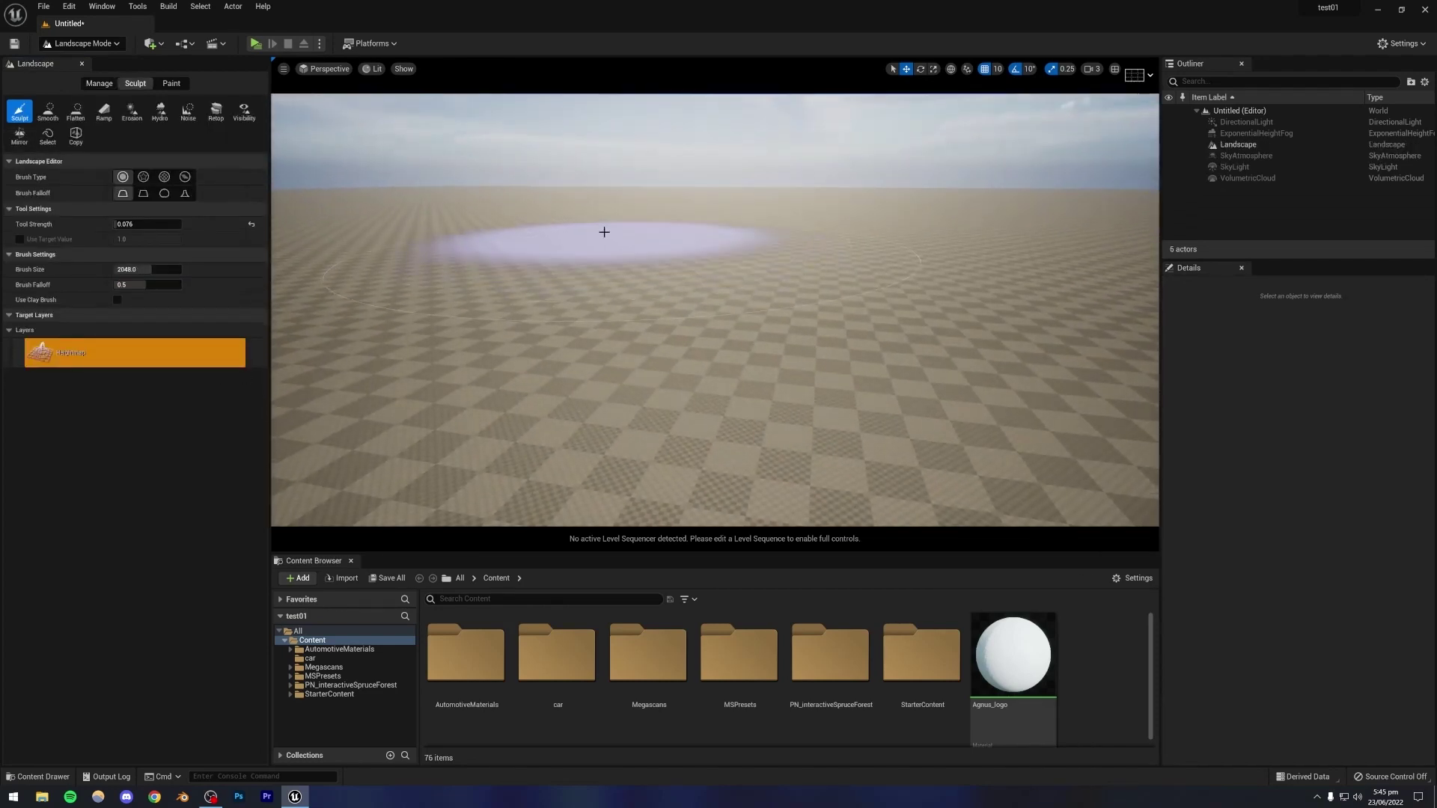
{"action": "mouse_move", "coordinate": [604, 232]}
{"action": "left_mouse_down"}
{"action": "mouse_move", "coordinate": [546, 250]}
{"action": "mouse_move", "coordinate": [516, 241]}
{"action": "left_mouse_up"}
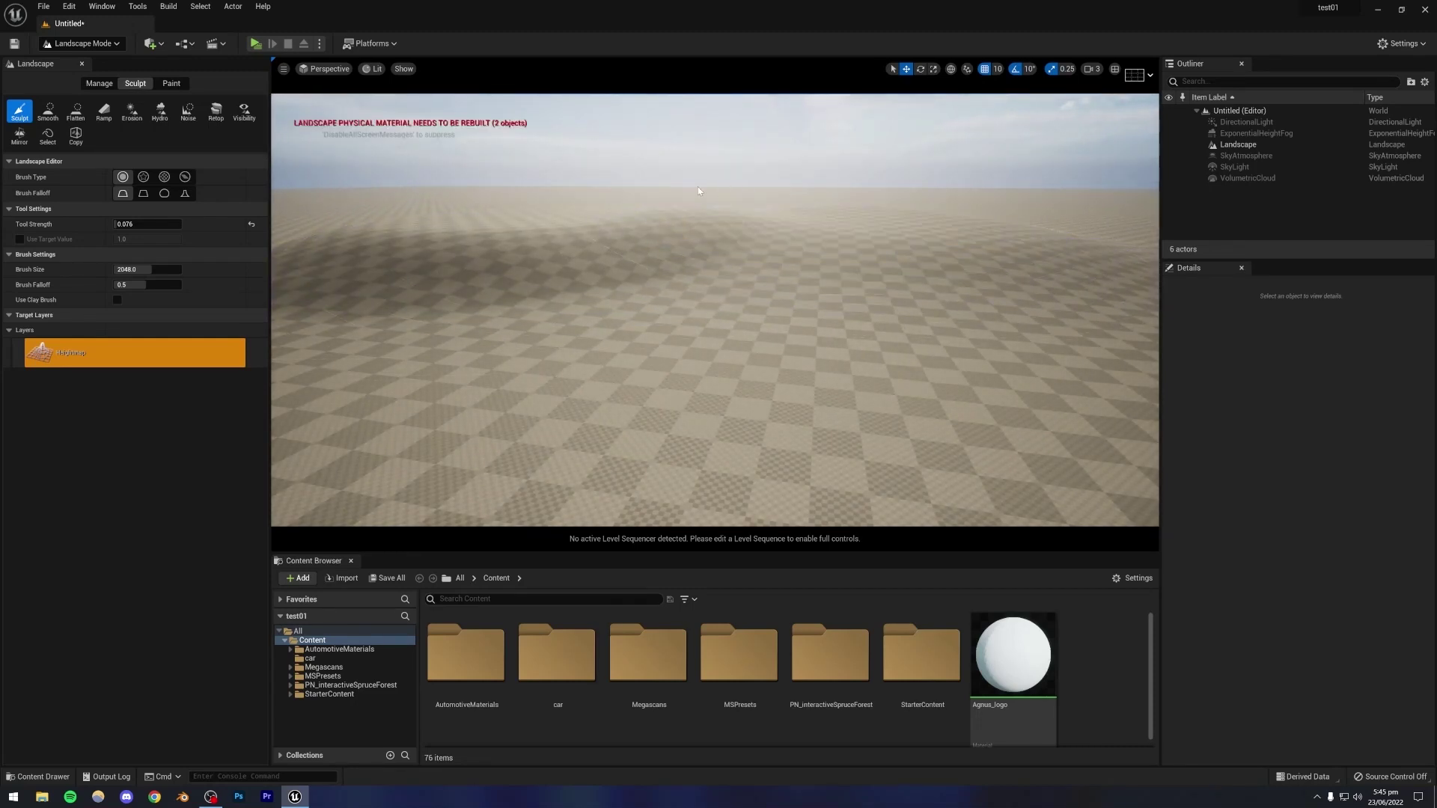
{"action": "left_click_drag", "start_coordinate": [612, 234], "coordinate": [632, 244]}
{"action": "key", "text": "ctrl+z"}
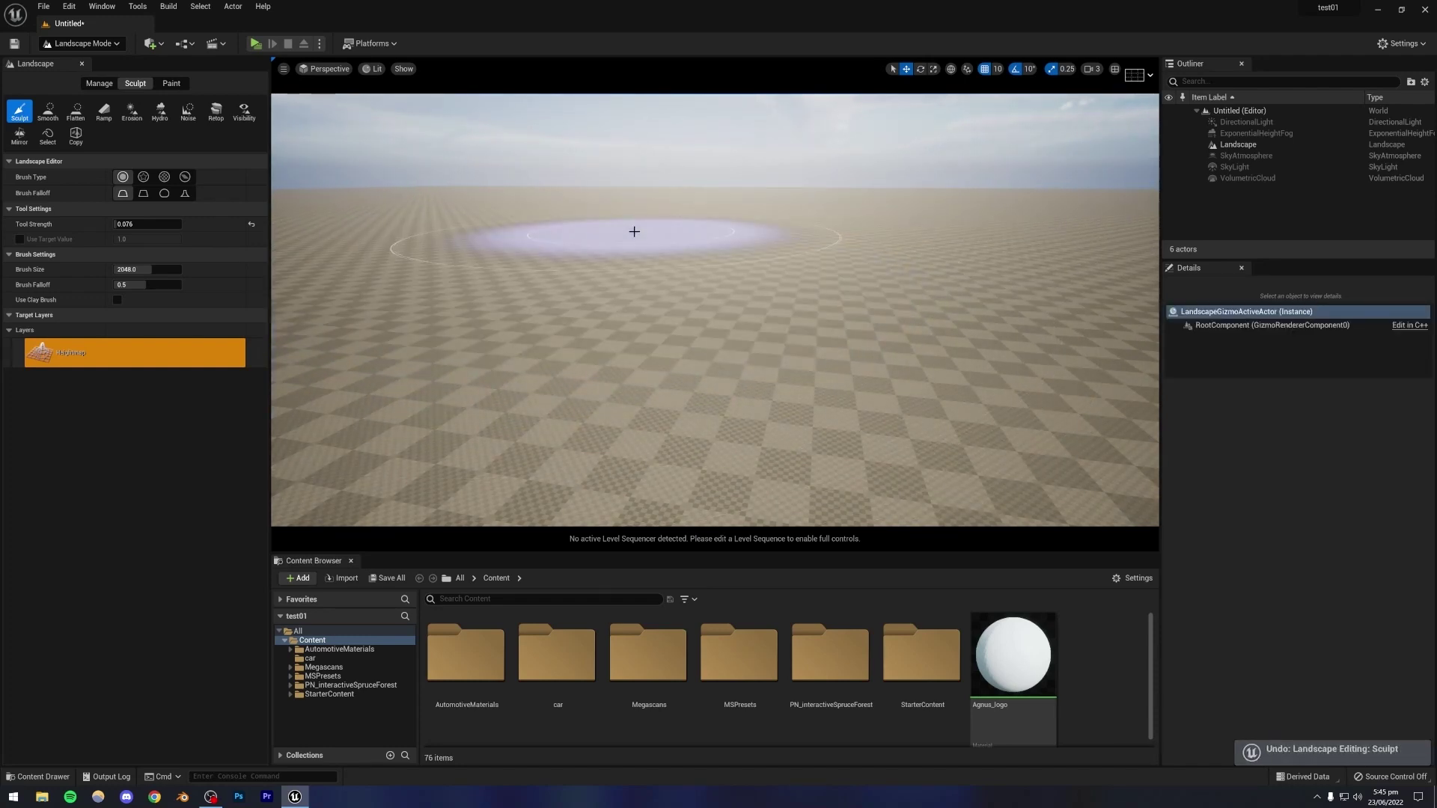
{"action": "right_click_drag", "start_coordinate": [690, 301], "coordinate": [599, 274]}
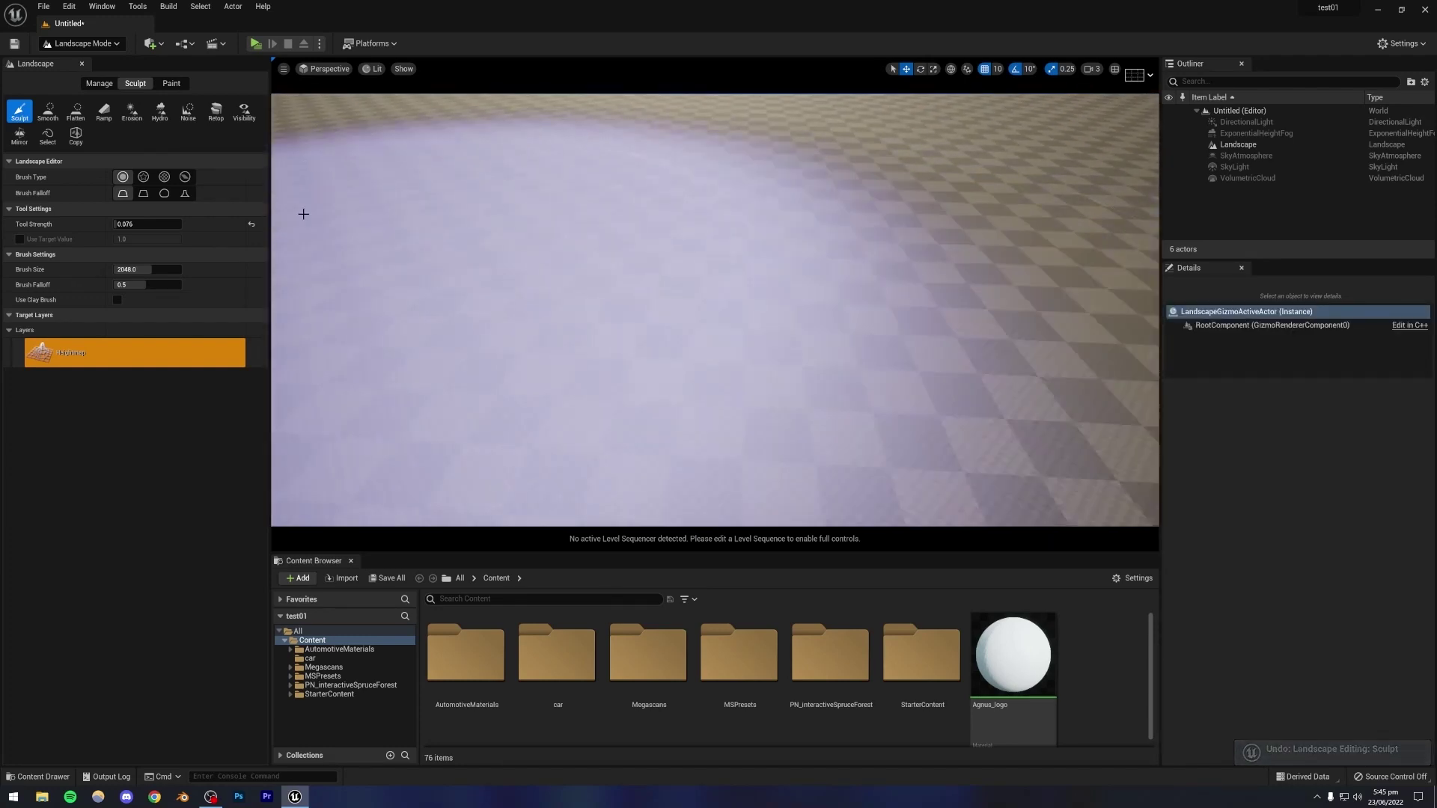
{"action": "scroll", "coordinate": [596, 273], "scroll_direction": "down", "scroll_amount": 5}
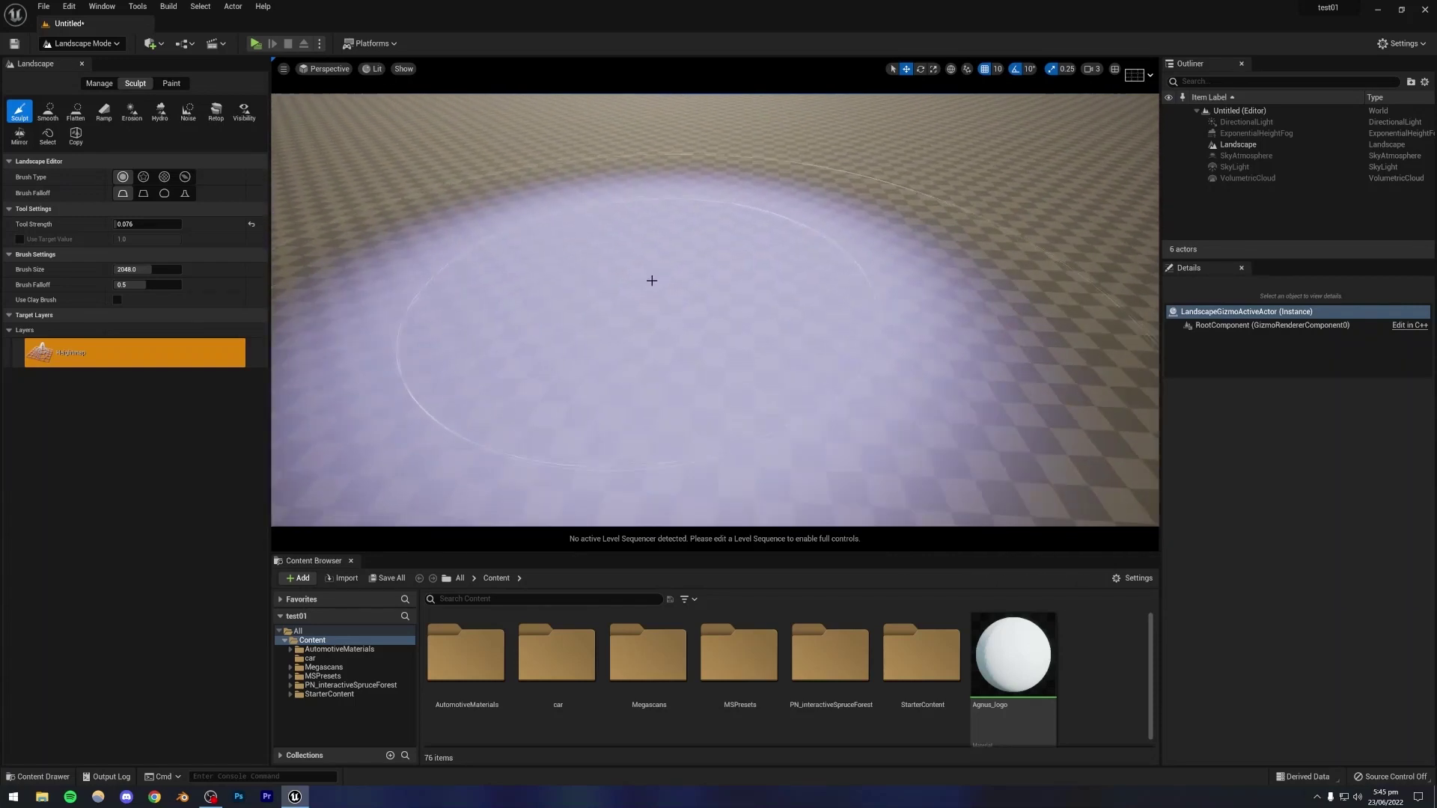
{"action": "mouse_move", "coordinate": [651, 282]}
{"action": "left_mouse_down"}
{"action": "mouse_move", "coordinate": [665, 296]}
{"action": "mouse_move", "coordinate": [565, 234]}
{"action": "mouse_move", "coordinate": [720, 312]}
{"action": "mouse_move", "coordinate": [706, 275]}
{"action": "mouse_move", "coordinate": [622, 295]}
{"action": "mouse_move", "coordinate": [721, 257]}
{"action": "mouse_move", "coordinate": [656, 277]}
{"action": "mouse_move", "coordinate": [678, 295]}
{"action": "left_mouse_up"}
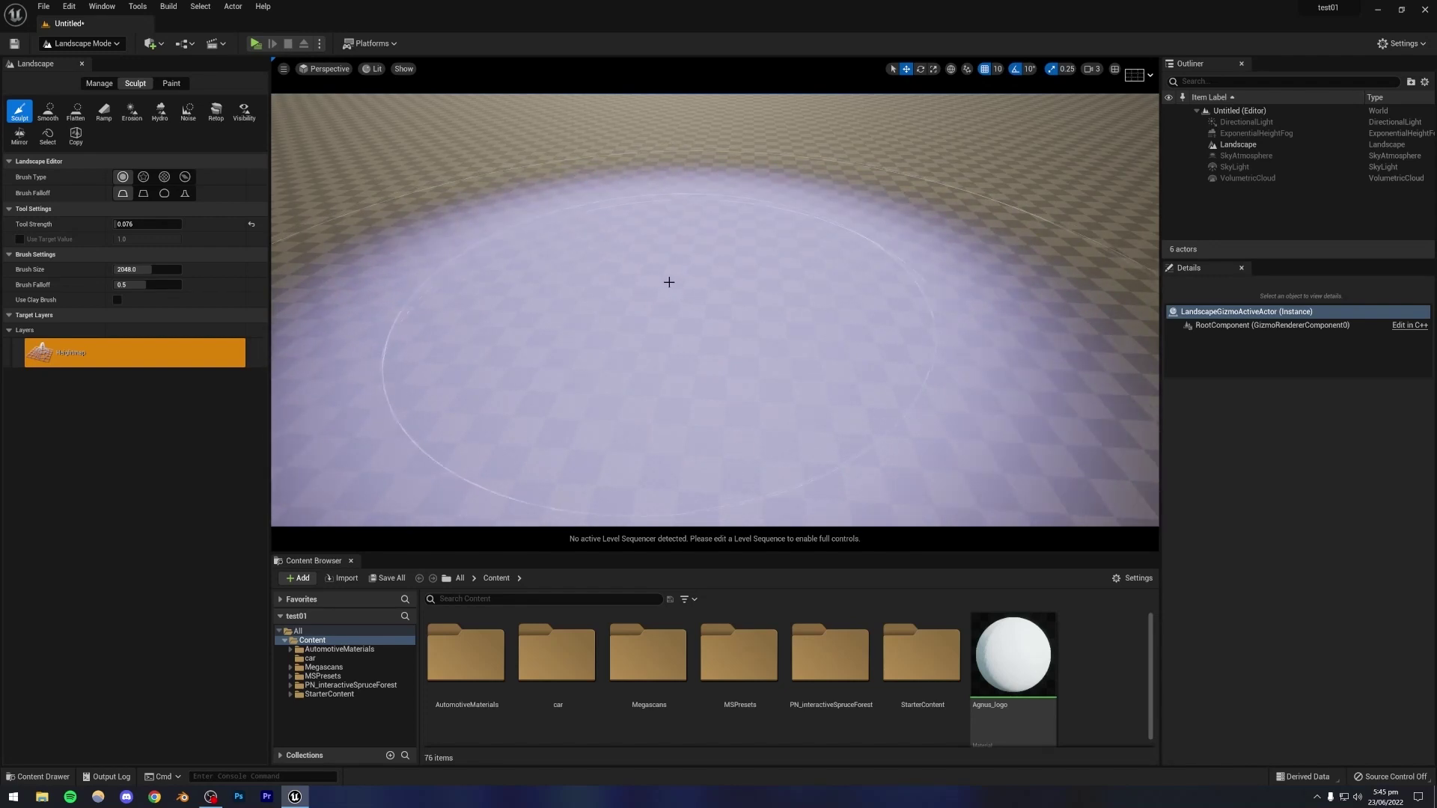
{"action": "key", "text": "ctrl+z"}
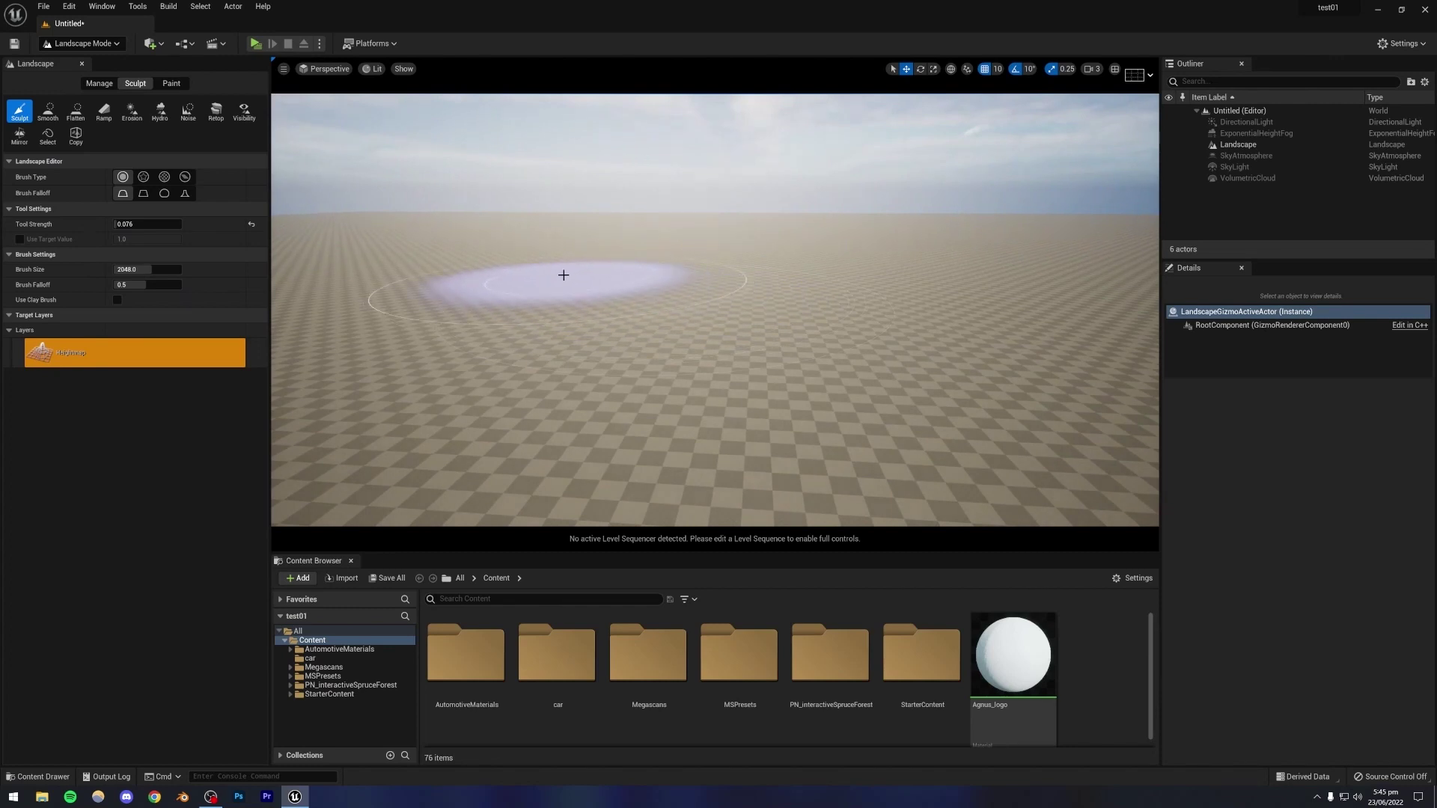
Sculpt low rolling hills across the flat landscape using the Sculpt tool with strength 0.076 and brush size 2048.
{"action": "mouse_move", "coordinate": [427, 293]}
{"action": "left_mouse_down"}
{"action": "mouse_move", "coordinate": [359, 235]}
{"action": "mouse_move", "coordinate": [555, 233]}
{"action": "mouse_move", "coordinate": [619, 250]}
{"action": "mouse_move", "coordinate": [981, 267]}
{"action": "mouse_move", "coordinate": [1020, 228]}
{"action": "mouse_move", "coordinate": [1090, 250]}
{"action": "mouse_move", "coordinate": [641, 218]}
{"action": "mouse_move", "coordinate": [523, 240]}
{"action": "mouse_move", "coordinate": [459, 279]}
{"action": "mouse_move", "coordinate": [764, 282]}
{"action": "mouse_move", "coordinate": [442, 299]}
{"action": "left_mouse_up"}
{"action": "mouse_move", "coordinate": [454, 232]}
{"action": "left_mouse_down"}
{"action": "mouse_move", "coordinate": [726, 221]}
{"action": "mouse_move", "coordinate": [801, 234]}
{"action": "mouse_move", "coordinate": [392, 224]}
{"action": "mouse_move", "coordinate": [1051, 247]}
{"action": "mouse_move", "coordinate": [814, 224]}
{"action": "mouse_move", "coordinate": [654, 302]}
{"action": "left_mouse_up"}
{"action": "scroll", "coordinate": [656, 304], "scroll_direction": "down", "scroll_amount": 5}
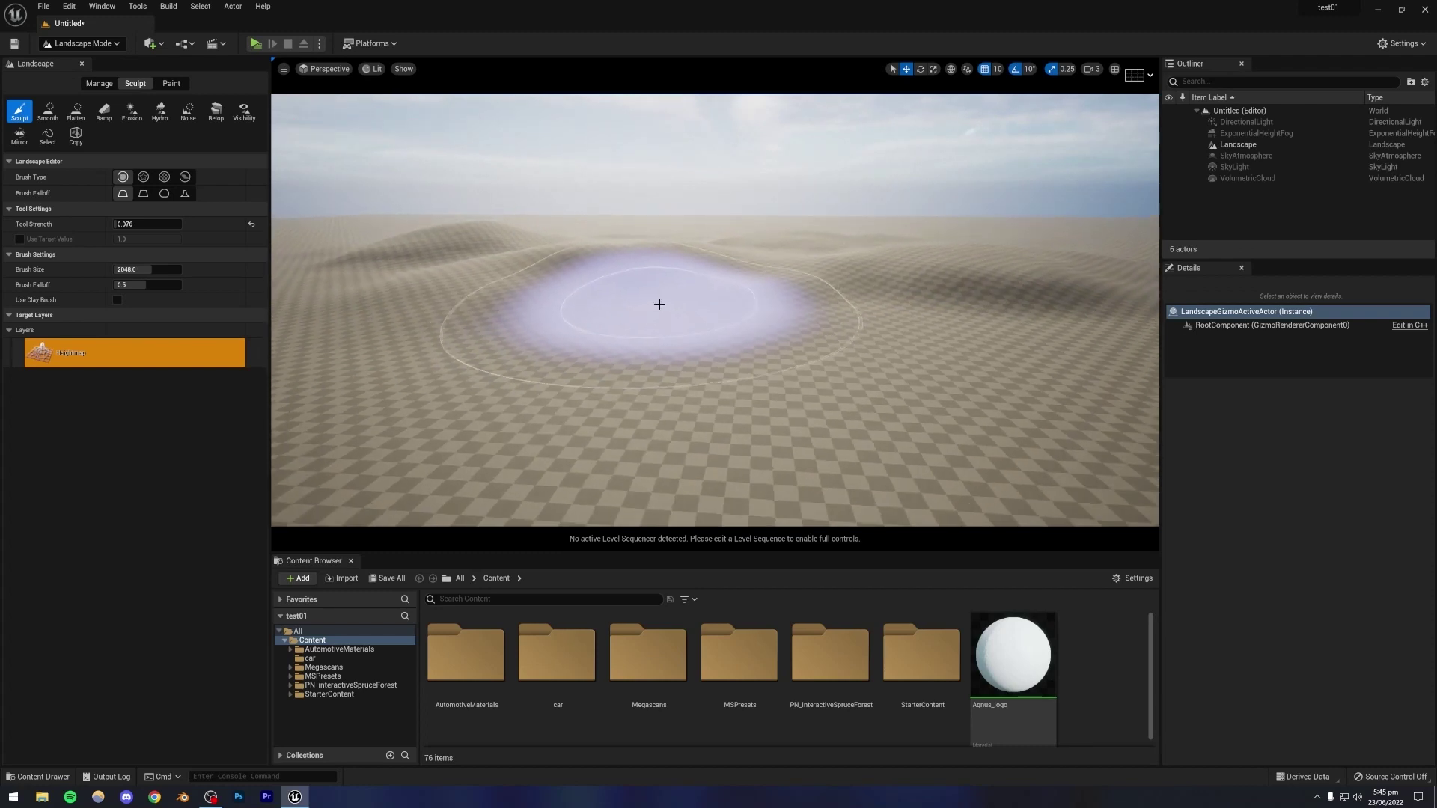
{"action": "right_click_drag", "start_coordinate": [670, 312], "coordinate": [598, 311]}
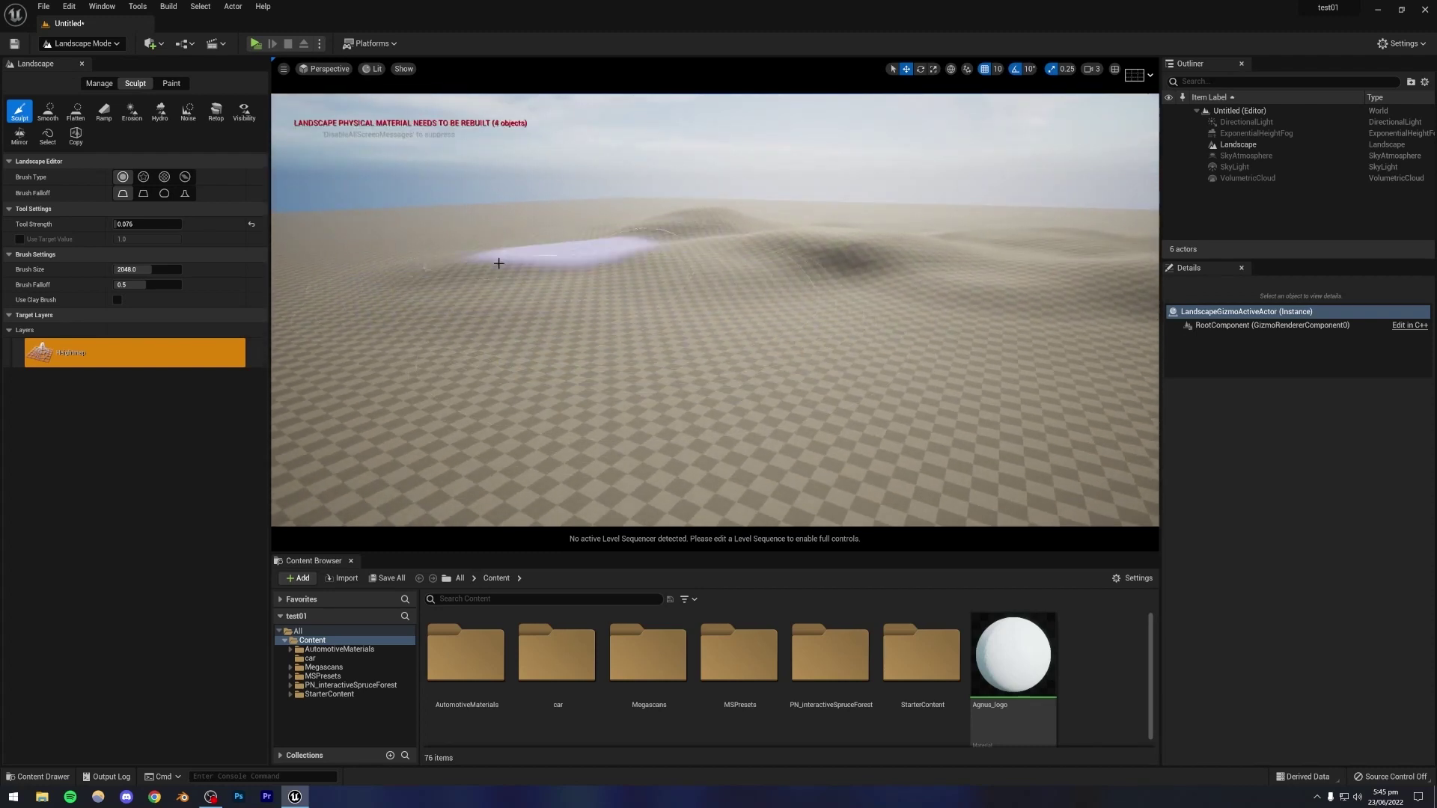
{"action": "left_click_drag", "start_coordinate": [499, 264], "coordinate": [419, 241]}
{"action": "right_click_drag", "start_coordinate": [420, 241], "coordinate": [337, 258]}
{"action": "mouse_move", "coordinate": [665, 244]}
{"action": "left_mouse_down"}
{"action": "mouse_move", "coordinate": [613, 274]}
{"action": "mouse_move", "coordinate": [872, 303]}
{"action": "left_mouse_up"}
{"action": "right_click_drag", "start_coordinate": [871, 303], "coordinate": [755, 299]}
{"action": "mouse_move", "coordinate": [872, 300]}
{"action": "left_mouse_down"}
{"action": "mouse_move", "coordinate": [761, 260]}
{"action": "mouse_move", "coordinate": [474, 275]}
{"action": "mouse_move", "coordinate": [513, 303]}
{"action": "left_mouse_up"}
{"action": "right_click_drag", "start_coordinate": [513, 303], "coordinate": [449, 303]}
{"action": "mouse_move", "coordinate": [753, 247]}
{"action": "left_mouse_down"}
{"action": "mouse_move", "coordinate": [688, 287]}
{"action": "mouse_move", "coordinate": [577, 215]}
{"action": "mouse_move", "coordinate": [642, 256]}
{"action": "left_mouse_up"}
{"action": "right_click_drag", "start_coordinate": [641, 257], "coordinate": [674, 274]}
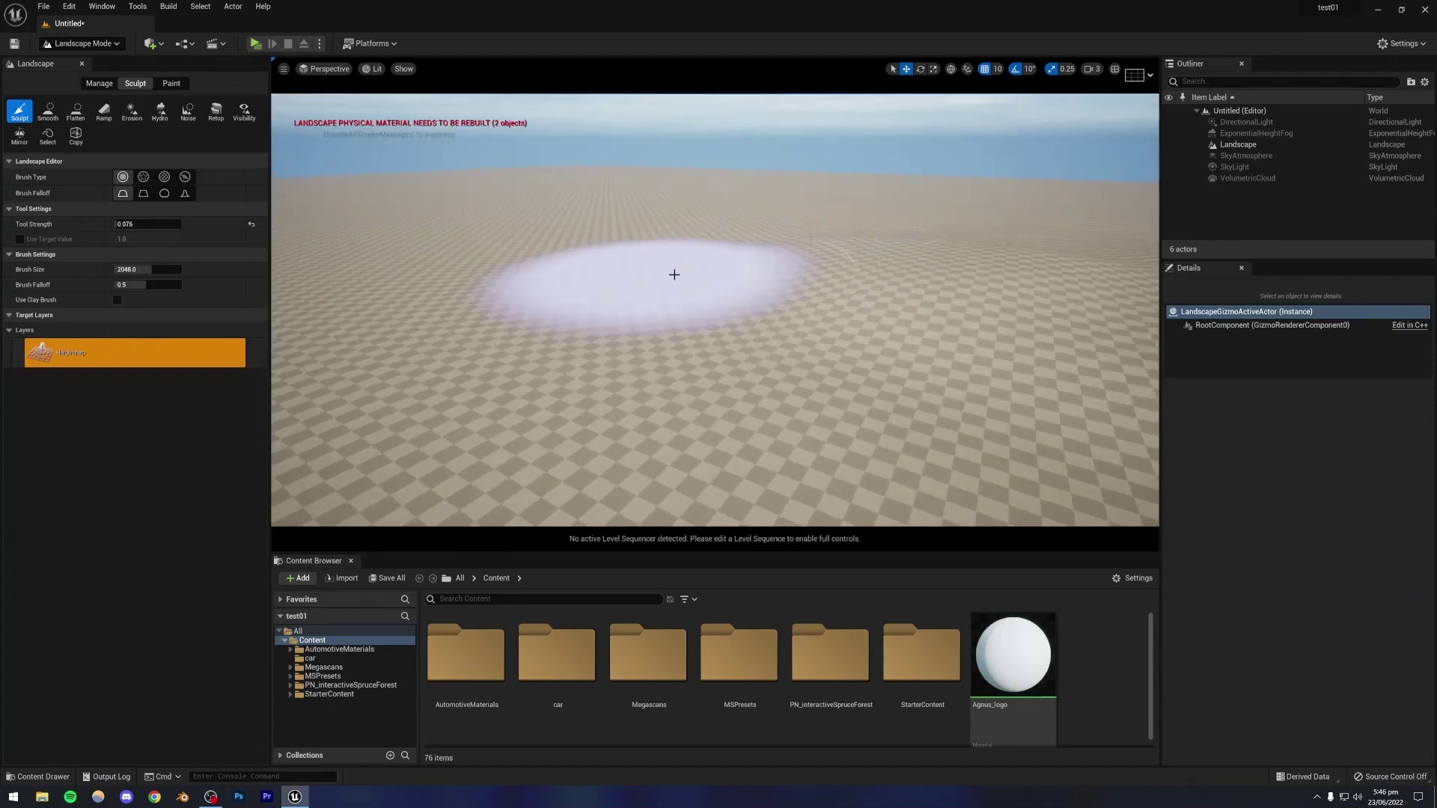
Raise more gentle mounds on the remaining flat areas of the landscape and undo the last edit.
{"action": "mouse_move", "coordinate": [601, 231]}
{"action": "left_mouse_down"}
{"action": "mouse_move", "coordinate": [708, 272]}
{"action": "mouse_move", "coordinate": [714, 229]}
{"action": "left_mouse_up"}
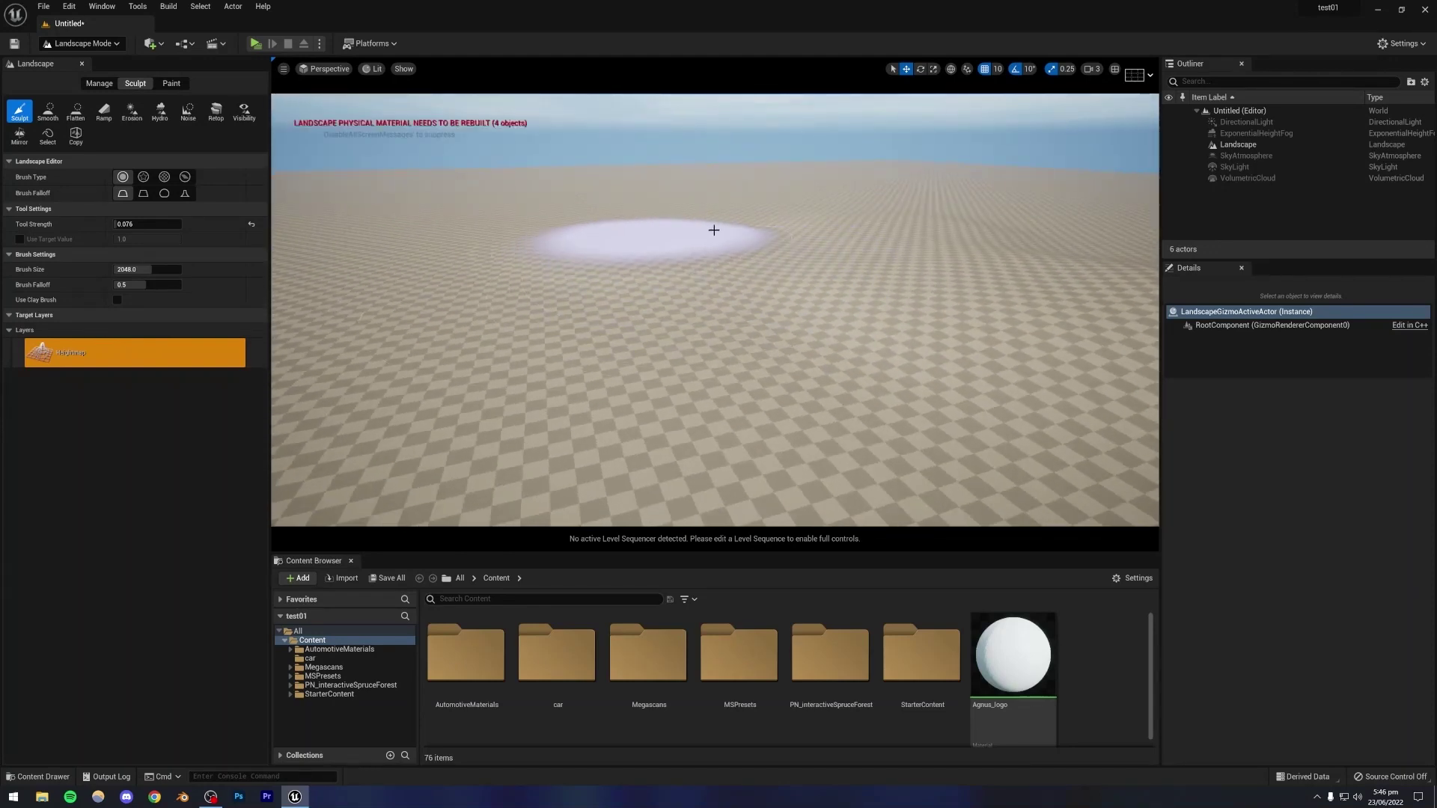
{"action": "left_click_drag", "start_coordinate": [563, 225], "coordinate": [643, 235]}
{"action": "mouse_move", "coordinate": [644, 235]}
{"action": "right_mouse_down"}
{"action": "mouse_move", "coordinate": [878, 250]}
{"action": "mouse_move", "coordinate": [866, 295]}
{"action": "right_mouse_up"}
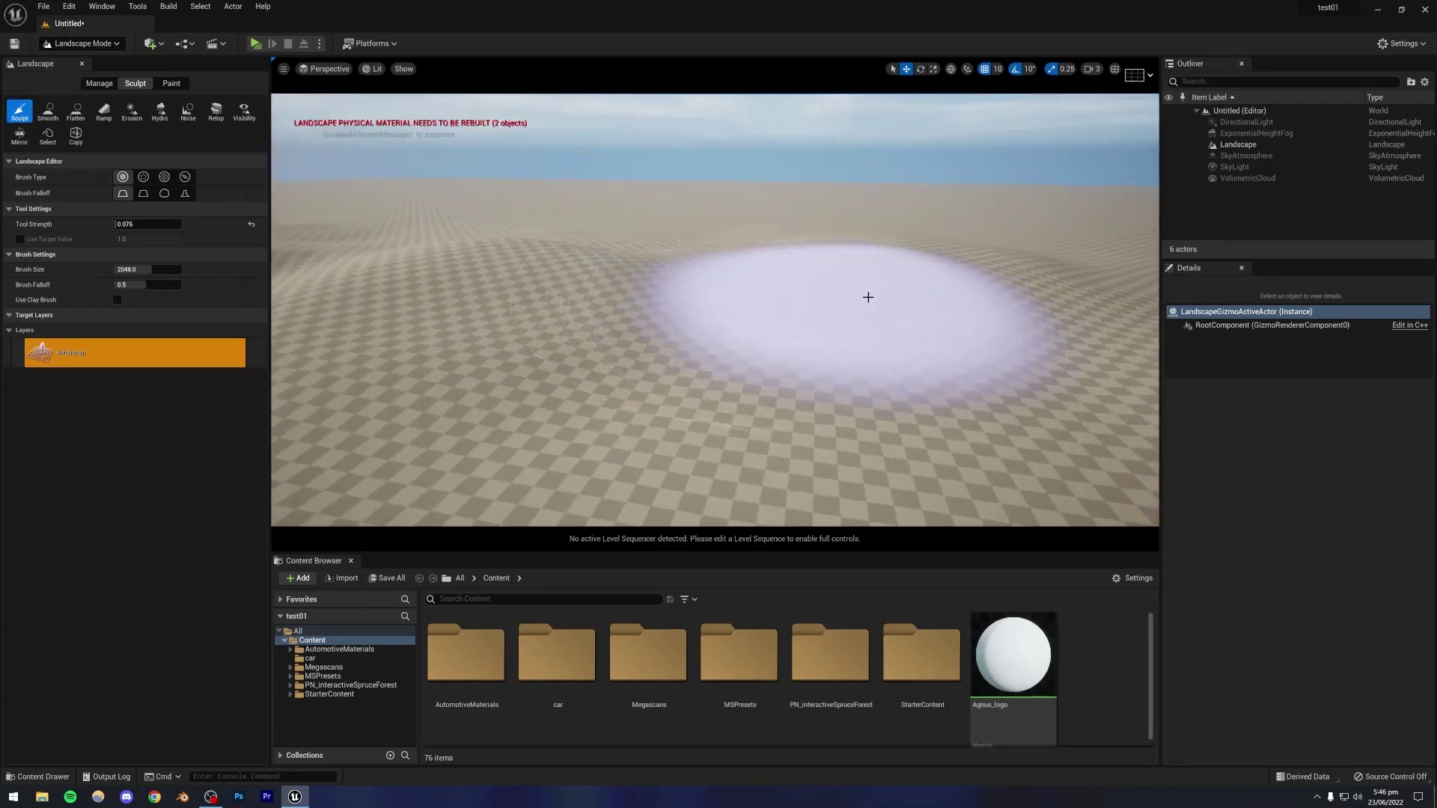
{"action": "left_click_drag", "start_coordinate": [866, 295], "coordinate": [876, 295]}
{"action": "right_click_drag", "start_coordinate": [876, 295], "coordinate": [862, 297]}
{"action": "right_click_drag", "start_coordinate": [790, 328], "coordinate": [790, 378]}
{"action": "right_click_drag", "start_coordinate": [754, 334], "coordinate": [659, 324]}
{"action": "left_click_drag", "start_coordinate": [700, 251], "coordinate": [701, 218]}
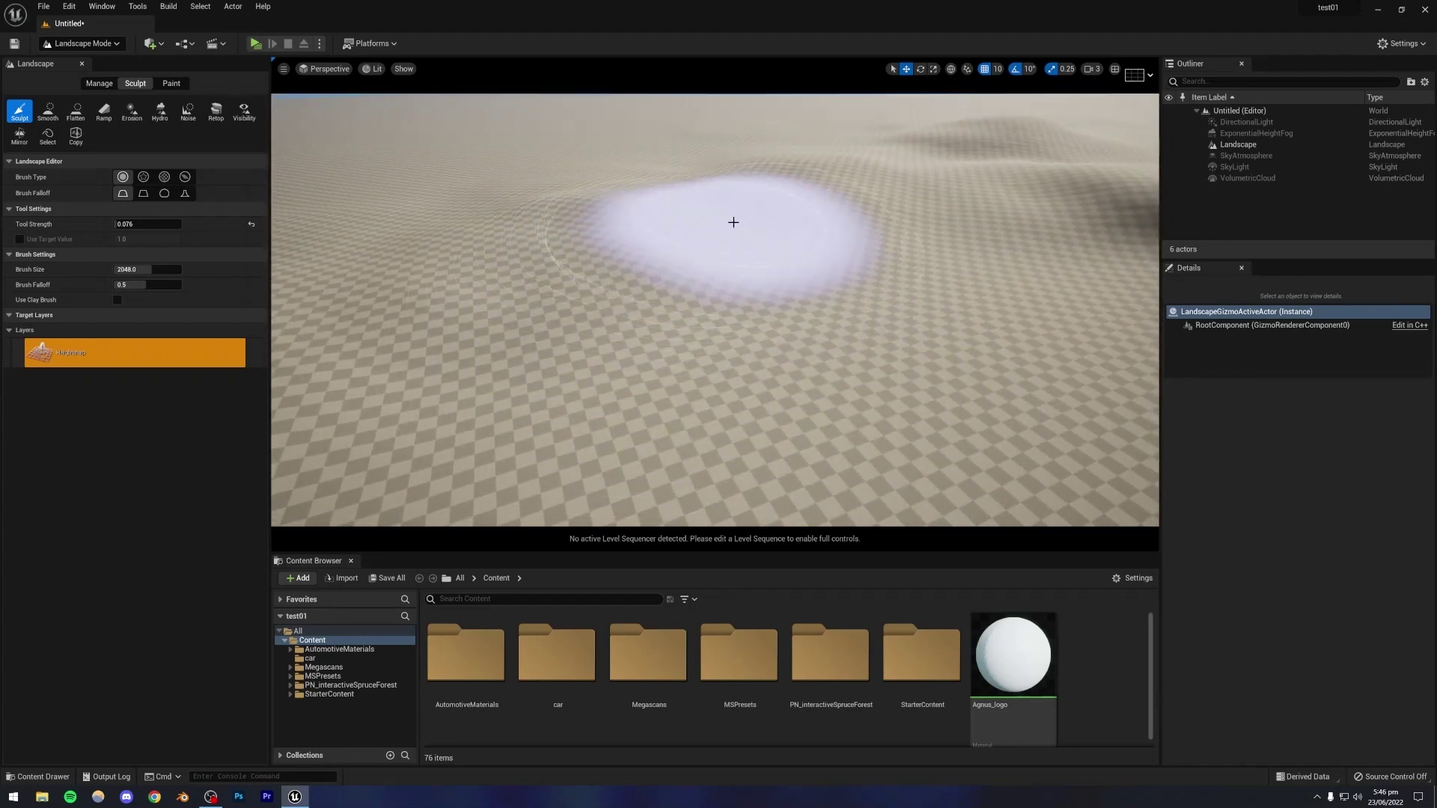
{"action": "right_click", "coordinate": [703, 221]}
{"action": "type", "text": "s"}
{"action": "key", "text": "Escape"}
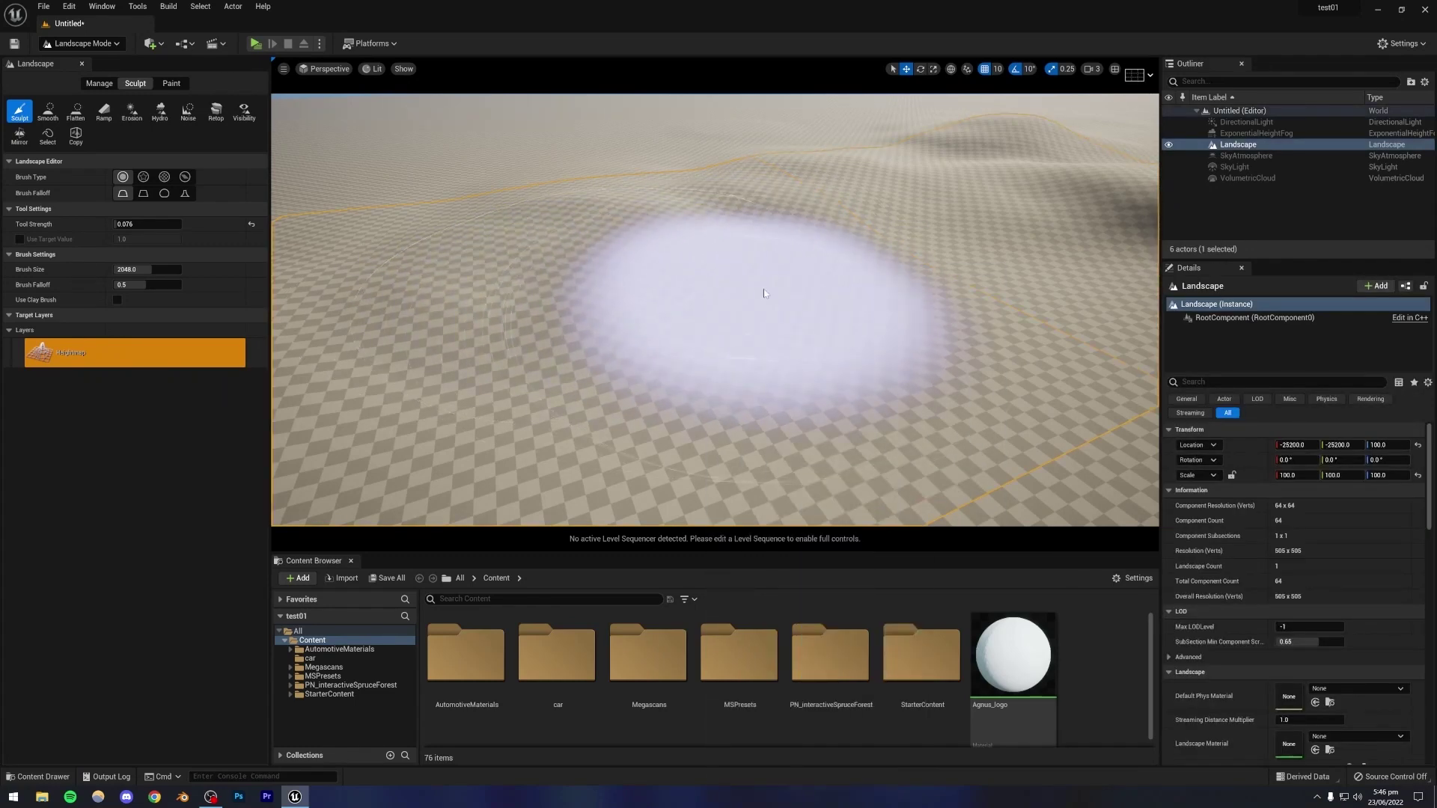
{"action": "key", "text": "ctrl+z"}
{"action": "mouse_move", "coordinate": [609, 282]}
{"action": "right_mouse_down"}
{"action": "mouse_move", "coordinate": [658, 287]}
{"action": "mouse_move", "coordinate": [710, 319]}
{"action": "mouse_move", "coordinate": [722, 348]}
{"action": "mouse_move", "coordinate": [741, 325]}
{"action": "mouse_move", "coordinate": [722, 374]}
{"action": "mouse_move", "coordinate": [674, 329]}
{"action": "right_mouse_up"}
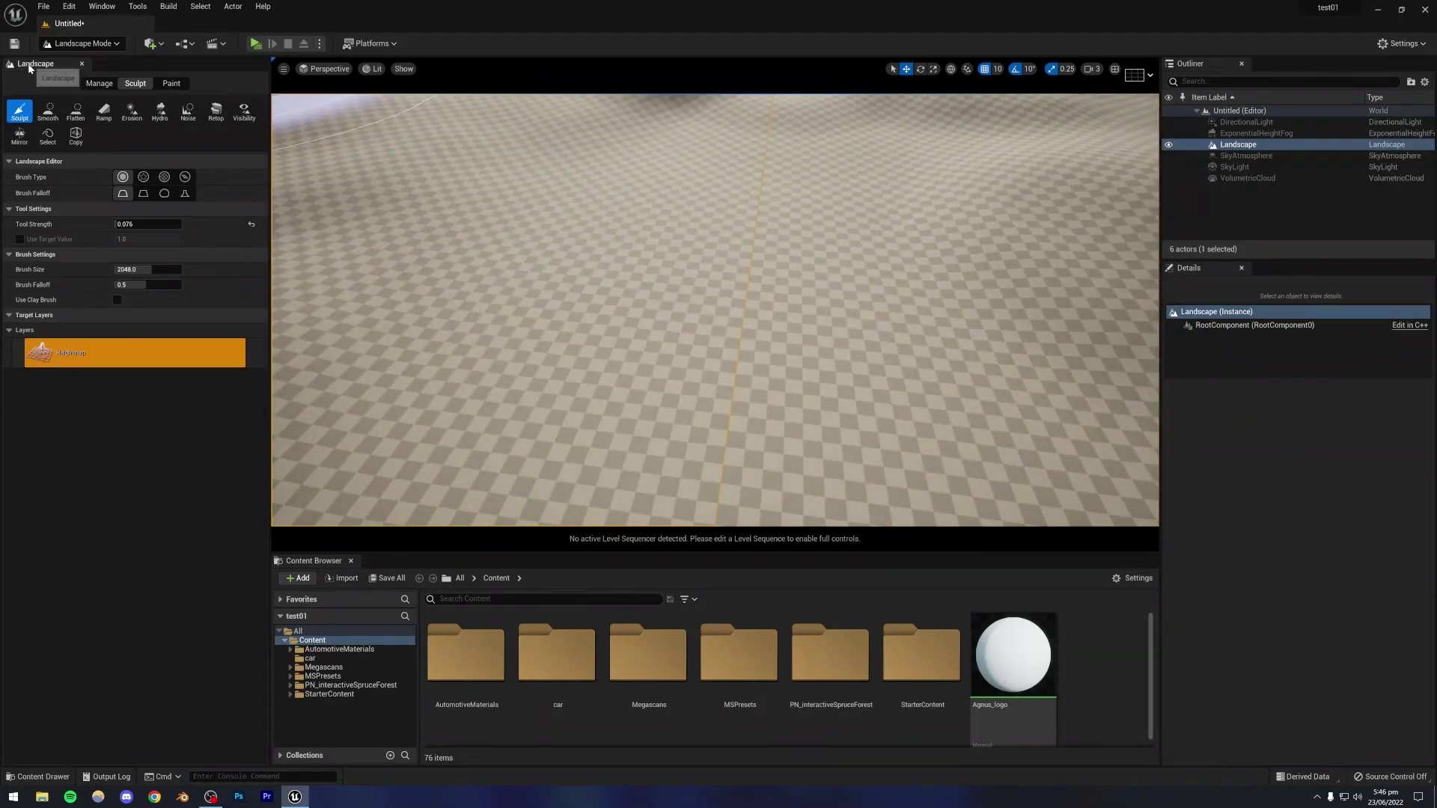
Return to Select Mode and save the level as Tutorial in the Content folder.
{"action": "left_click", "coordinate": [81, 42]}
{"action": "left_click", "coordinate": [68, 60]}
{"action": "key", "text": "ctrl+s"}
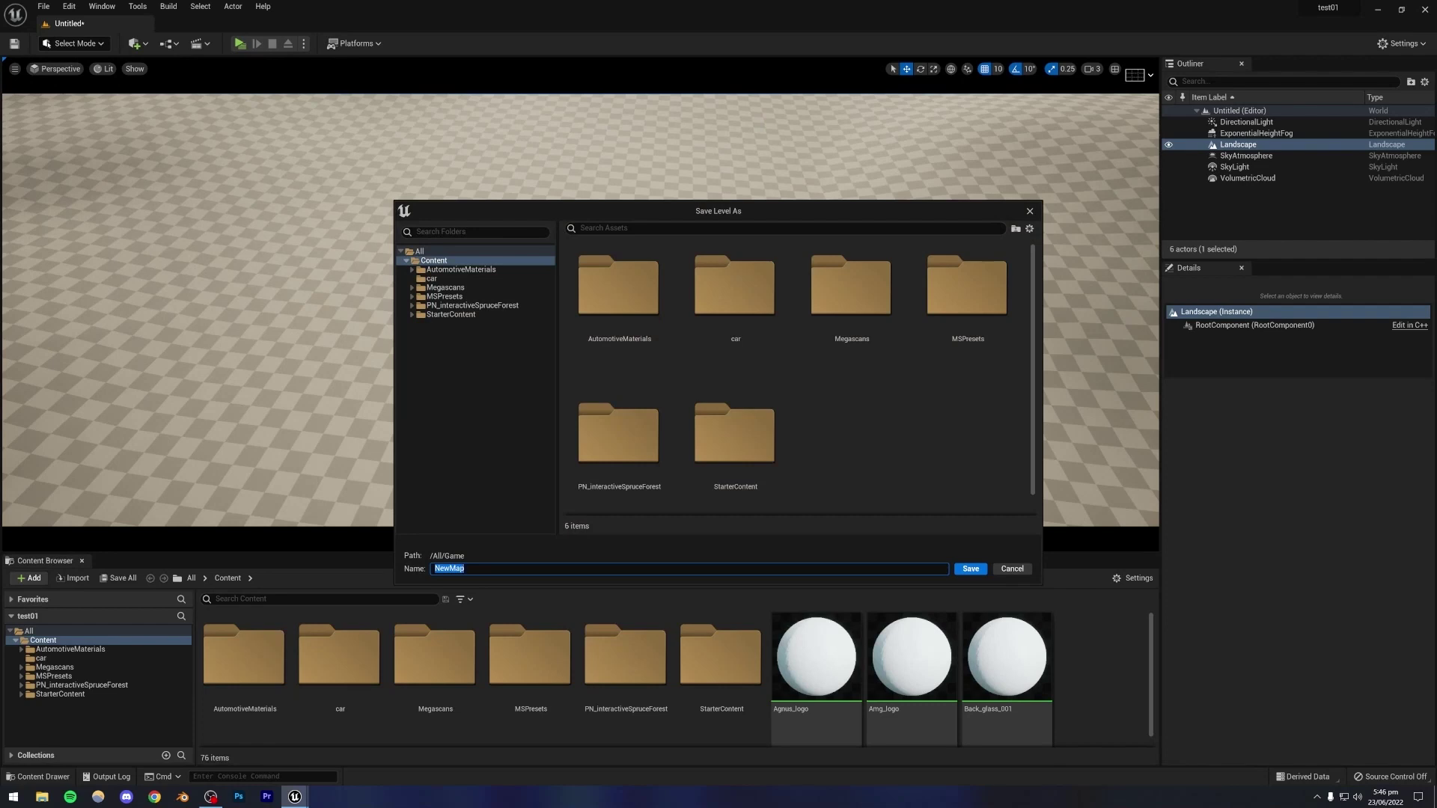
{"action": "type", "text": "C"}
{"action": "key", "text": "BackSpace"}
{"action": "type", "text": "Tutorial"}
{"action": "key", "text": "Return"}
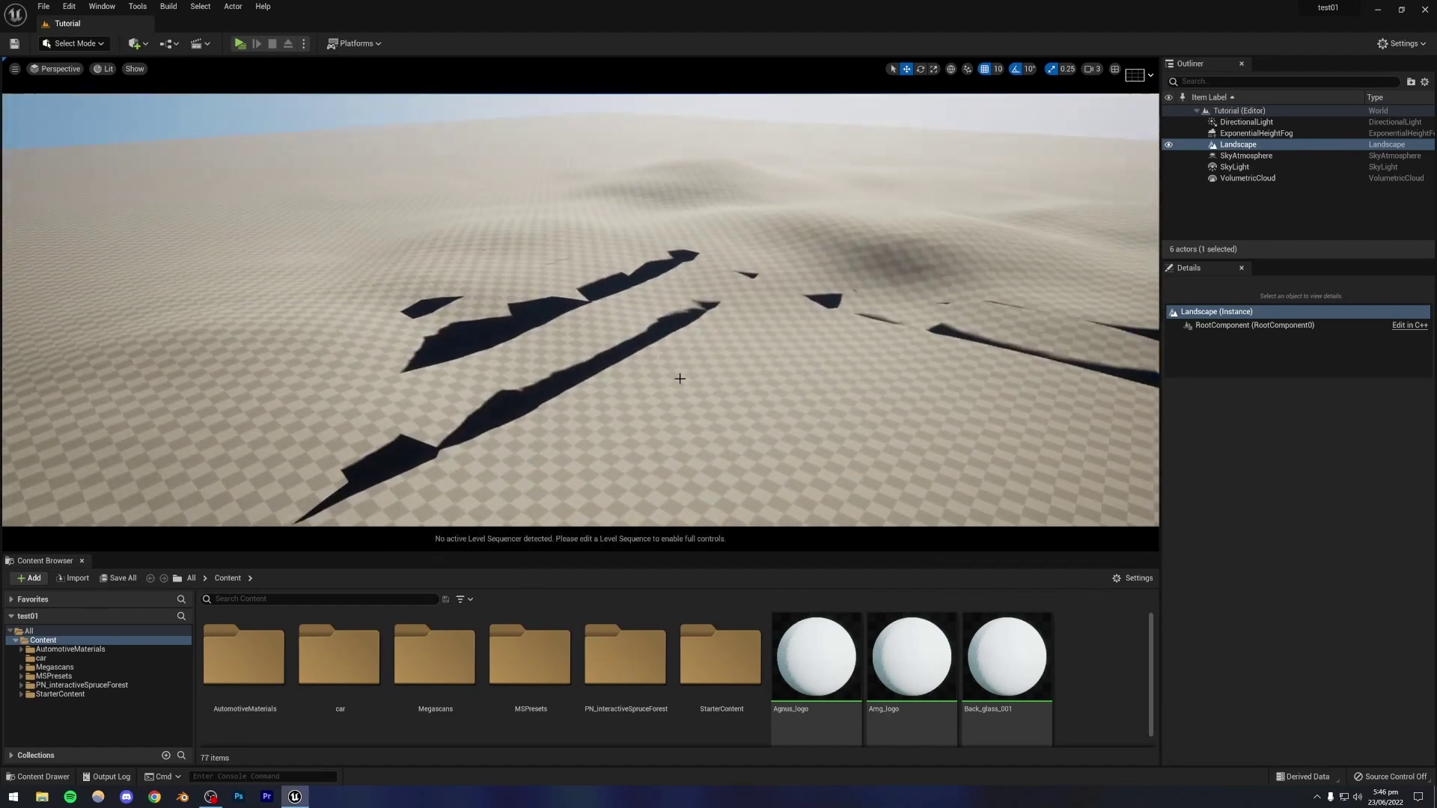
Select the DirectionalLight and set its mobility to Movable.
{"action": "right_click_drag", "start_coordinate": [680, 378], "coordinate": [732, 380]}
{"action": "mouse_move", "coordinate": [586, 369]}
{"action": "right_mouse_down"}
{"action": "mouse_move", "coordinate": [617, 383]}
{"action": "mouse_move", "coordinate": [542, 391]}
{"action": "mouse_move", "coordinate": [707, 392]}
{"action": "mouse_move", "coordinate": [590, 369]}
{"action": "right_mouse_up"}
{"action": "key", "text": "w"}
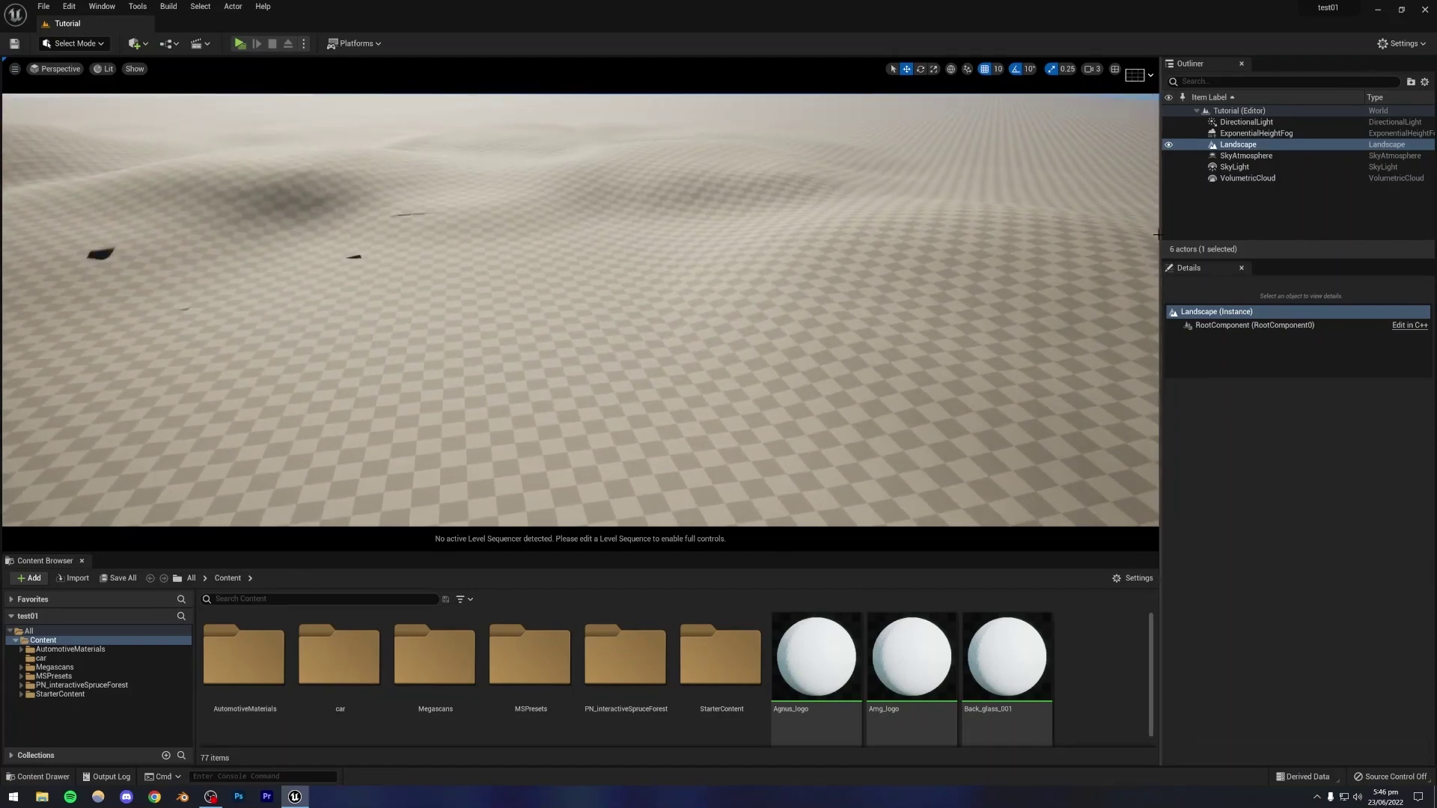
{"action": "left_click", "coordinate": [1243, 123]}
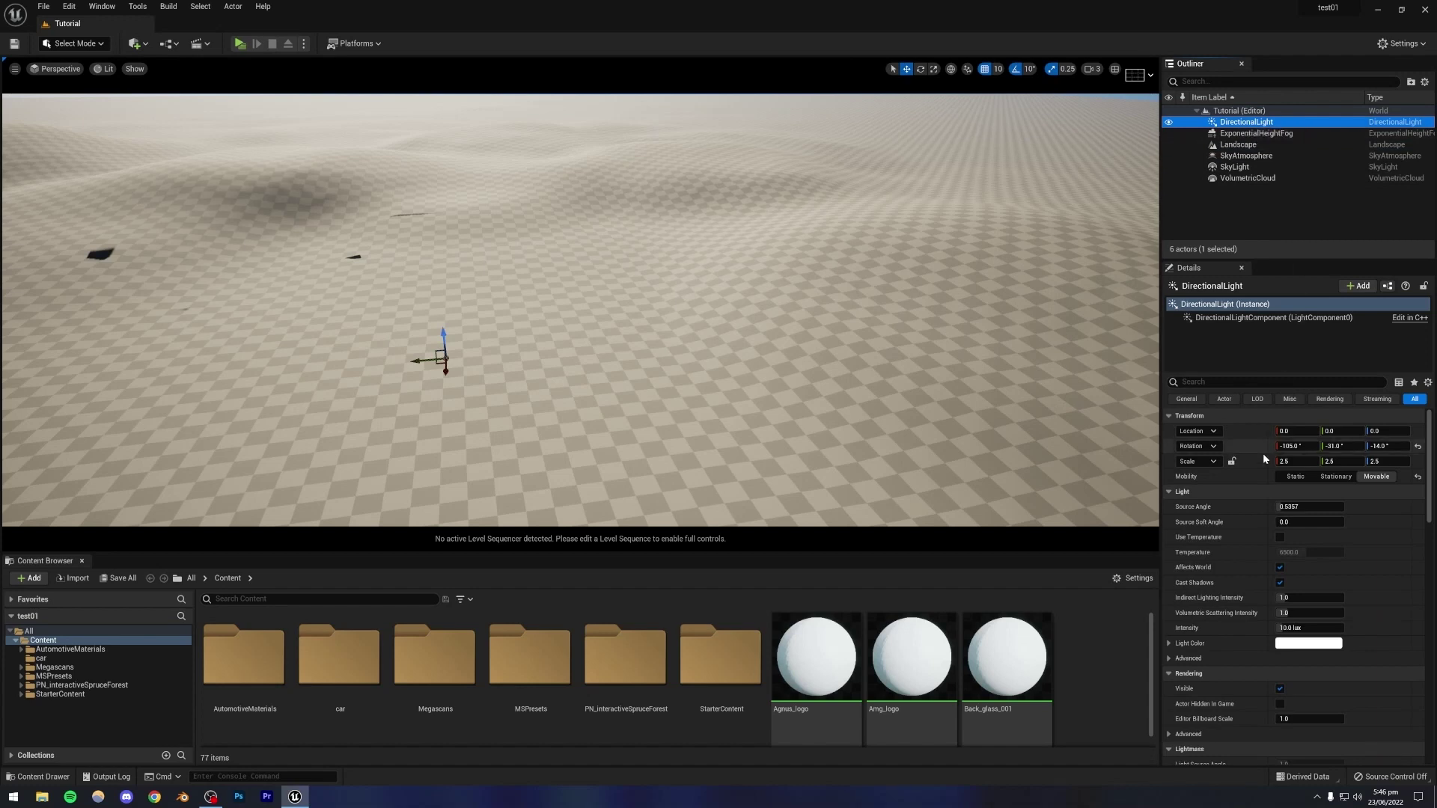
{"action": "left_click", "coordinate": [1336, 476]}
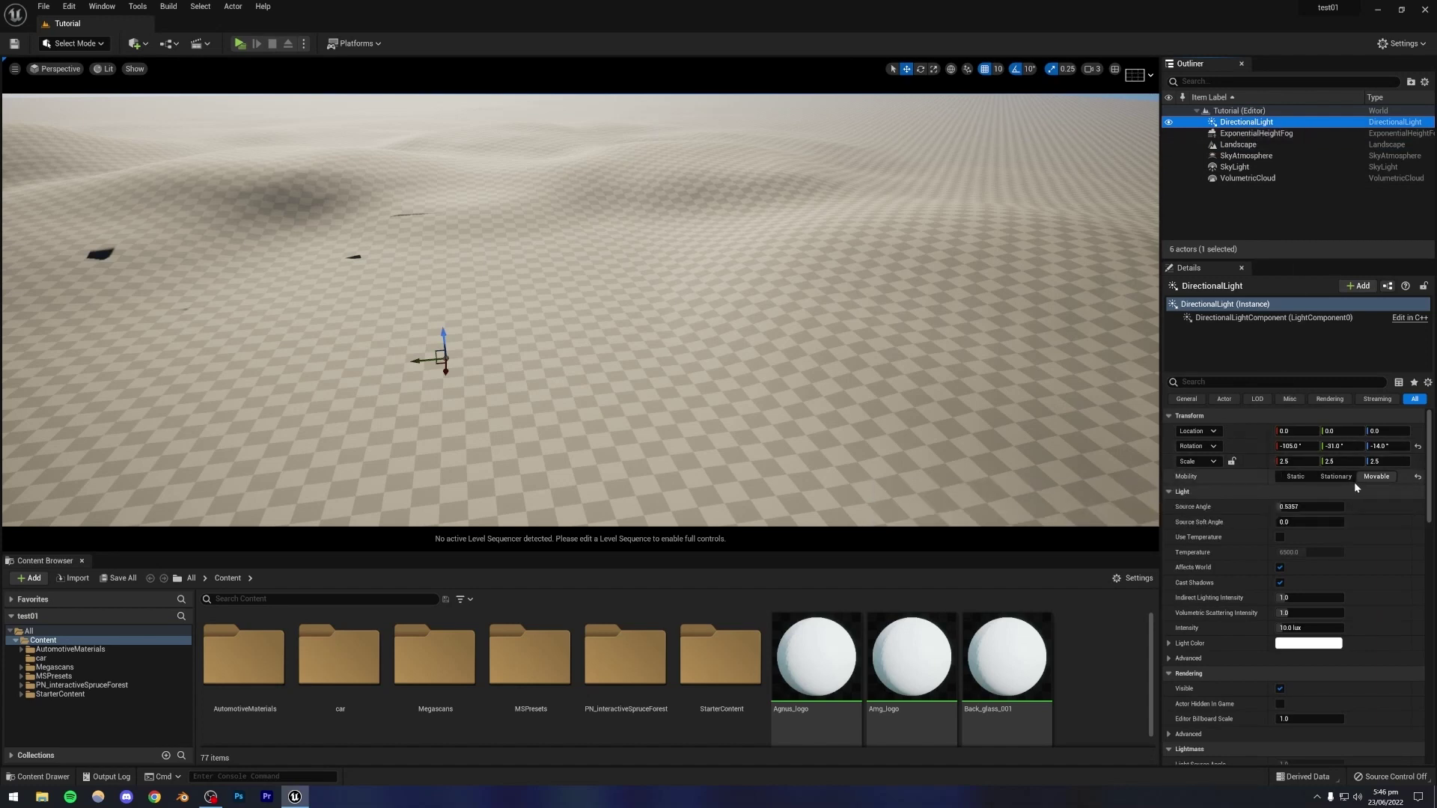
{"action": "left_click", "coordinate": [1376, 477]}
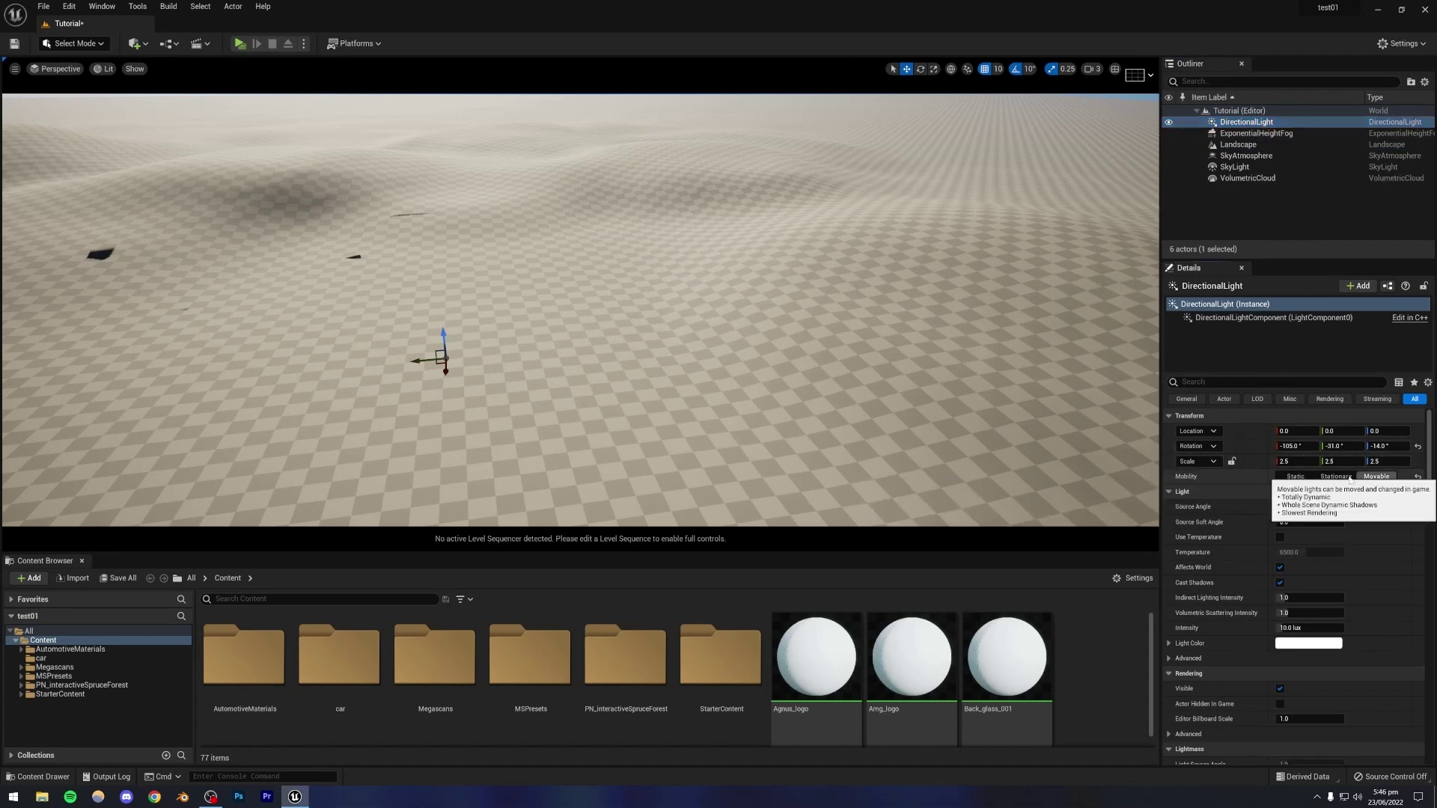
Open the Quixel Bridge asset library for adding Quixel content to the project.
{"action": "right_click_drag", "start_coordinate": [935, 419], "coordinate": [745, 362]}
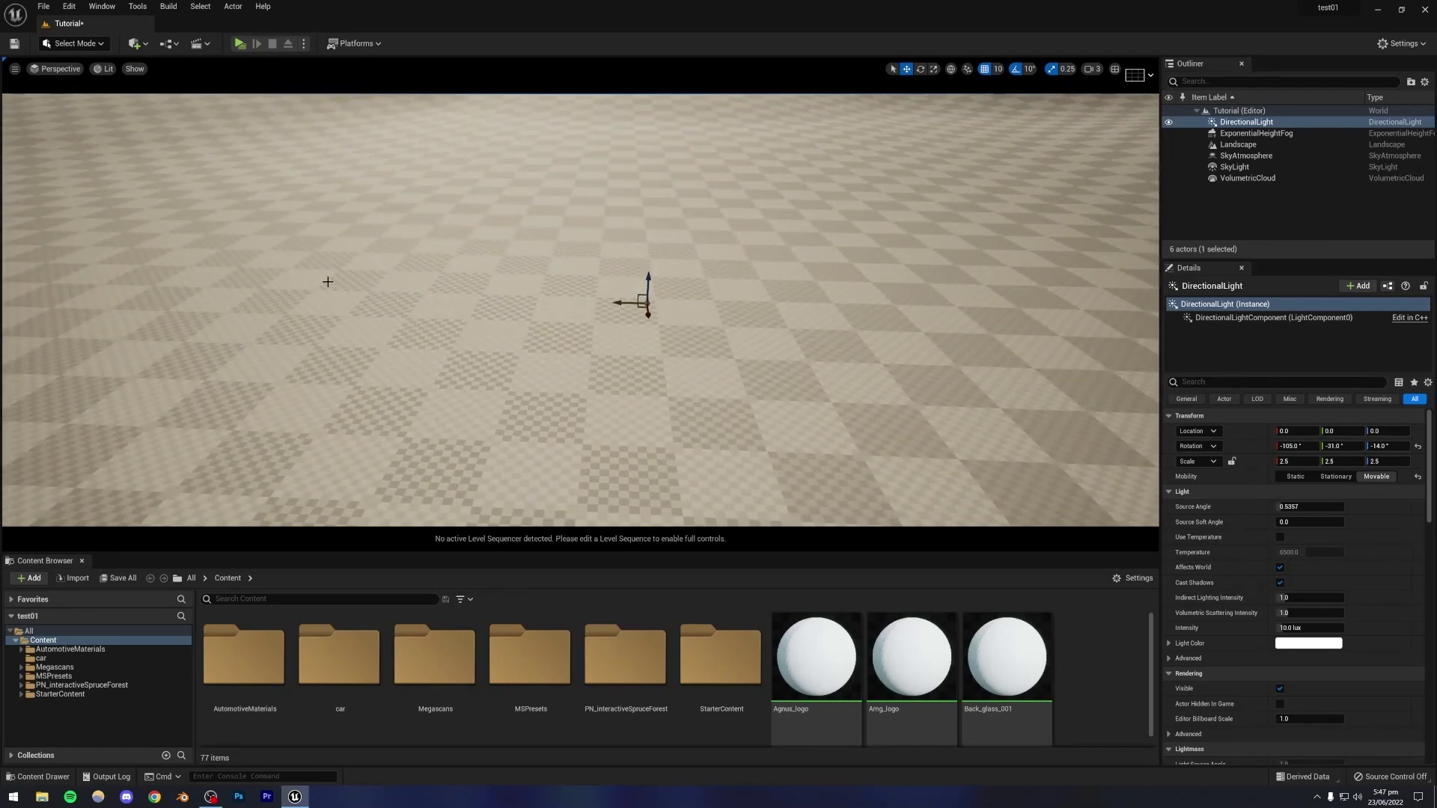
{"action": "right_click_drag", "start_coordinate": [491, 319], "coordinate": [449, 254]}
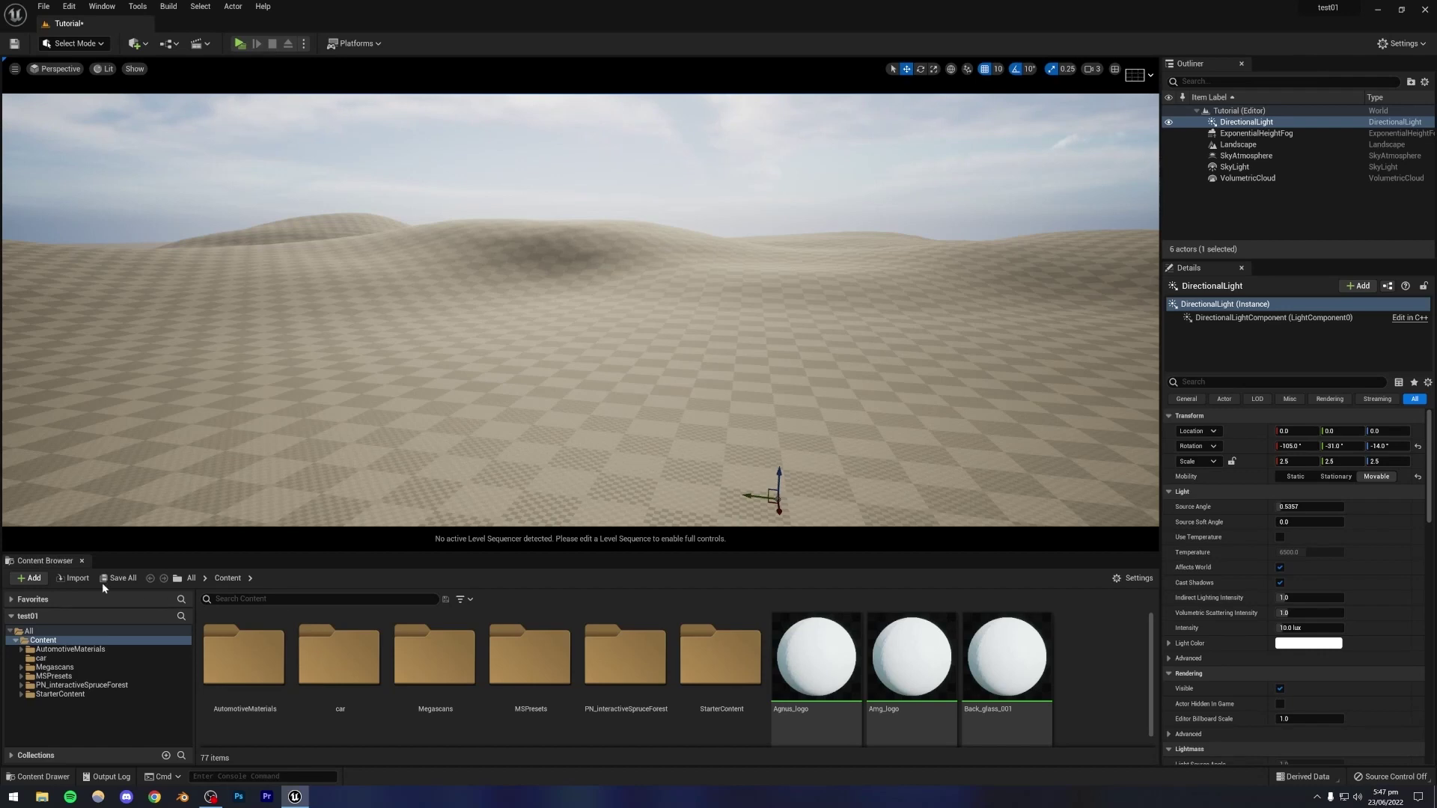
{"action": "left_click", "coordinate": [30, 579]}
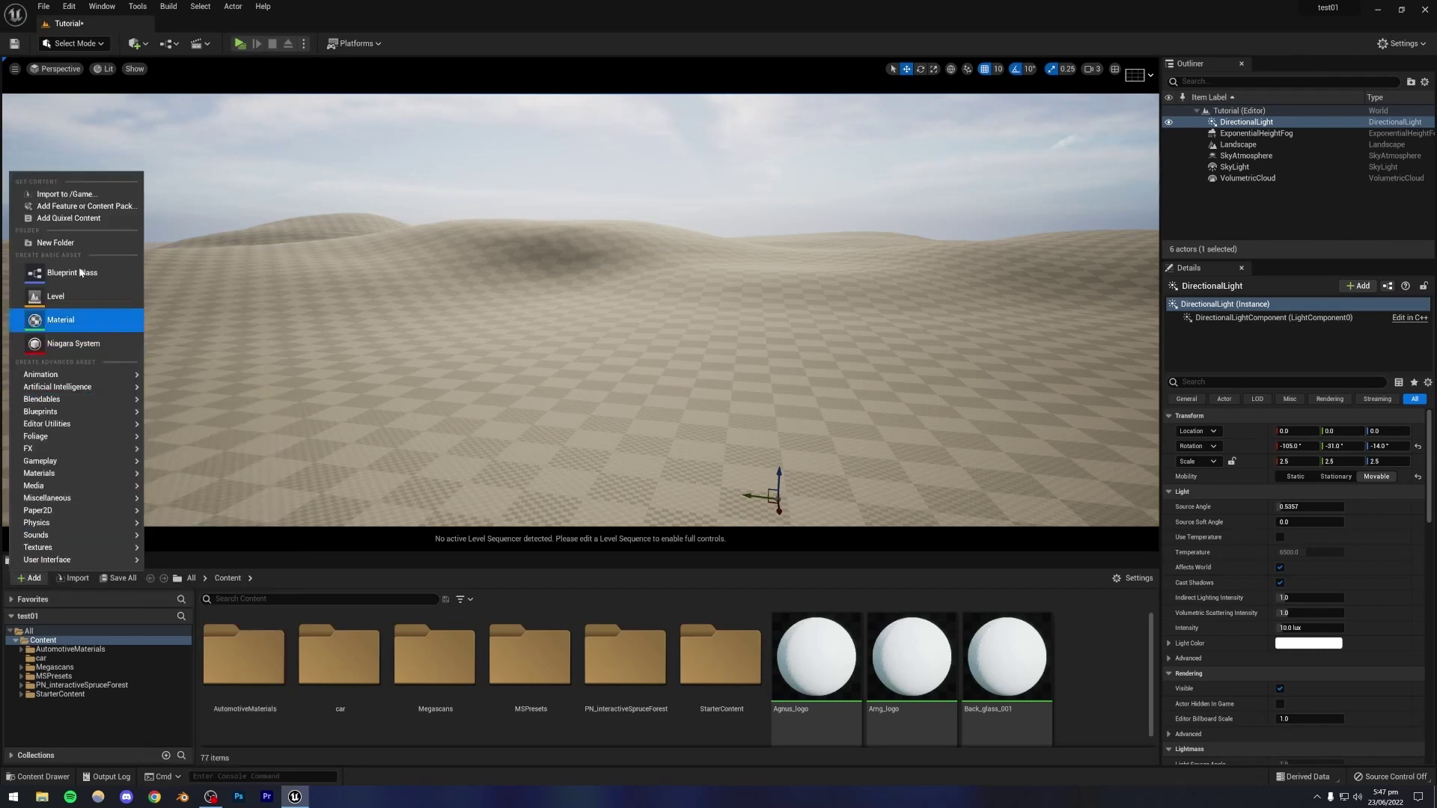
{"action": "left_click", "coordinate": [64, 218]}
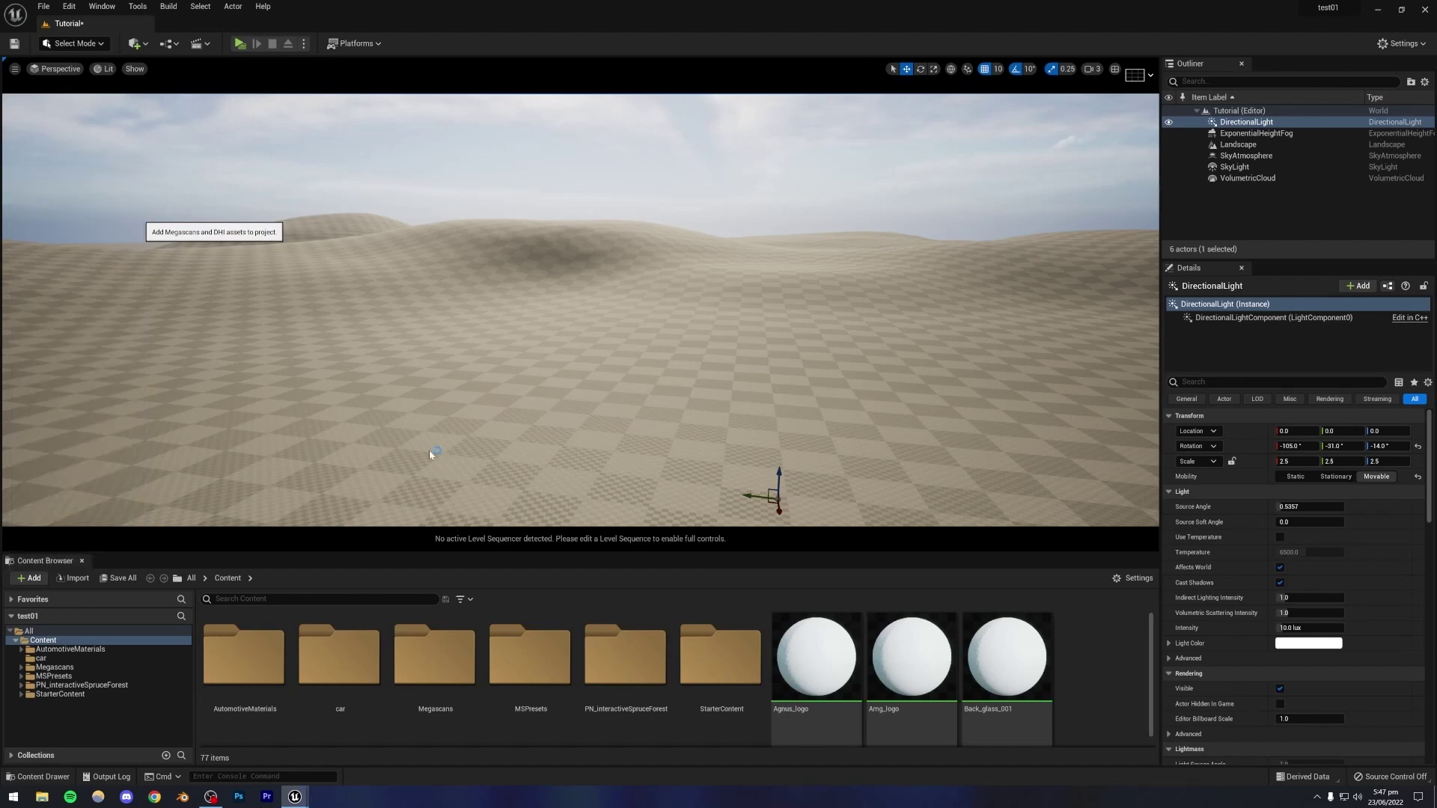
{"action": "left_click", "coordinate": [13, 795]}
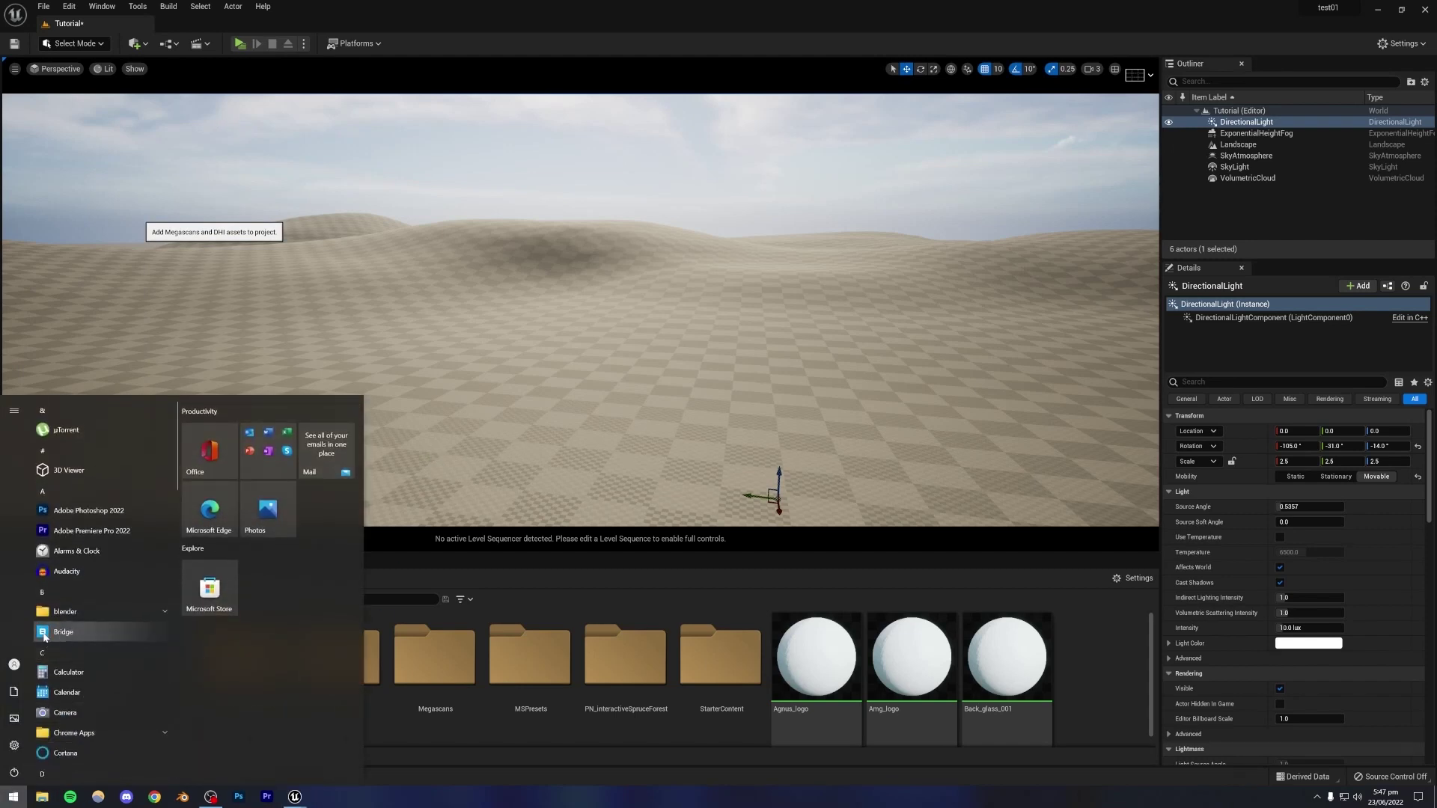
{"action": "left_click", "coordinate": [13, 797]}
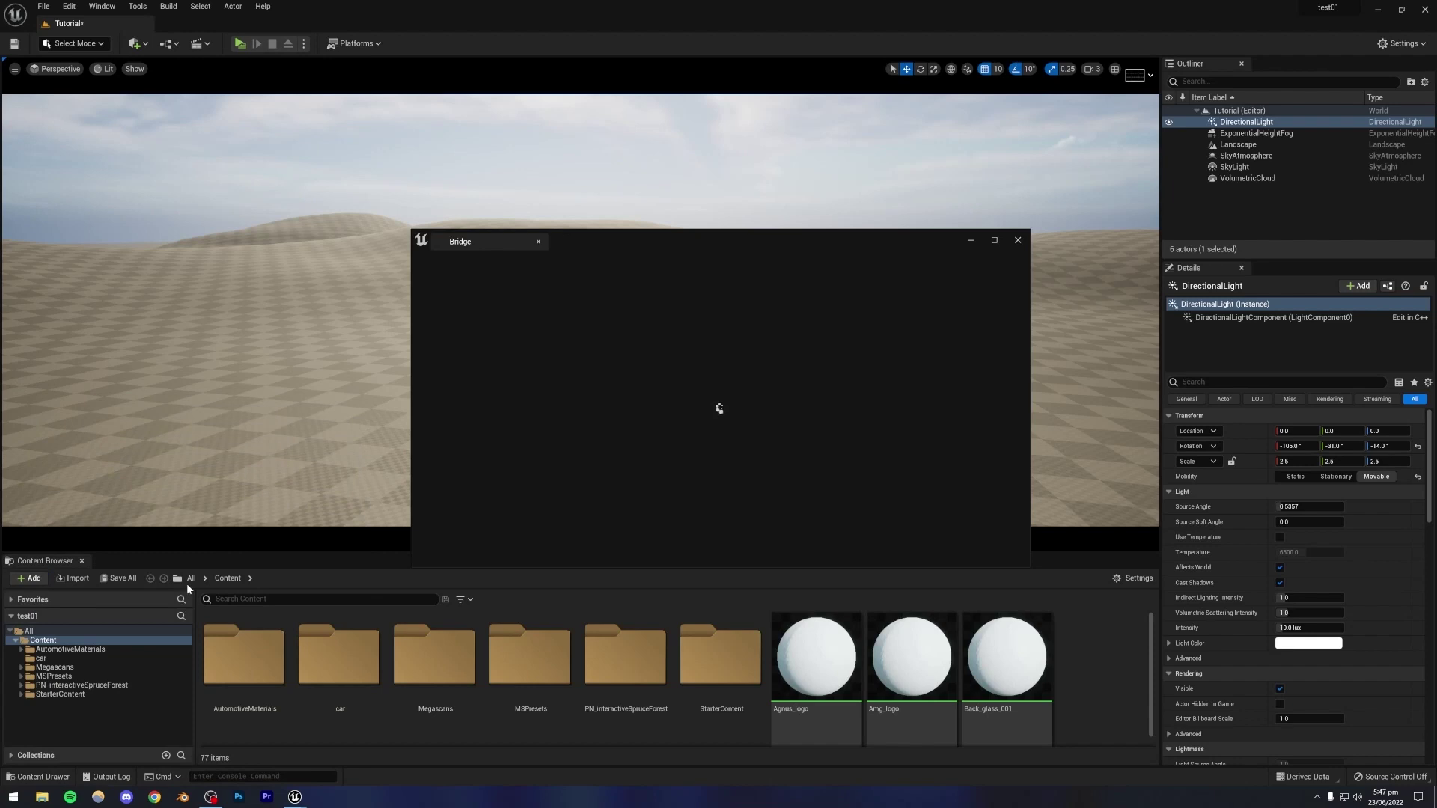
{"action": "left_click_drag", "start_coordinate": [637, 240], "coordinate": [505, 196]}
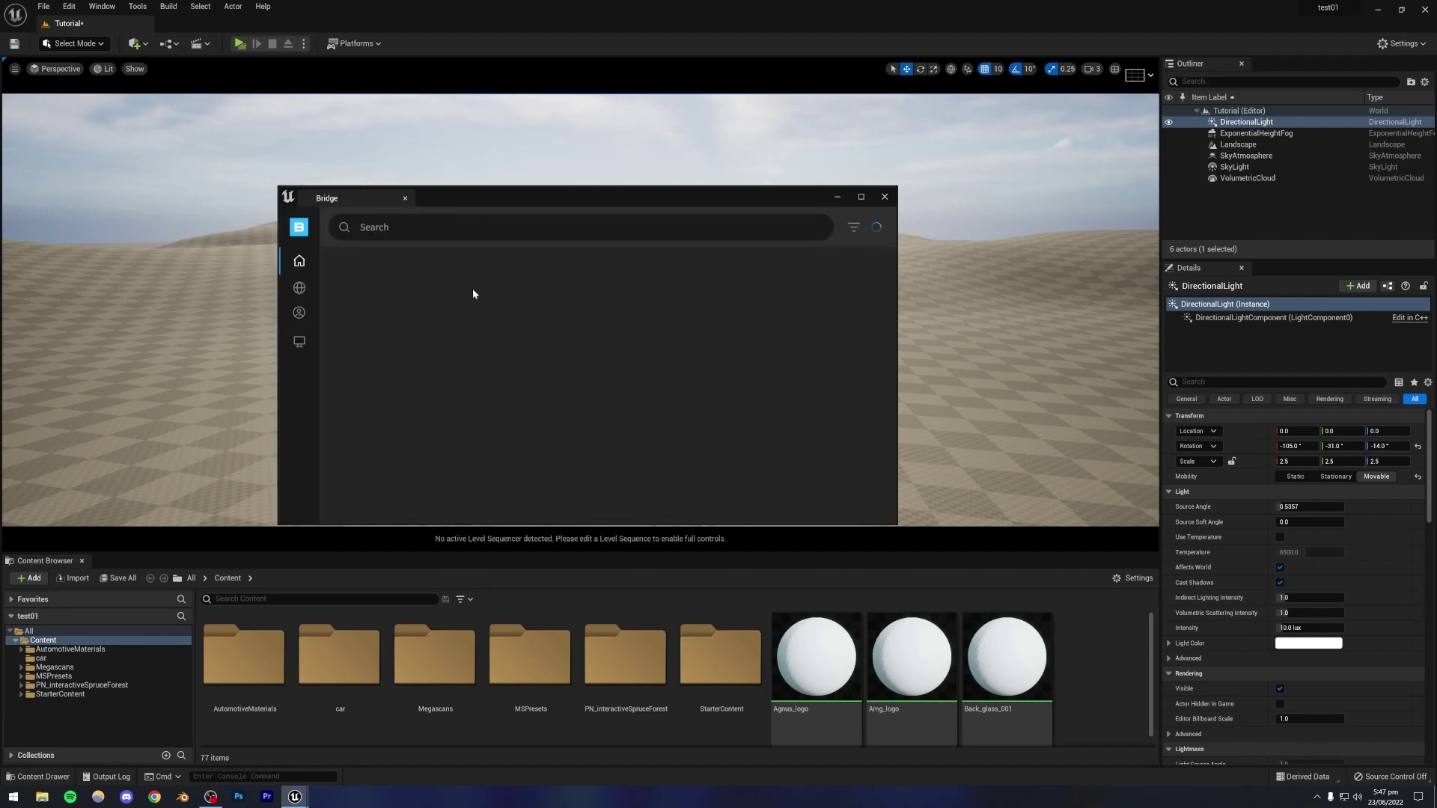
Search Bridge for Grass and narrow the assets to the Surfaces / Grass category.
{"action": "left_click", "coordinate": [447, 227]}
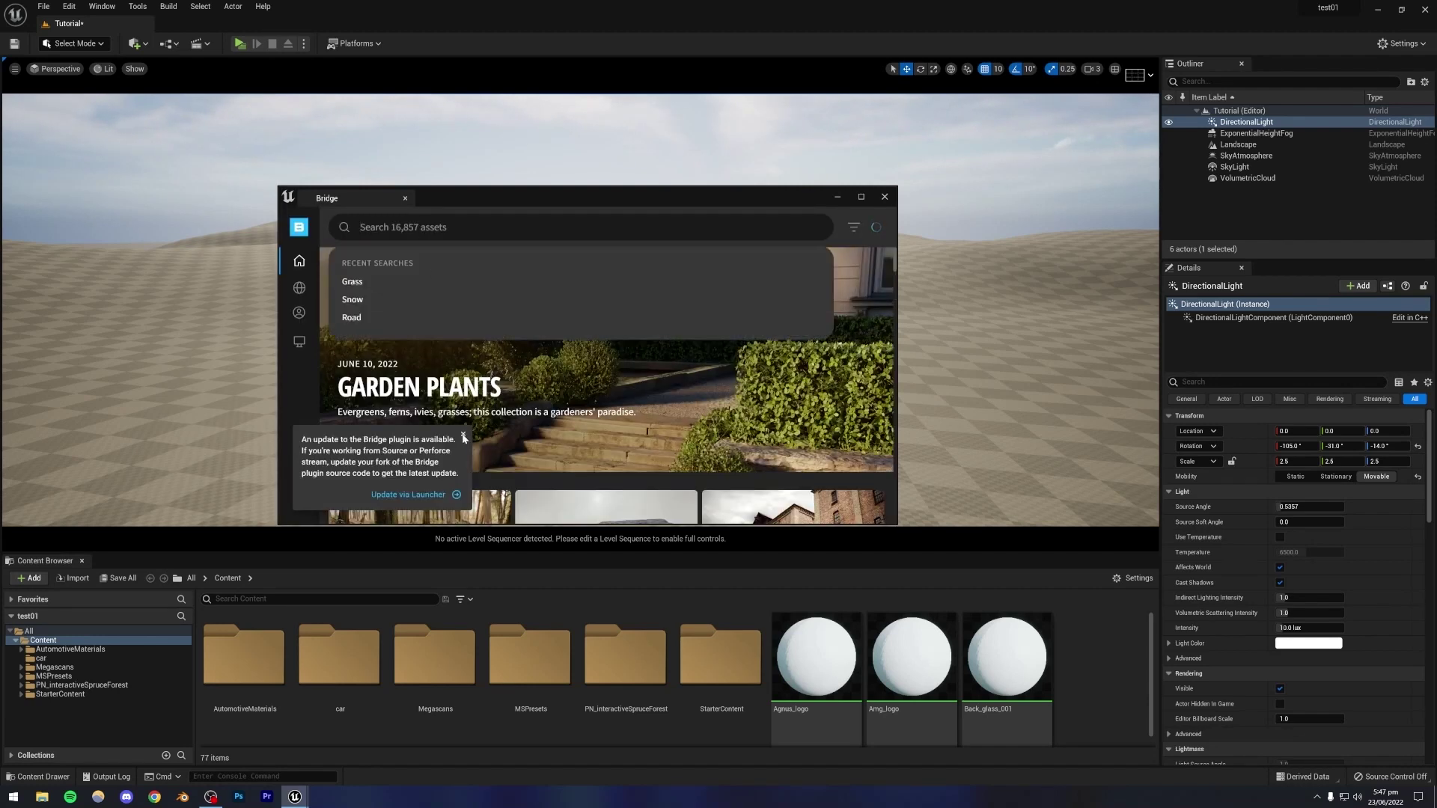
{"action": "left_click", "coordinate": [383, 237]}
{"action": "left_click", "coordinate": [353, 282]}
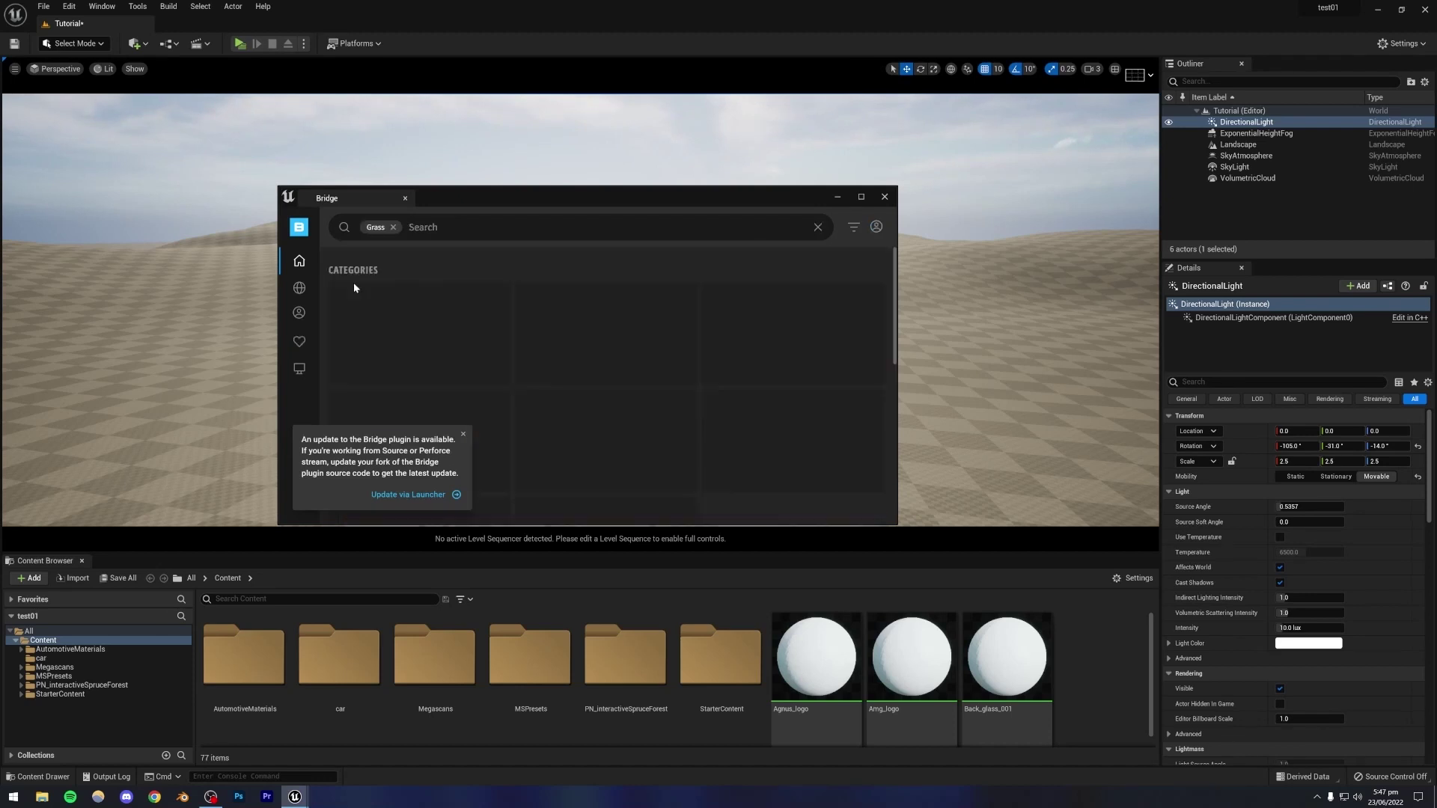
{"action": "left_click", "coordinate": [784, 323]}
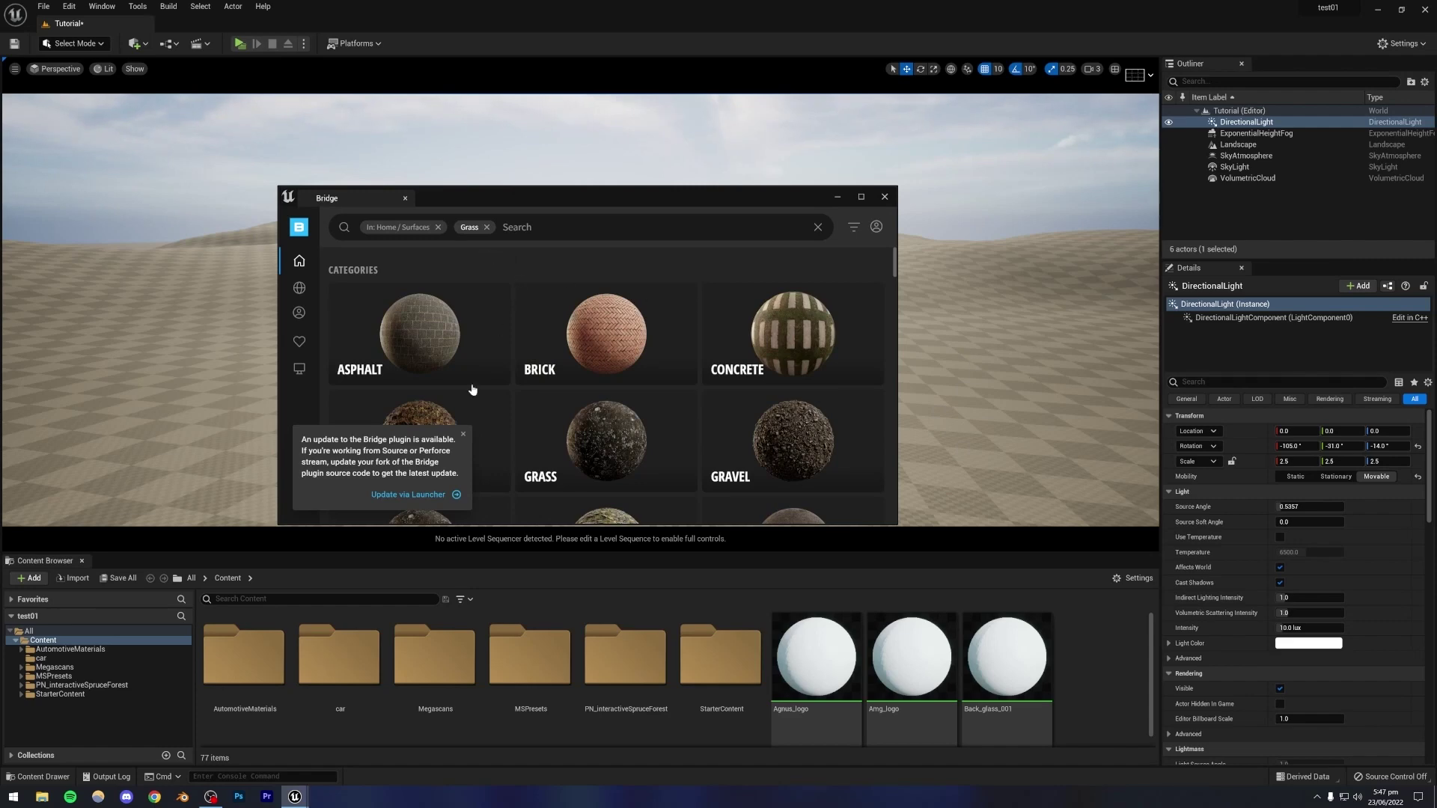
{"action": "left_click", "coordinate": [463, 434]}
{"action": "scroll", "coordinate": [487, 396], "scroll_direction": "down", "scroll_amount": 3}
{"action": "scroll", "coordinate": [497, 379], "scroll_direction": "up", "scroll_amount": 3}
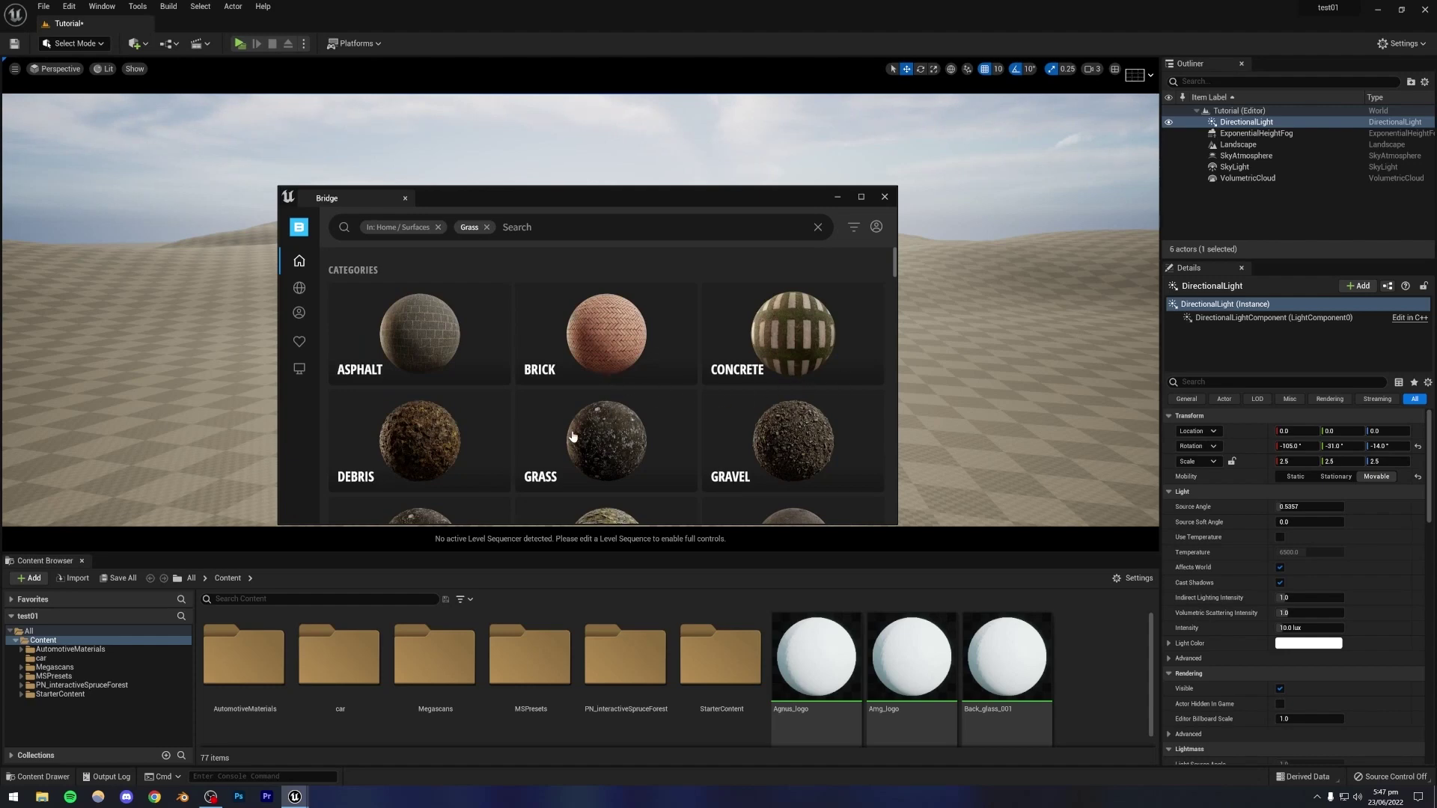
{"action": "left_click", "coordinate": [573, 435]}
Browse the latest grass surfaces and open the details of Savanna Dry Grass.
{"action": "scroll", "coordinate": [479, 370], "scroll_direction": "down", "scroll_amount": 3}
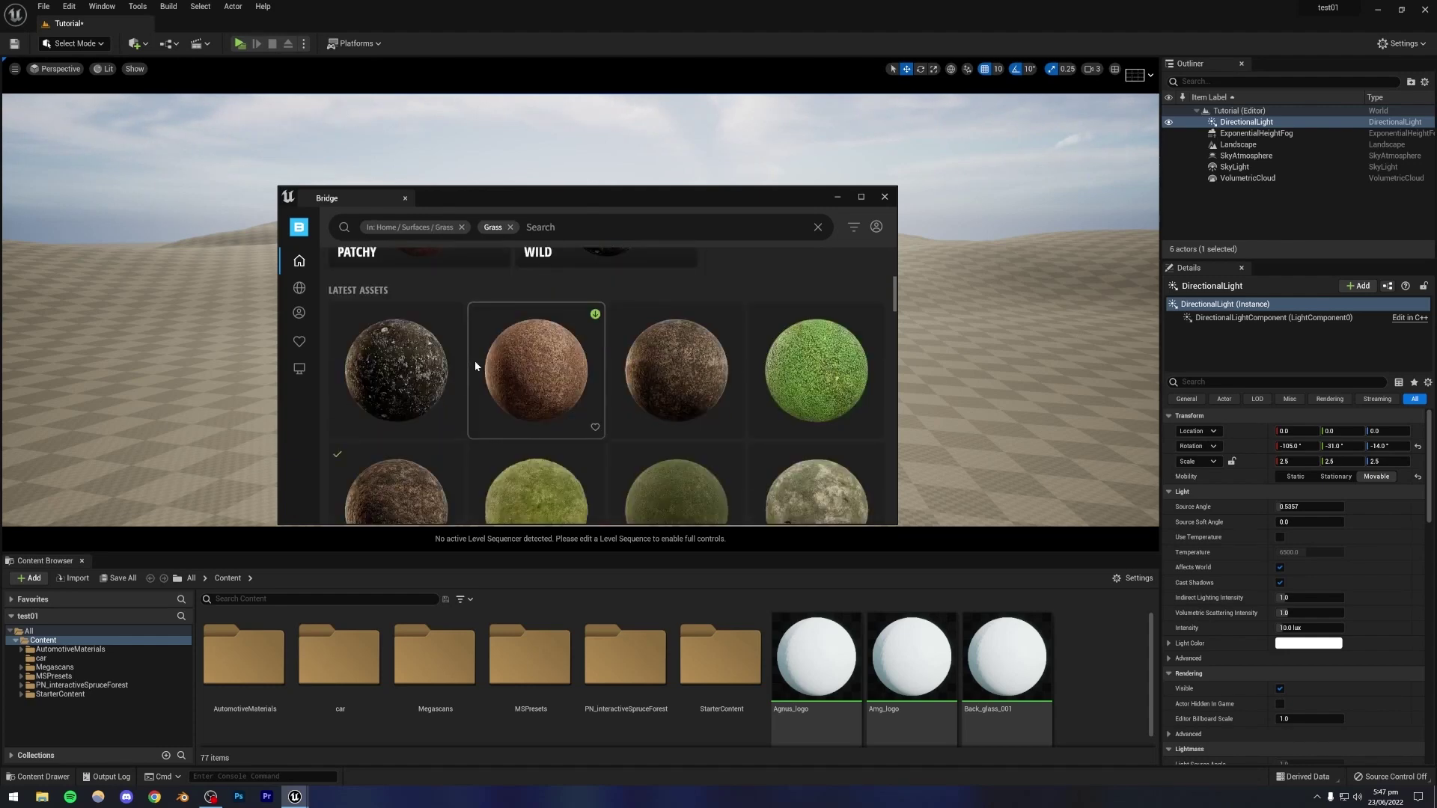
{"action": "scroll", "coordinate": [545, 371], "scroll_direction": "down", "scroll_amount": 1}
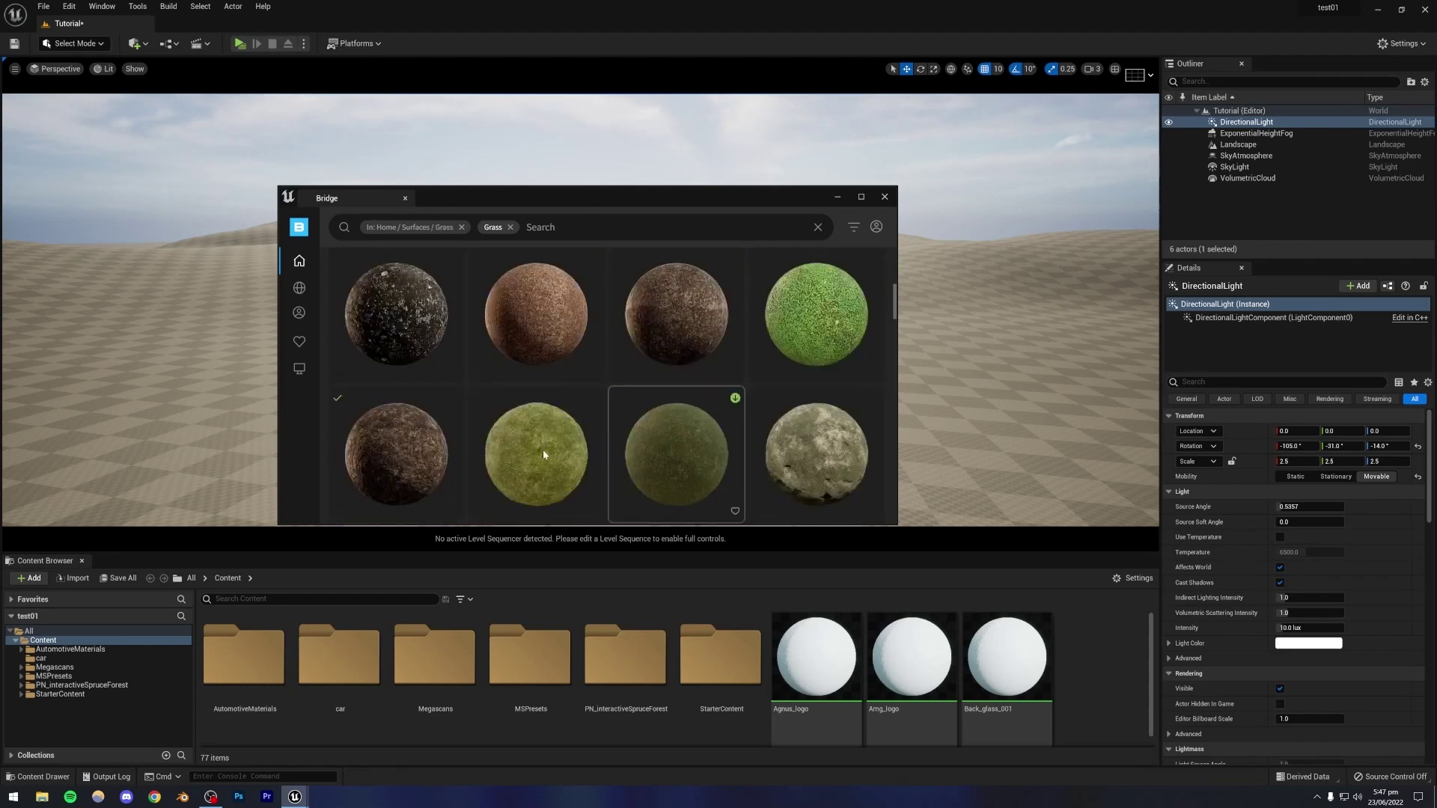
{"action": "scroll", "coordinate": [525, 438], "scroll_direction": "down", "scroll_amount": 2}
{"action": "scroll", "coordinate": [525, 438], "scroll_direction": "up", "scroll_amount": 1}
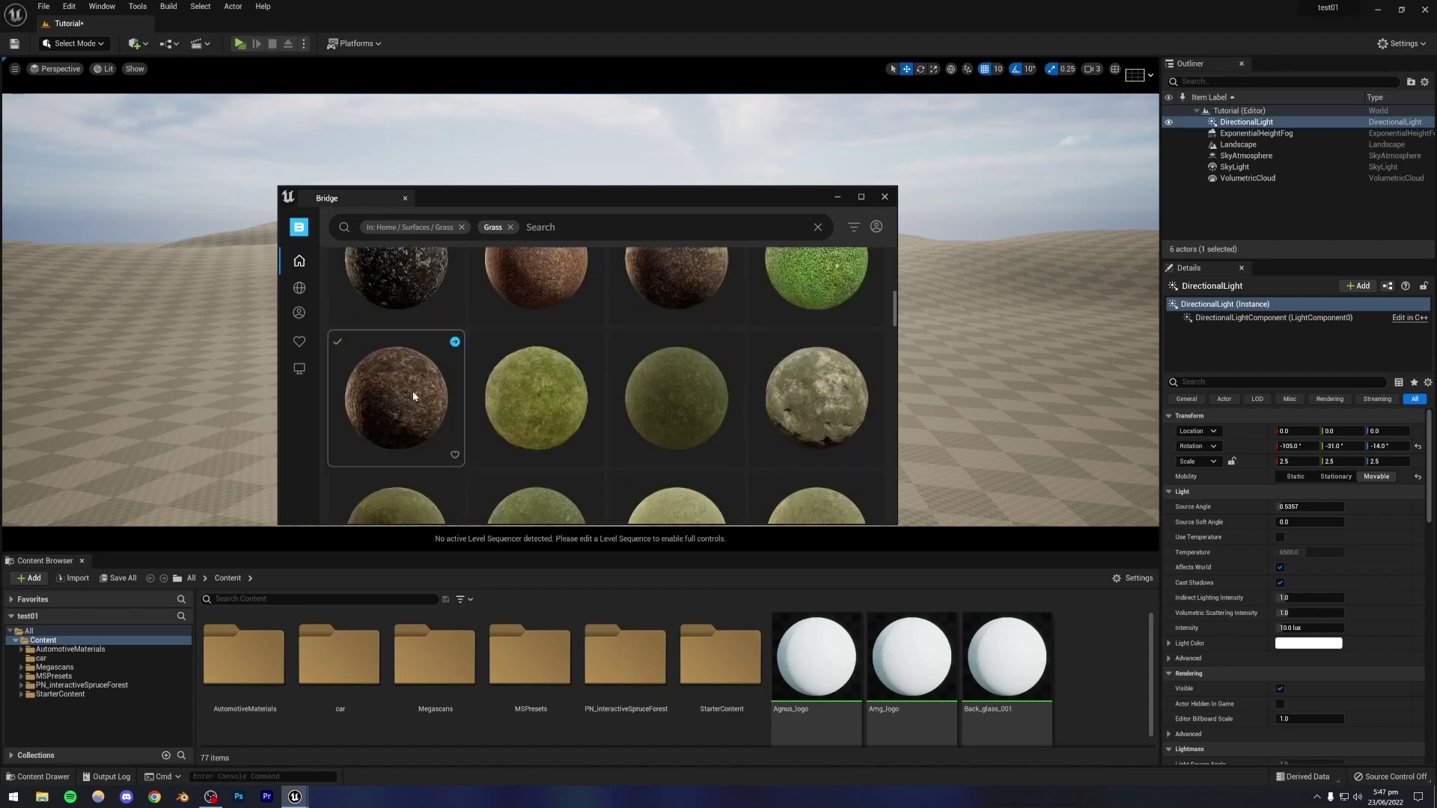
{"action": "left_click", "coordinate": [413, 396]}
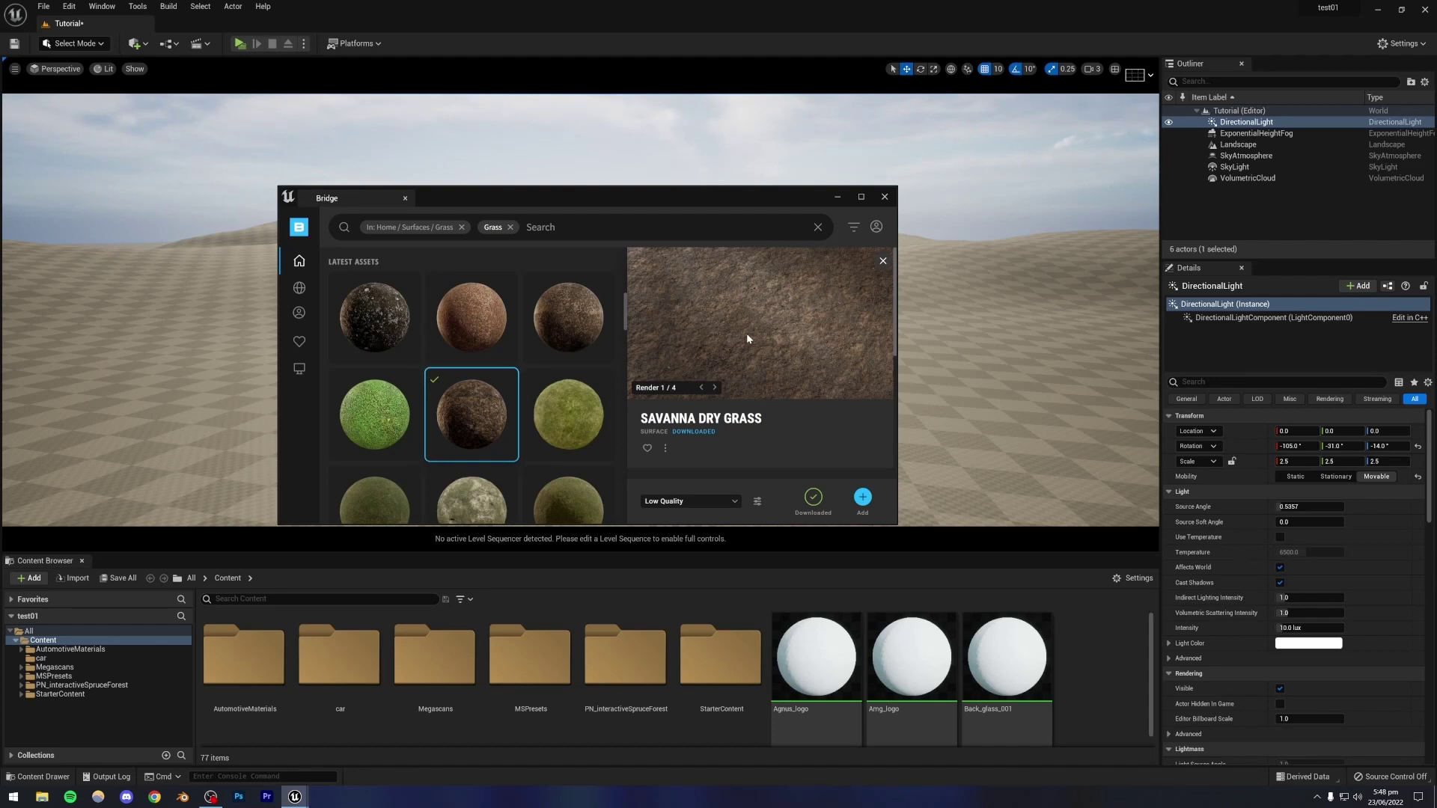
Examine the preview renders and the available quality levels of the Savanna Dry Grass surface.
{"action": "left_click", "coordinate": [715, 388]}
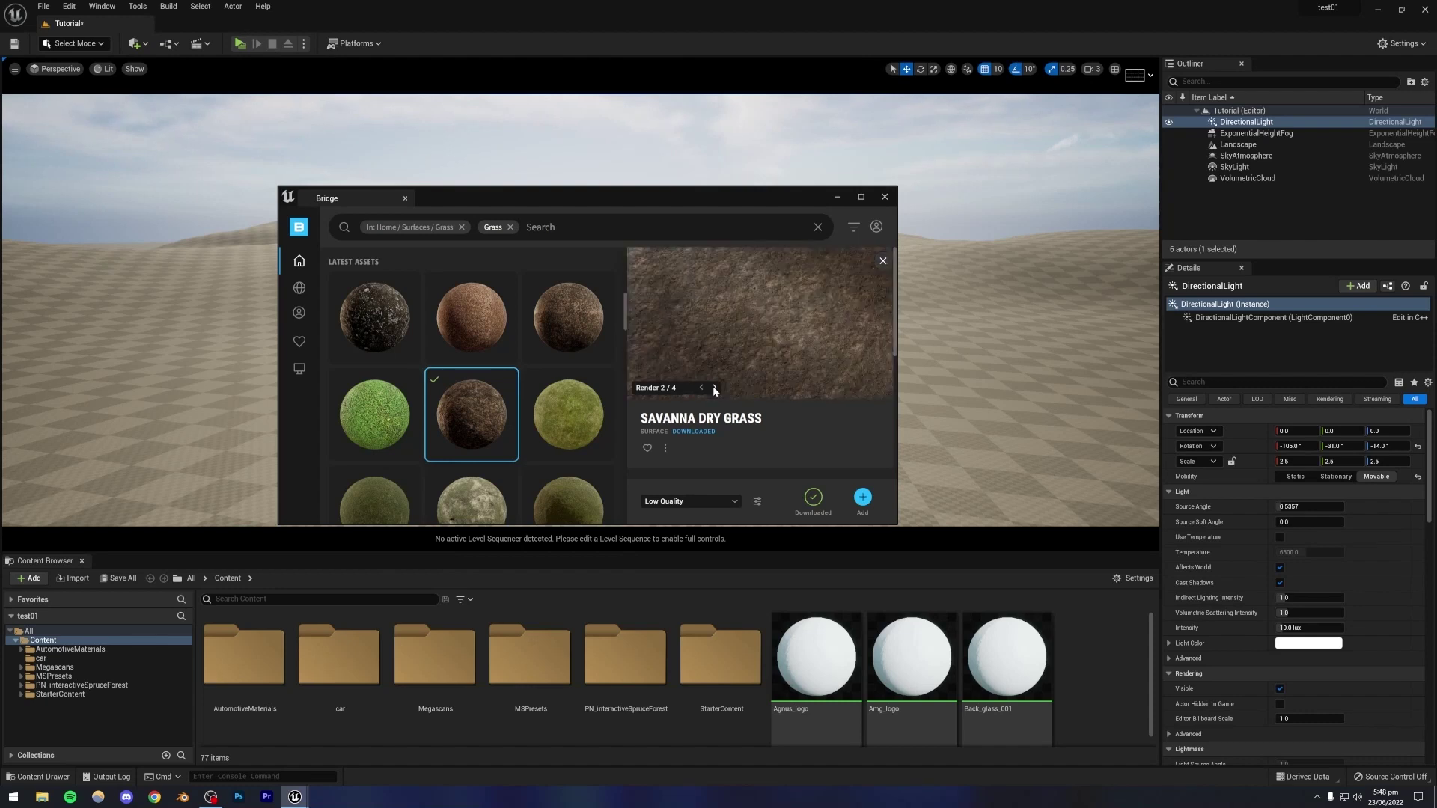
{"action": "left_click", "coordinate": [714, 389]}
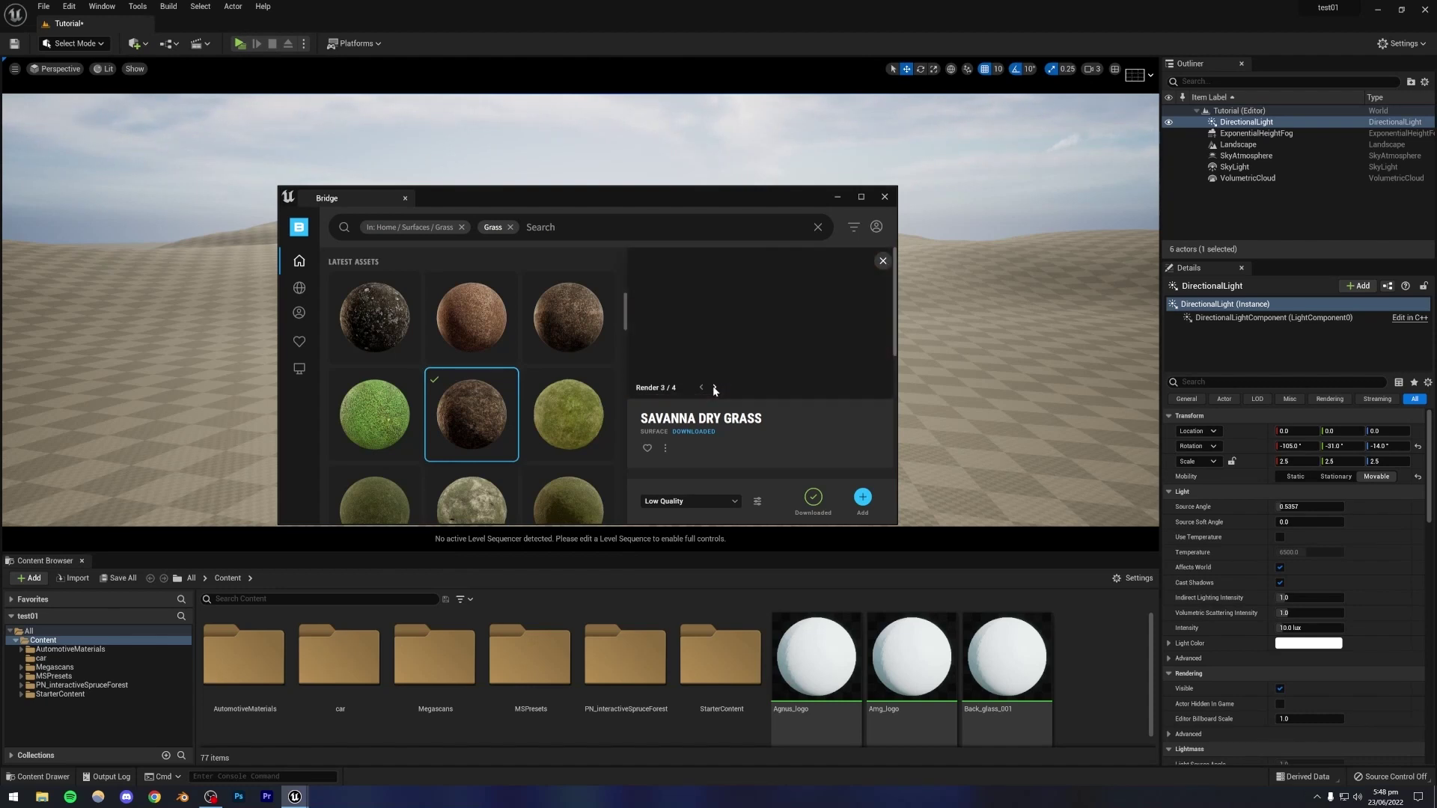
{"action": "scroll", "coordinate": [470, 375], "scroll_direction": "down", "scroll_amount": 1}
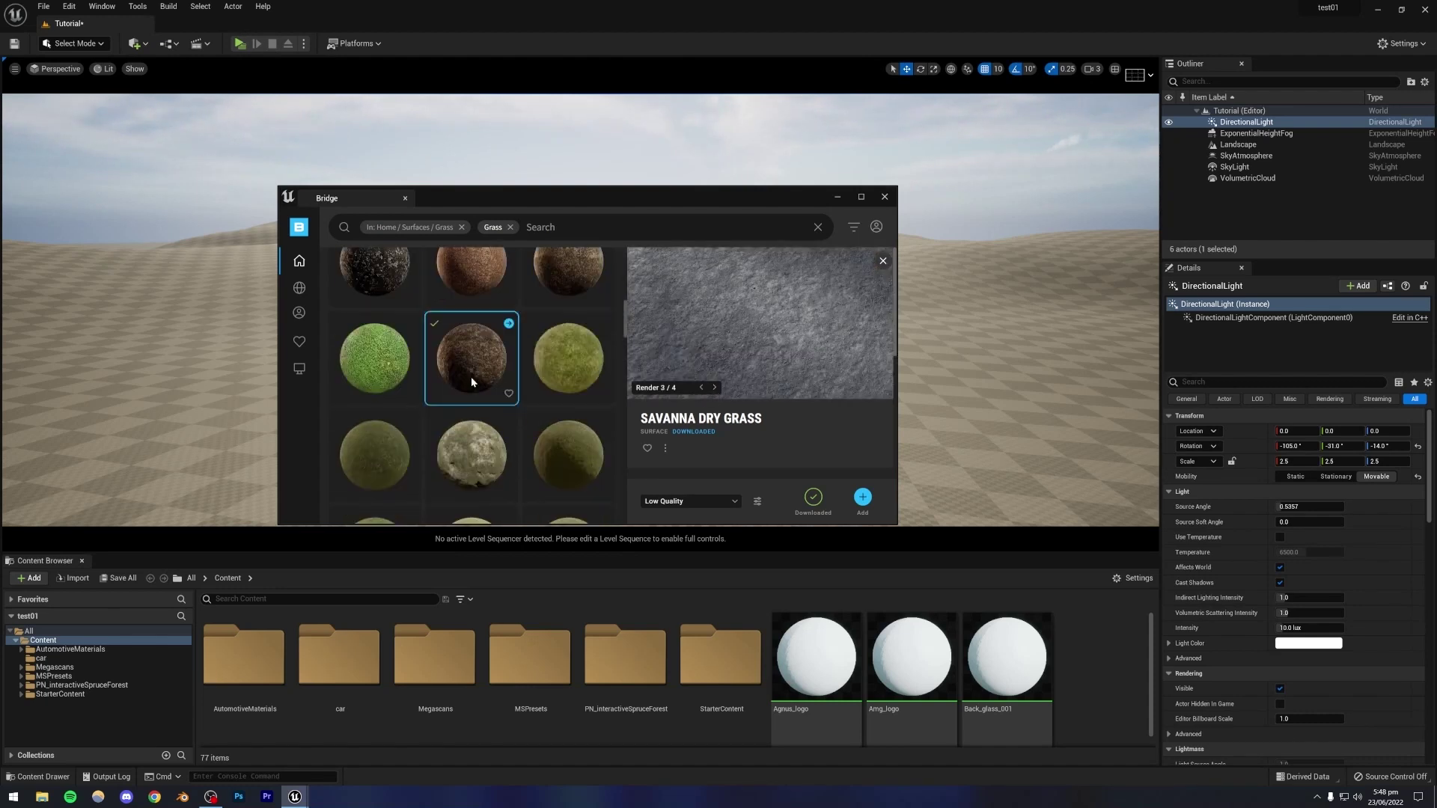
{"action": "left_click", "coordinate": [678, 506]}
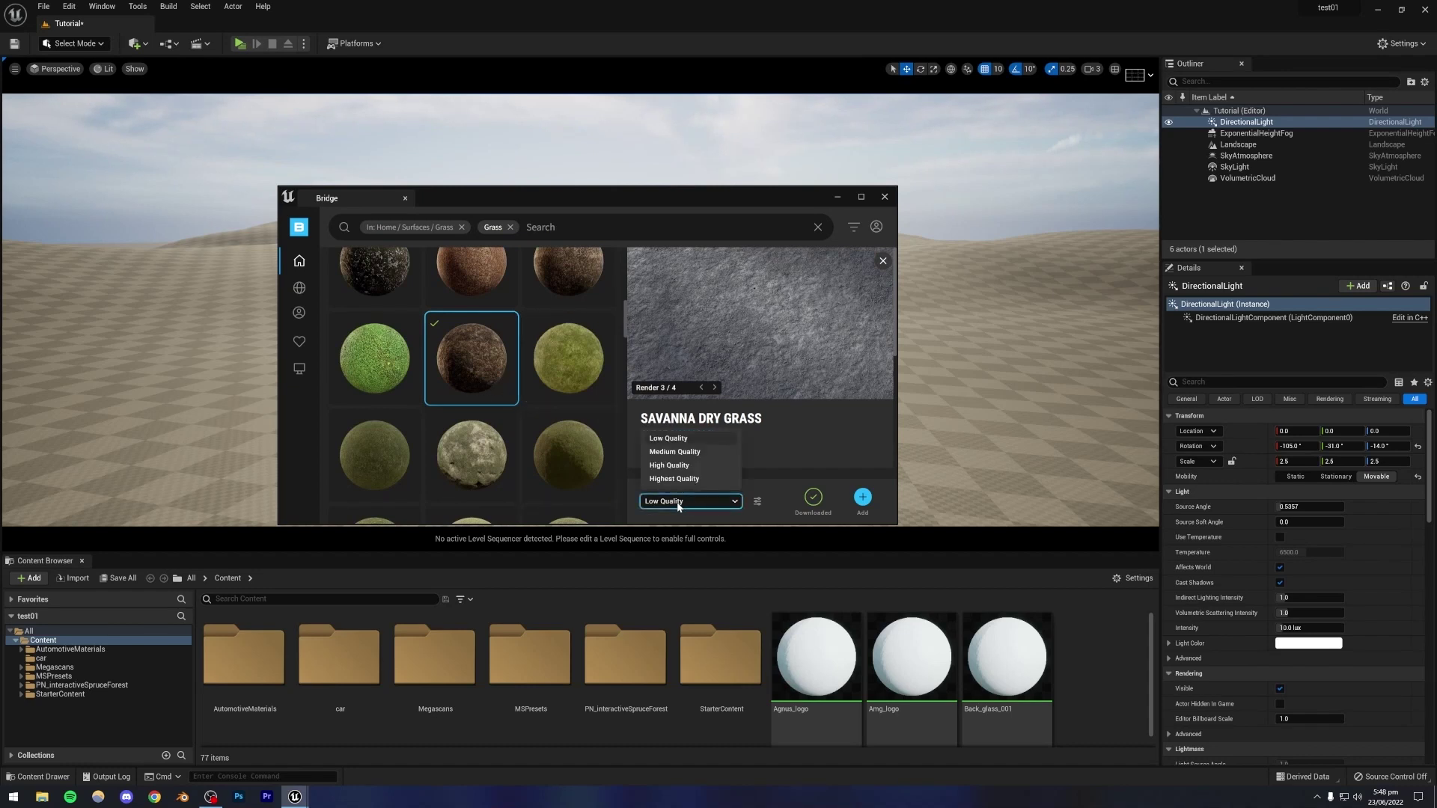
{"action": "left_click", "coordinate": [682, 503]}
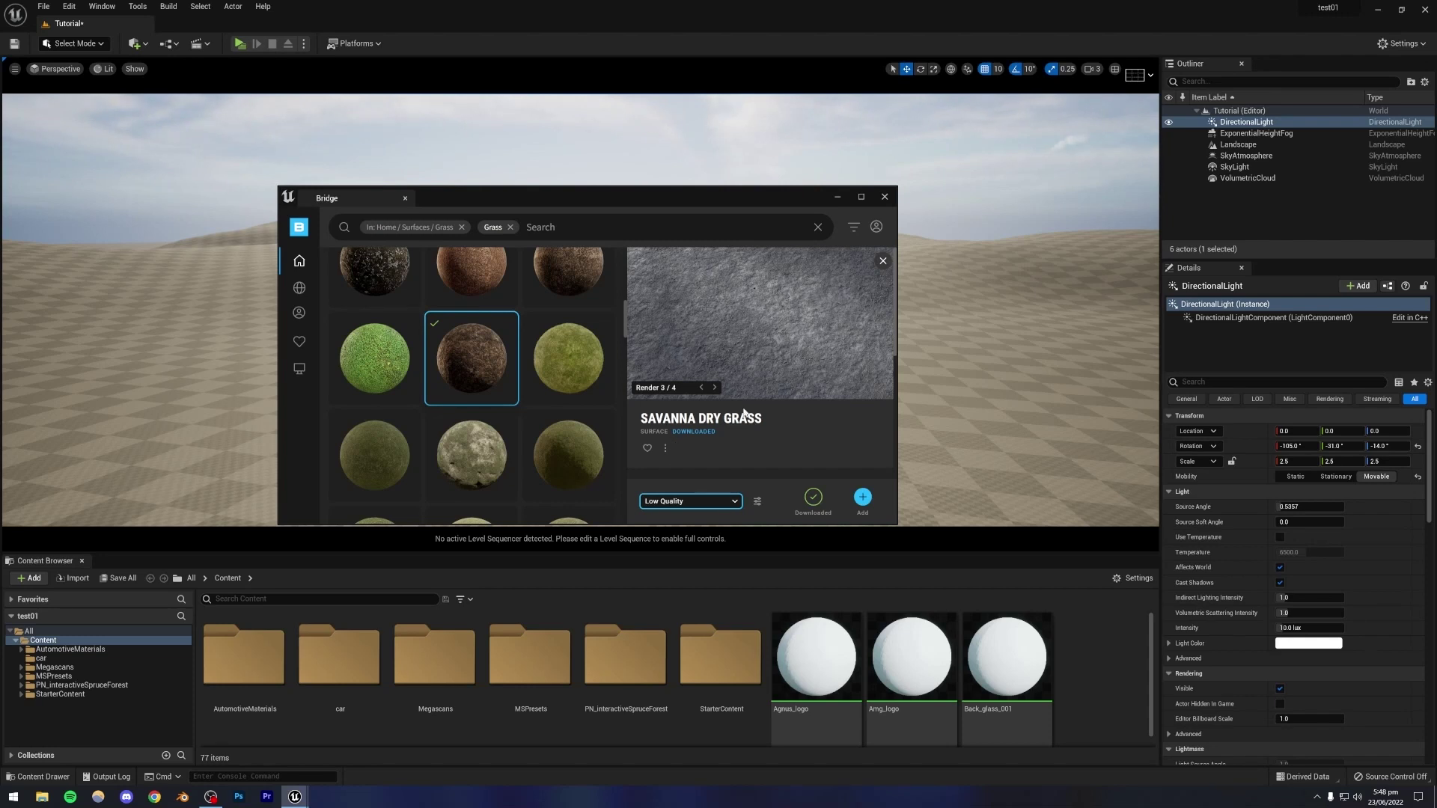
{"action": "left_click", "coordinate": [715, 388]}
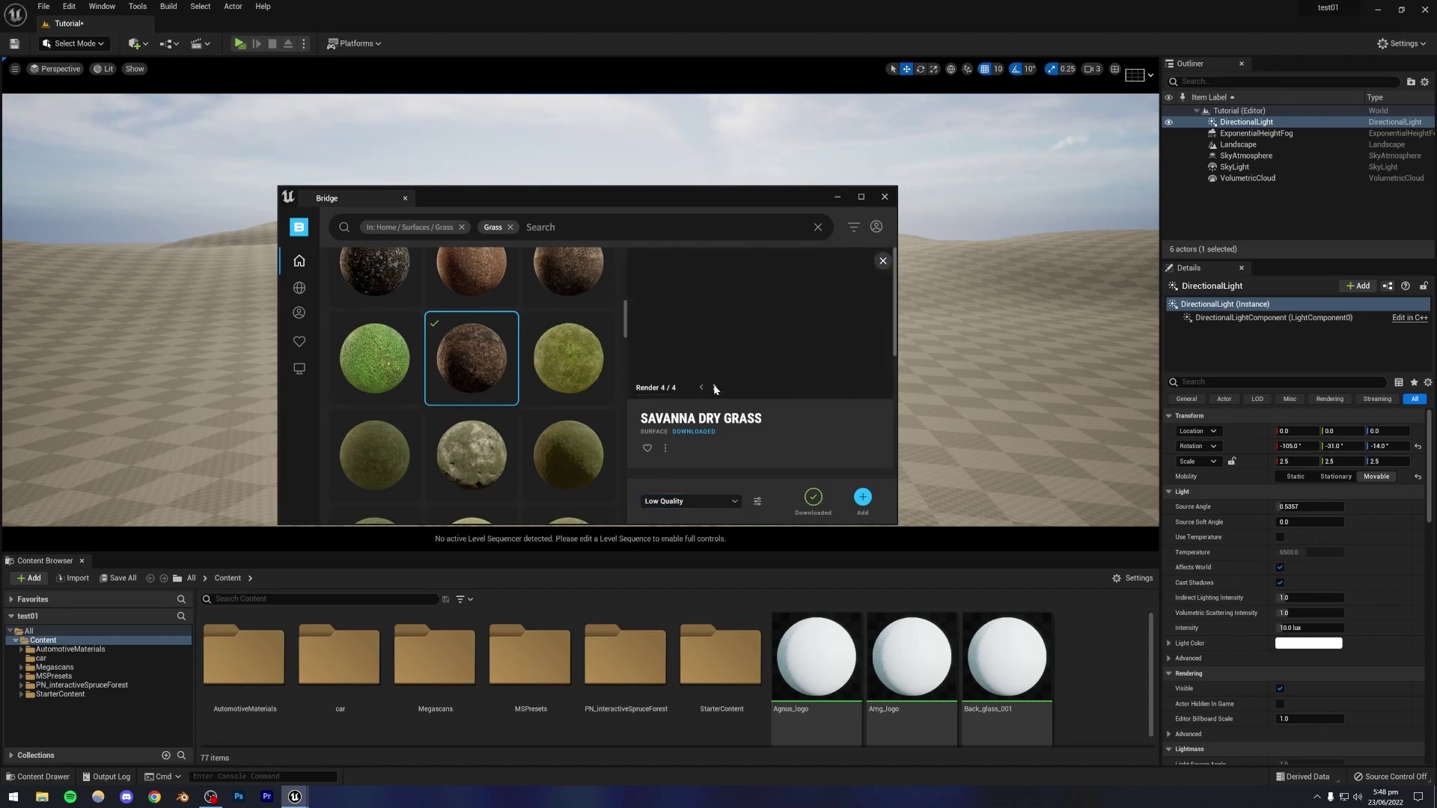
Add the low-quality Savanna Dry Grass surface to the project and assign its material instance as the Landscape's Landscape Material.
{"action": "left_click", "coordinate": [699, 501]}
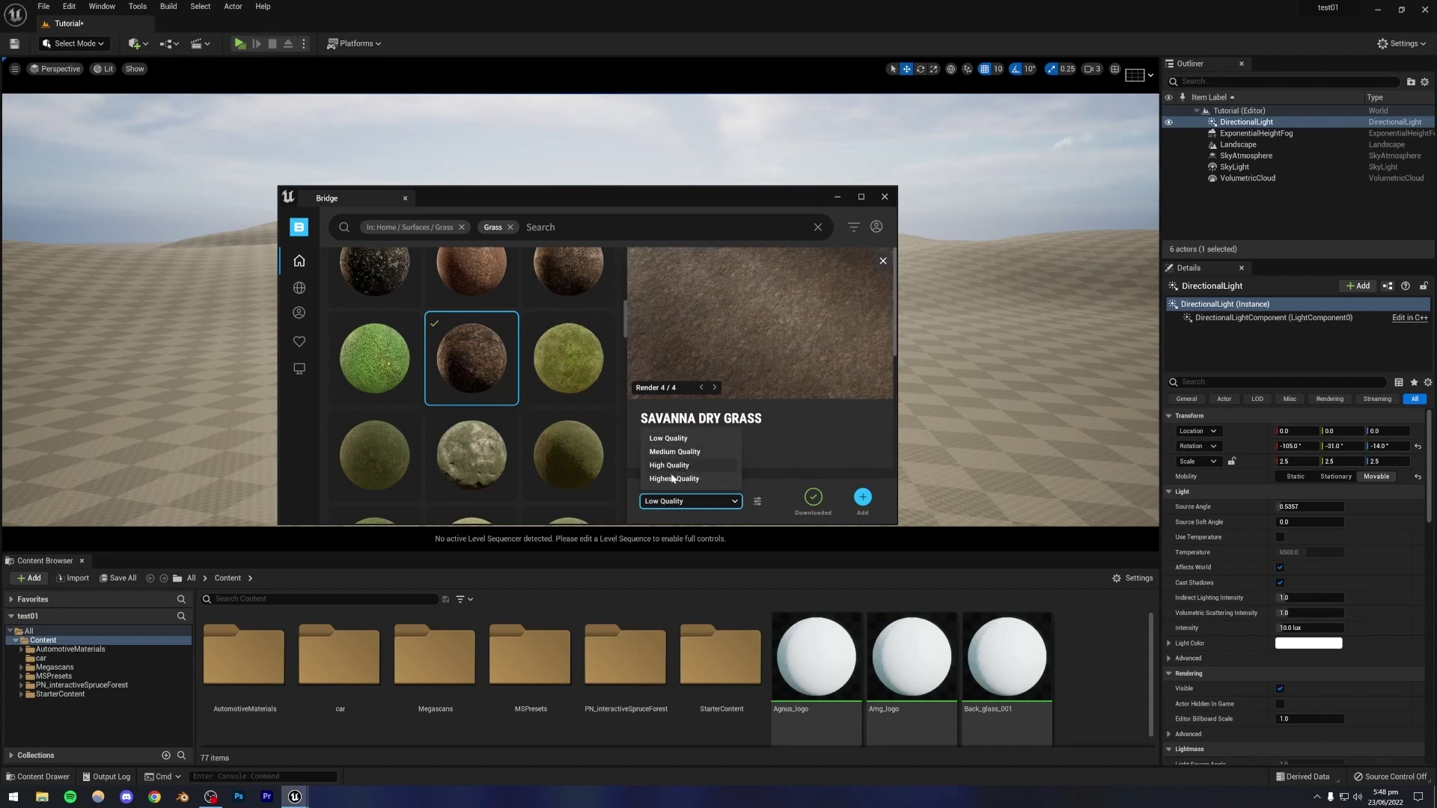
{"action": "left_click", "coordinate": [787, 455]}
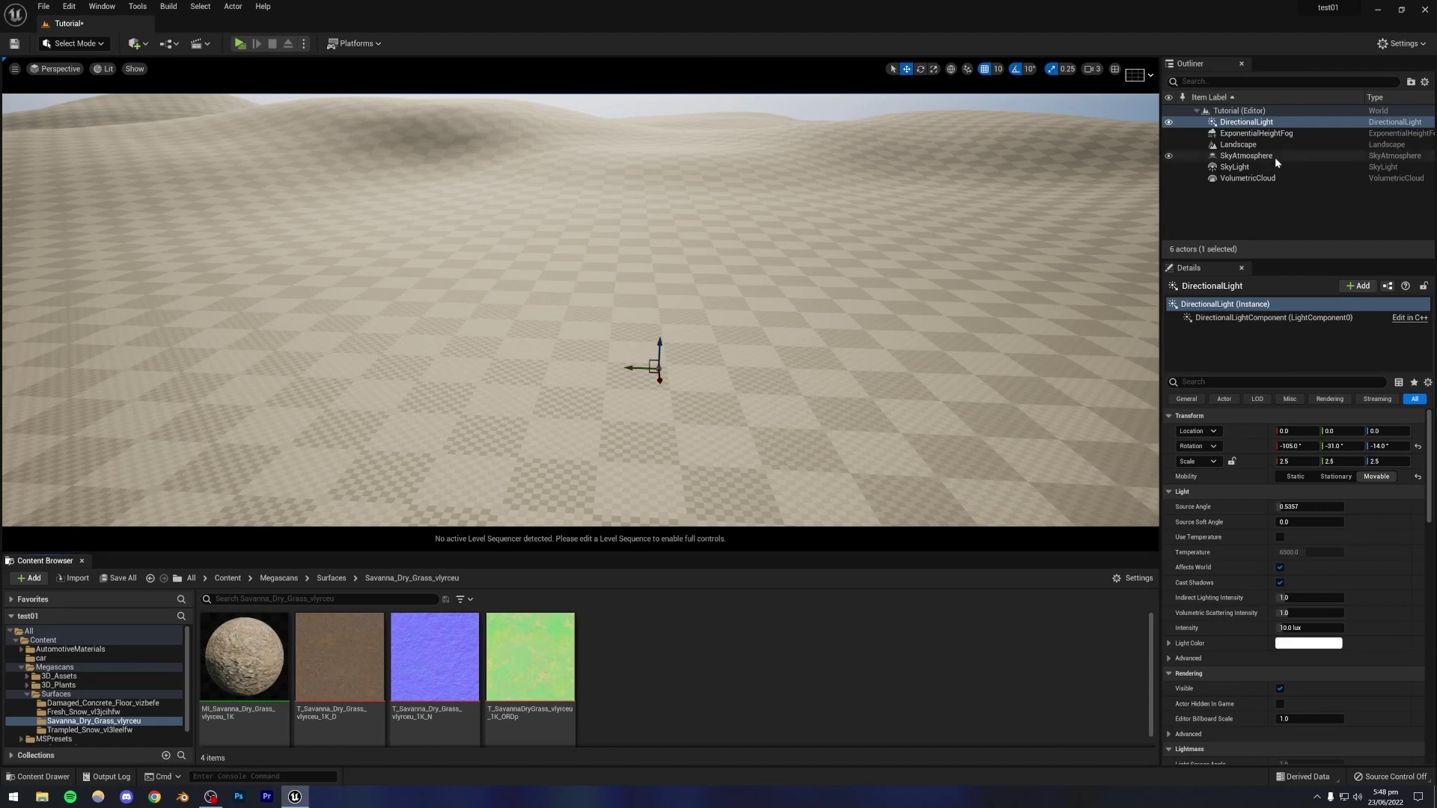
{"action": "left_click", "coordinate": [1233, 146]}
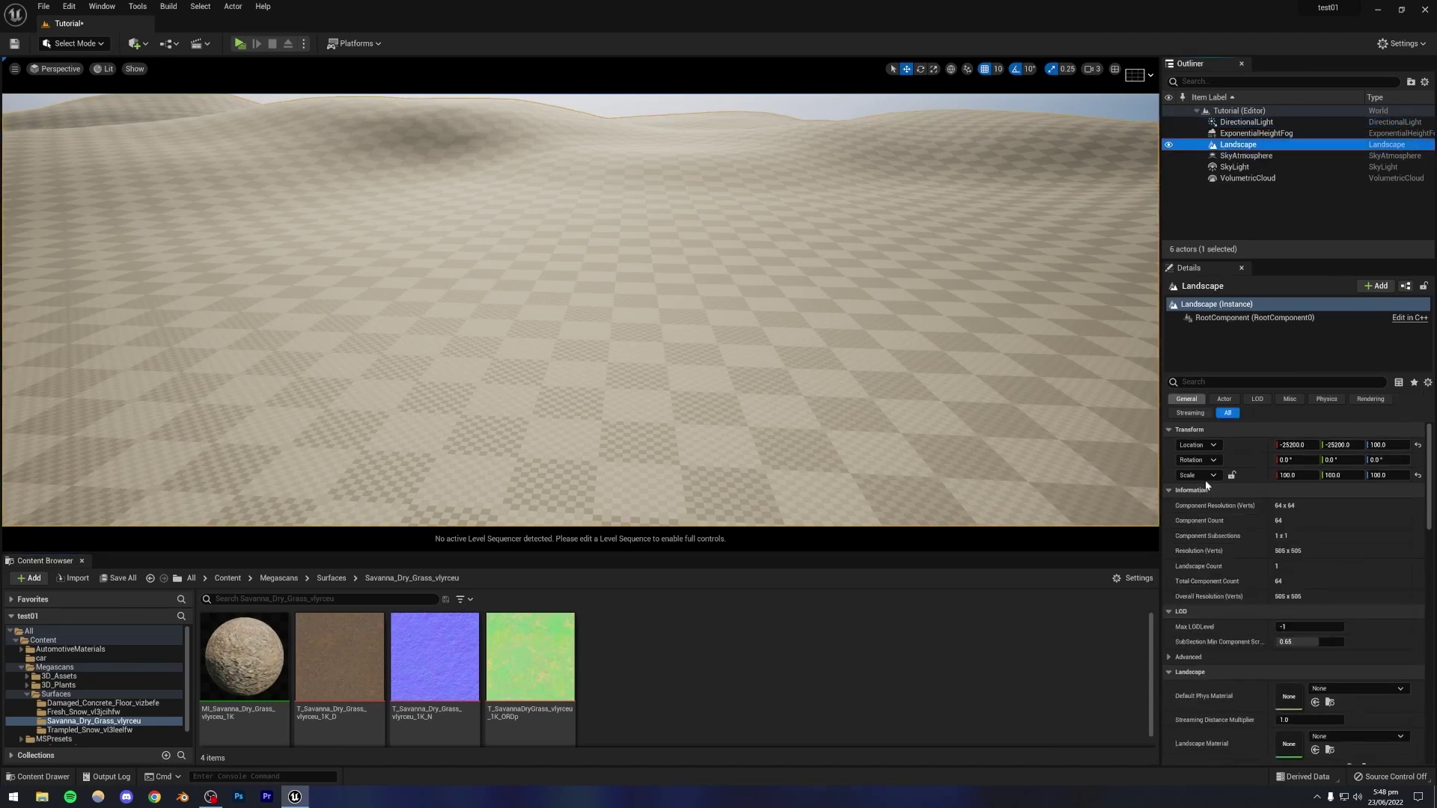
{"action": "scroll", "coordinate": [1219, 614], "scroll_direction": "down", "scroll_amount": 3}
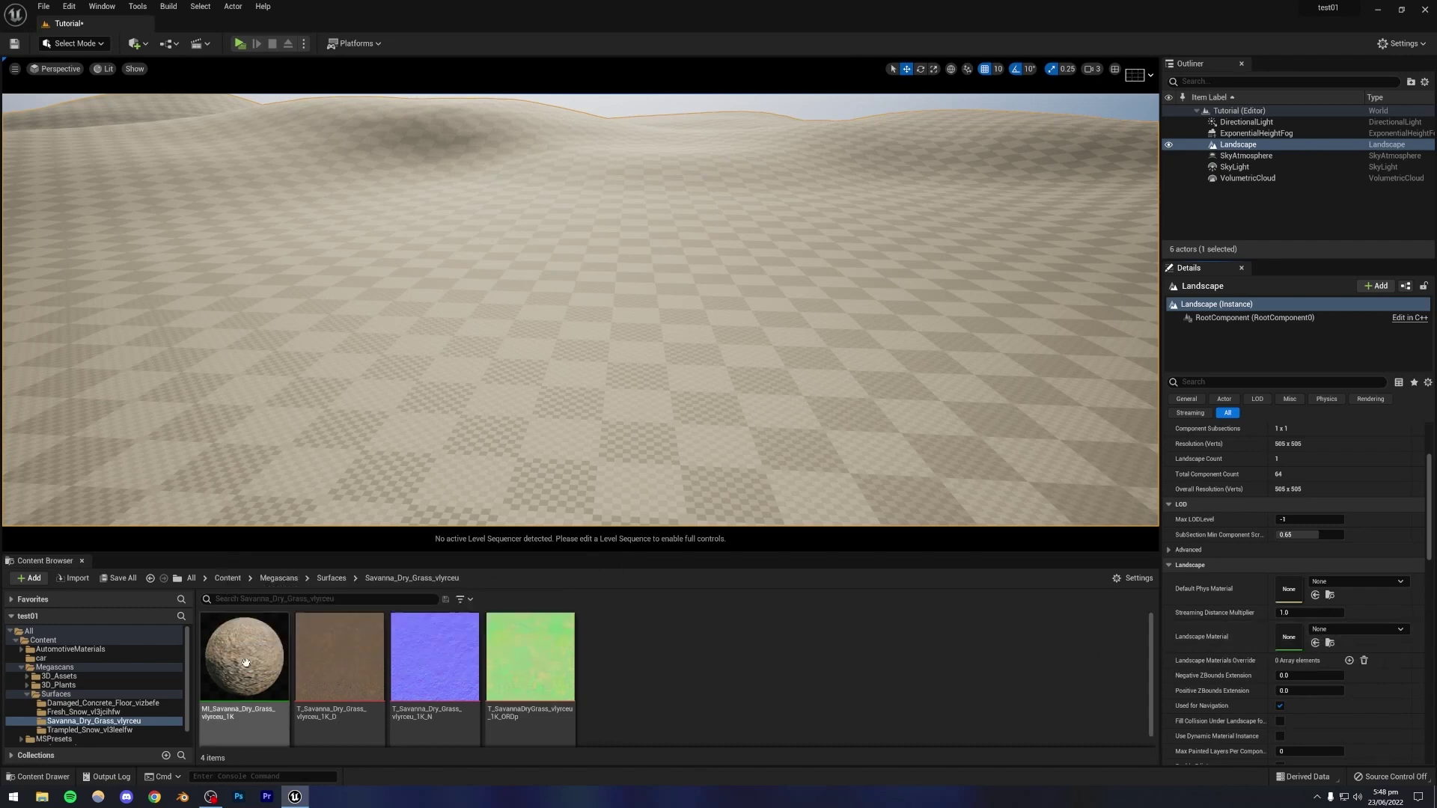
{"action": "left_click_drag", "start_coordinate": [238, 705], "coordinate": [1281, 639]}
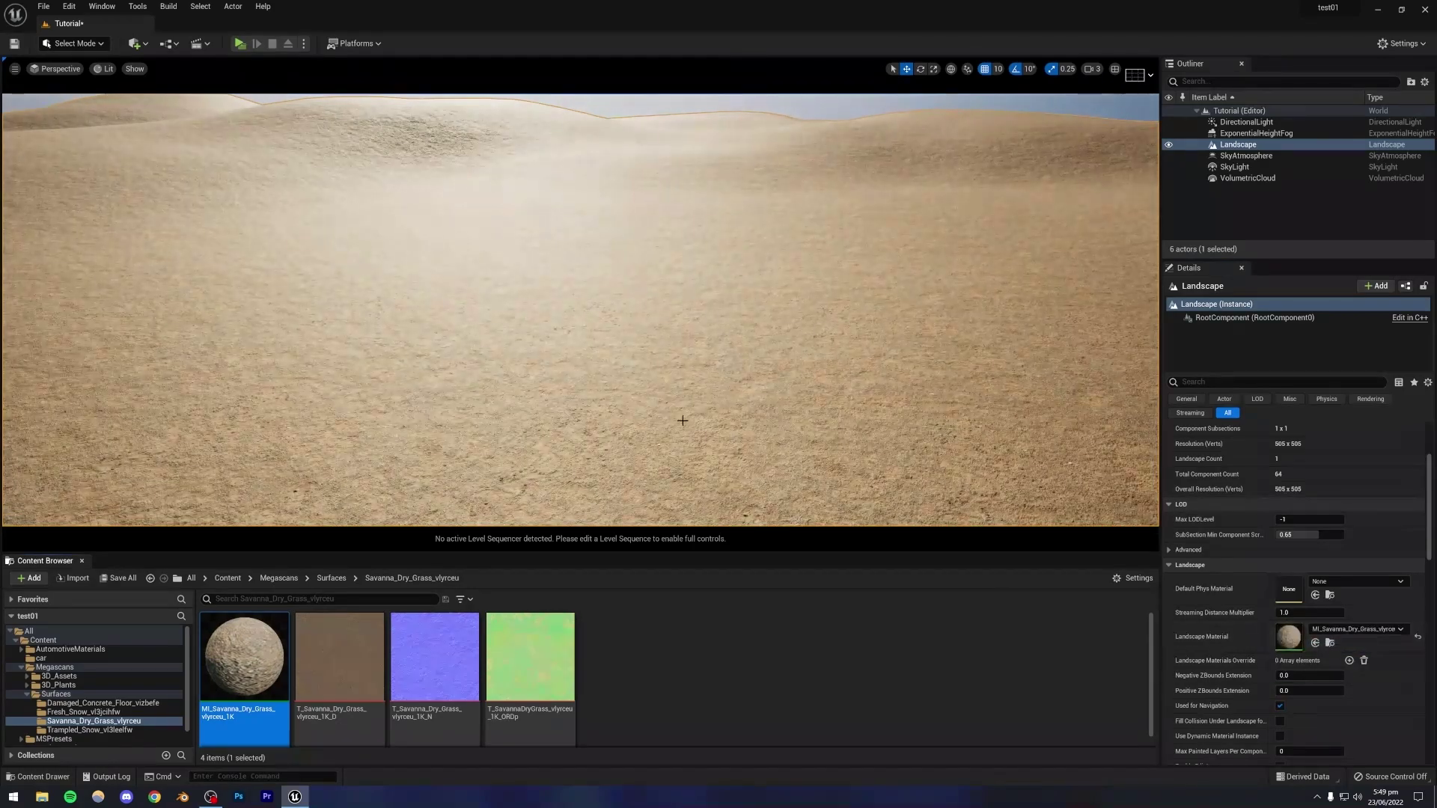
{"action": "mouse_move", "coordinate": [584, 314]}
{"action": "right_mouse_down"}
{"action": "mouse_move", "coordinate": [599, 299]}
{"action": "mouse_move", "coordinate": [591, 270]}
{"action": "mouse_move", "coordinate": [591, 351]}
{"action": "mouse_move", "coordinate": [597, 292]}
{"action": "right_mouse_up"}
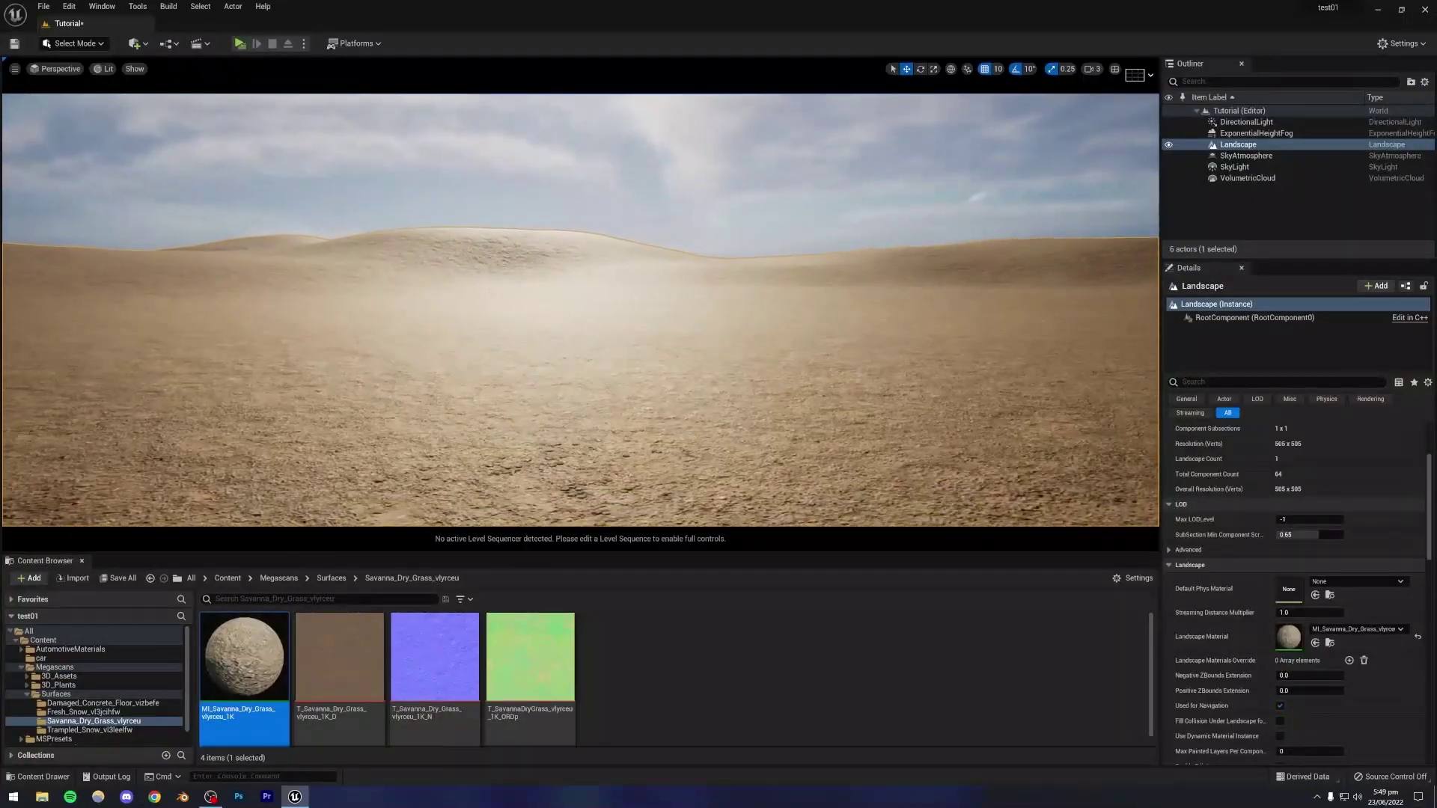
Set Tiling X and Tiling Y of the Savanna Dry Grass material instance to 0.5 and save the level.
{"action": "double_click", "coordinate": [241, 660]}
{"action": "left_click_drag", "start_coordinate": [546, 513], "coordinate": [449, 483]}
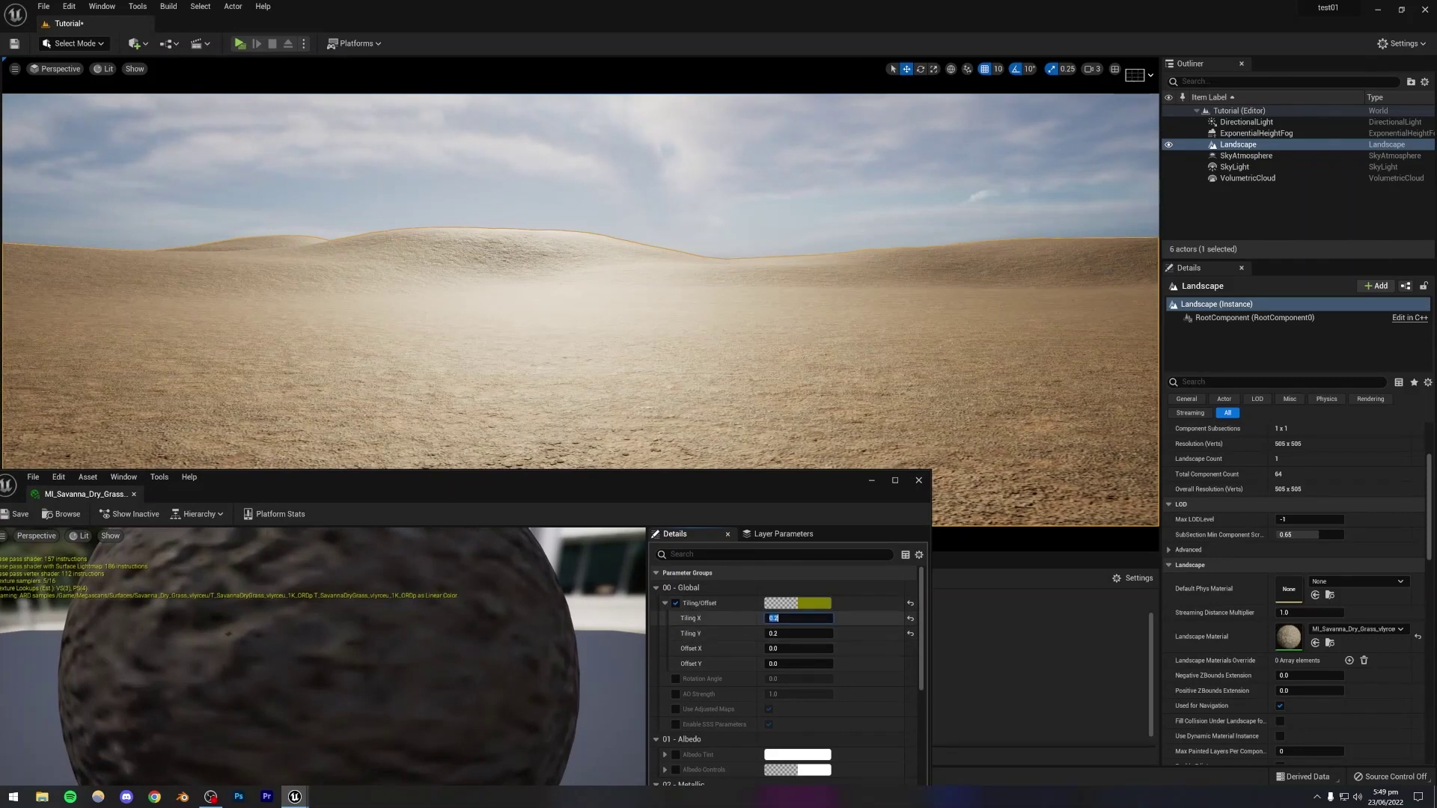
{"action": "left_click", "coordinate": [779, 618]}
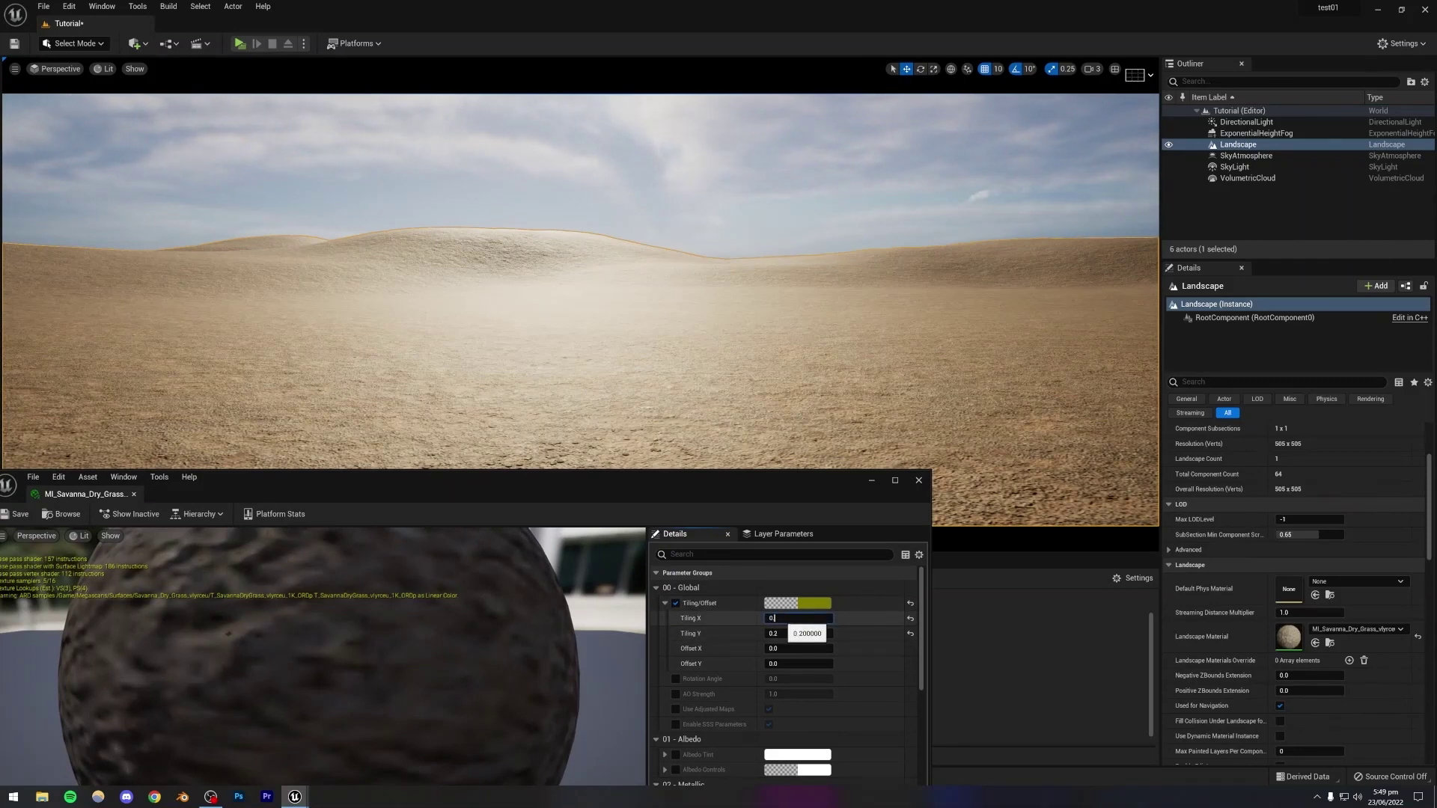
{"action": "type", "text": ".5"}
{"action": "key", "text": "Tab"}
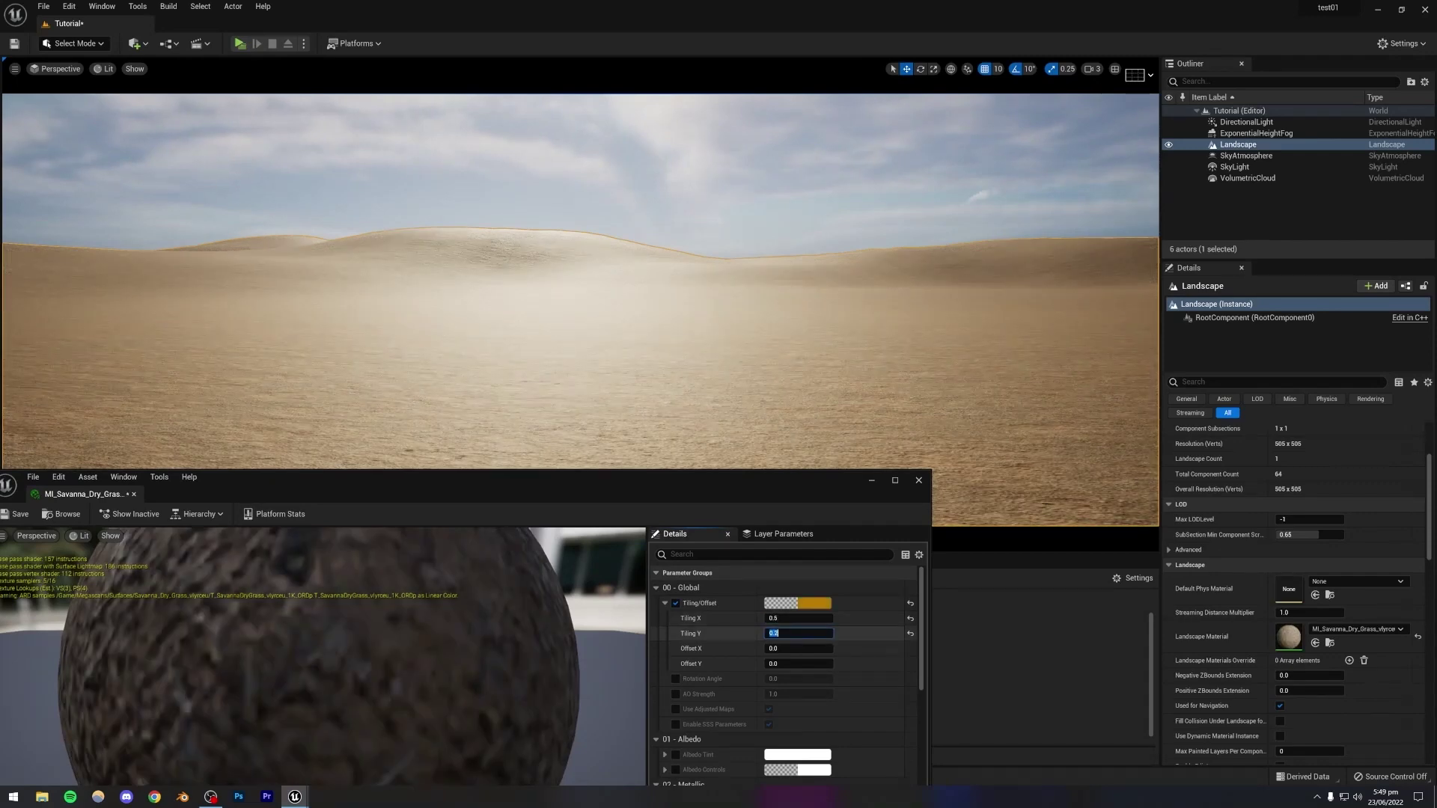
{"action": "type", "text": "0.65"}
{"action": "key", "text": "Return"}
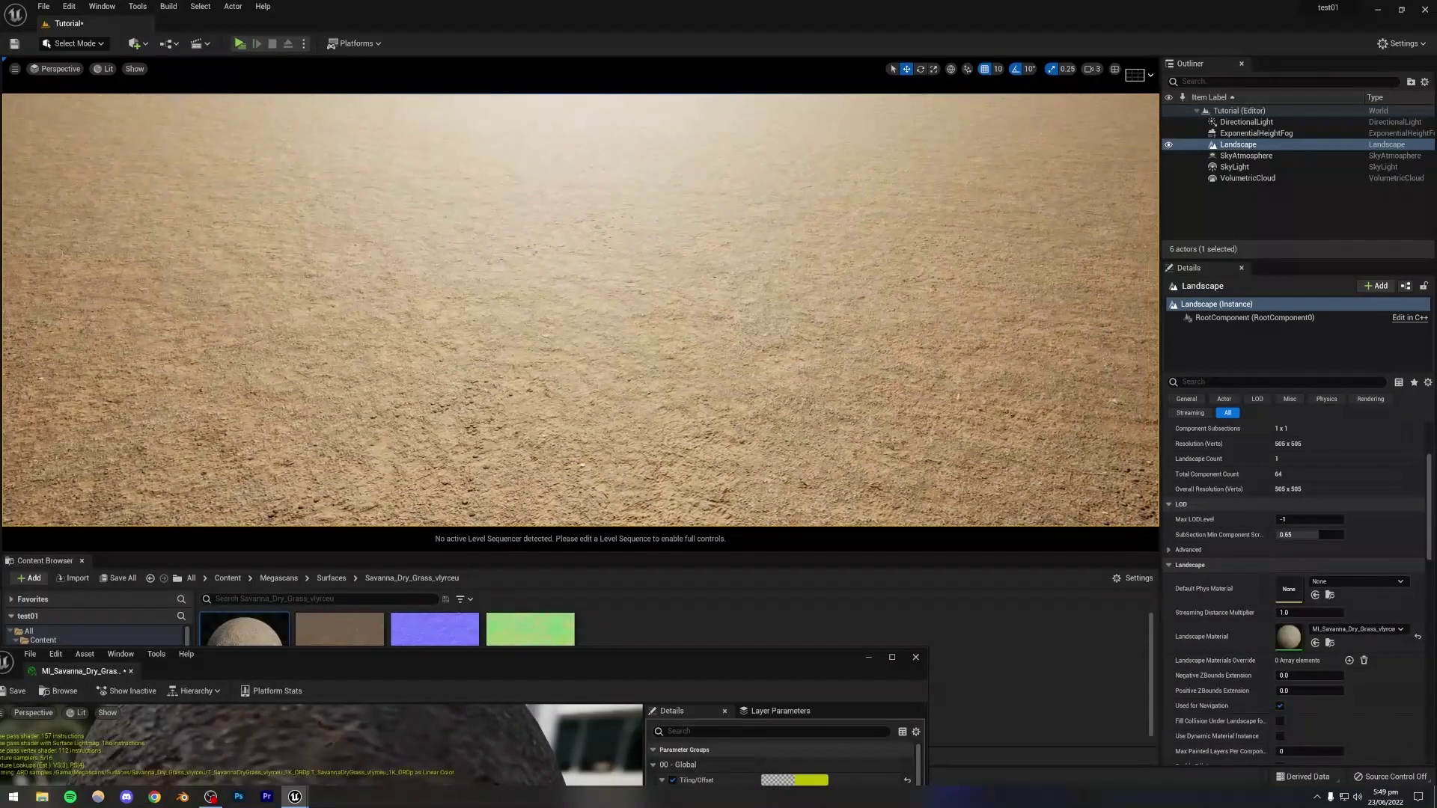
{"action": "mouse_move", "coordinate": [656, 374]}
{"action": "right_mouse_down"}
{"action": "mouse_move", "coordinate": [656, 340]}
{"action": "mouse_move", "coordinate": [654, 374]}
{"action": "right_mouse_up"}
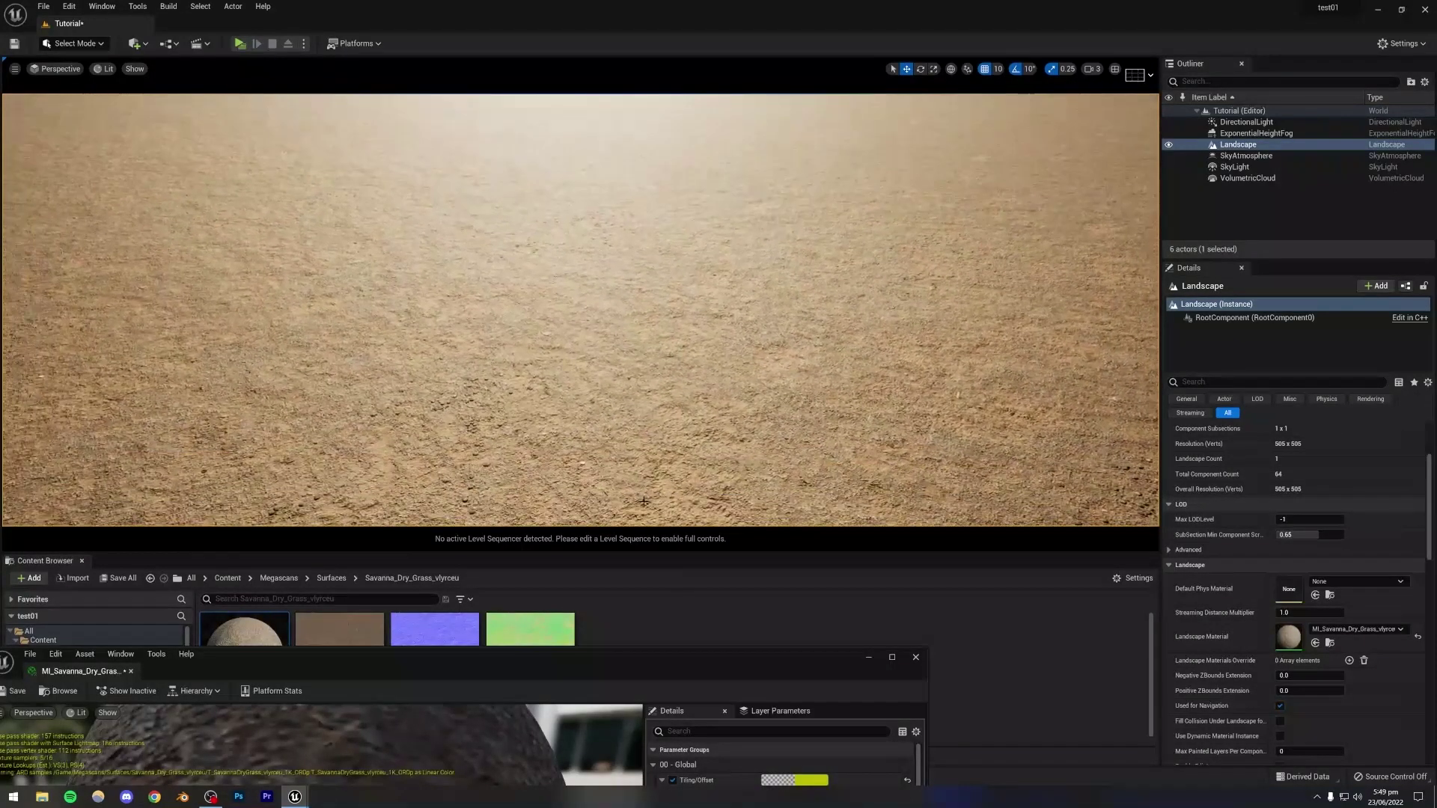
{"action": "left_click_drag", "start_coordinate": [657, 657], "coordinate": [663, 466]}
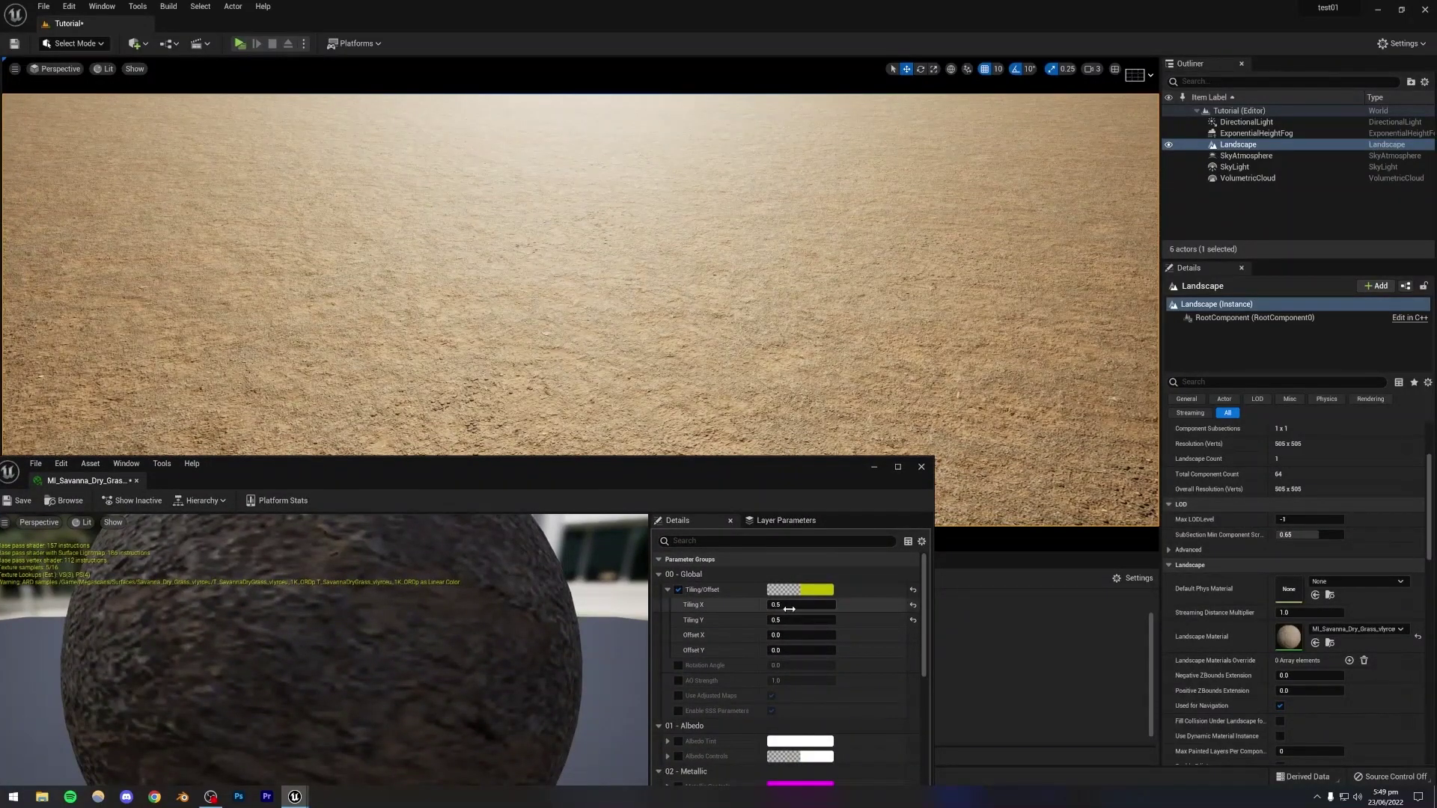
{"action": "left_click", "coordinate": [921, 467]}
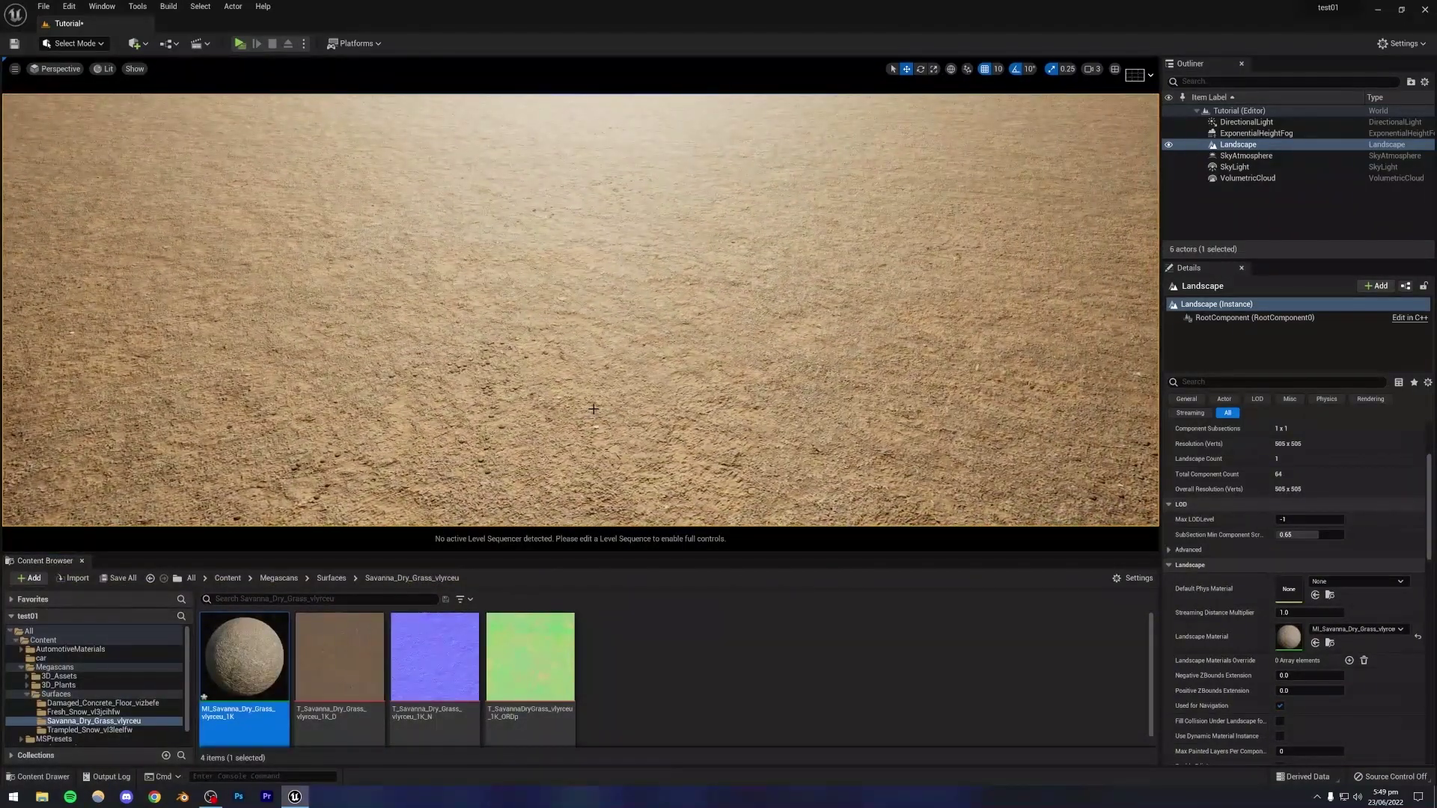
{"action": "key", "text": "ctrl+s"}
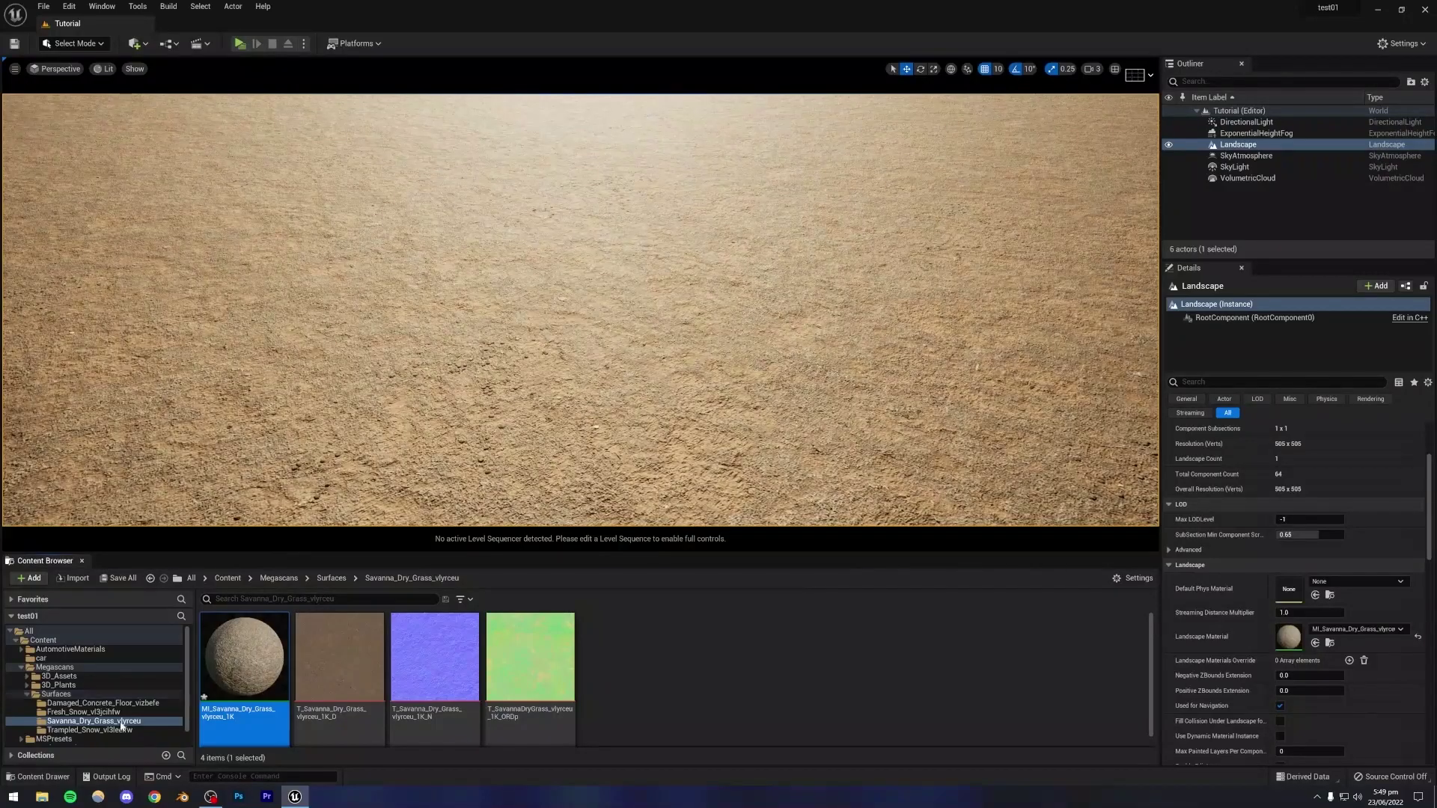
Switch to File Explorer and preview the mclaren.fbx file from the Desktop folder.
{"action": "left_click", "coordinate": [42, 797]}
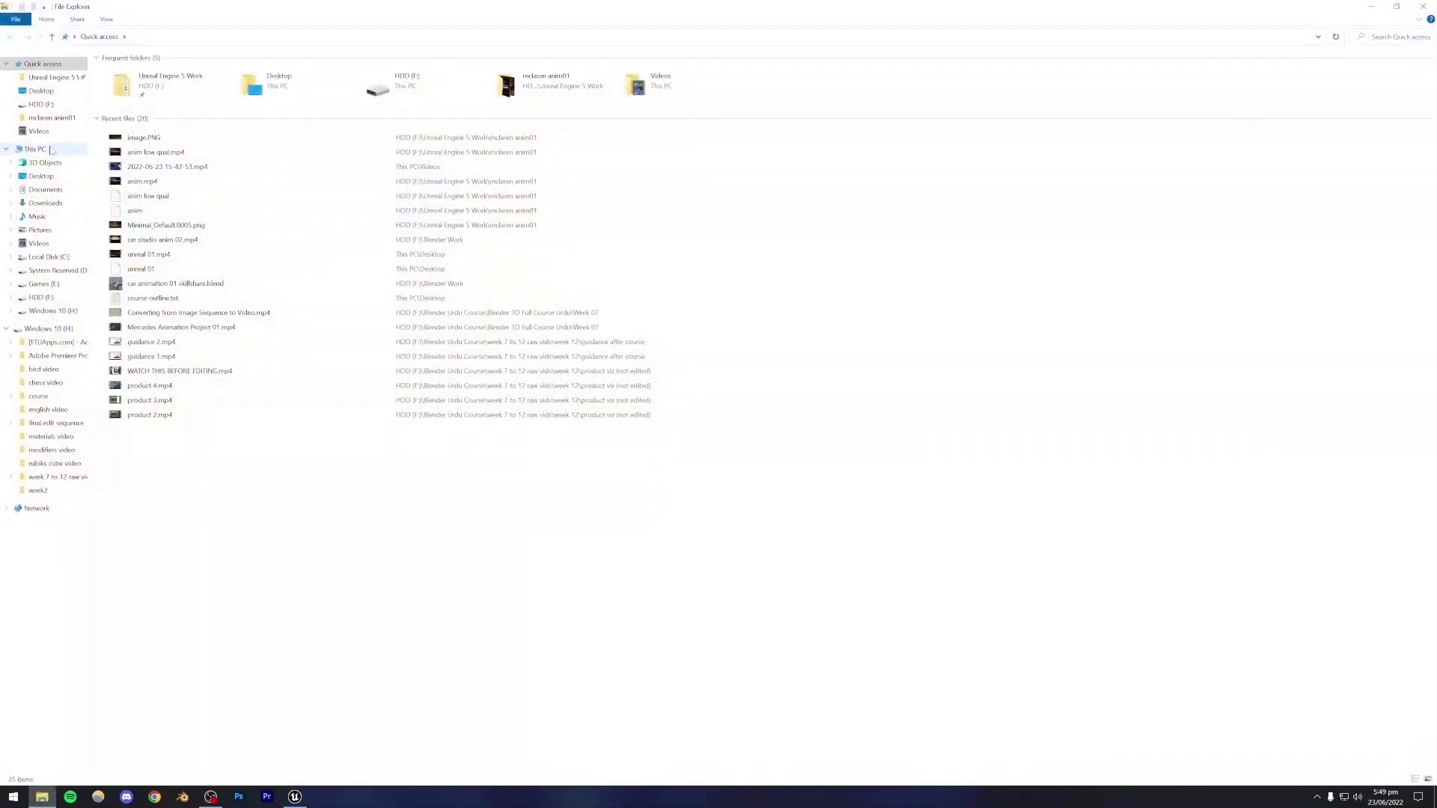
{"action": "left_click", "coordinate": [42, 176]}
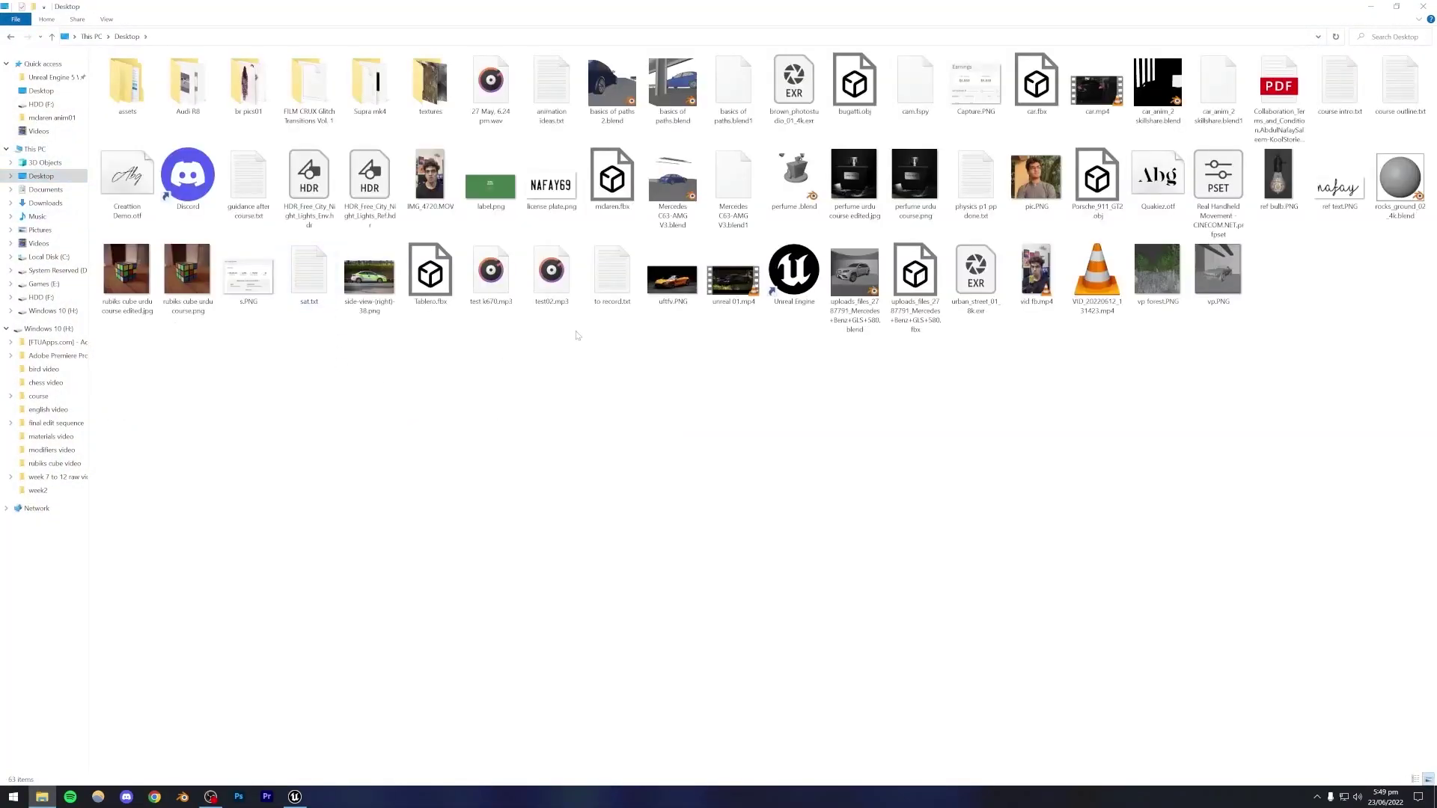
{"action": "left_click", "coordinate": [608, 198]}
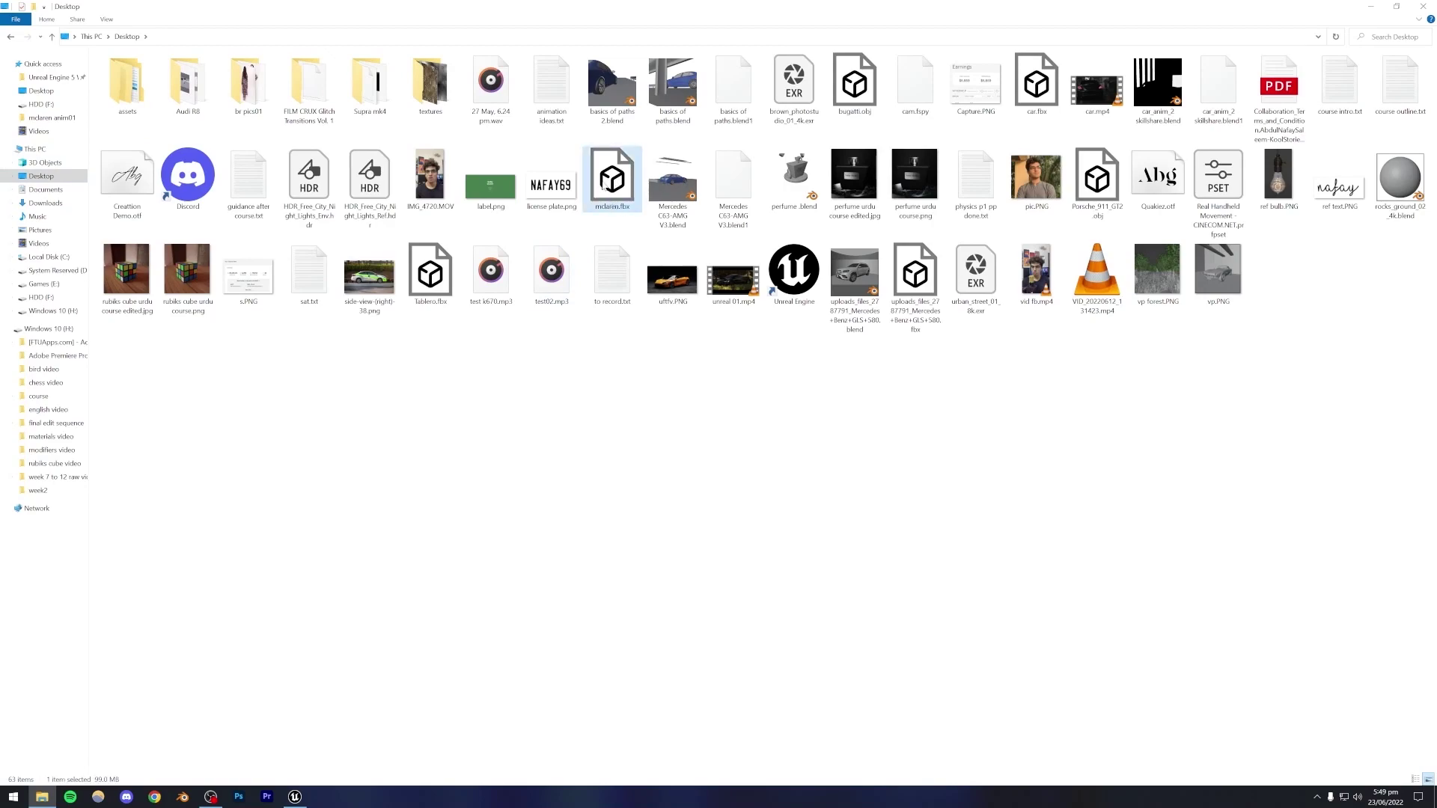
{"action": "double_click", "coordinate": [608, 184]}
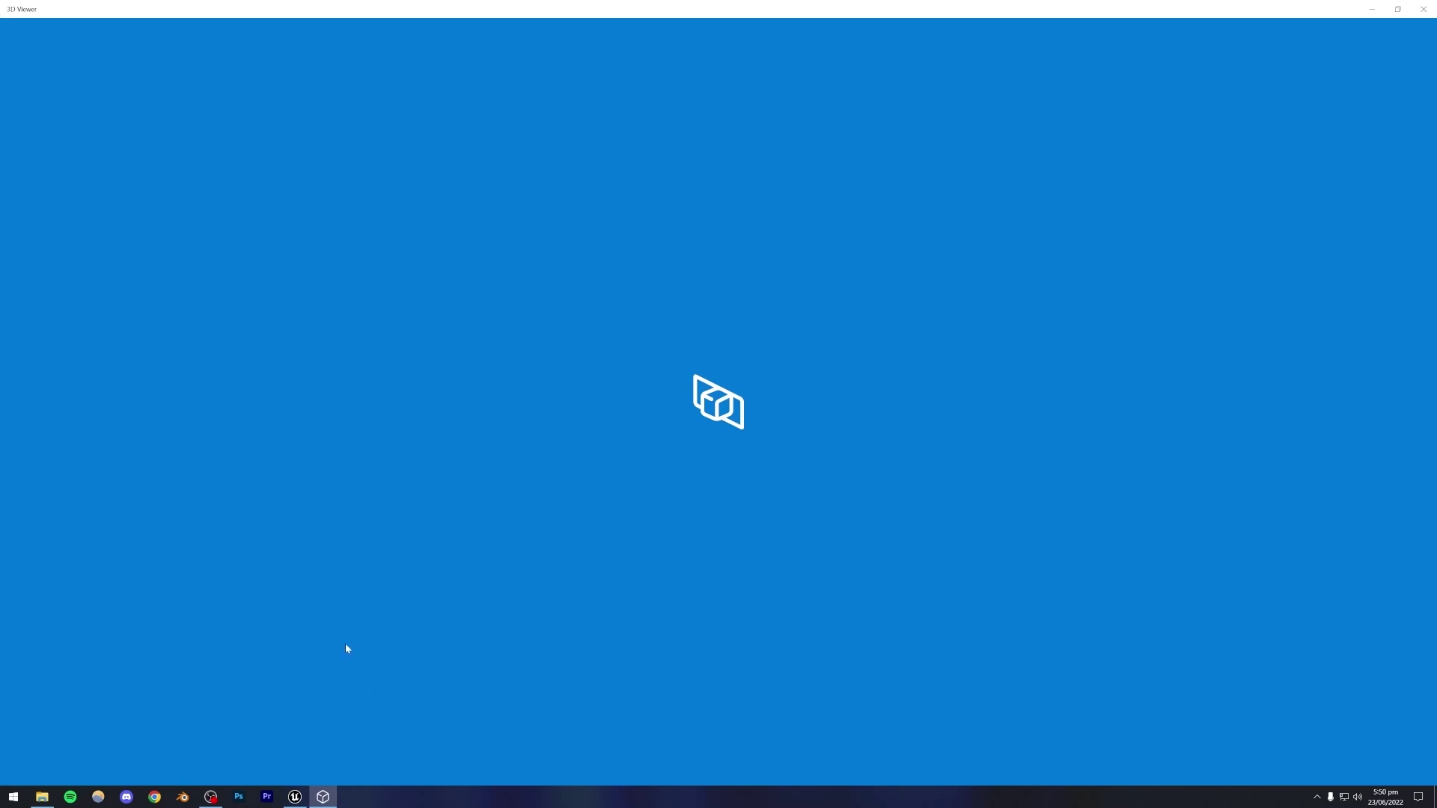
{"action": "left_click", "coordinate": [1424, 9]}
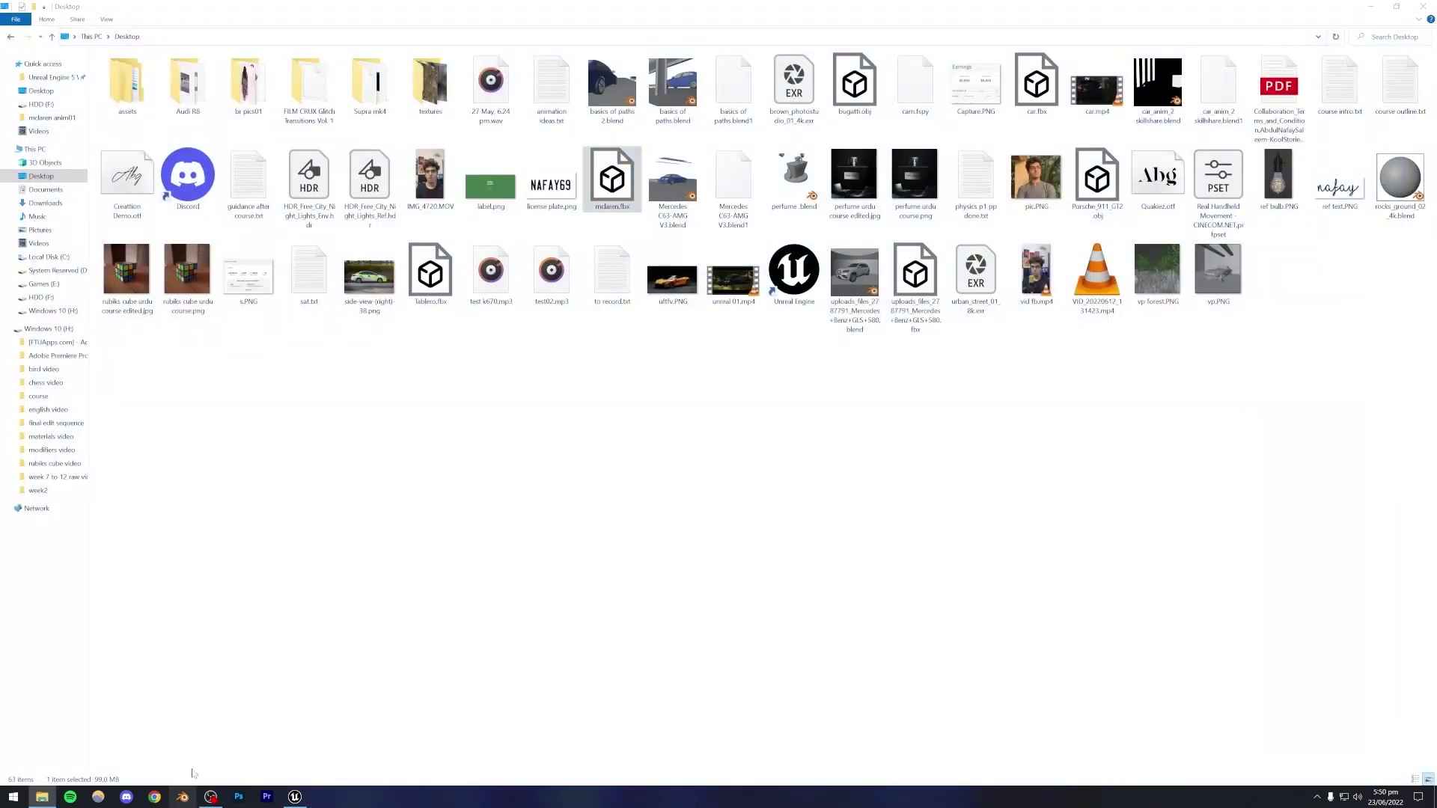
Launch Blender with the default scene and bring up the BlenderKit add-on's model search in the viewport.
{"action": "left_click", "coordinate": [182, 796]}
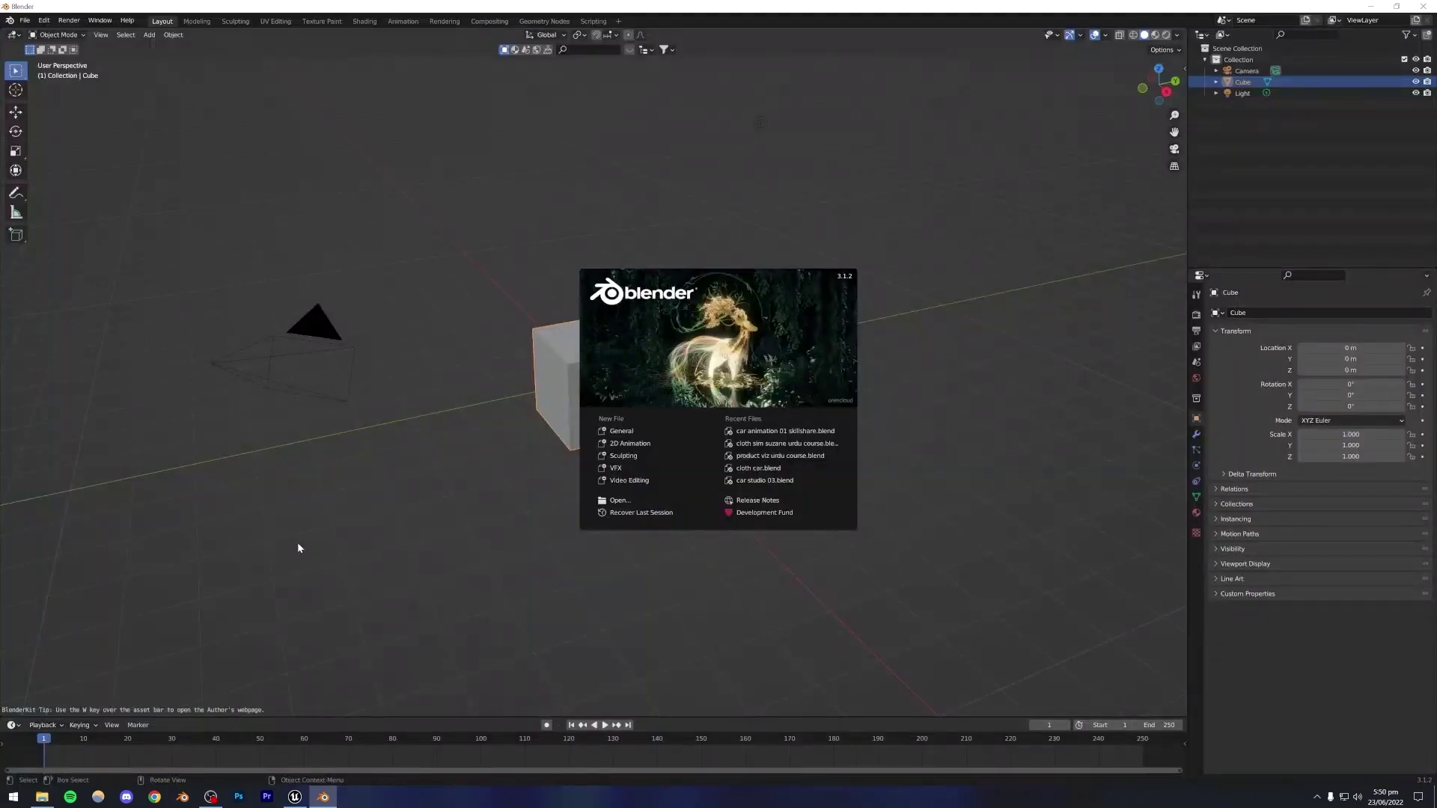
{"action": "left_click", "coordinate": [449, 472]}
{"action": "right_click", "coordinate": [566, 428]}
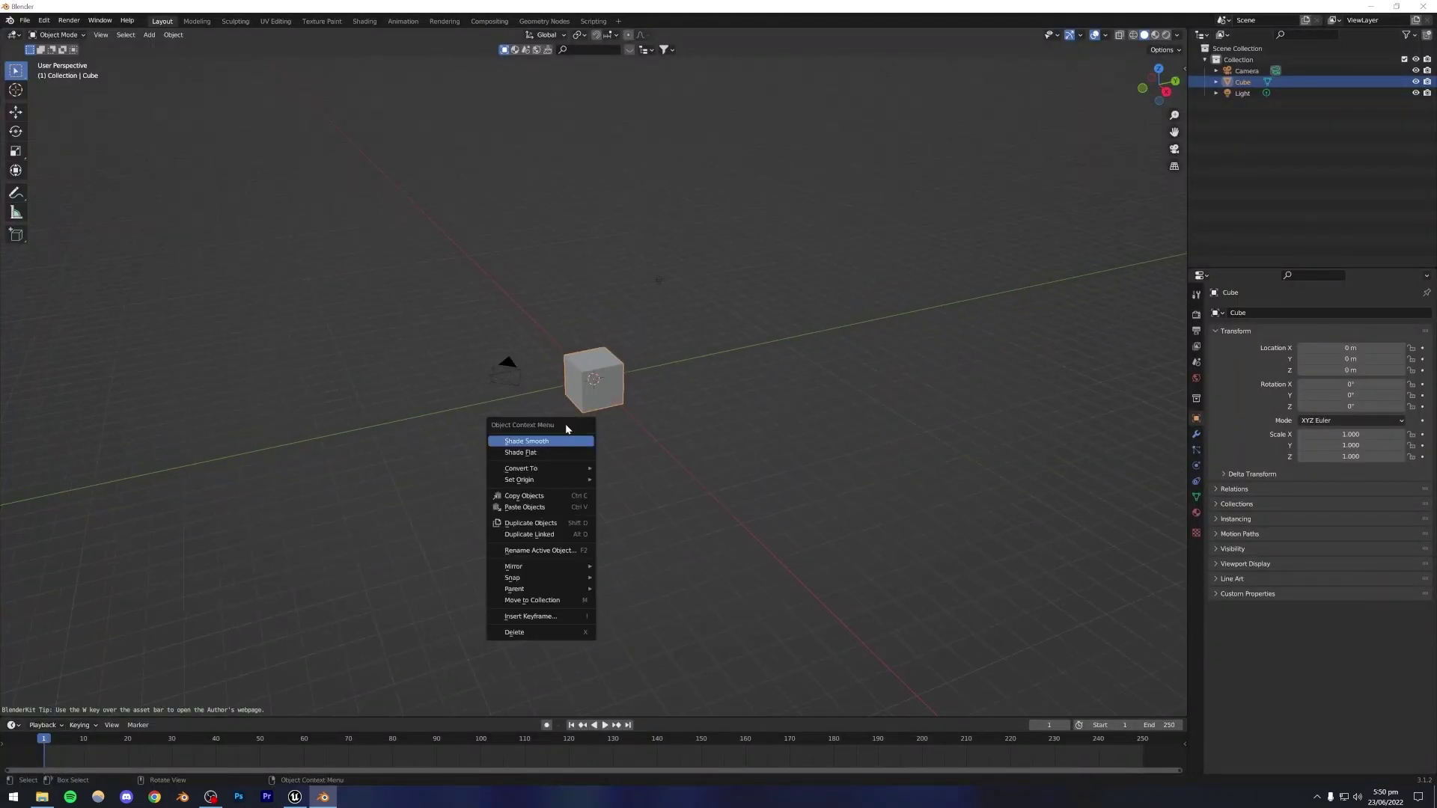
{"action": "left_click", "coordinate": [394, 387]}
{"action": "middle_click_drag", "start_coordinate": [546, 420], "coordinate": [612, 422]}
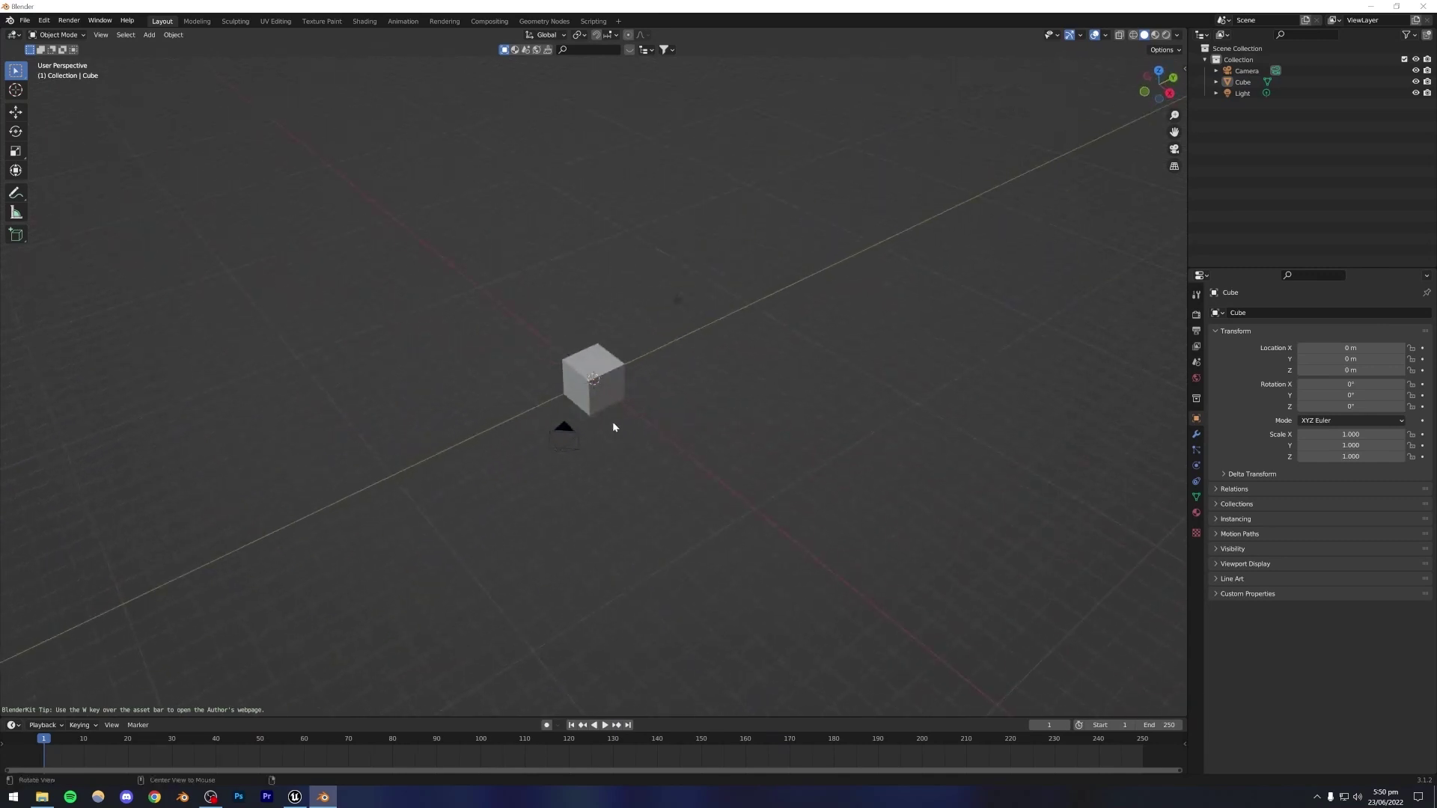
{"action": "left_click", "coordinate": [1184, 69]}
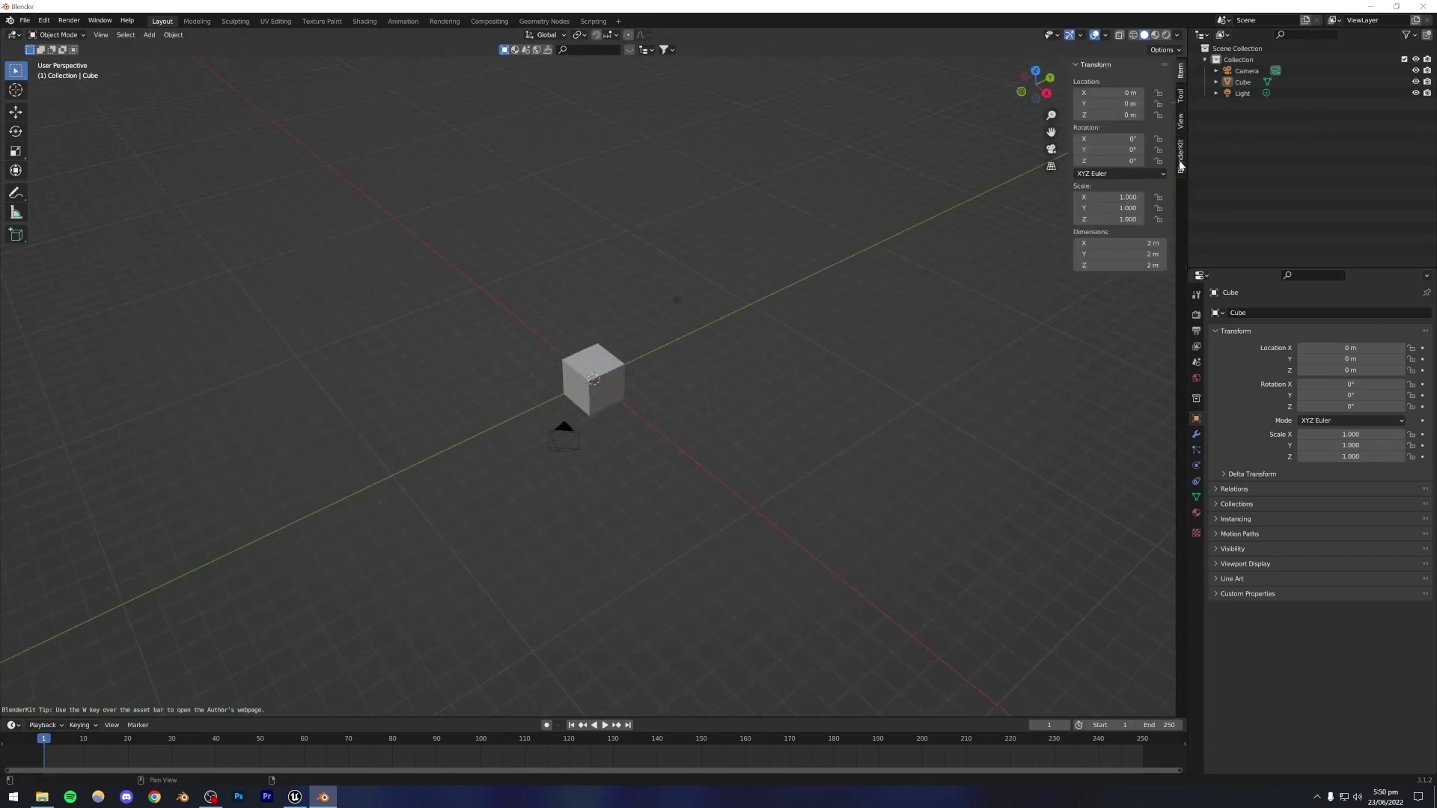
{"action": "left_click", "coordinate": [1181, 161]}
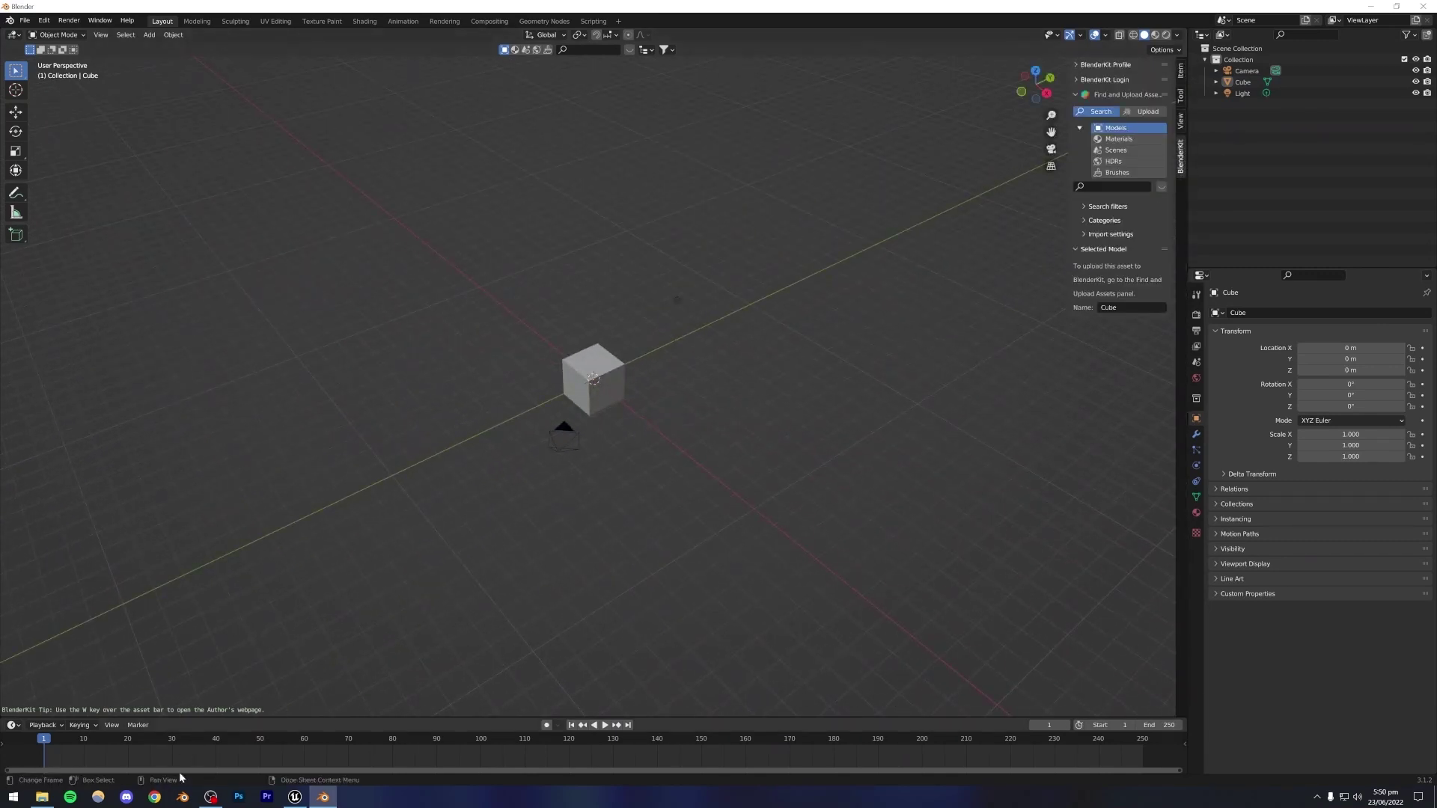
Go to the BlenderKit website in Chrome and review the add-on's download and installation instructions.
{"action": "left_click", "coordinate": [155, 797]}
{"action": "type", "text": "bl"}
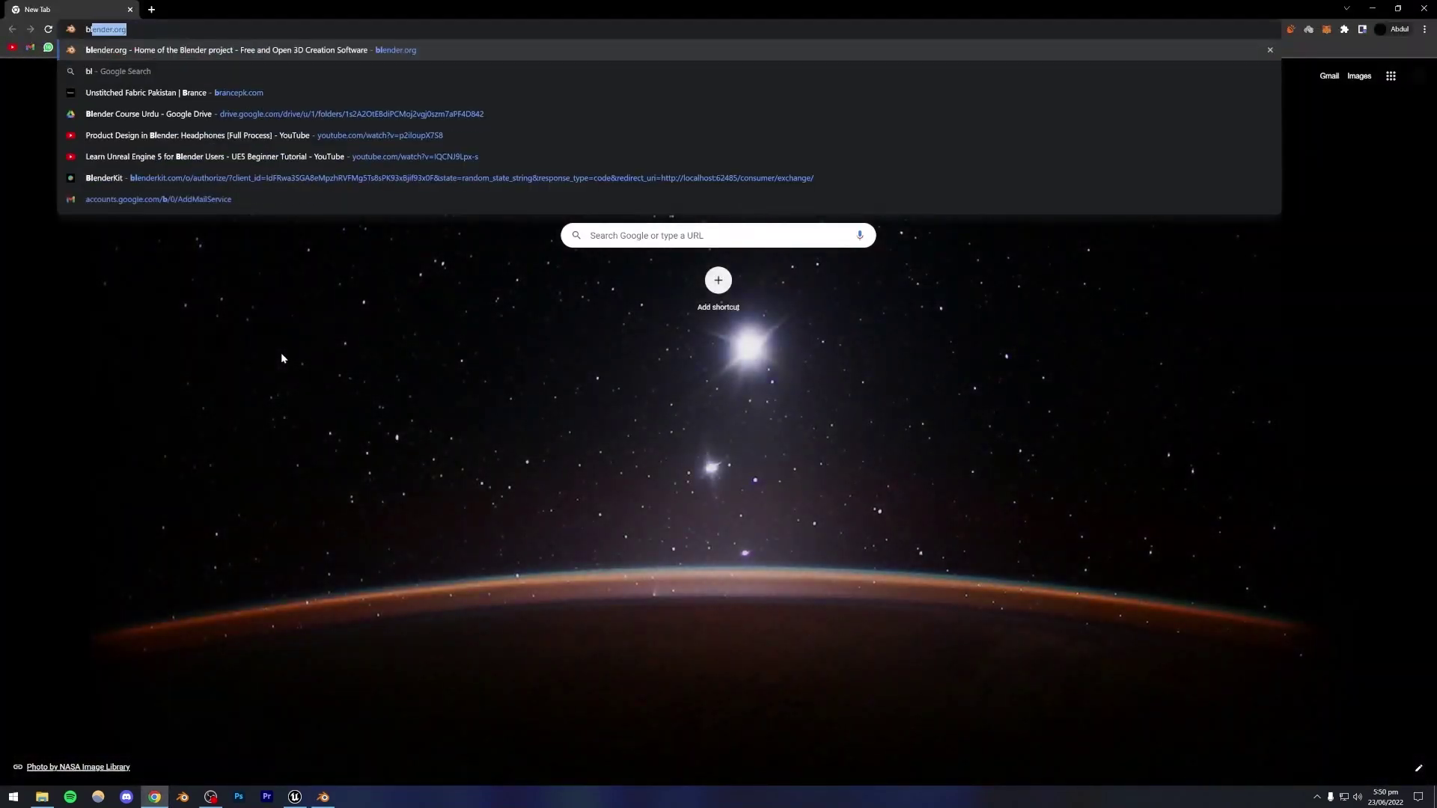
{"action": "type", "text": "enderkit"}
{"action": "key", "text": "Return"}
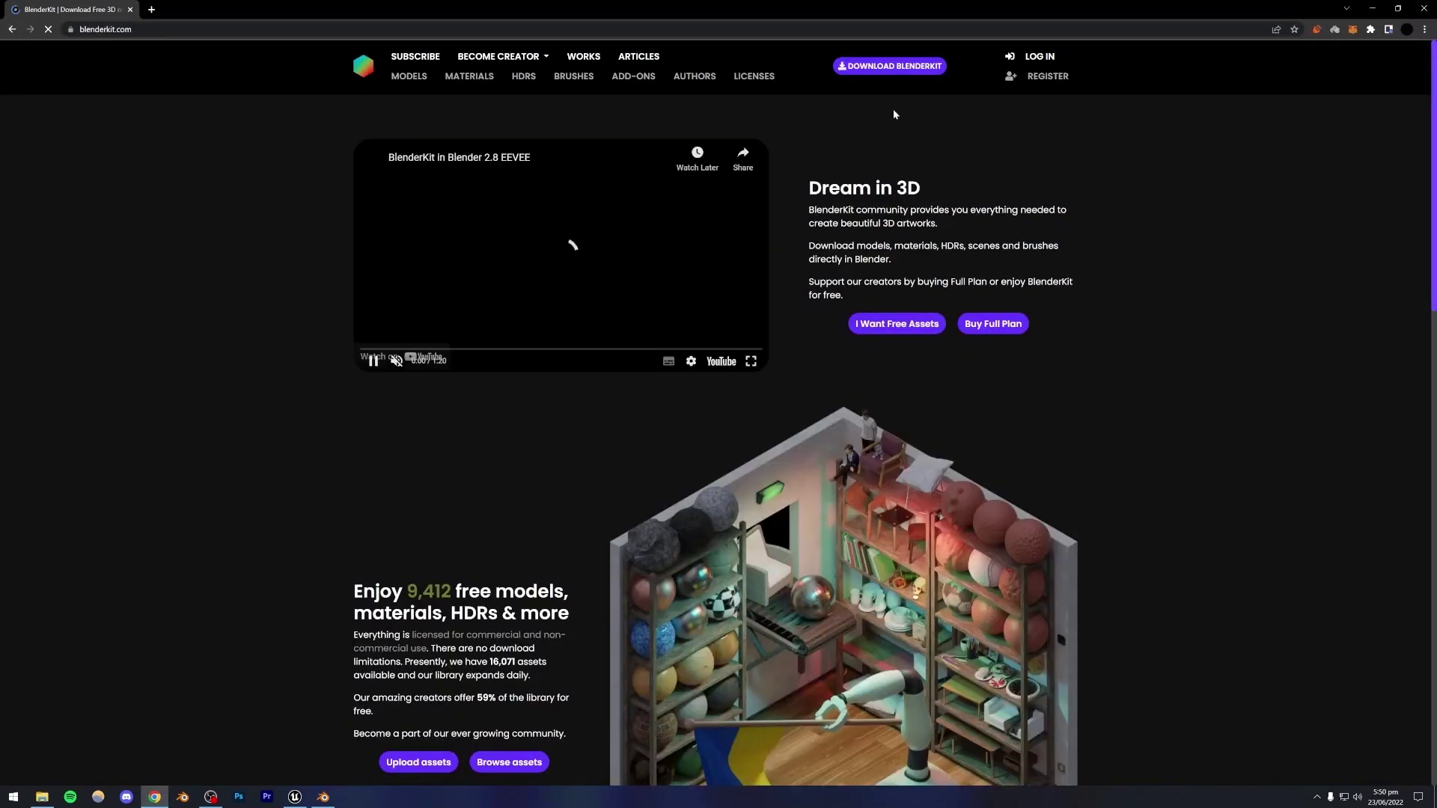
{"action": "left_click", "coordinate": [894, 67]}
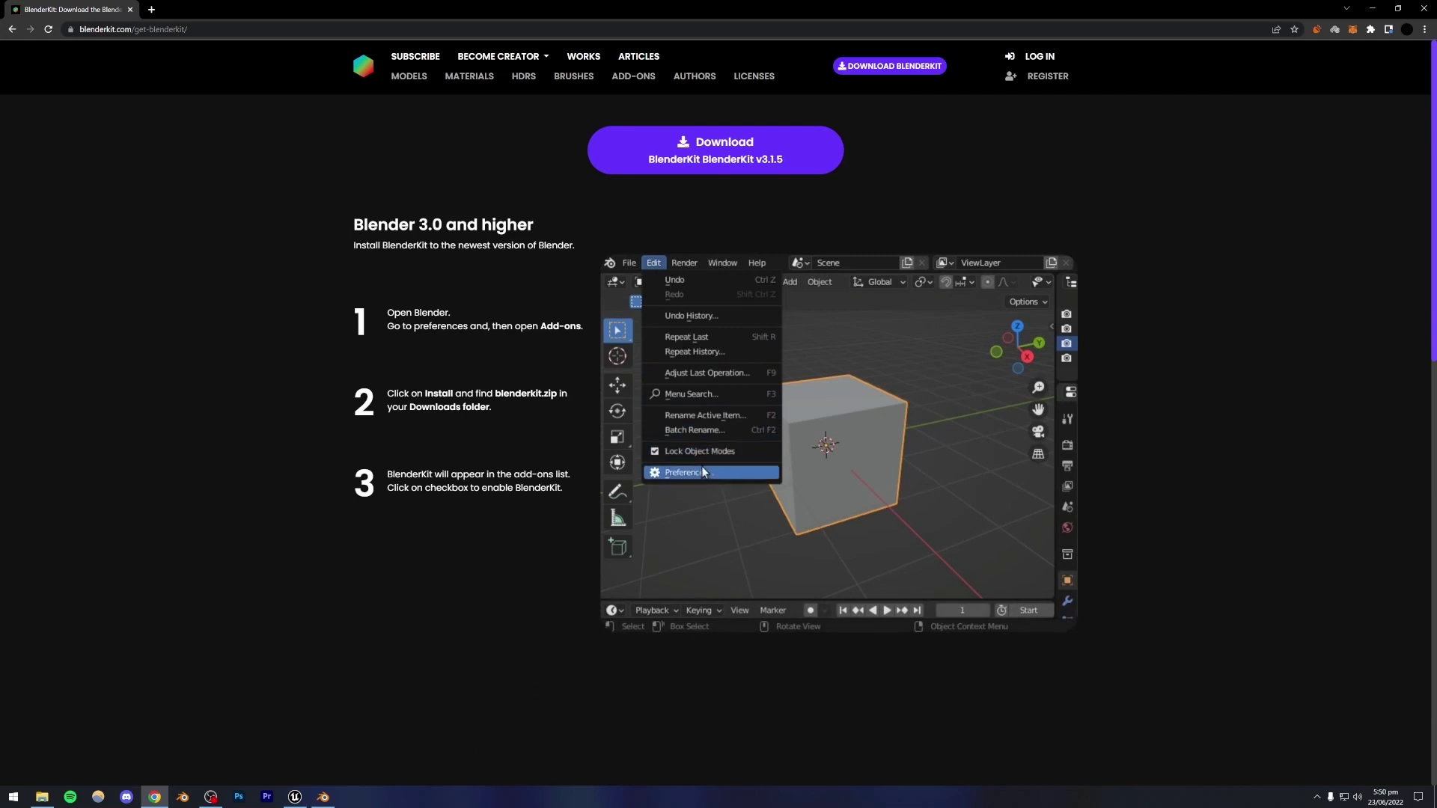
{"action": "left_click_drag", "start_coordinate": [351, 209], "coordinate": [672, 509]}
{"action": "left_click", "coordinate": [1197, 357]}
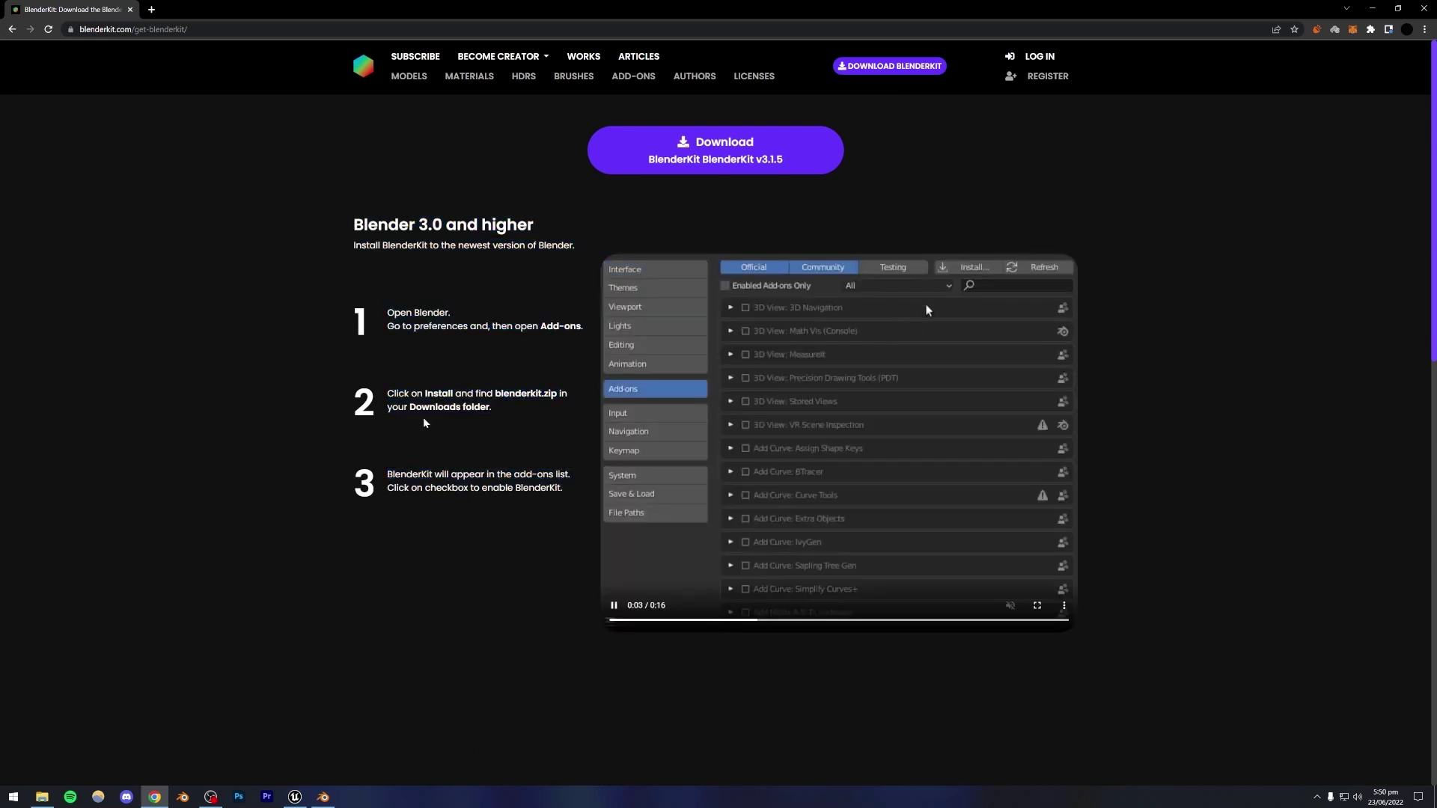
Switch back to Blender, search the BlenderKit models for "car" and show the results with the Free first filter enabled.
{"action": "left_click", "coordinate": [322, 797]}
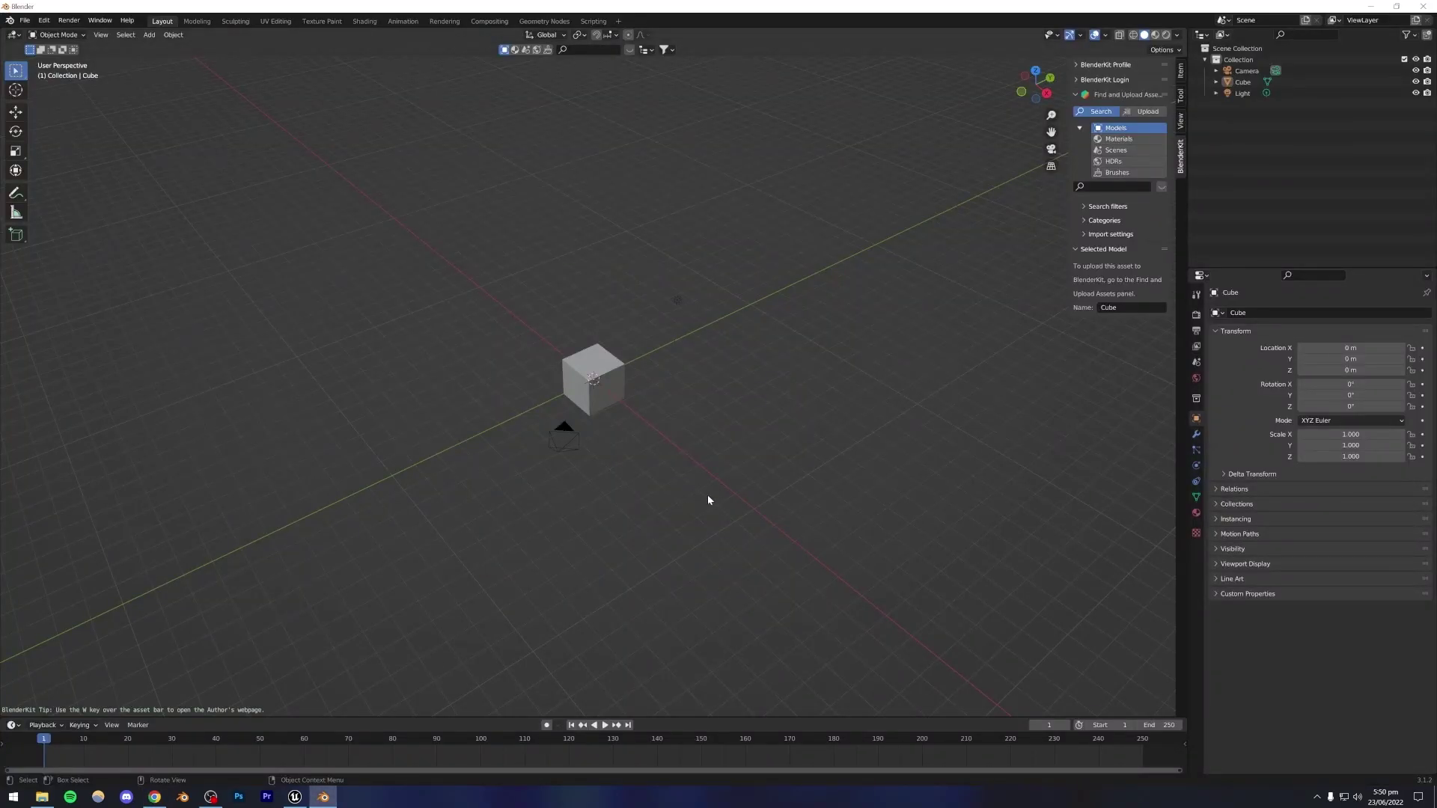
{"action": "right_click", "coordinate": [640, 487]}
{"action": "left_click", "coordinate": [1129, 187]}
{"action": "type", "text": "car"}
{"action": "key", "text": "Return"}
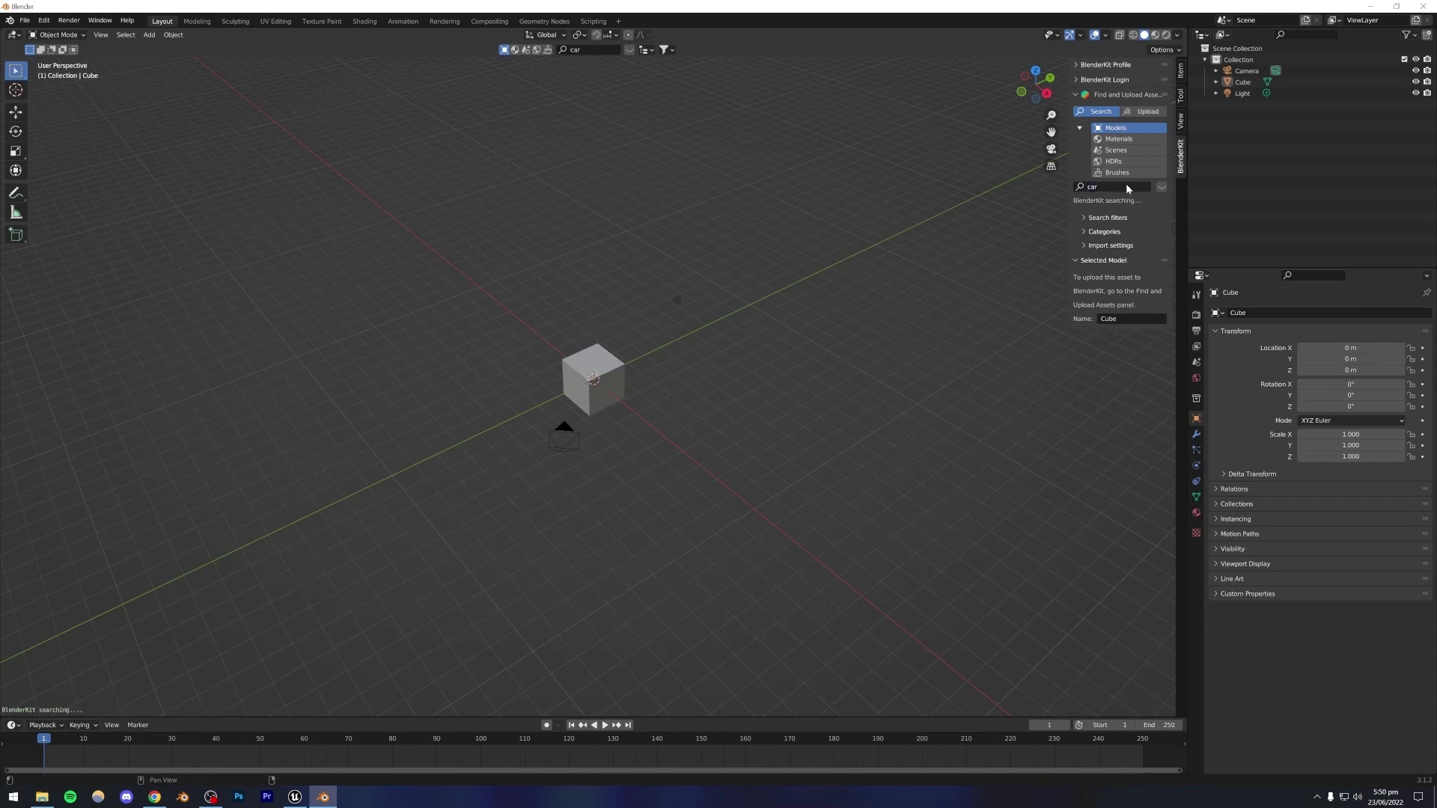
{"action": "left_click", "coordinate": [631, 51]}
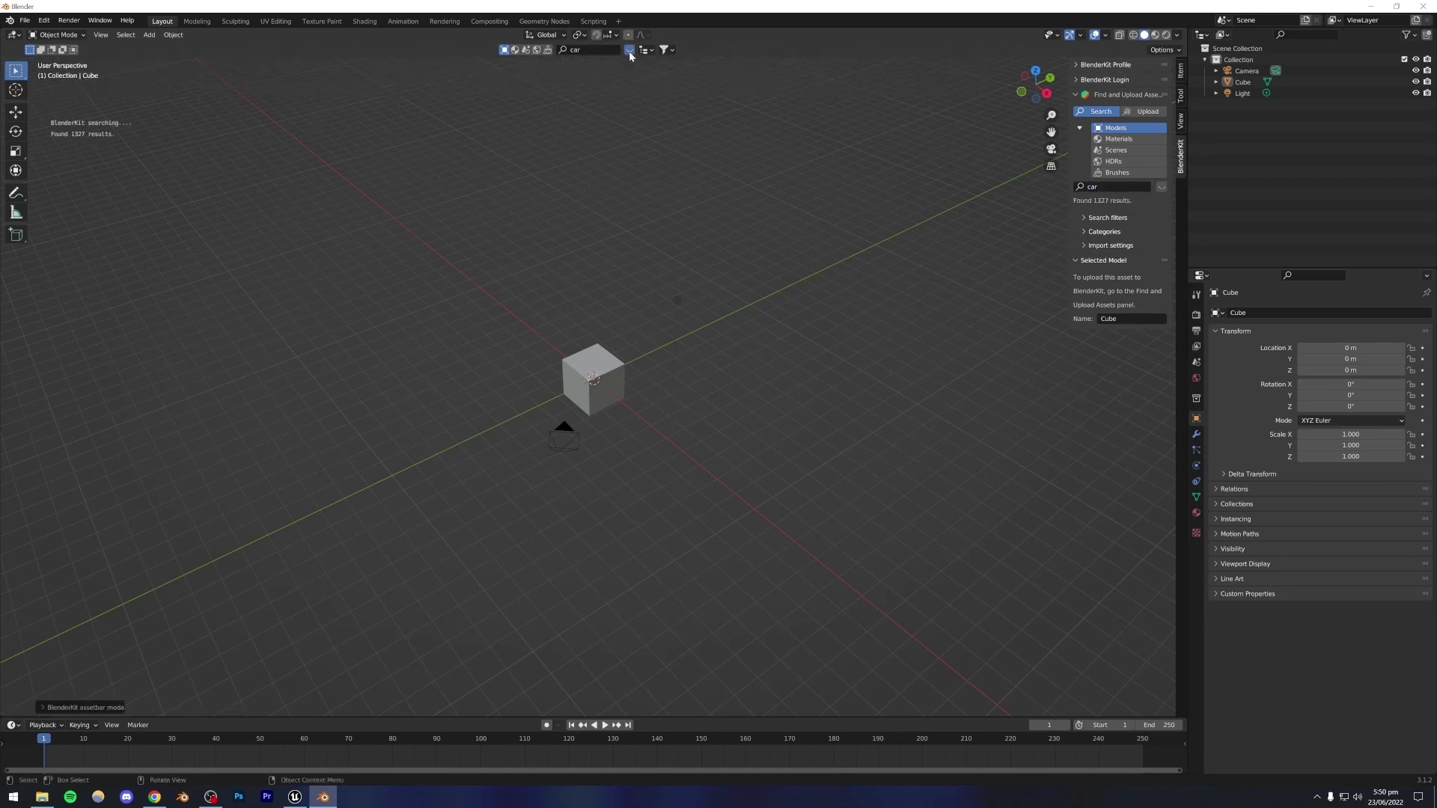
{"action": "left_click", "coordinate": [630, 51]}
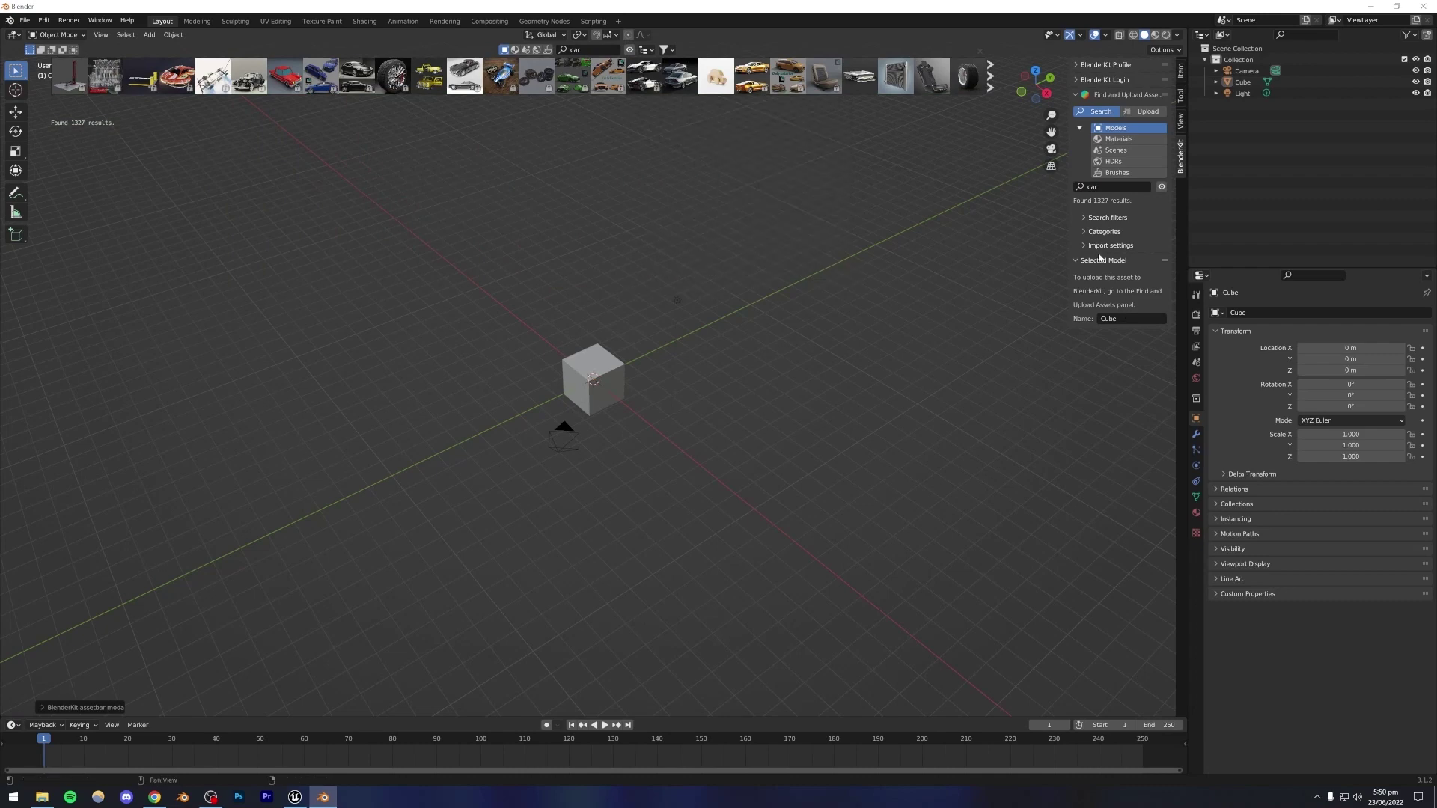
{"action": "left_click", "coordinate": [1085, 219]}
{"action": "left_click", "coordinate": [1077, 255]}
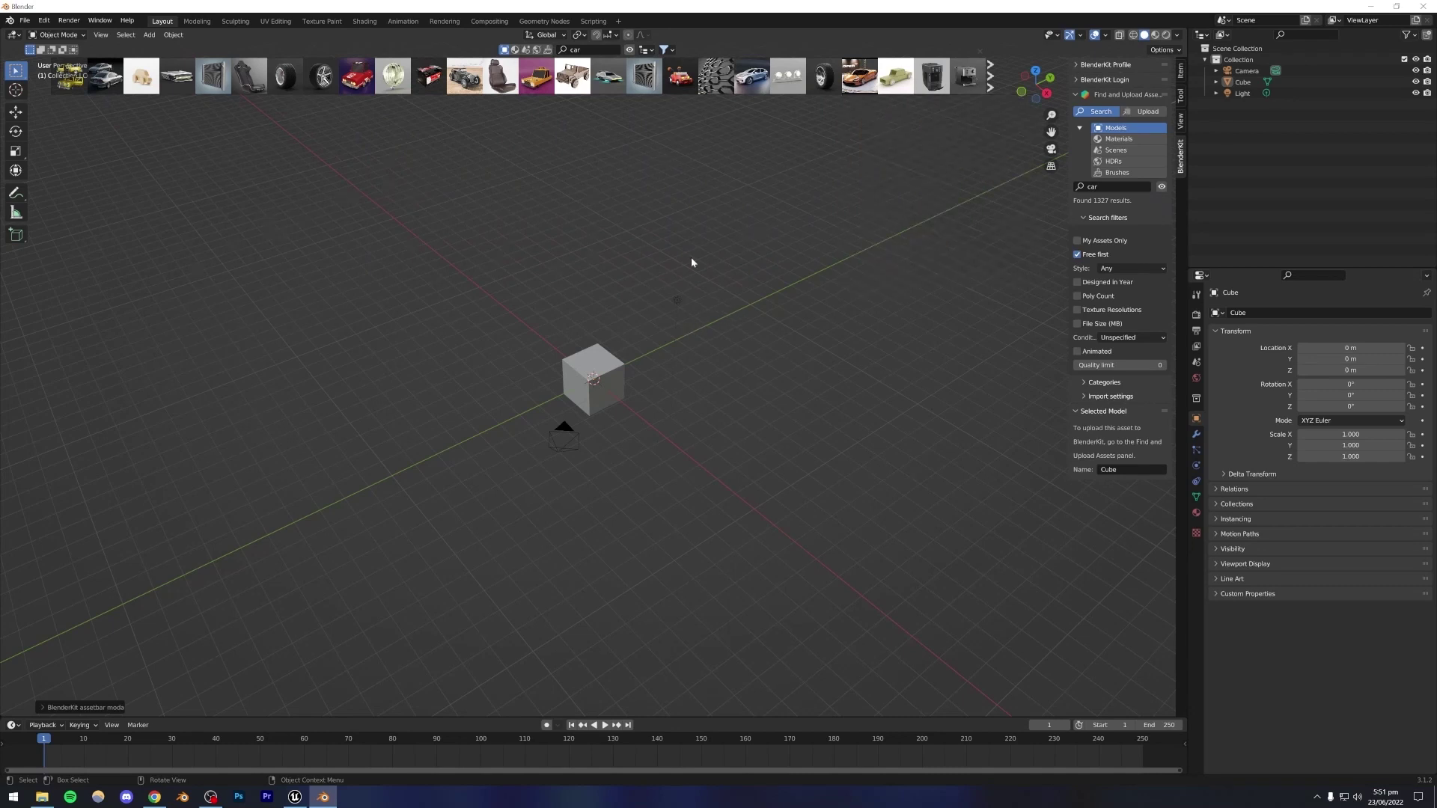
Delete the default cube, camera and light from the Blender scene.
{"action": "left_click_drag", "start_coordinate": [433, 272], "coordinate": [805, 581]}
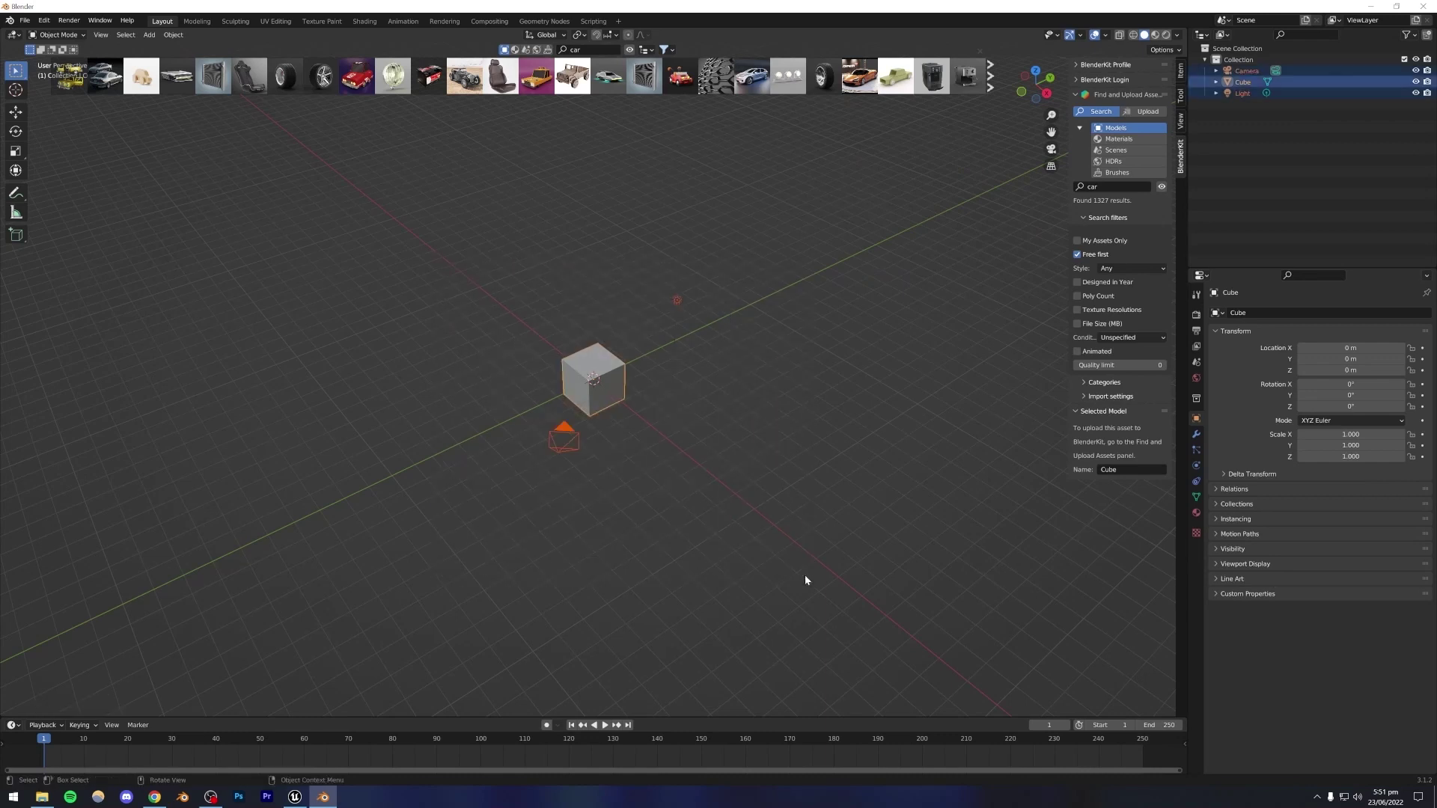
{"action": "key", "text": "Delete"}
{"action": "mouse_move", "coordinate": [854, 93]}
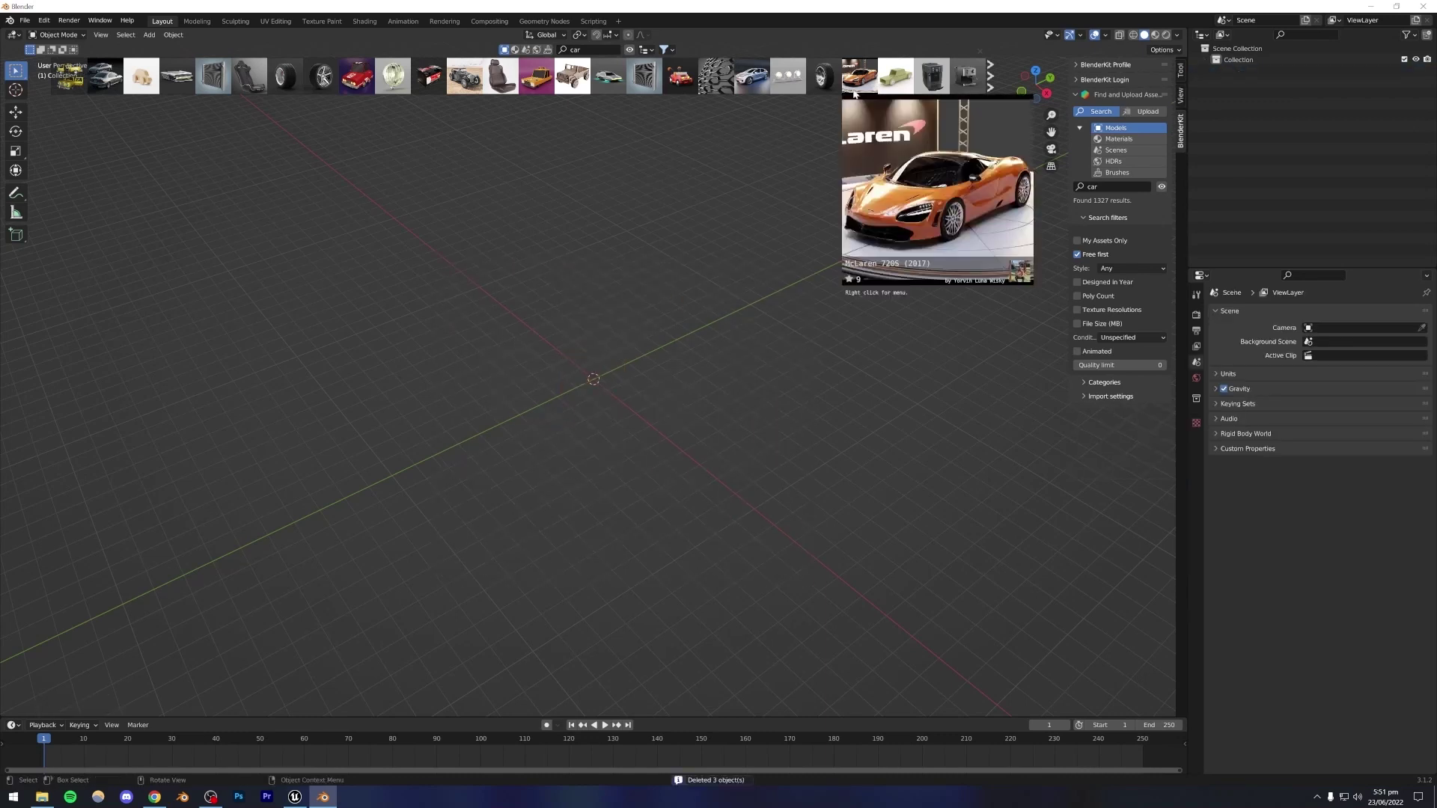
Add the McLaren 720S (2017) model from the BlenderKit results at the scene's origin and collapse its collection in the outliner.
{"action": "left_click_drag", "start_coordinate": [856, 88], "coordinate": [603, 364]}
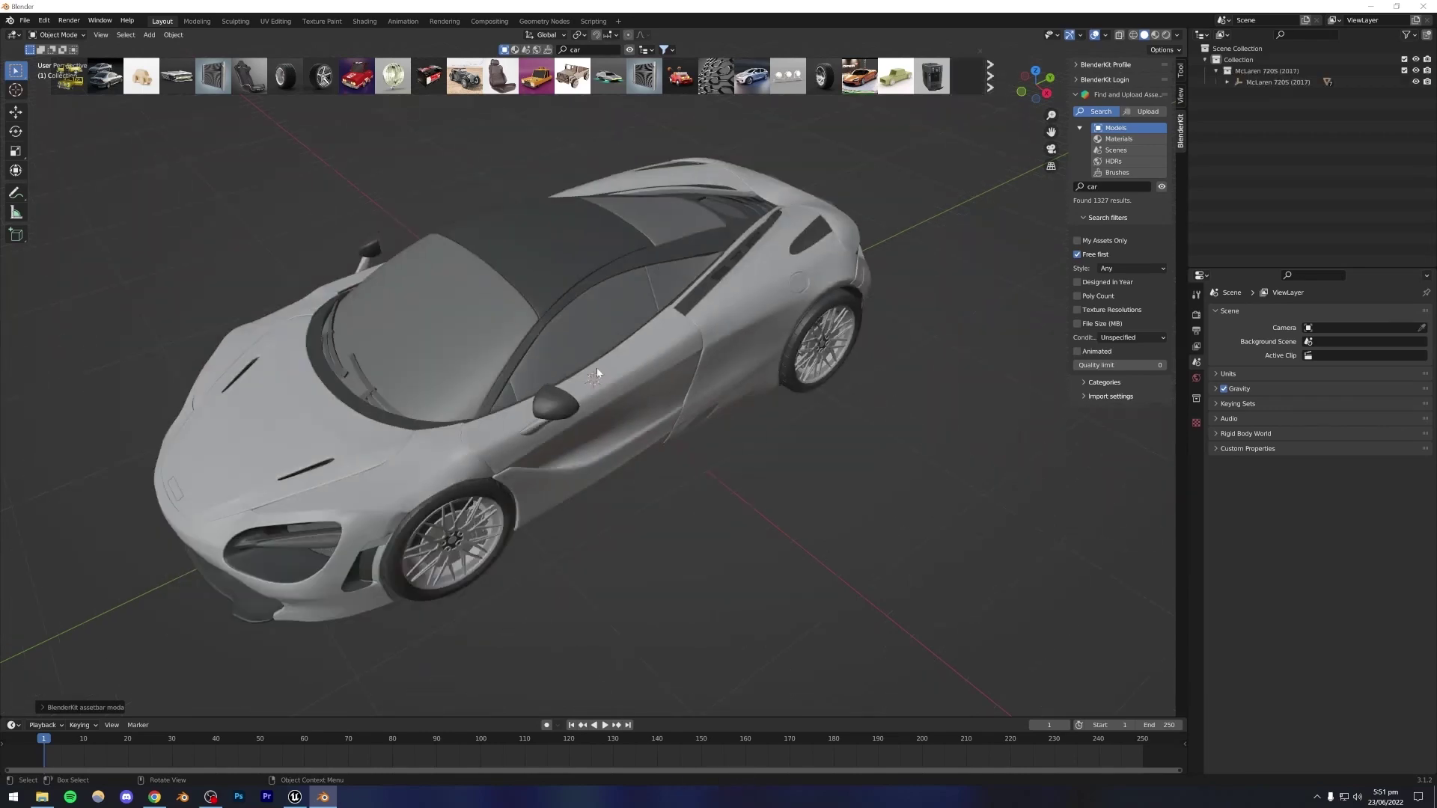
{"action": "left_click", "coordinate": [1216, 70]}
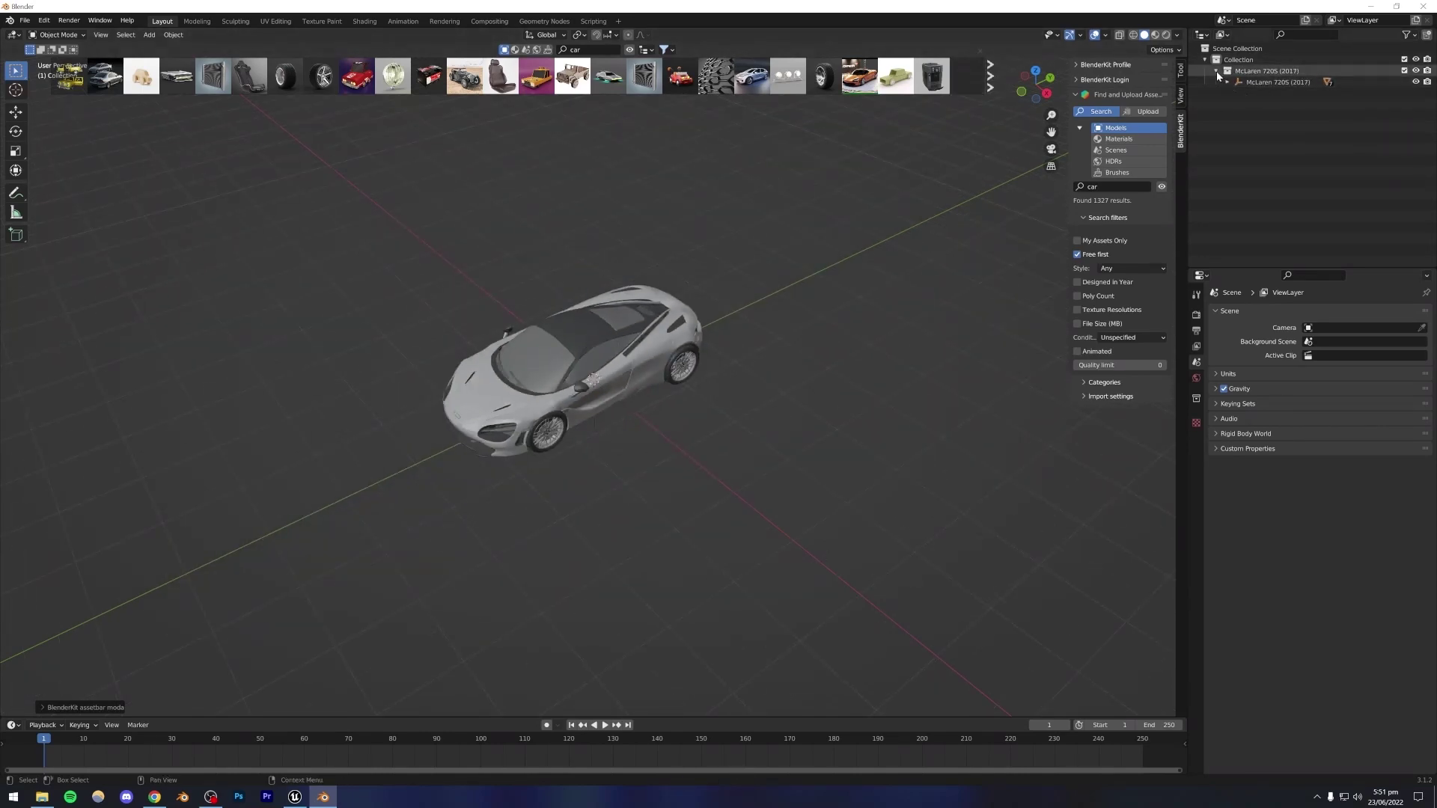
{"action": "right_click", "coordinate": [606, 444]}
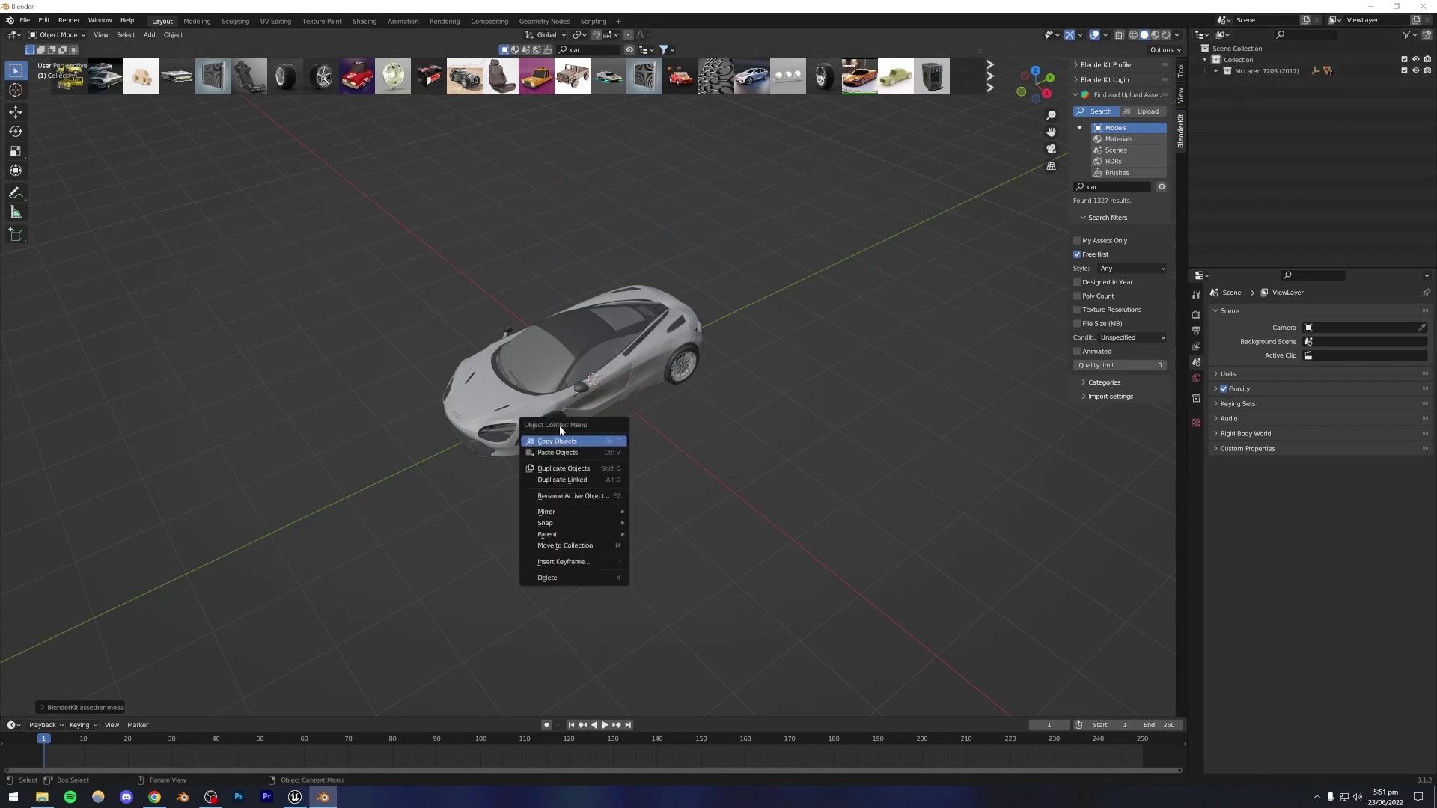
Export the car model in FBX format to the Desktop folder.
{"action": "left_click", "coordinate": [24, 20]}
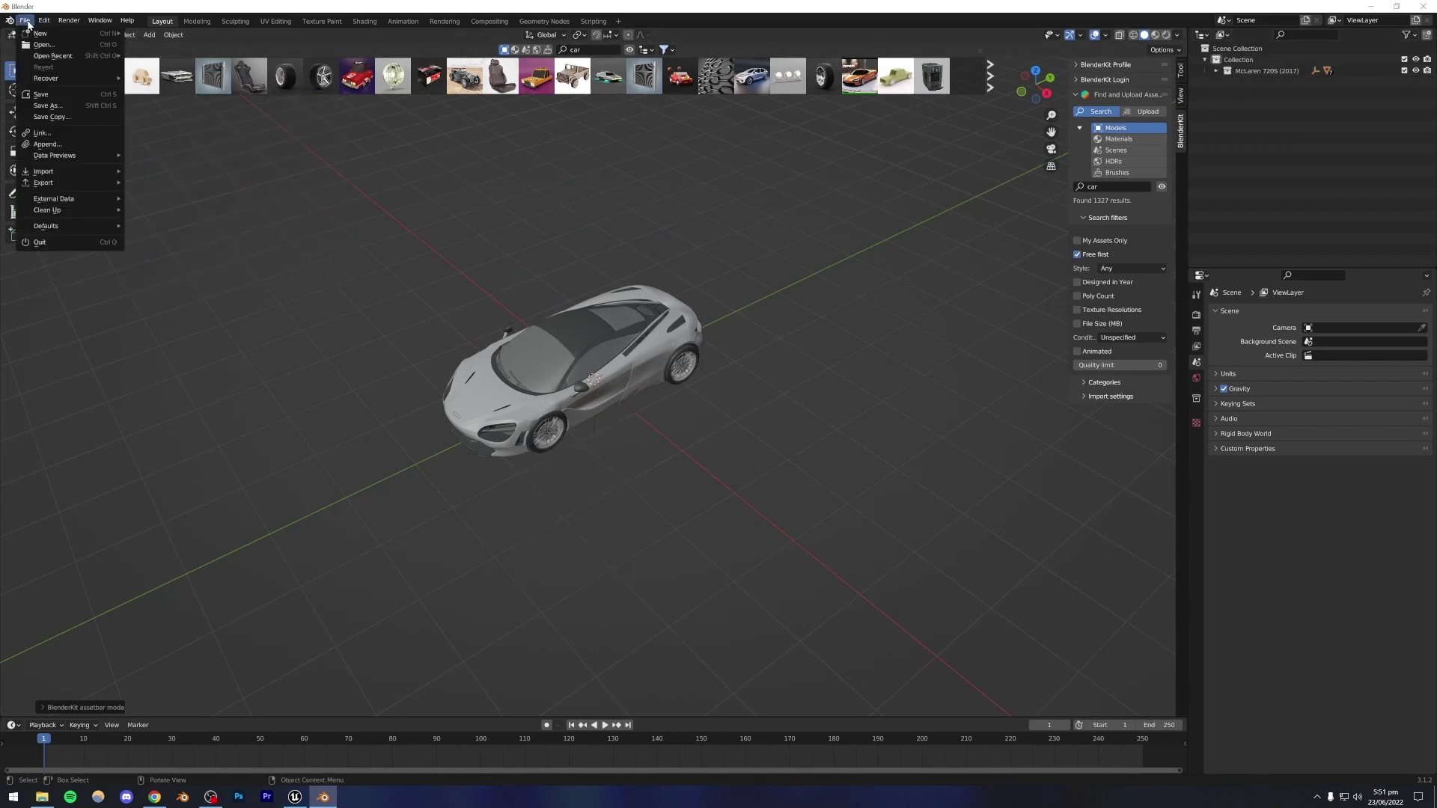
{"action": "mouse_move", "coordinate": [52, 182]}
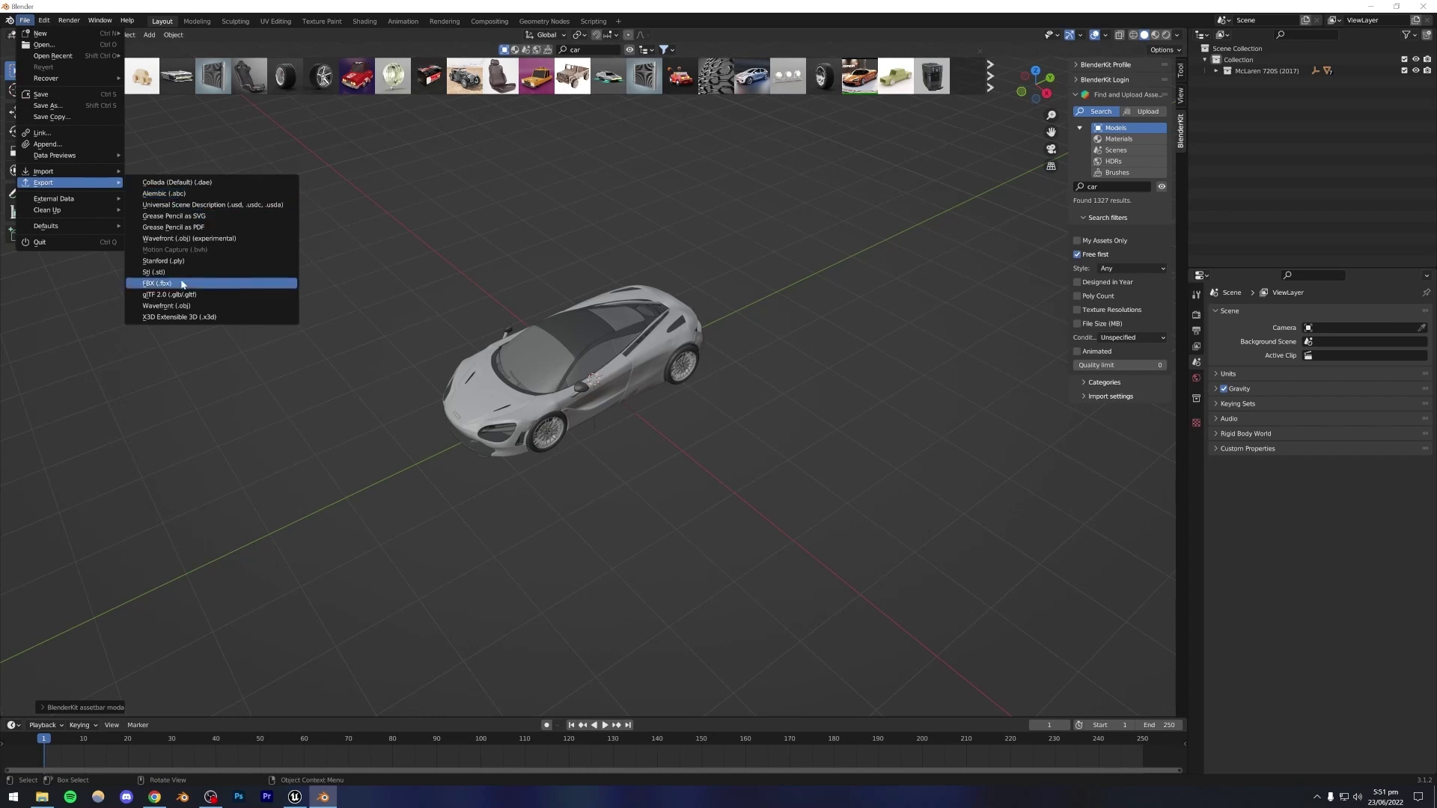
{"action": "left_click", "coordinate": [159, 283]}
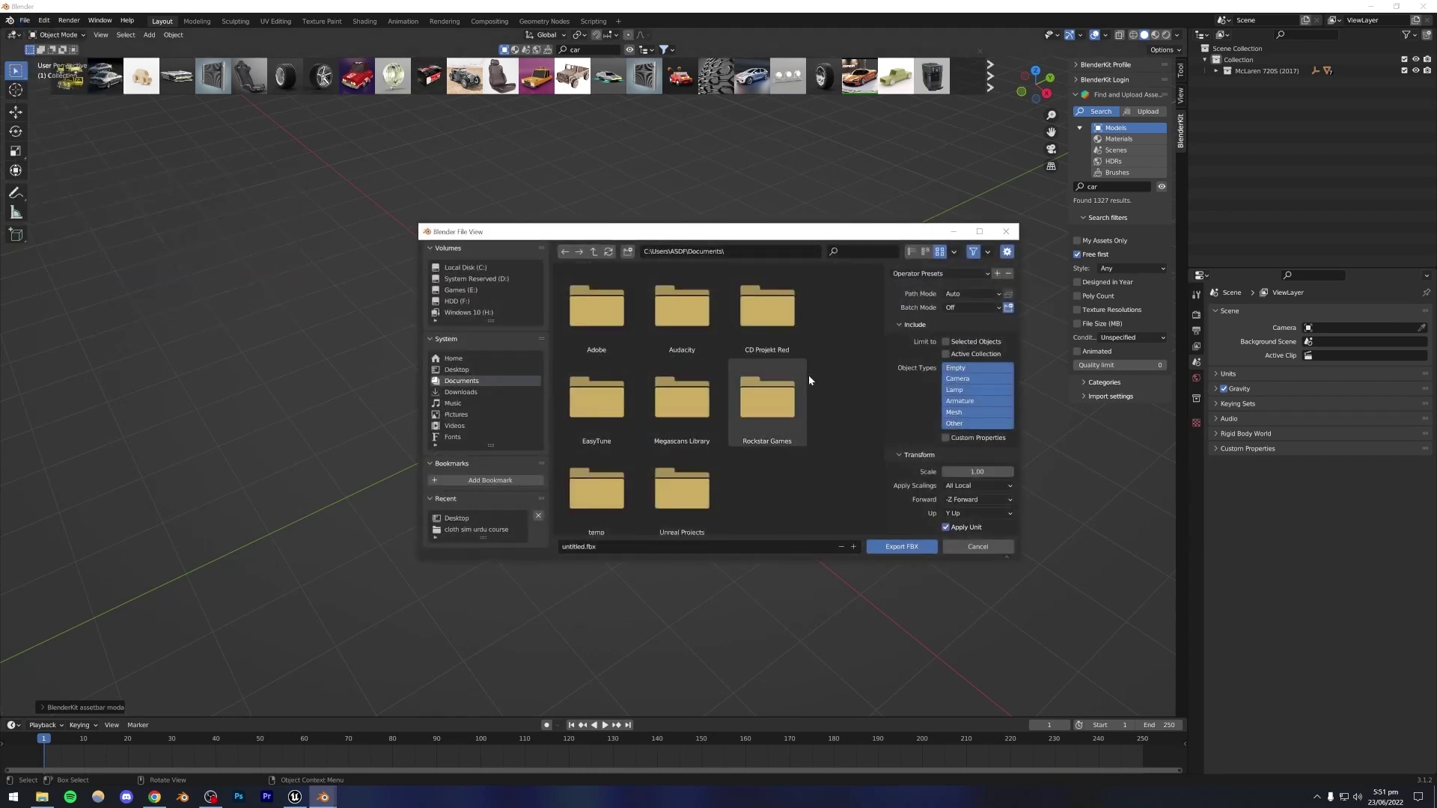
{"action": "left_click", "coordinate": [456, 370]}
{"action": "scroll", "coordinate": [659, 449], "scroll_direction": "down", "scroll_amount": 2}
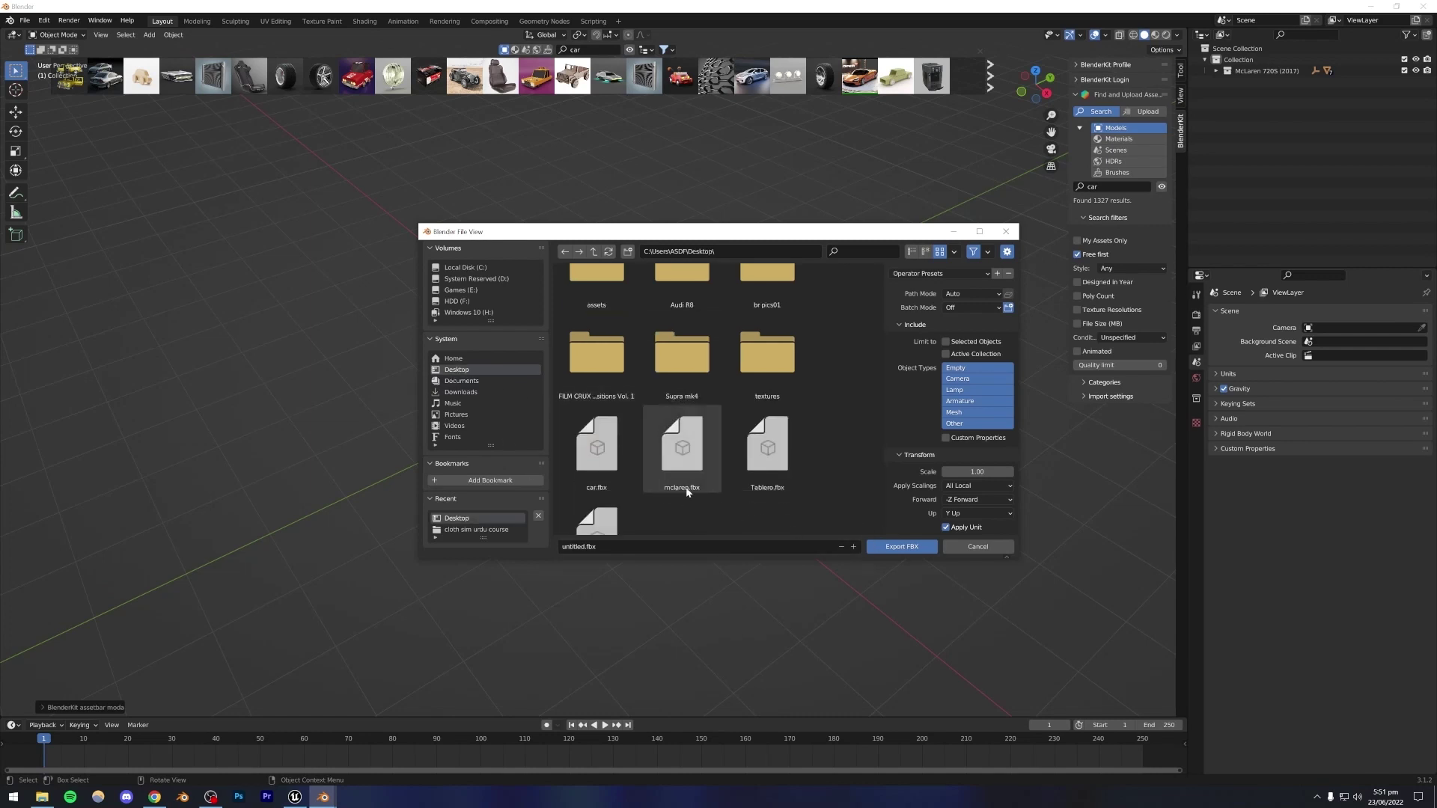
{"action": "left_click", "coordinate": [871, 544]}
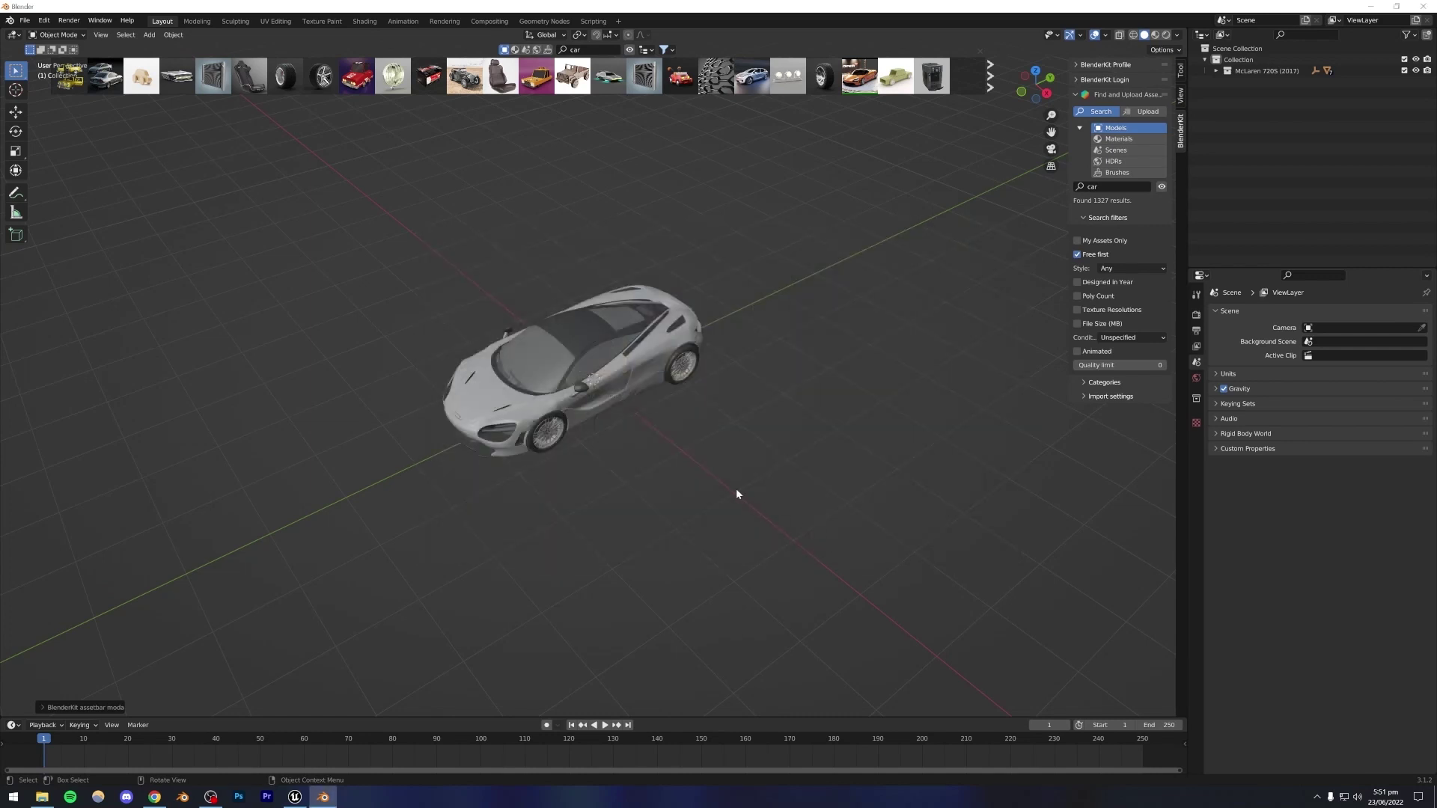
Close Blender without saving the scene and close the BlenderKit browser window.
{"action": "left_click", "coordinate": [1422, 6]}
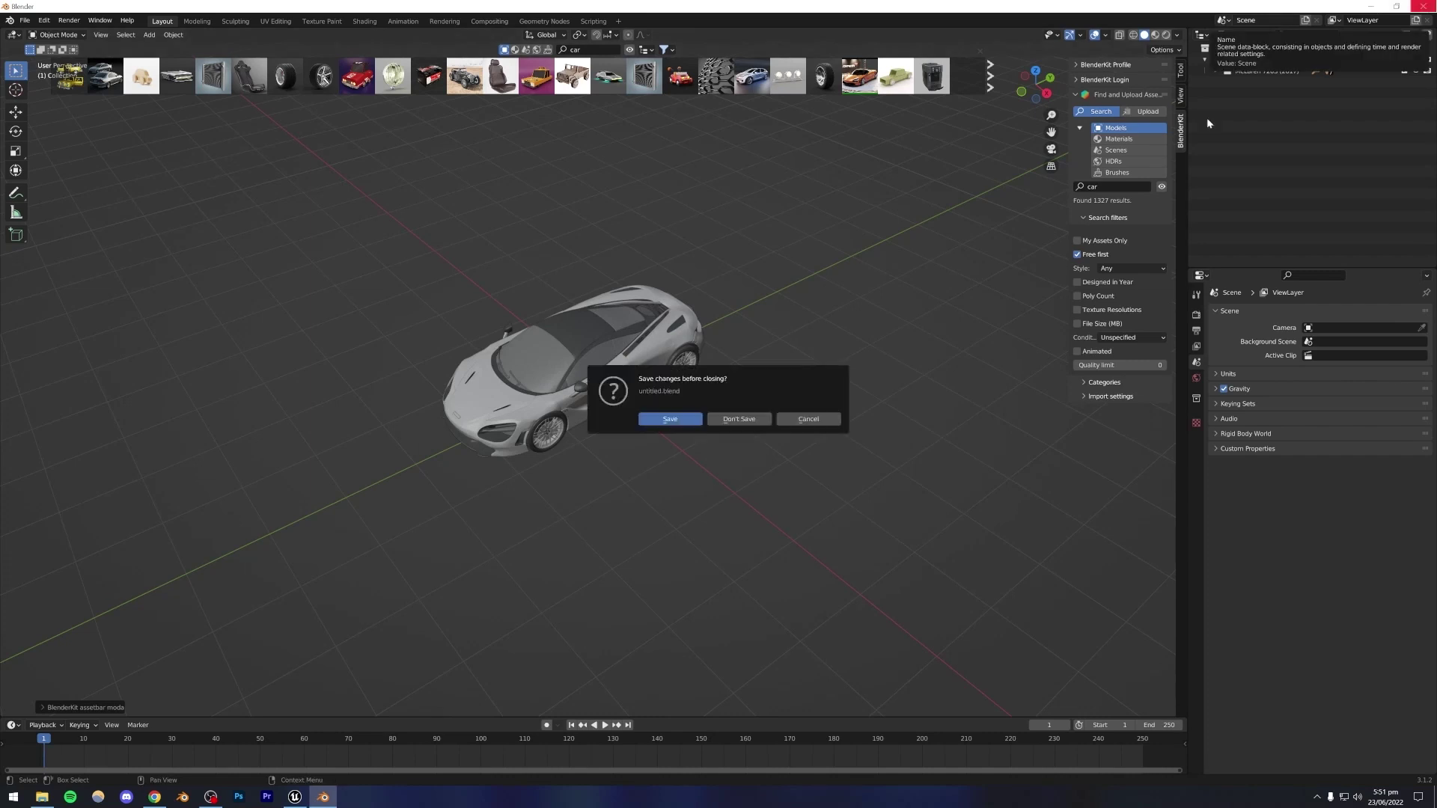
{"action": "left_click", "coordinate": [738, 419]}
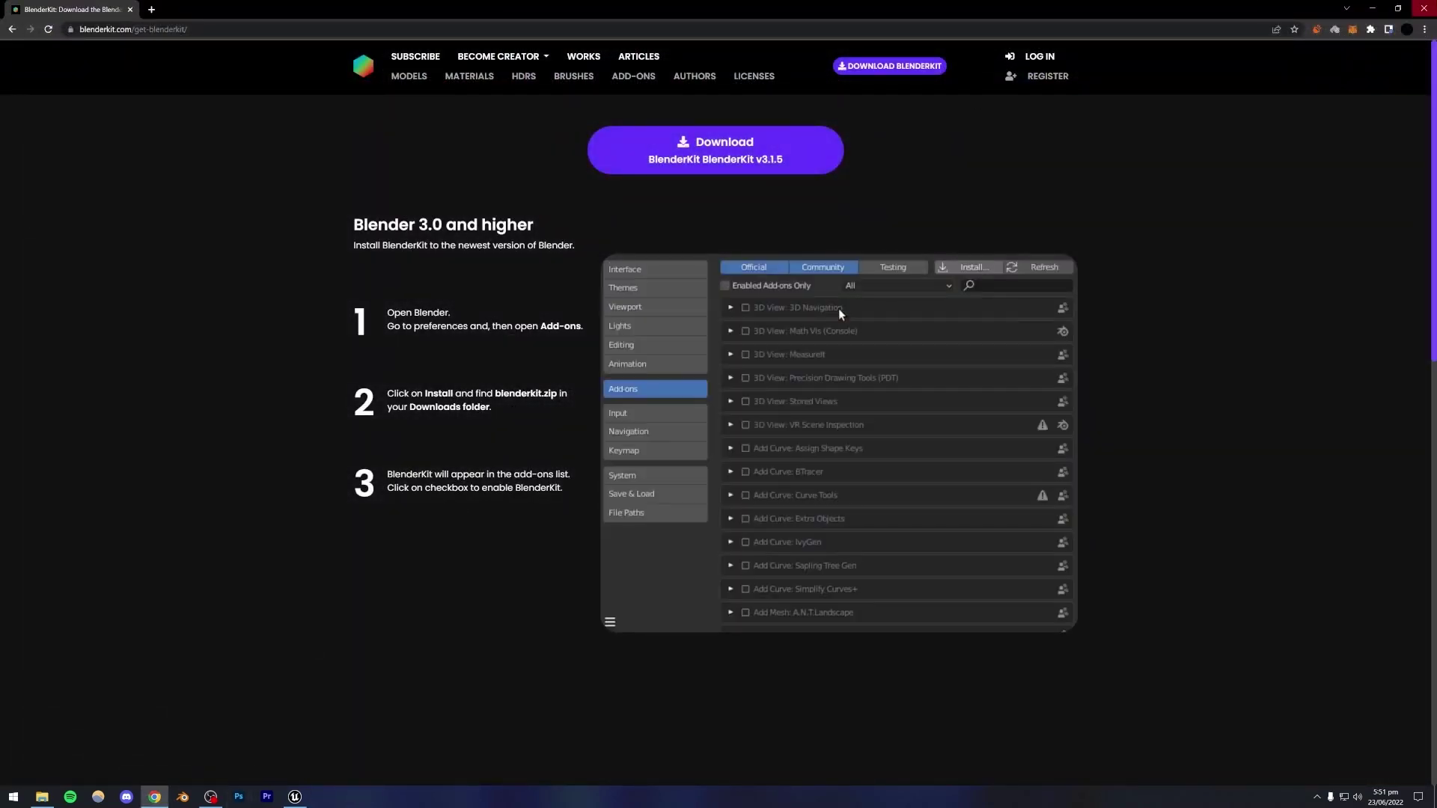
{"action": "left_click", "coordinate": [1425, 6]}
Switch to Unreal Engine and force-delete all assets in the project's car folder.
{"action": "left_click", "coordinate": [293, 797]}
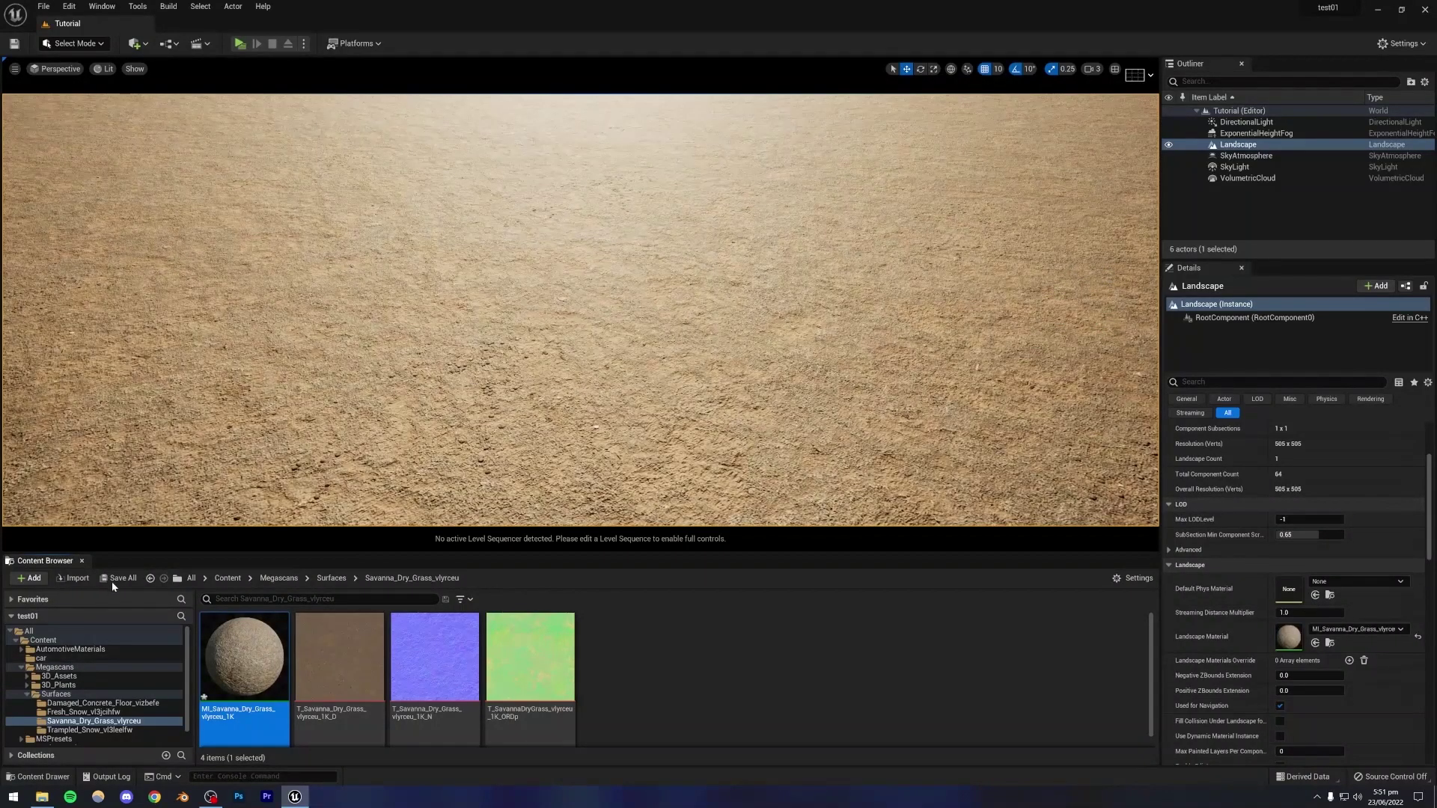
{"action": "left_click_drag", "start_coordinate": [131, 555], "coordinate": [127, 528]}
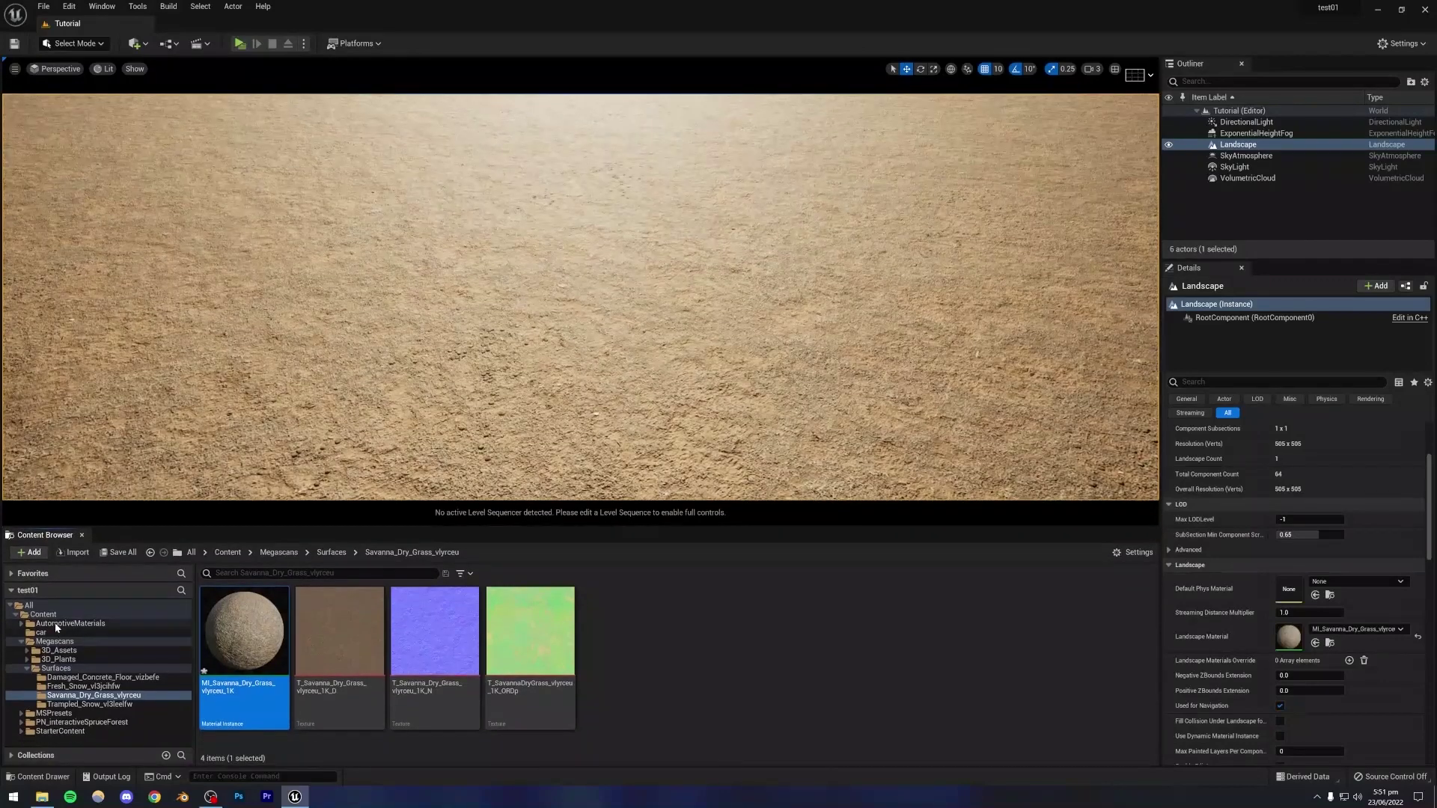
{"action": "left_click", "coordinate": [43, 634]}
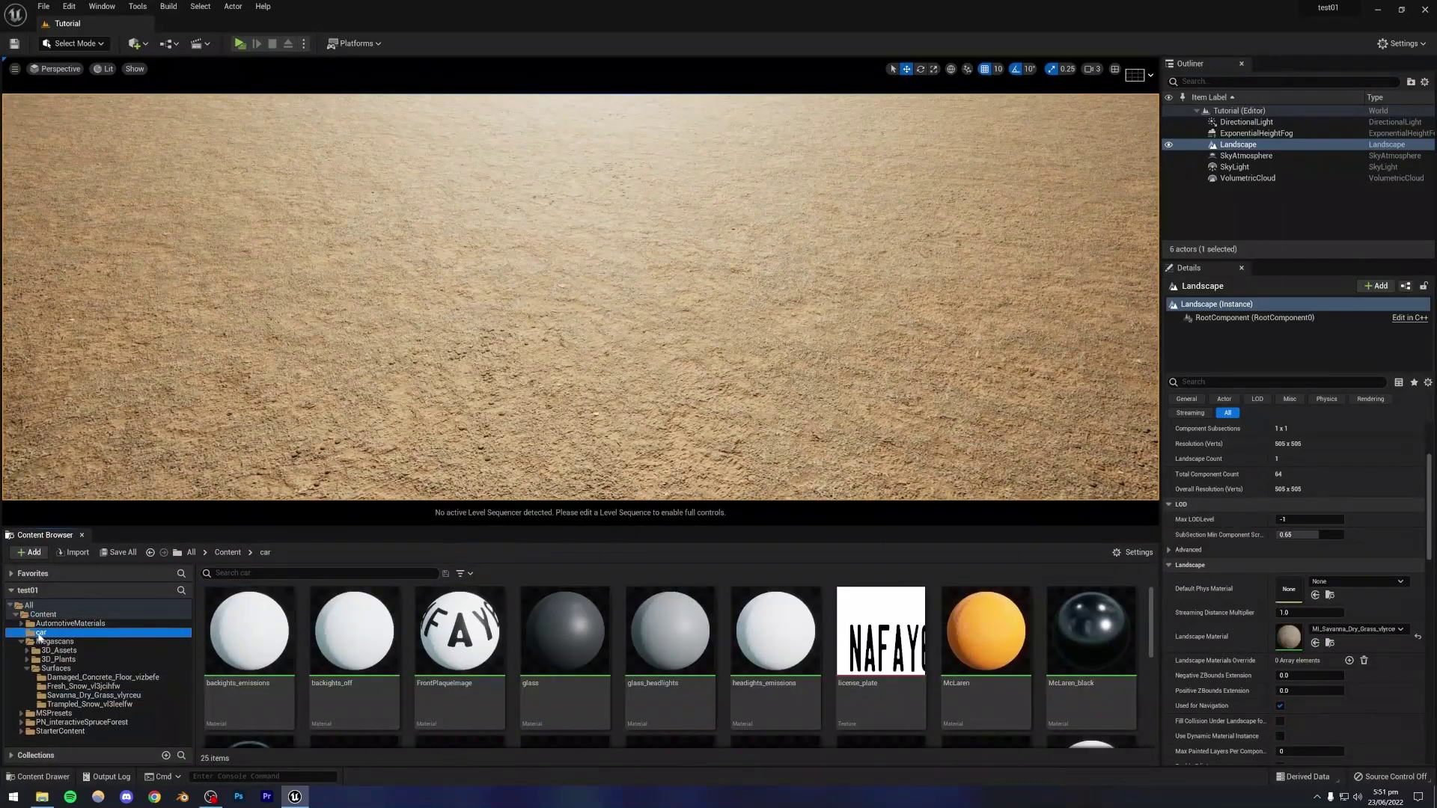
{"action": "left_click", "coordinate": [248, 641]}
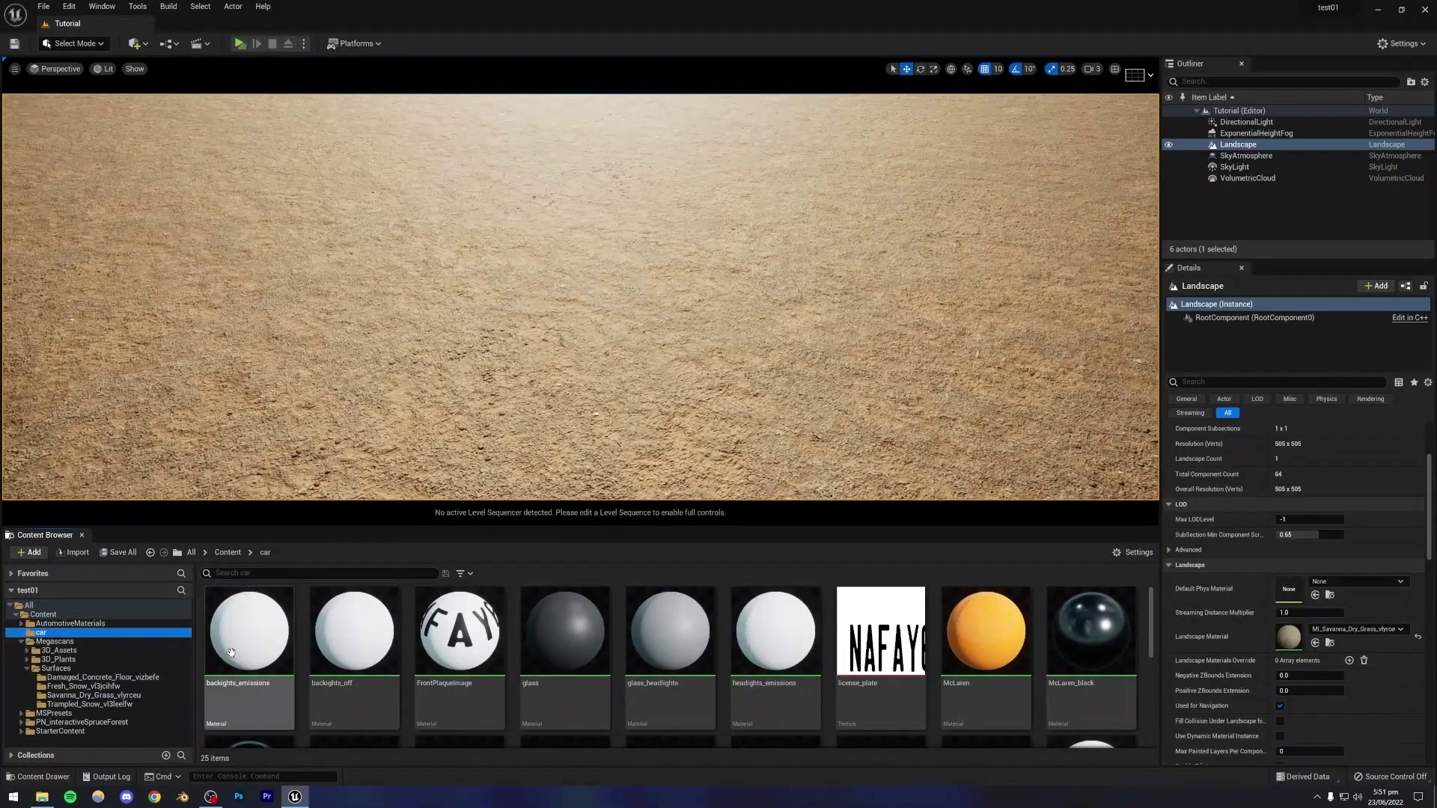
{"action": "key", "text": "ctrl+a"}
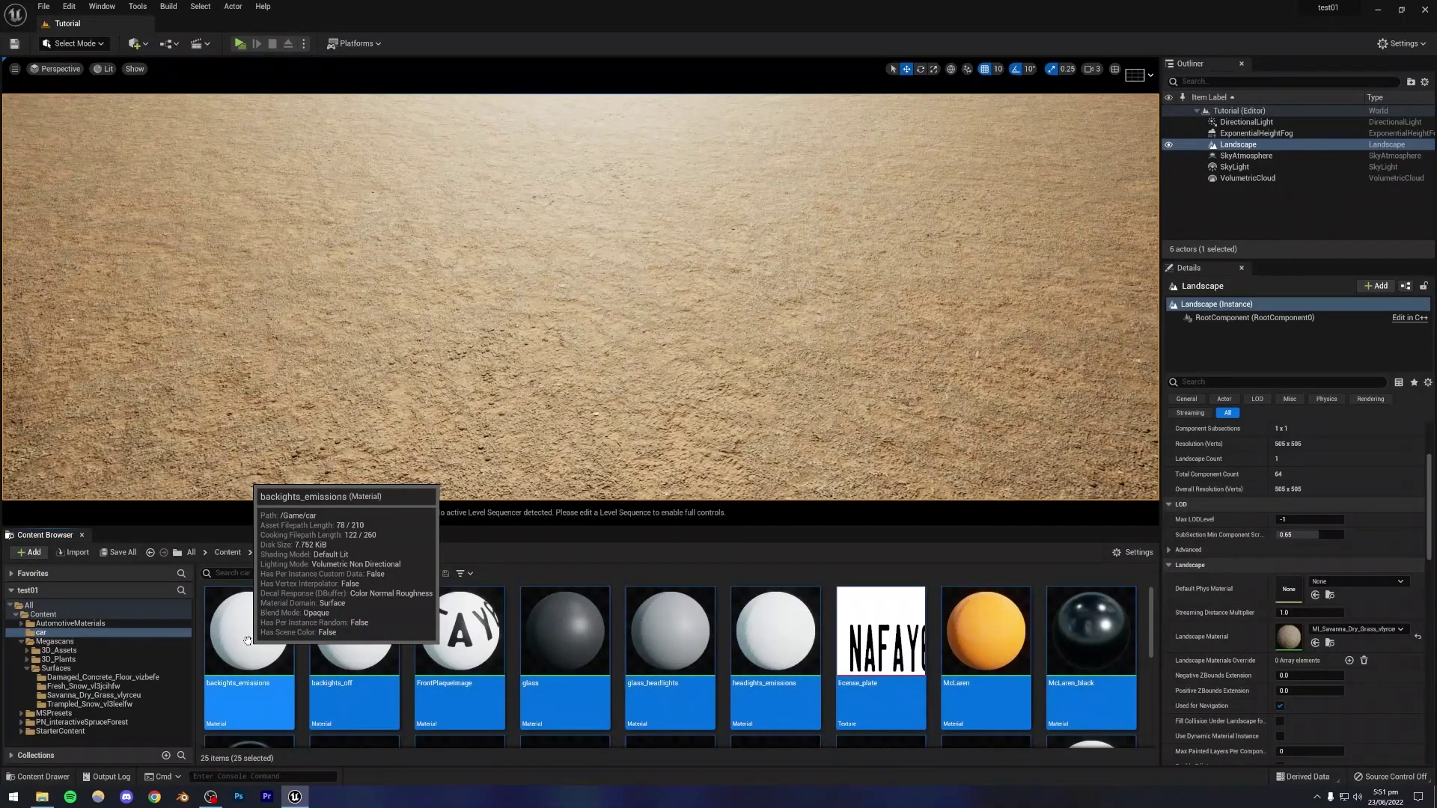
{"action": "key", "text": "Delete"}
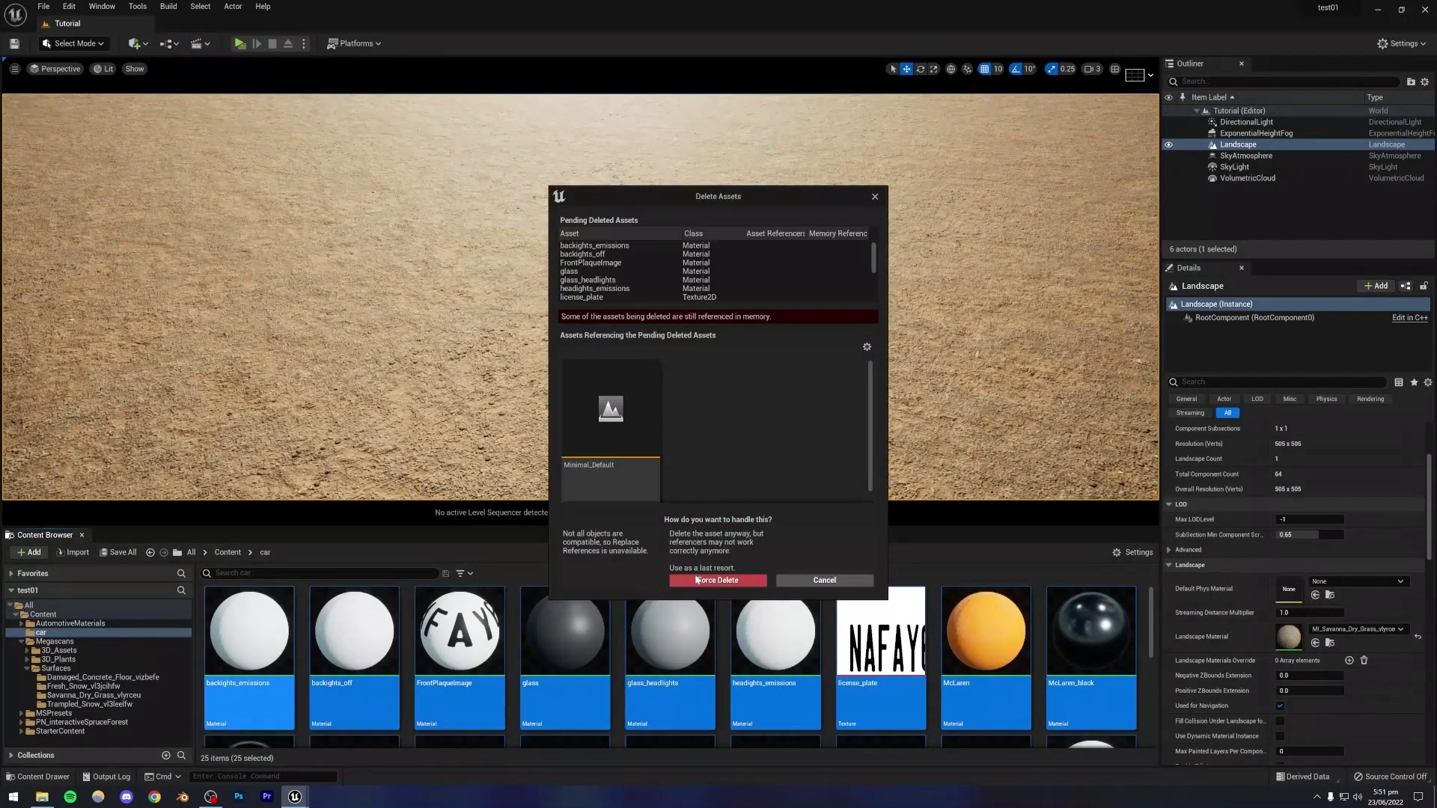
{"action": "left_click", "coordinate": [697, 580]}
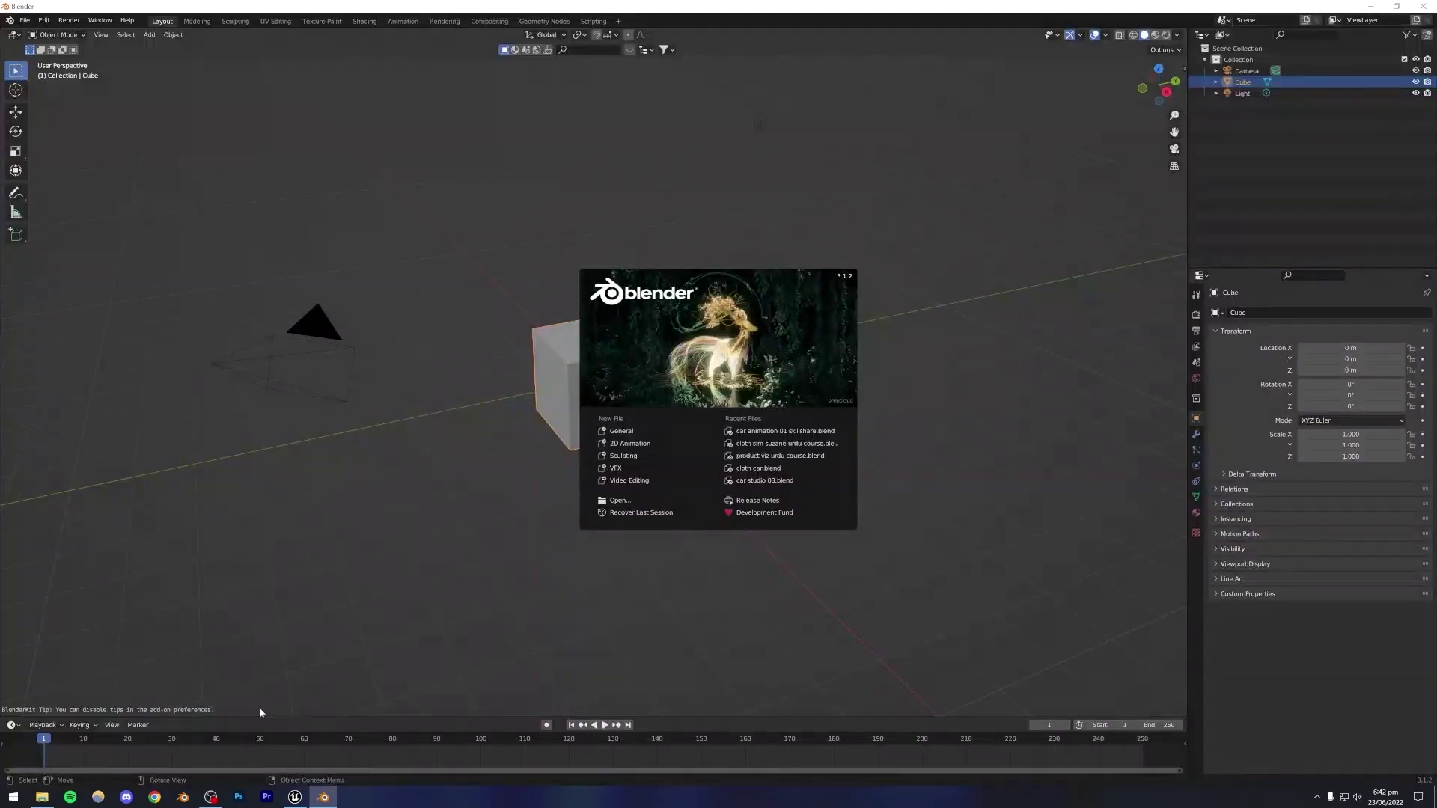
In a newly launched Blender session, dismiss the splash screen and show the BlenderKit tools in the viewport sidebar.
{"action": "left_click", "coordinate": [413, 558]}
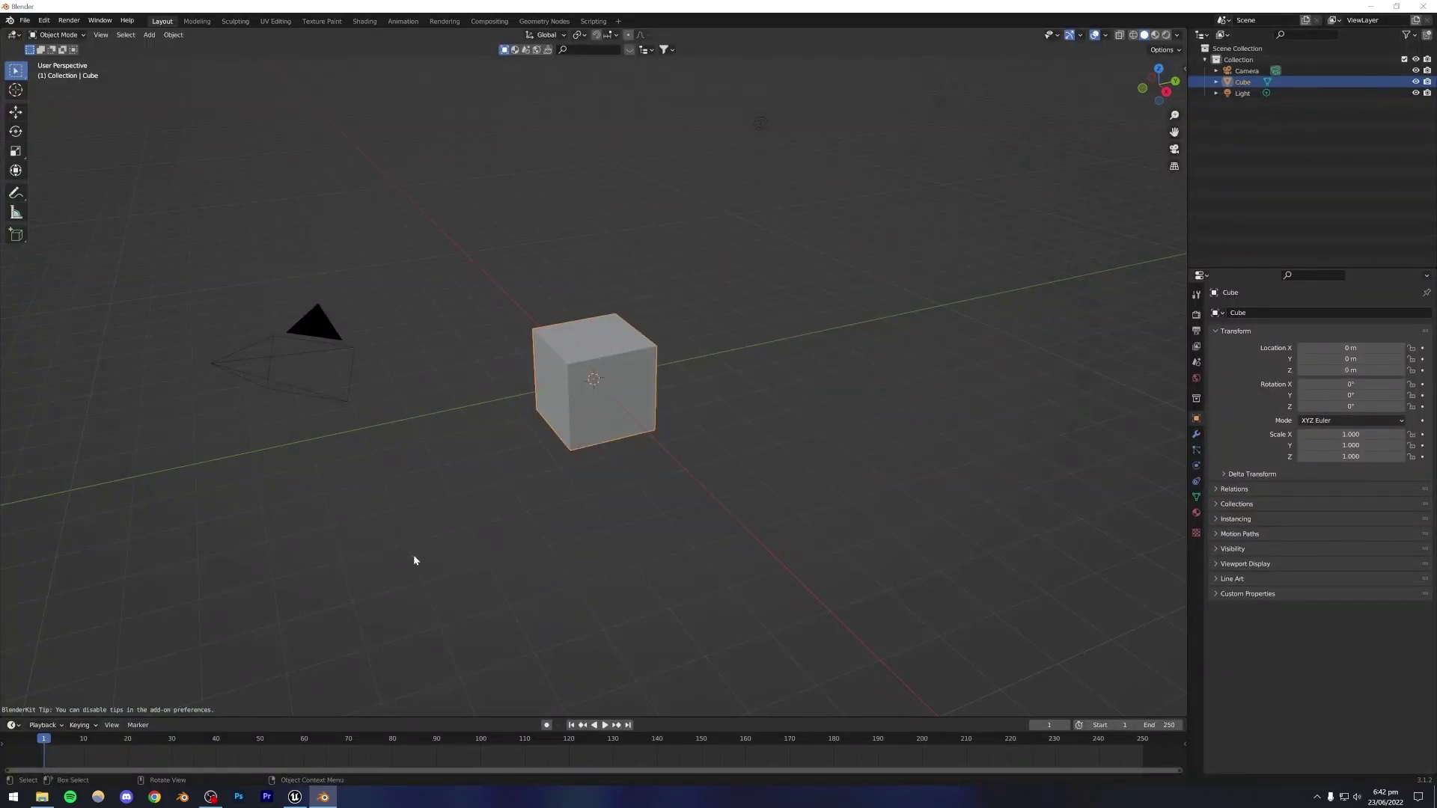
{"action": "scroll", "coordinate": [509, 500], "scroll_direction": "down", "scroll_amount": 3}
{"action": "scroll", "coordinate": [515, 490], "scroll_direction": "up", "scroll_amount": 4}
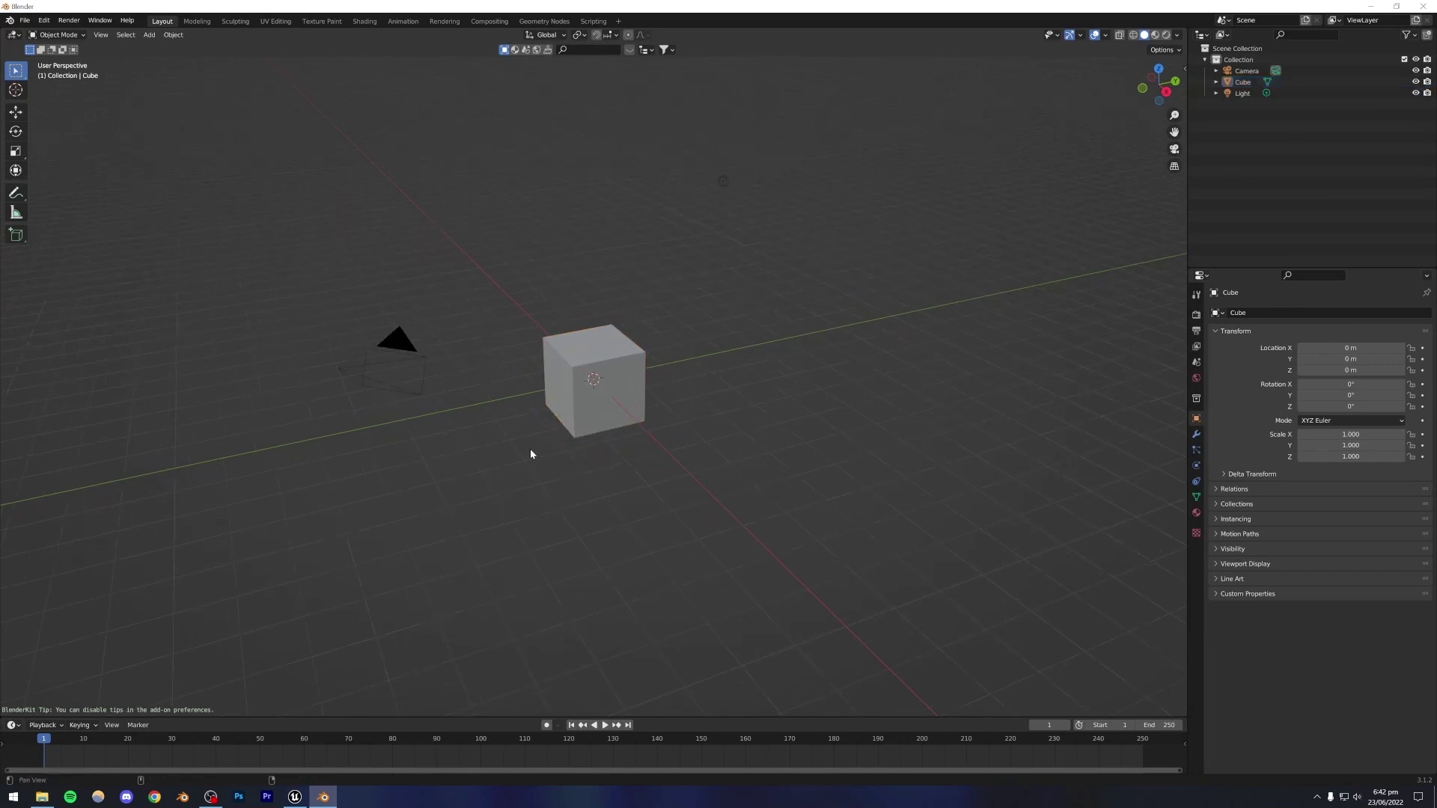
{"action": "middle_click_drag", "start_coordinate": [529, 449], "coordinate": [532, 485]}
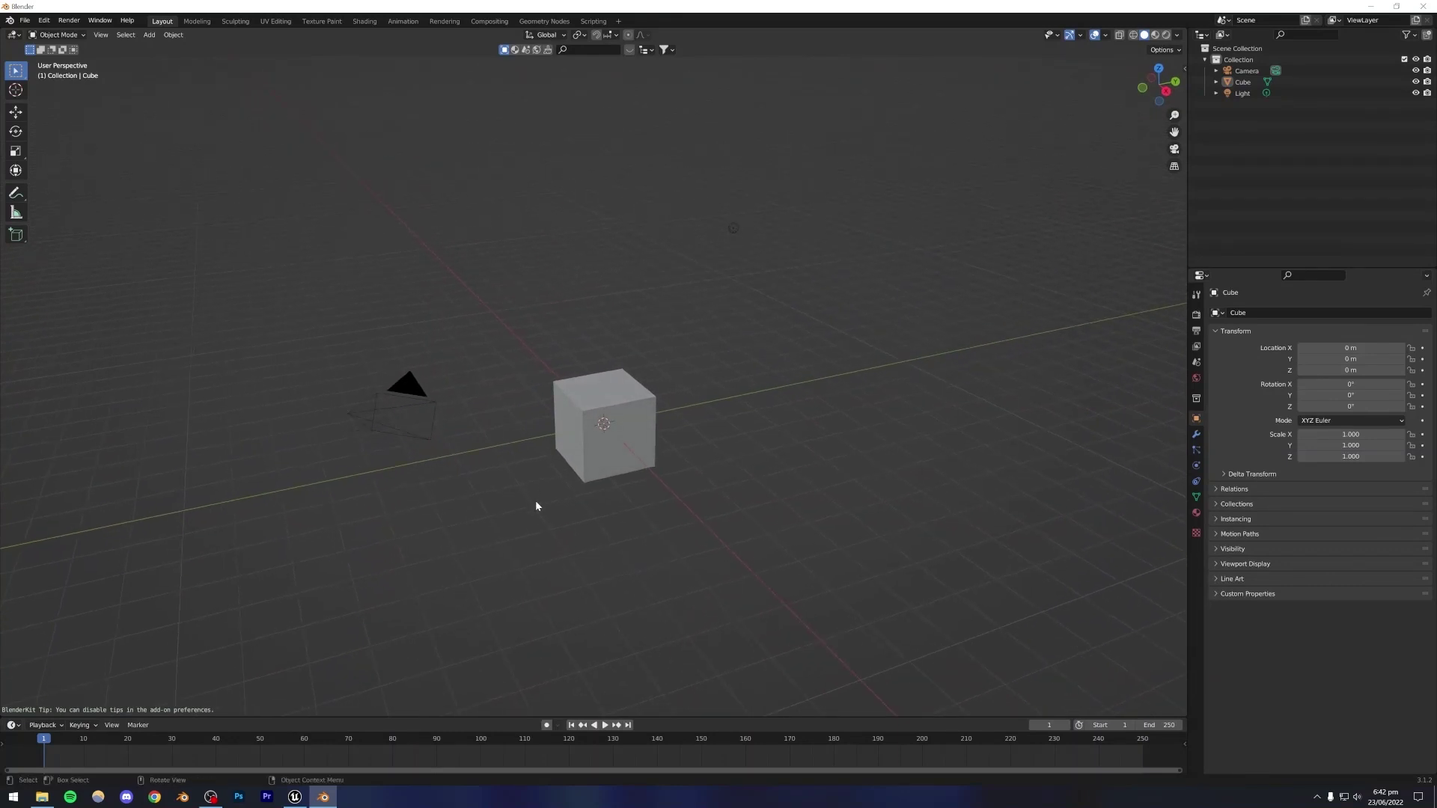
{"action": "scroll", "coordinate": [536, 507], "scroll_direction": "down", "scroll_amount": 1}
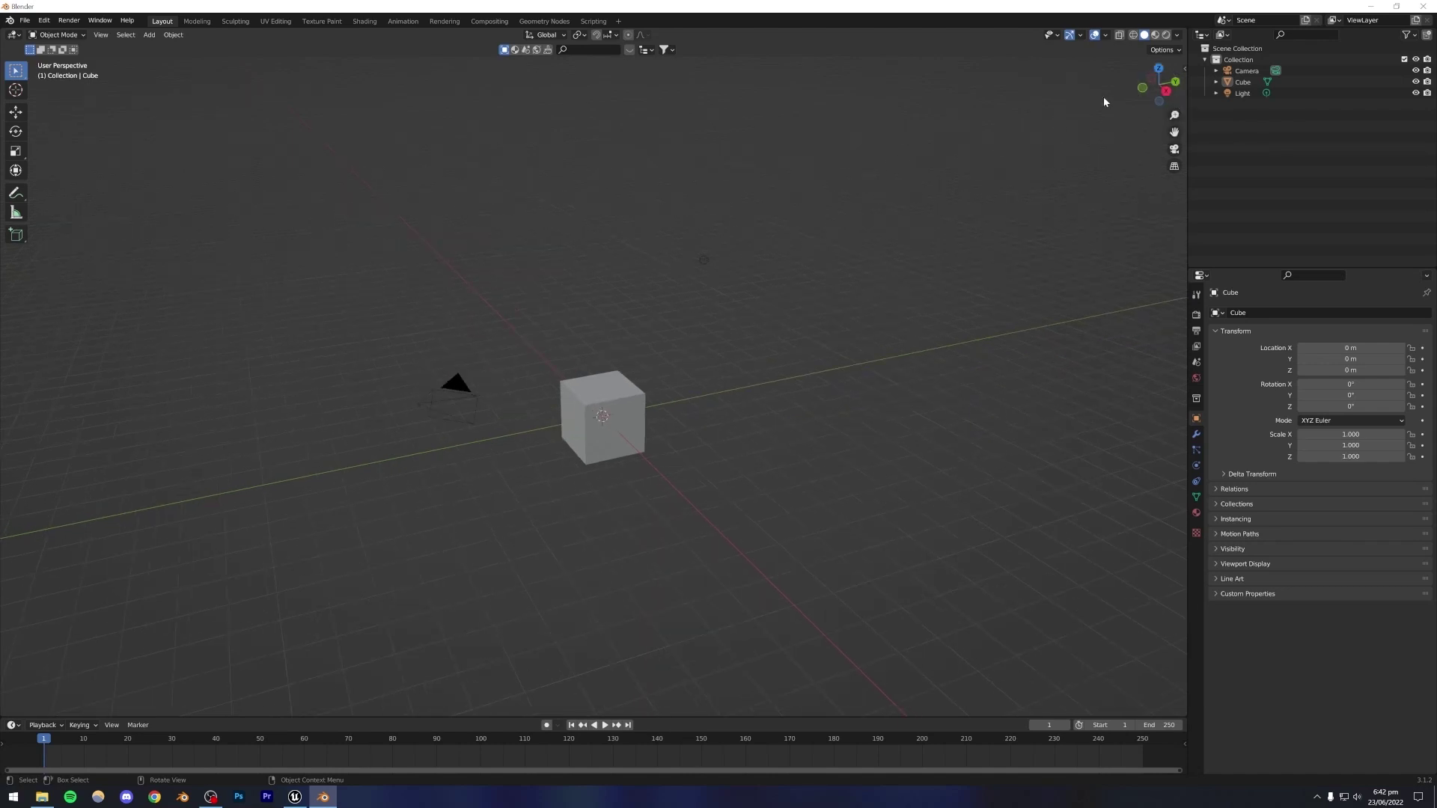
{"action": "left_click", "coordinate": [1184, 69]}
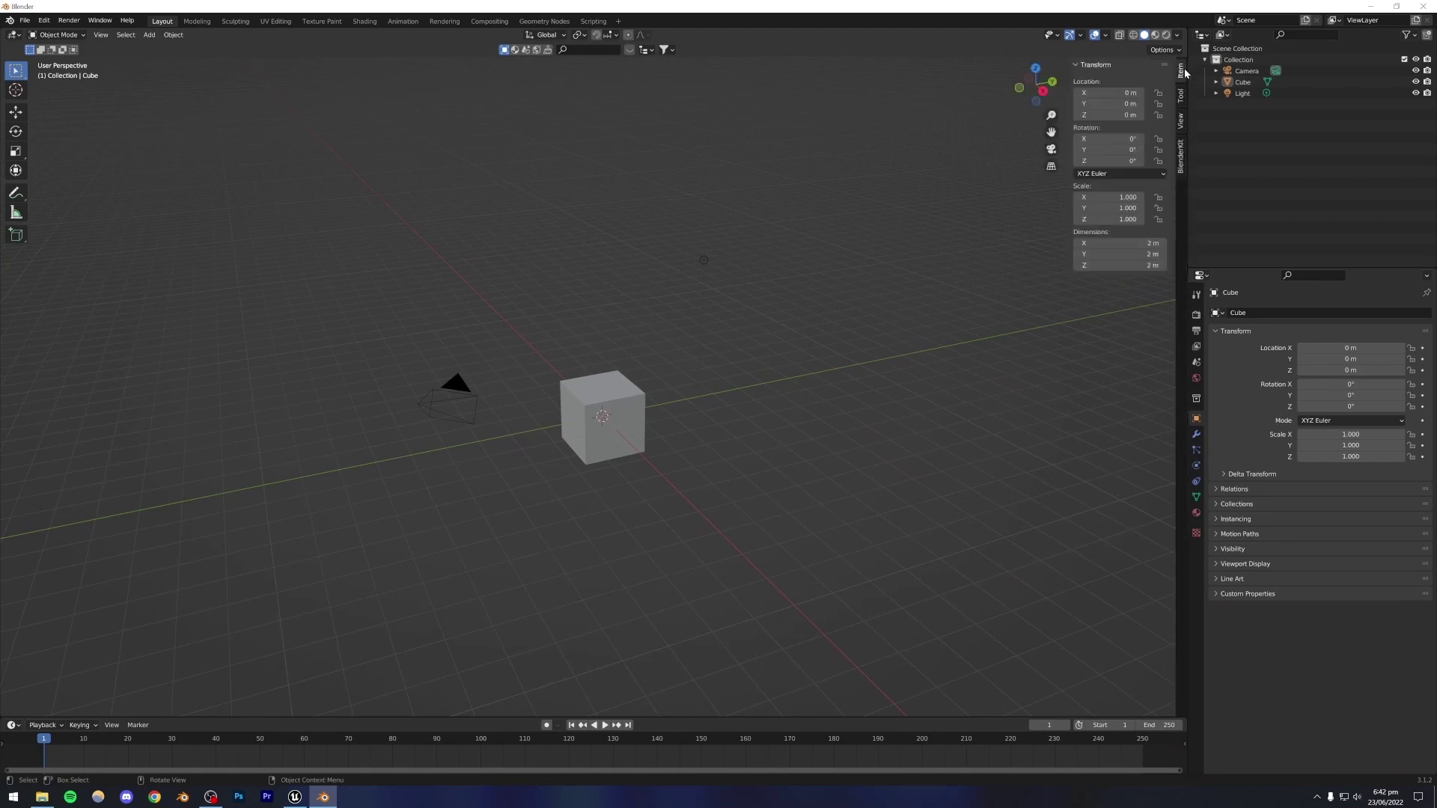
{"action": "left_click", "coordinate": [1181, 155]}
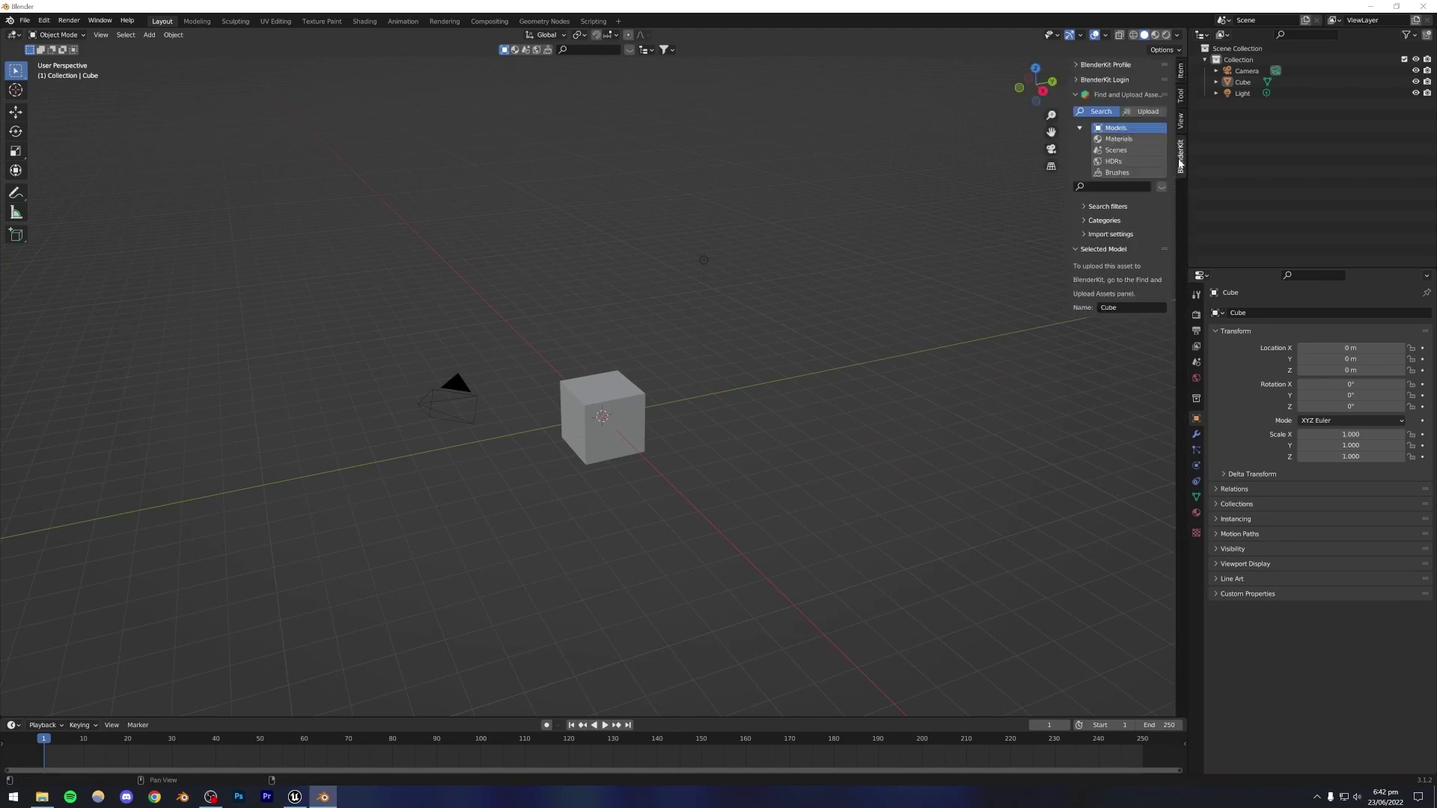
Search the BlenderKit models for "car" with the Free first filter enabled.
{"action": "left_click", "coordinate": [1117, 187]}
{"action": "type", "text": "car"}
{"action": "key", "text": "Return"}
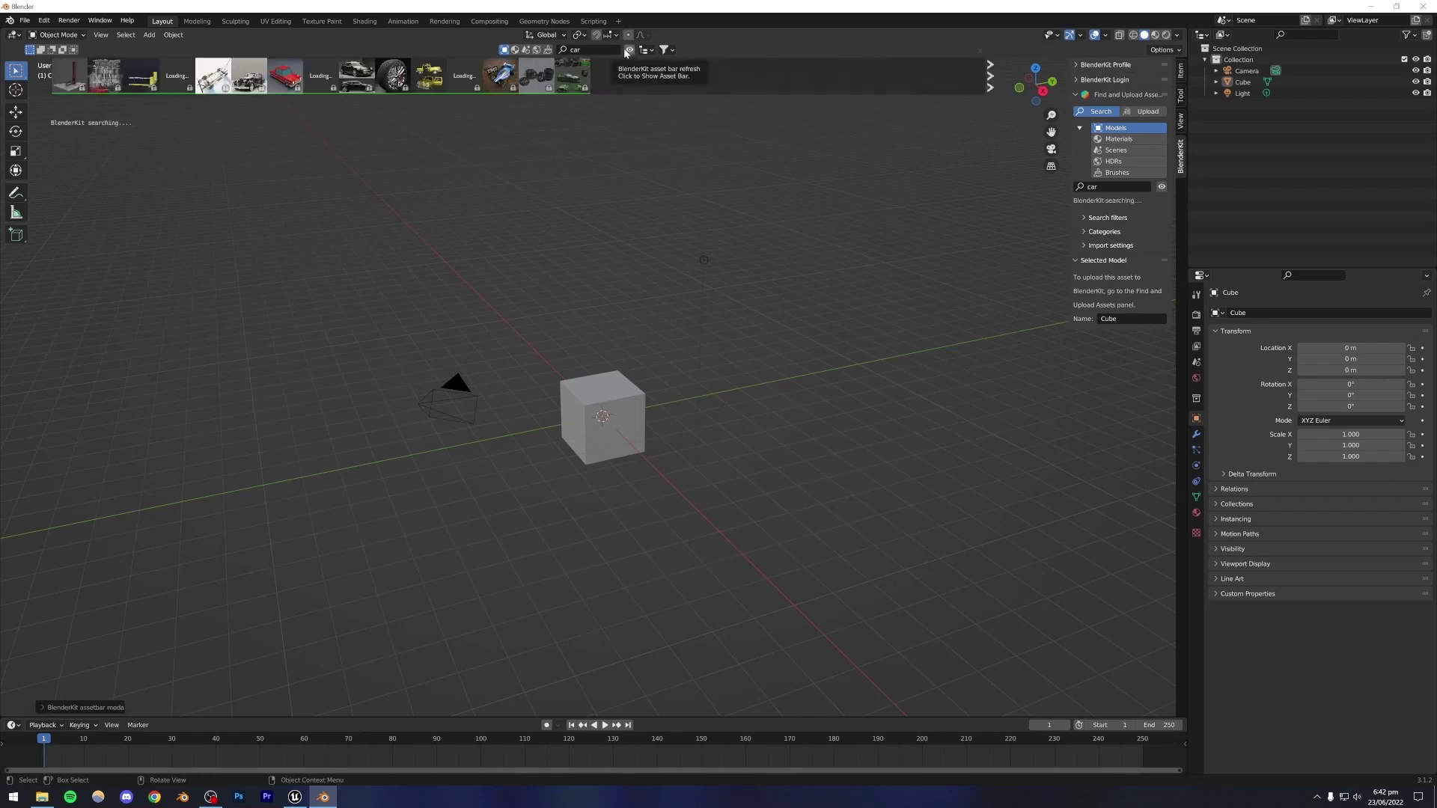
{"action": "left_click", "coordinate": [1082, 218]}
{"action": "left_click", "coordinate": [1077, 254]}
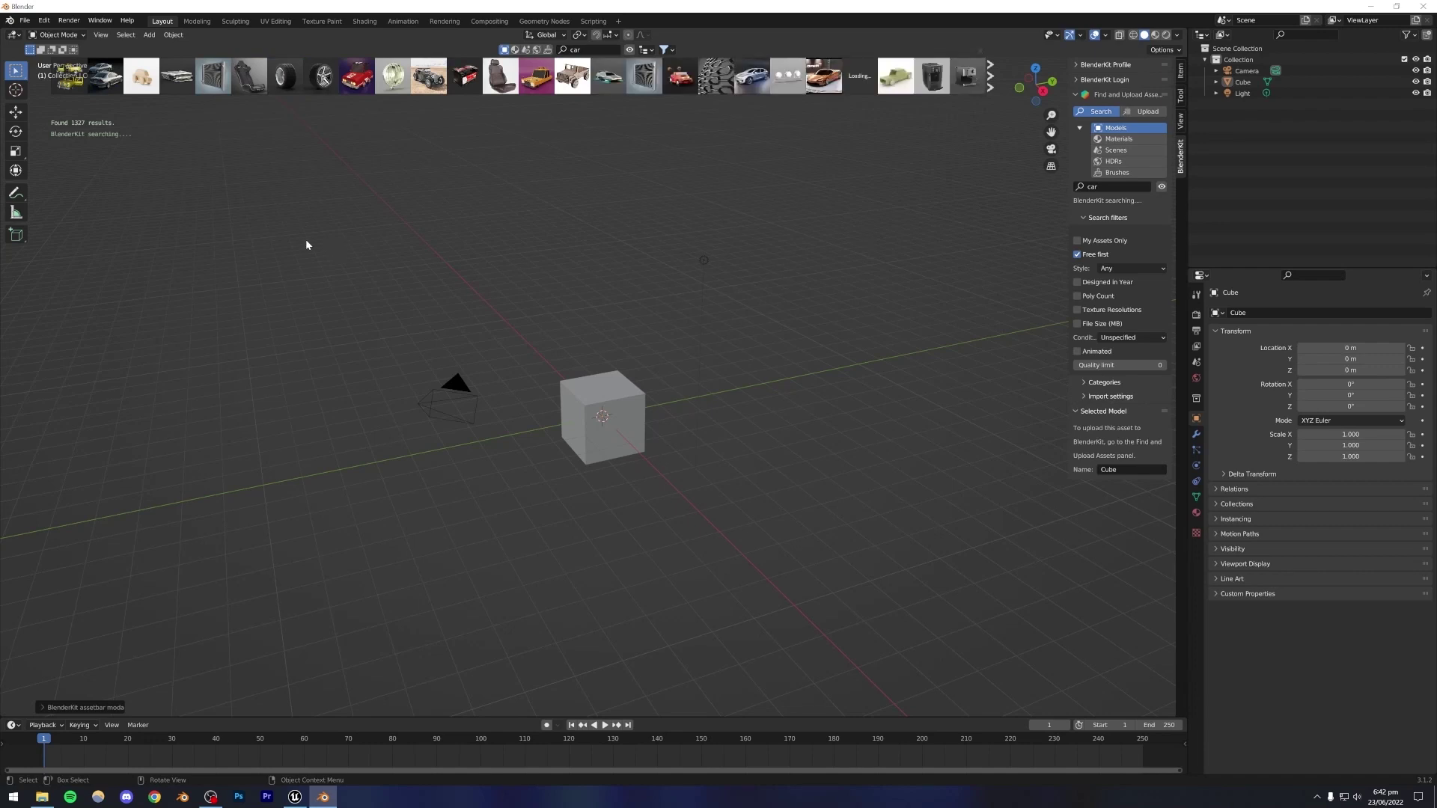
Browse the BlenderKit car results, previewing the McLaren 720S (2017) and the models further along the list.
{"action": "mouse_move", "coordinate": [74, 82]}
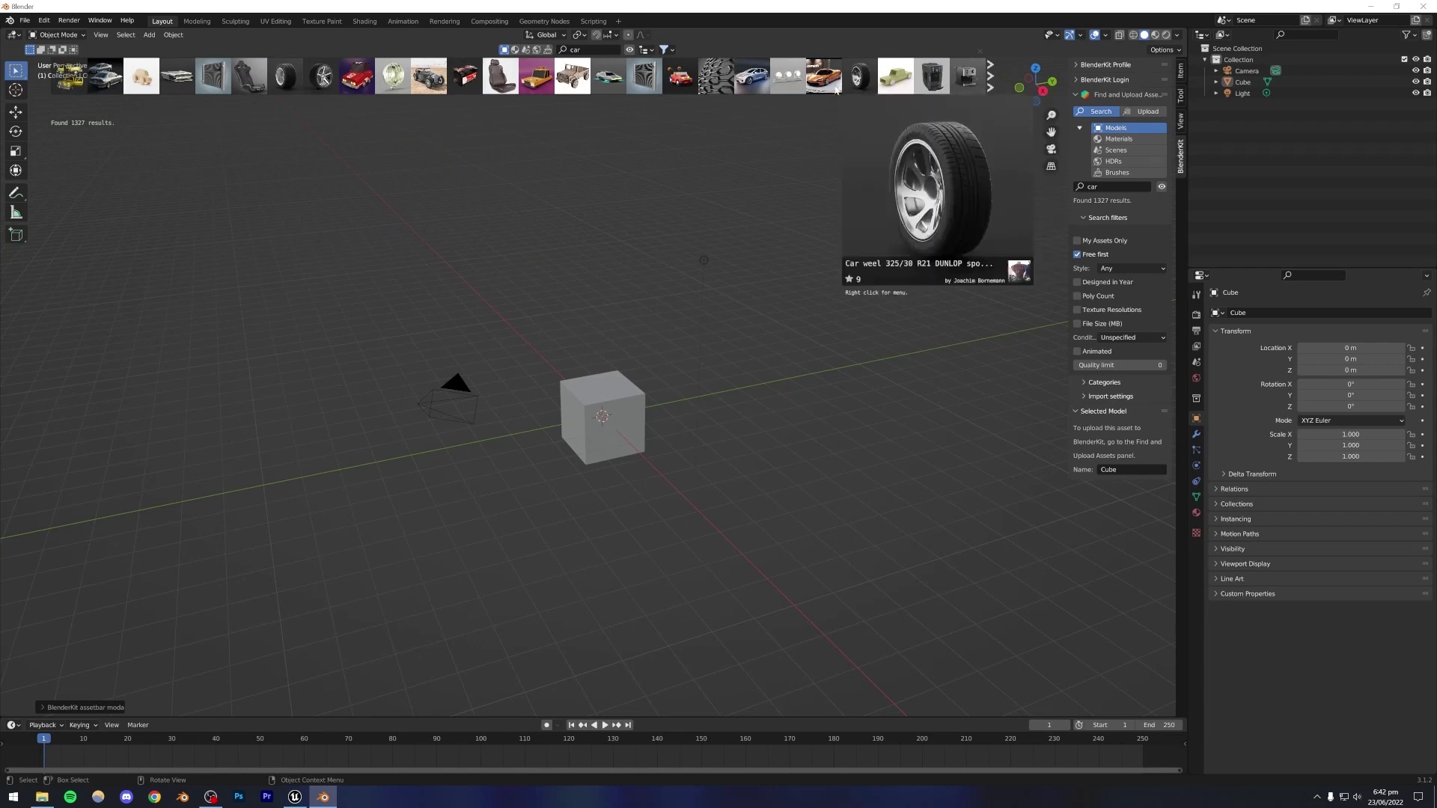
{"action": "mouse_move", "coordinate": [827, 82]}
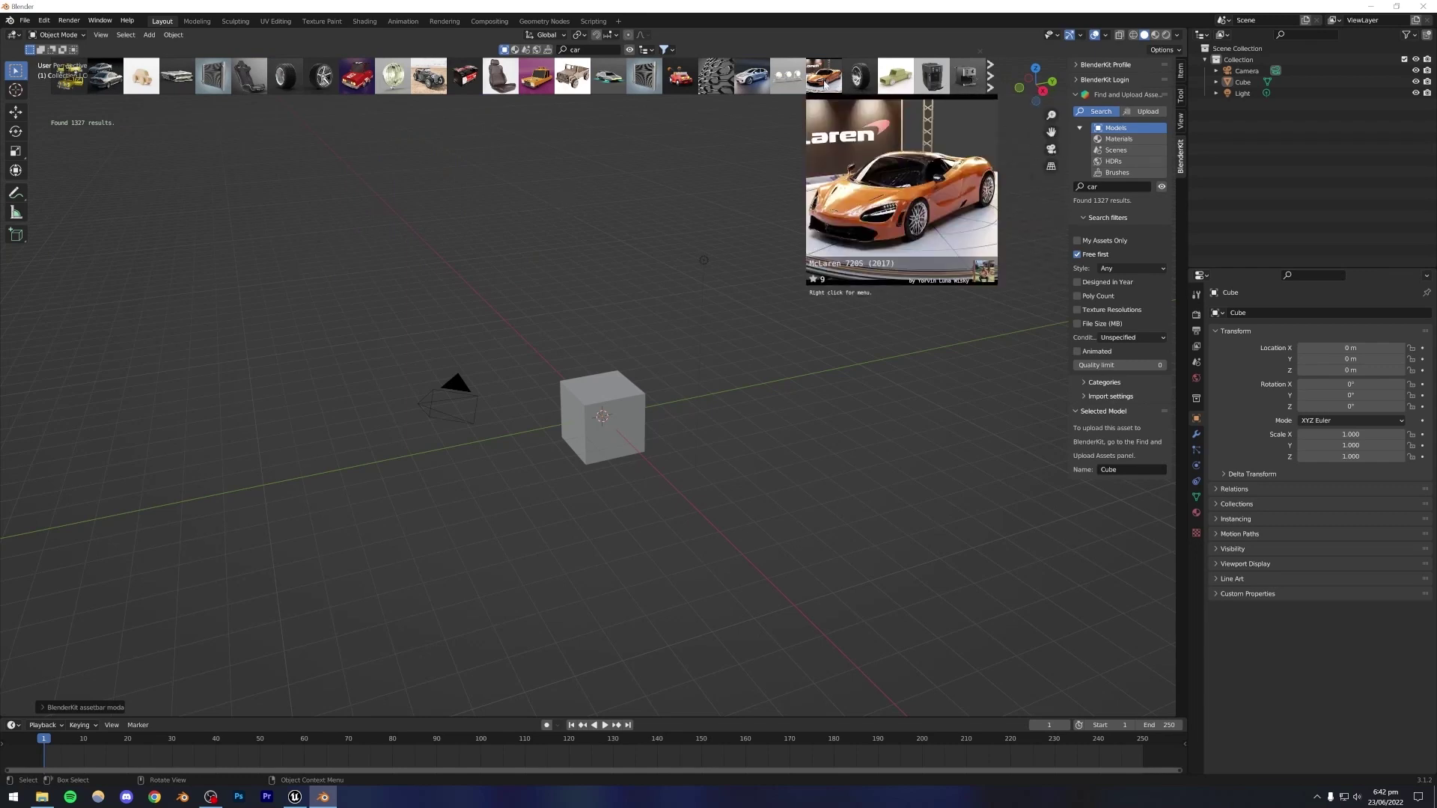
{"action": "left_click", "coordinate": [989, 83]}
{"action": "left_click", "coordinate": [989, 83]}
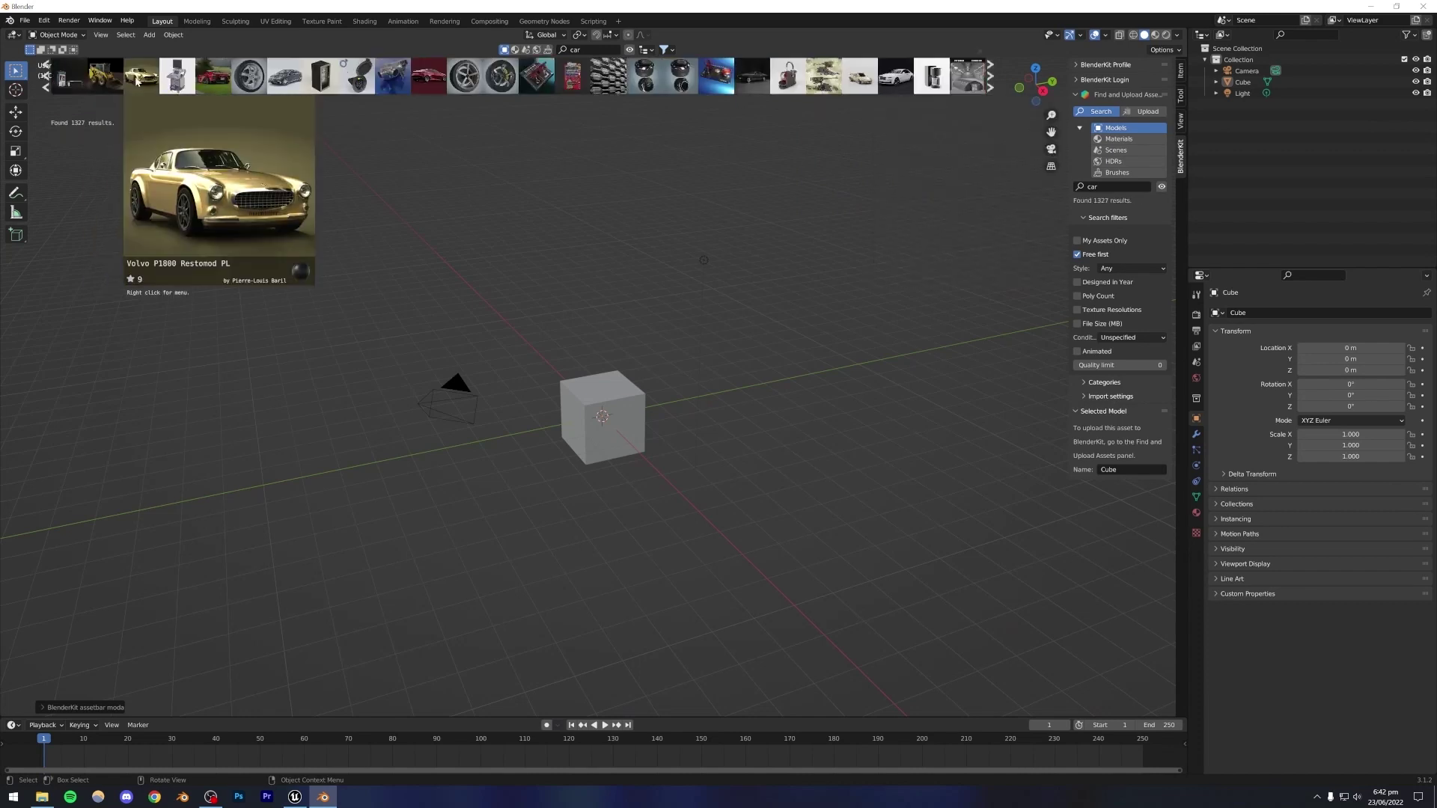
{"action": "mouse_move", "coordinate": [788, 76]}
{"action": "mouse_move", "coordinate": [859, 77]}
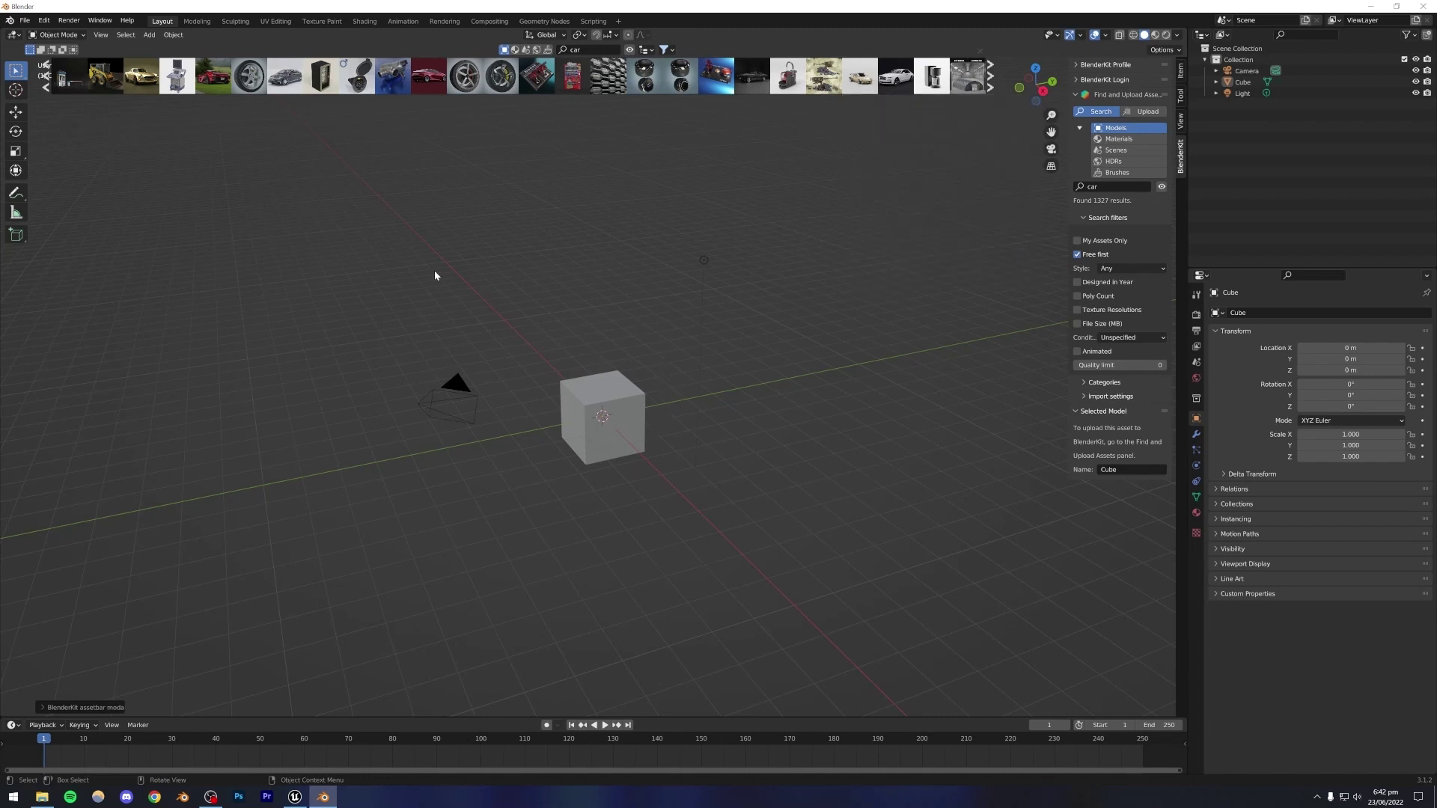
Delete the default cube, camera and light, and go back to the first car results.
{"action": "key", "text": "a"}
{"action": "key", "text": "Delete"}
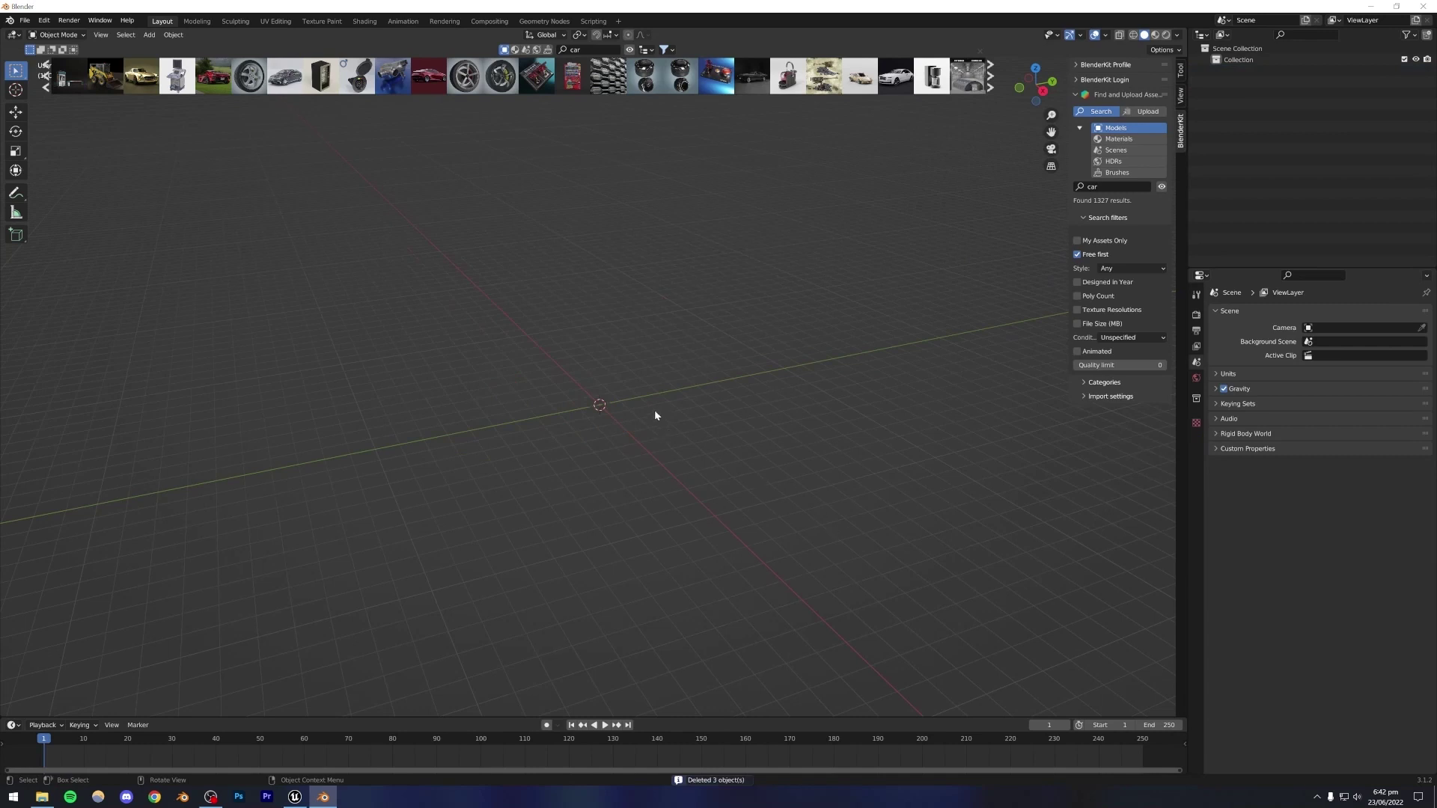
{"action": "left_click", "coordinate": [44, 83]}
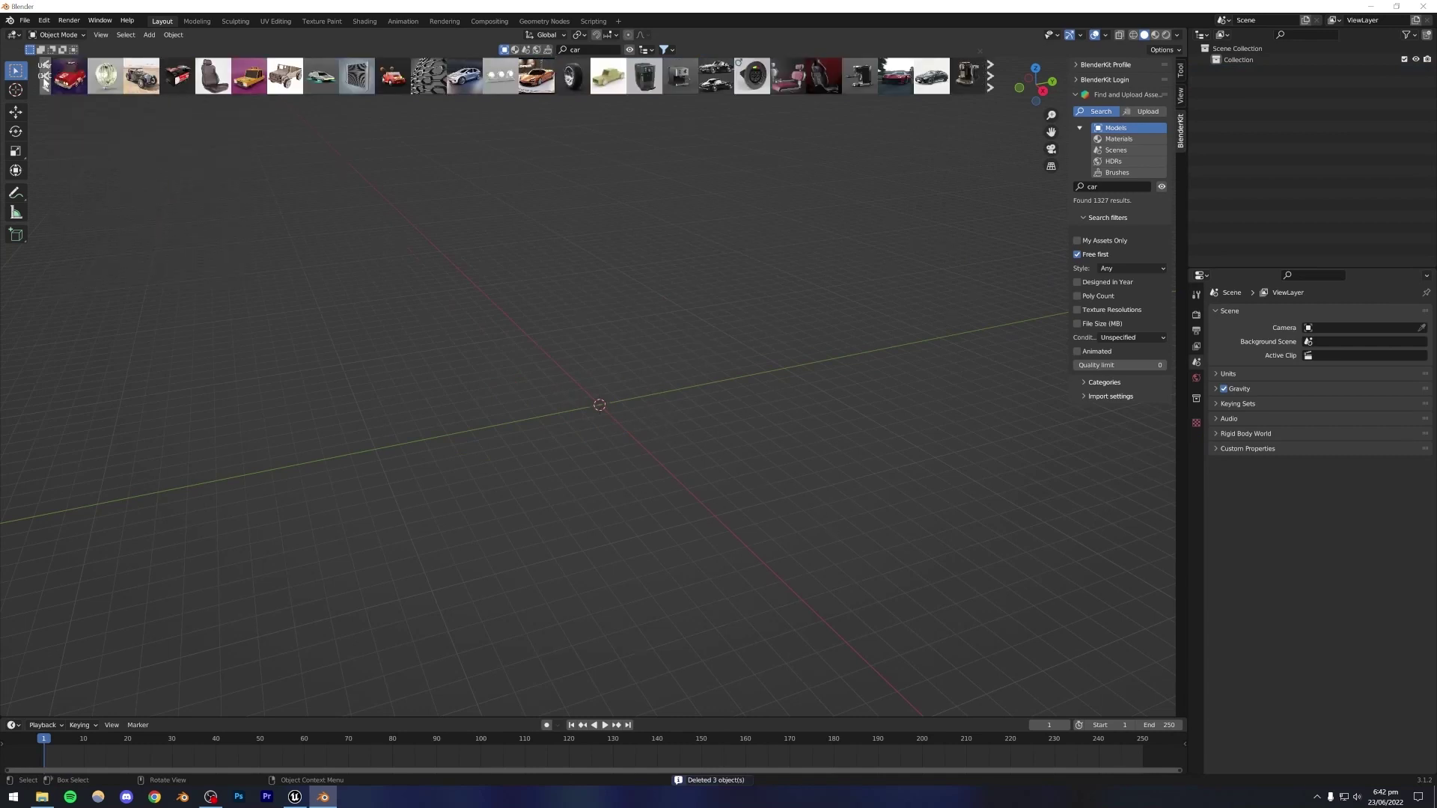
{"action": "left_click", "coordinate": [43, 82]}
{"action": "left_click", "coordinate": [847, 78]}
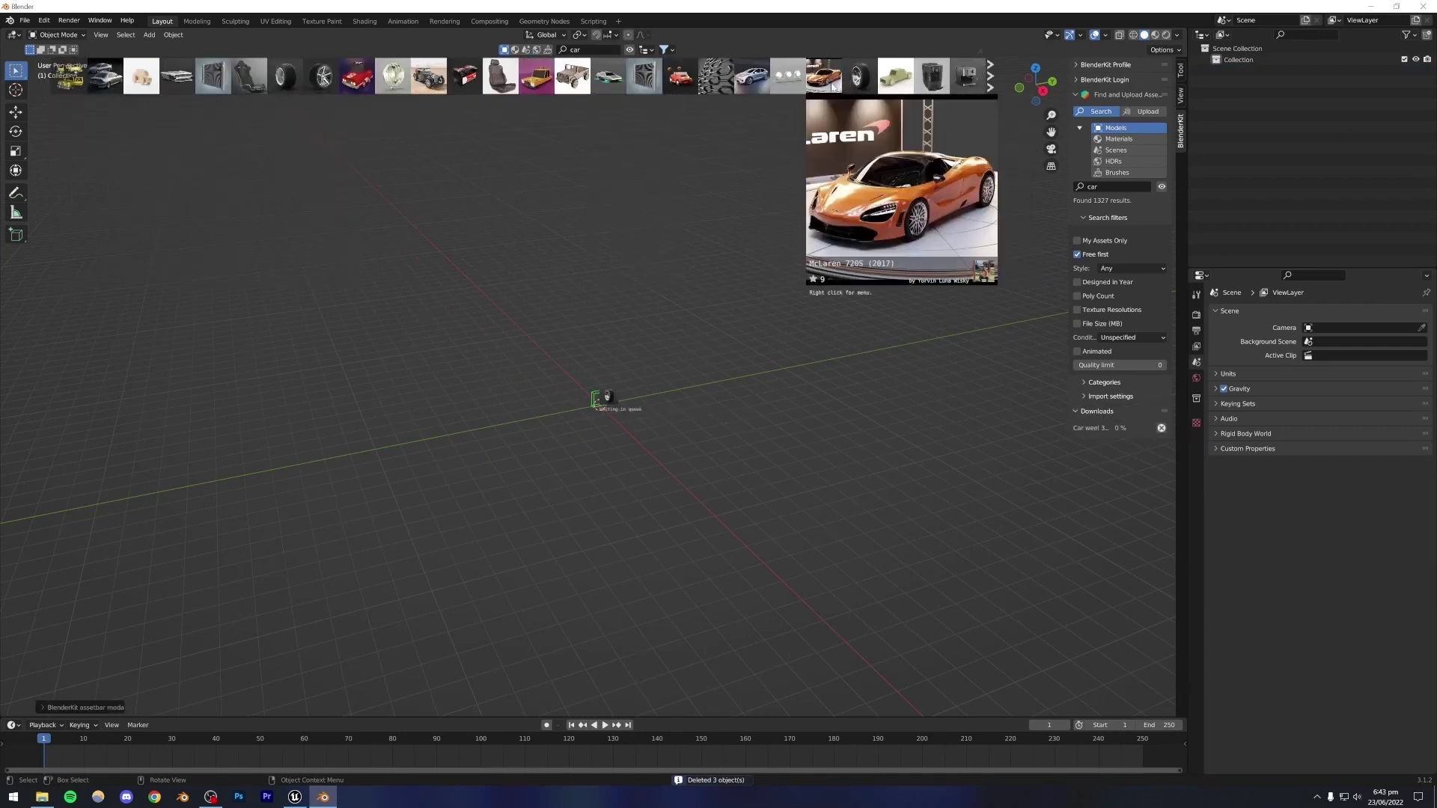
{"action": "scroll", "coordinate": [641, 367], "scroll_direction": "up", "scroll_amount": 5}
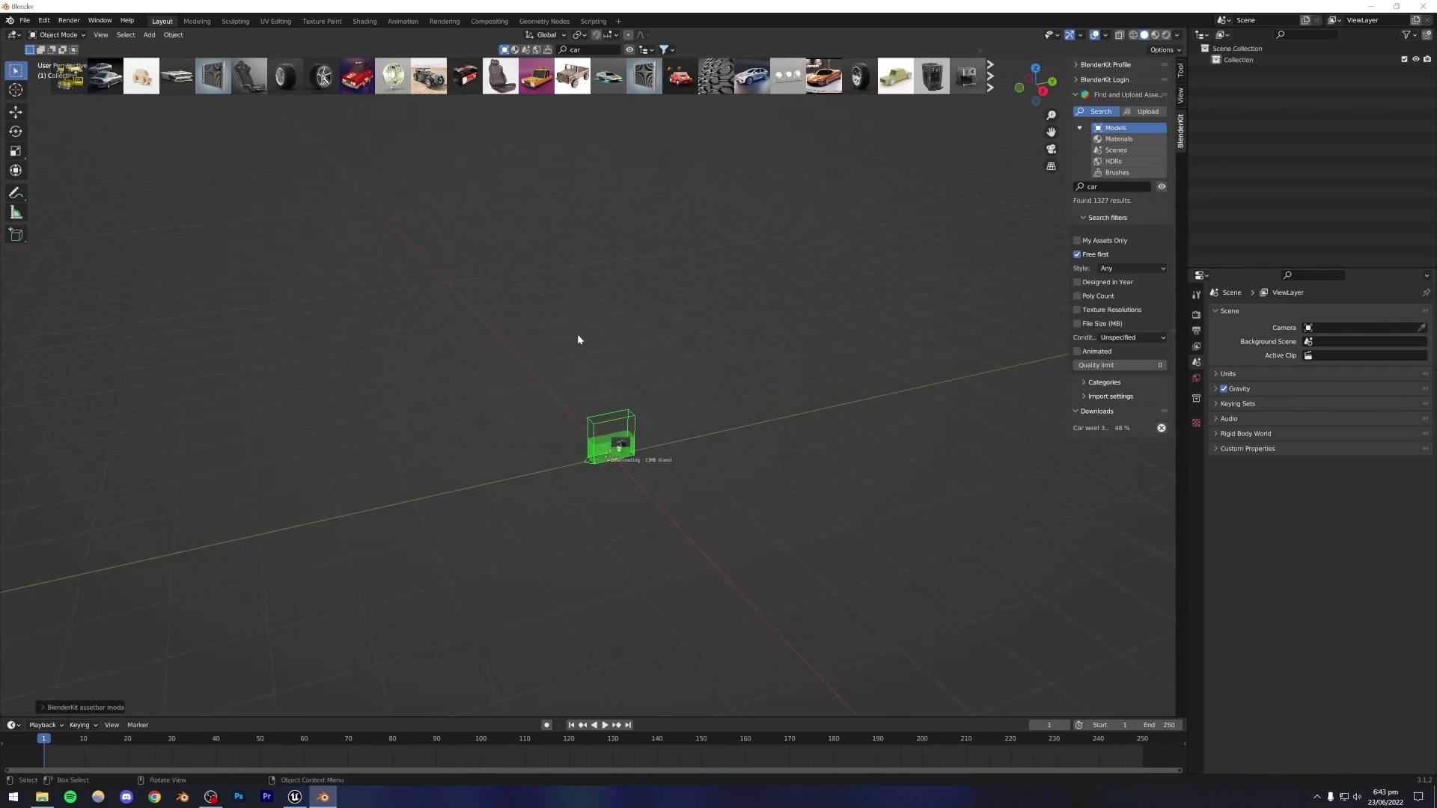
{"action": "mouse_move", "coordinate": [823, 76]}
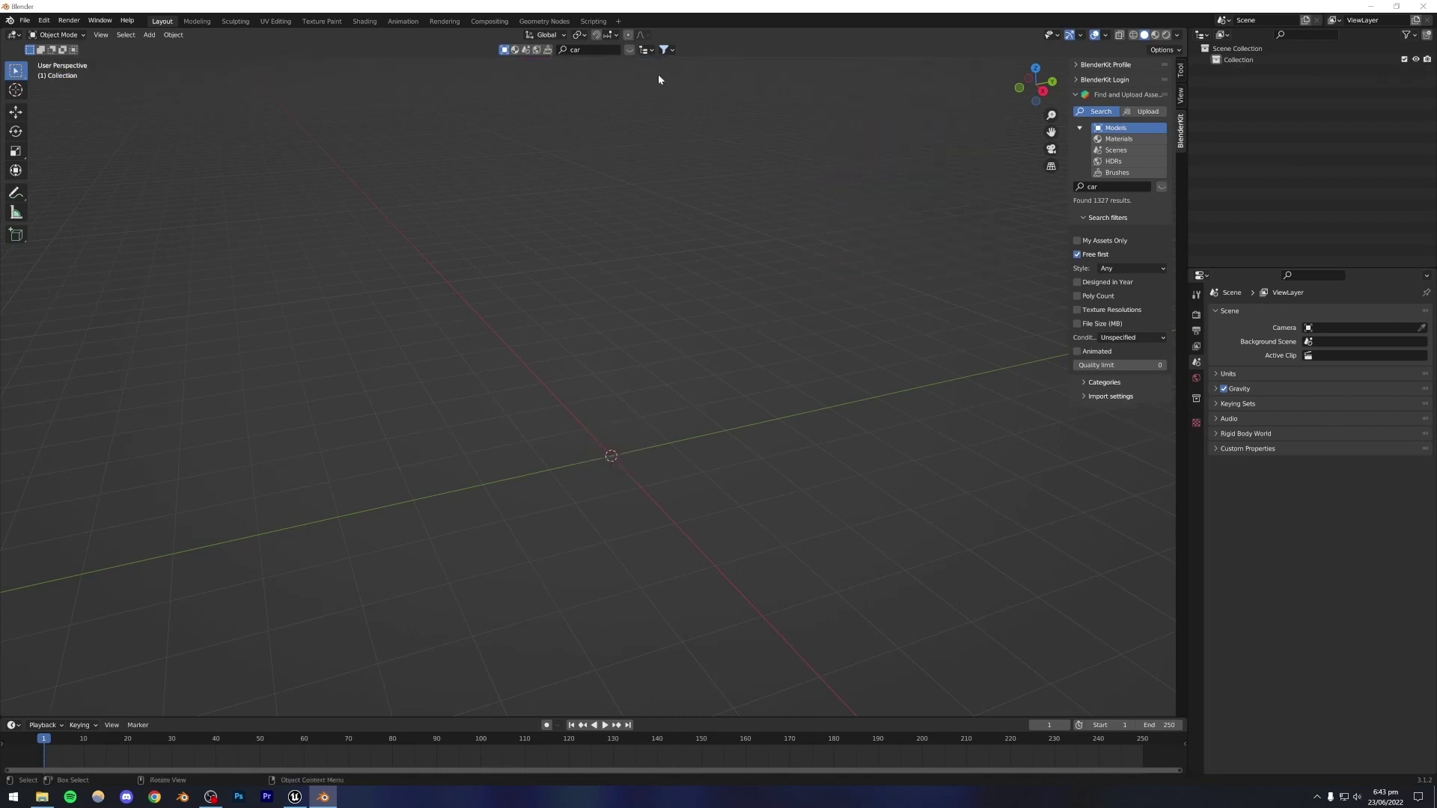
{"action": "left_click", "coordinate": [627, 50]}
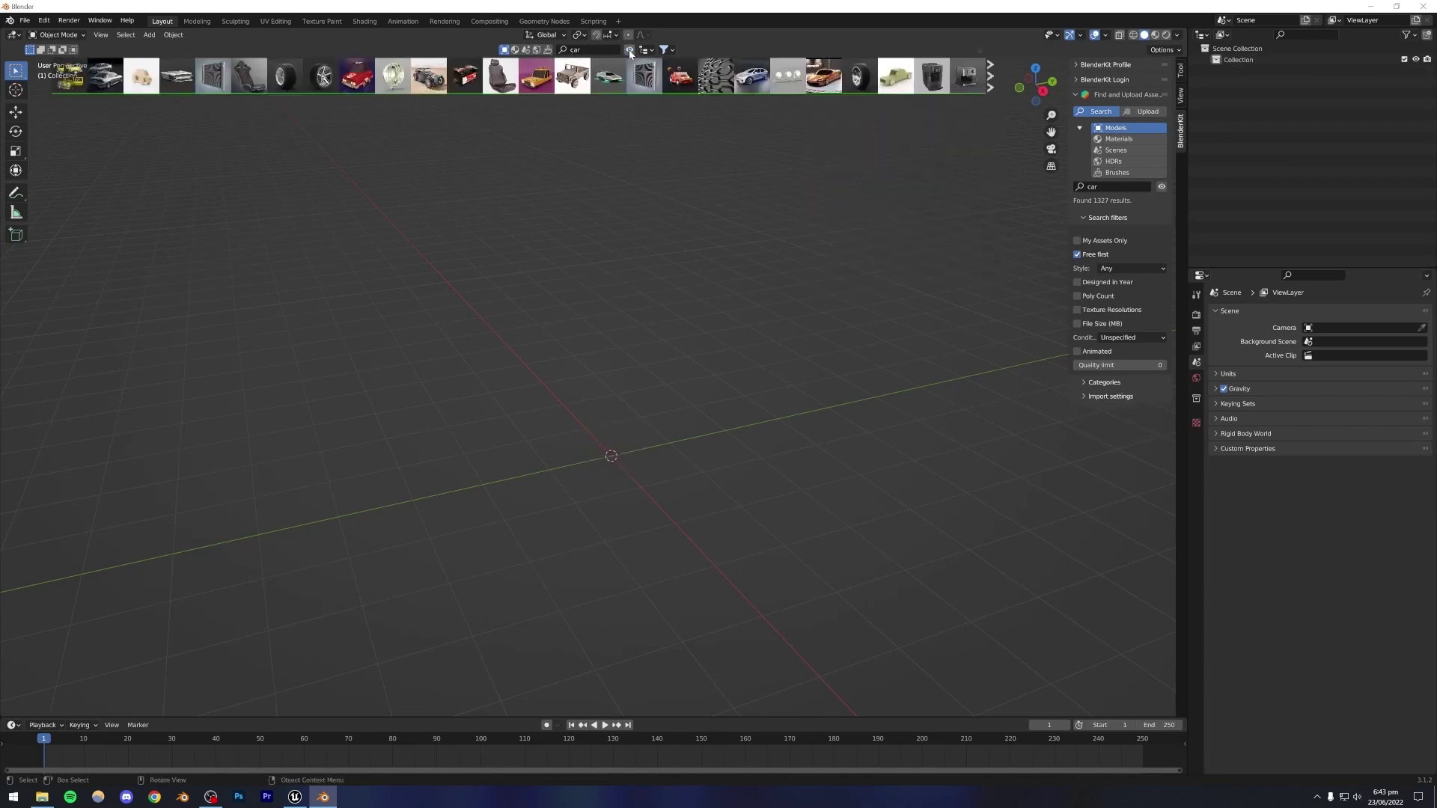
Add the McLaren 720S (2017) model from the BlenderKit results to the scene and inspect it from the side.
{"action": "left_click", "coordinate": [824, 76]}
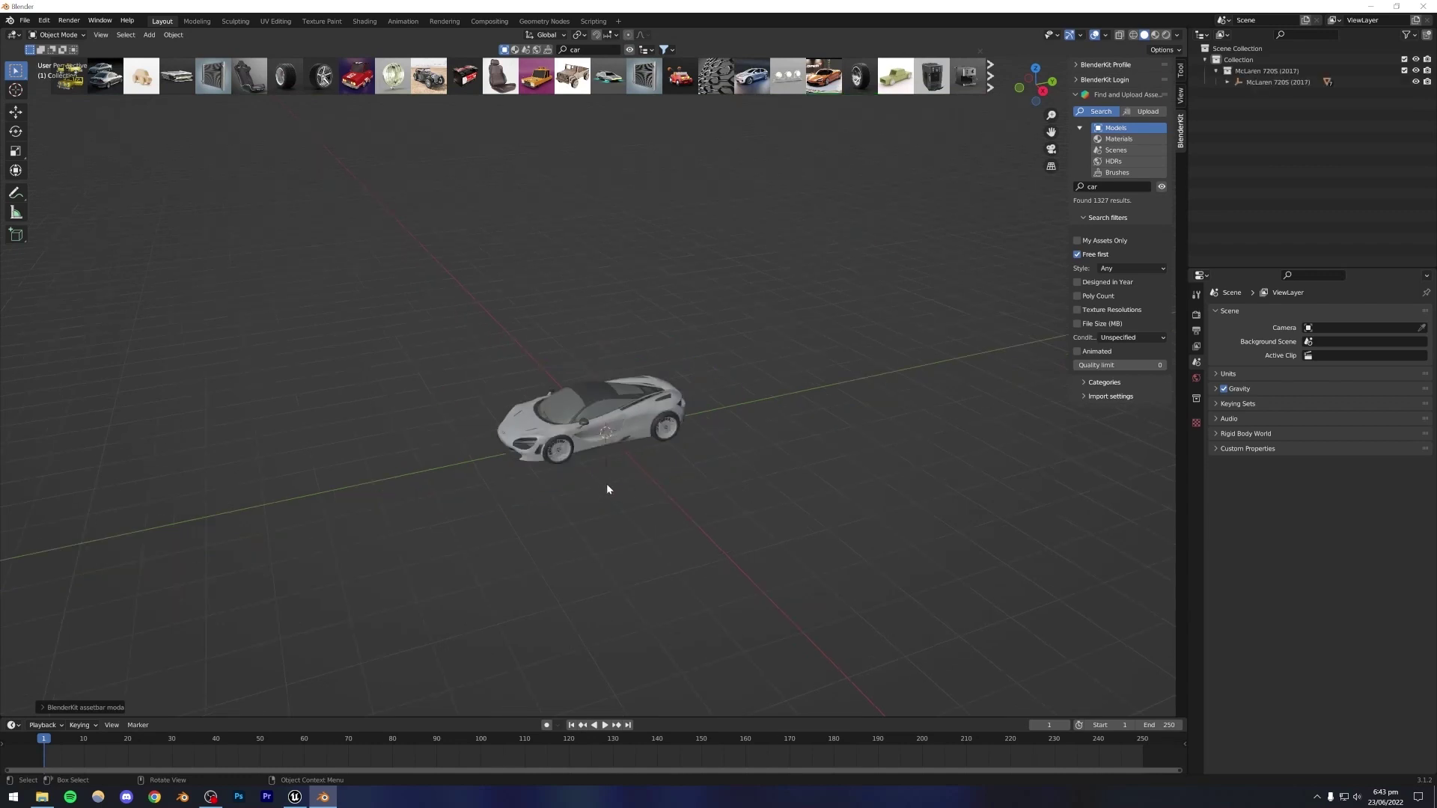
{"action": "middle_click_drag", "start_coordinate": [592, 477], "coordinate": [627, 448]}
{"action": "scroll", "coordinate": [635, 465], "scroll_direction": "up", "scroll_amount": 6}
{"action": "scroll", "coordinate": [591, 476], "scroll_direction": "up", "scroll_amount": 5}
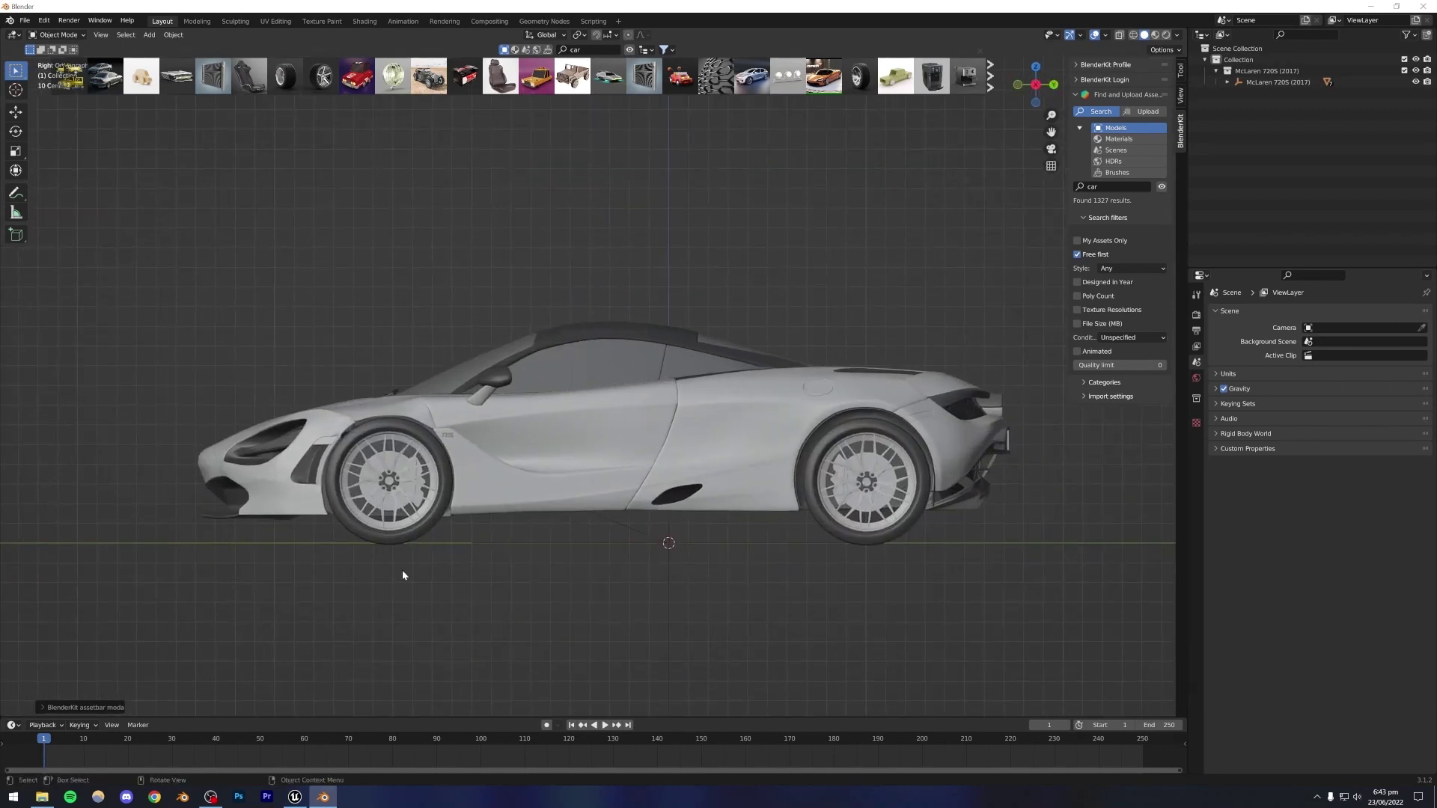
{"action": "middle_click_drag", "start_coordinate": [510, 544], "coordinate": [621, 566]}
{"action": "scroll", "coordinate": [582, 570], "scroll_direction": "down", "scroll_amount": 5}
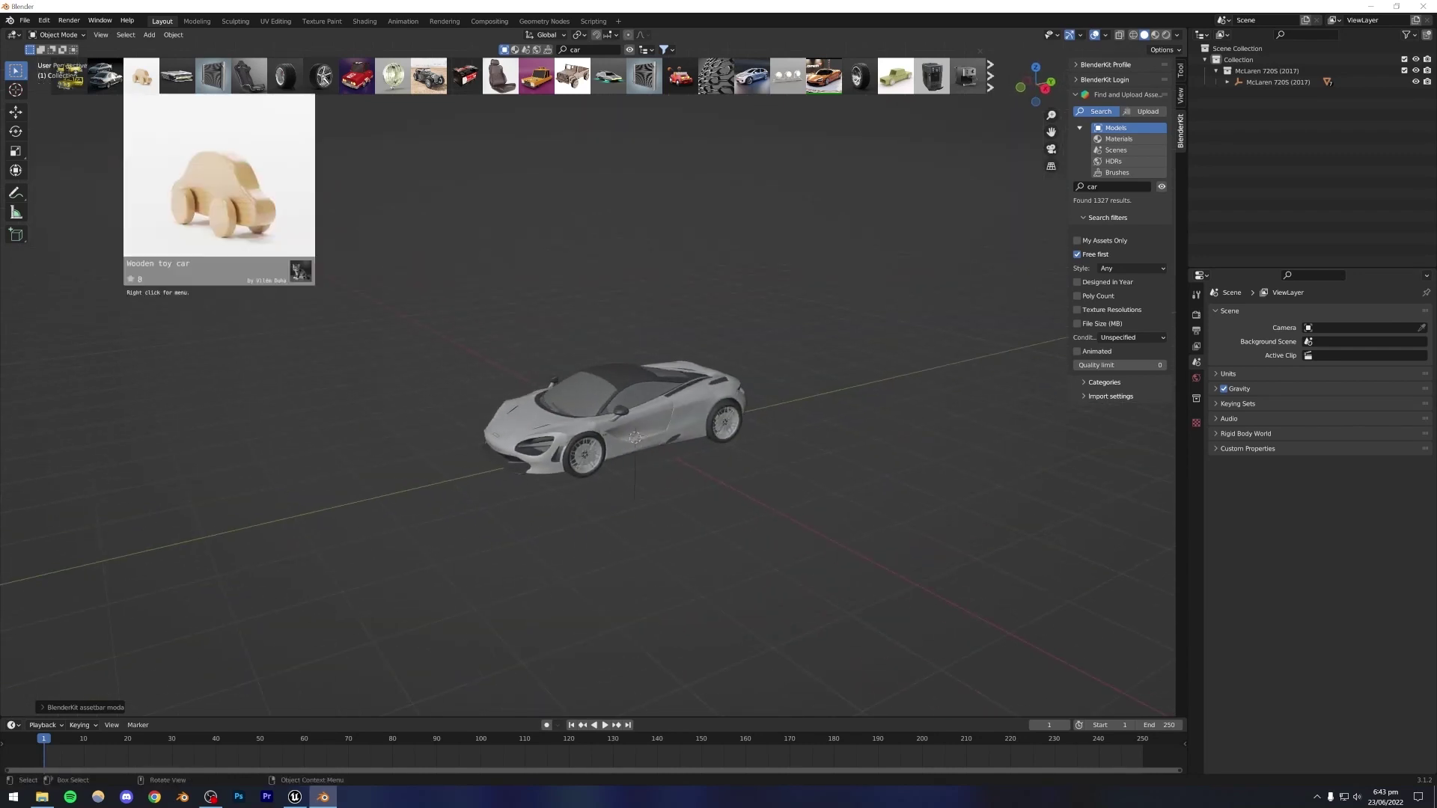
{"action": "left_click", "coordinate": [22, 21]}
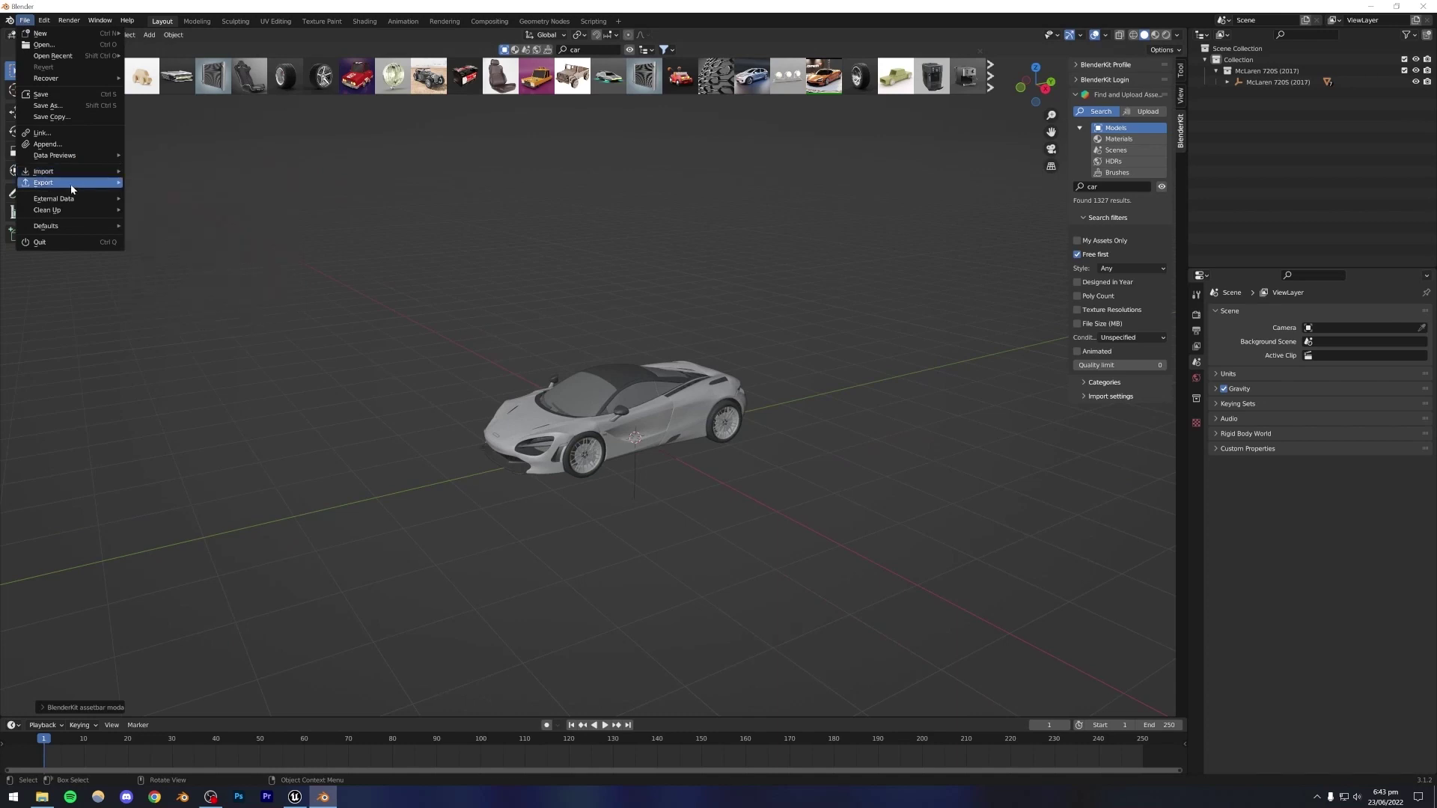
{"action": "mouse_move", "coordinate": [97, 186]}
{"action": "left_click", "coordinate": [159, 283]}
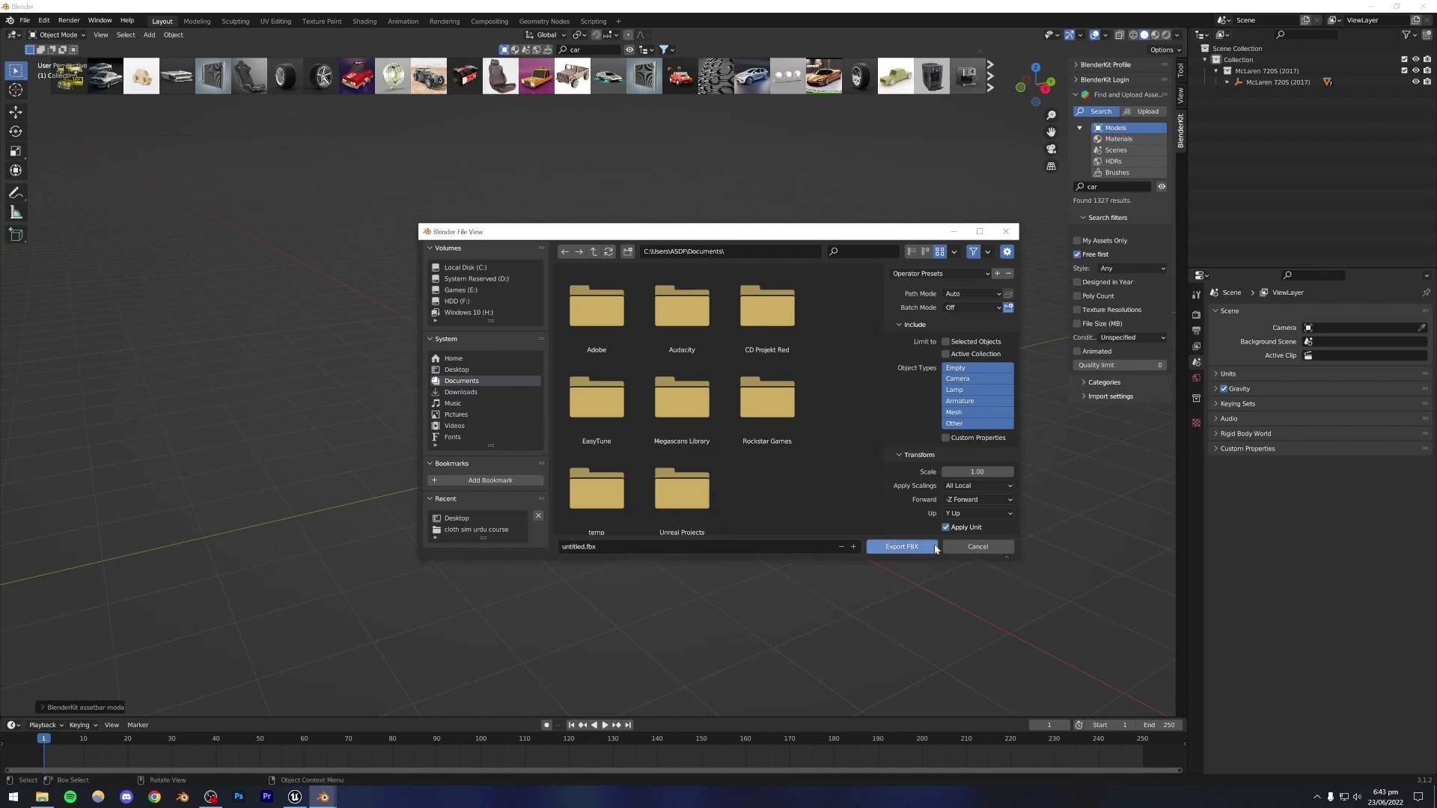
{"action": "left_click", "coordinate": [455, 369]}
{"action": "scroll", "coordinate": [733, 436], "scroll_direction": "down", "scroll_amount": 2}
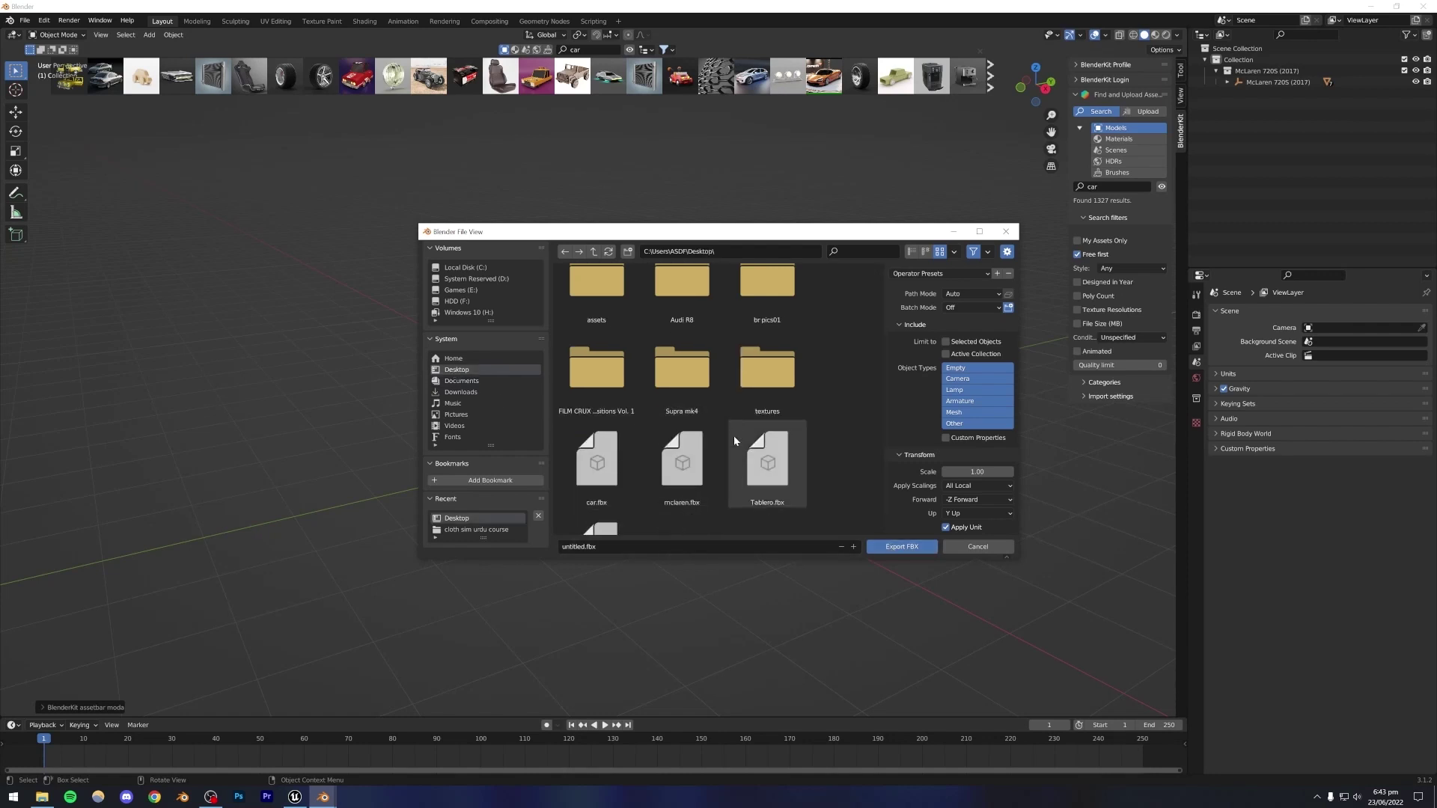
{"action": "left_click", "coordinate": [679, 449]}
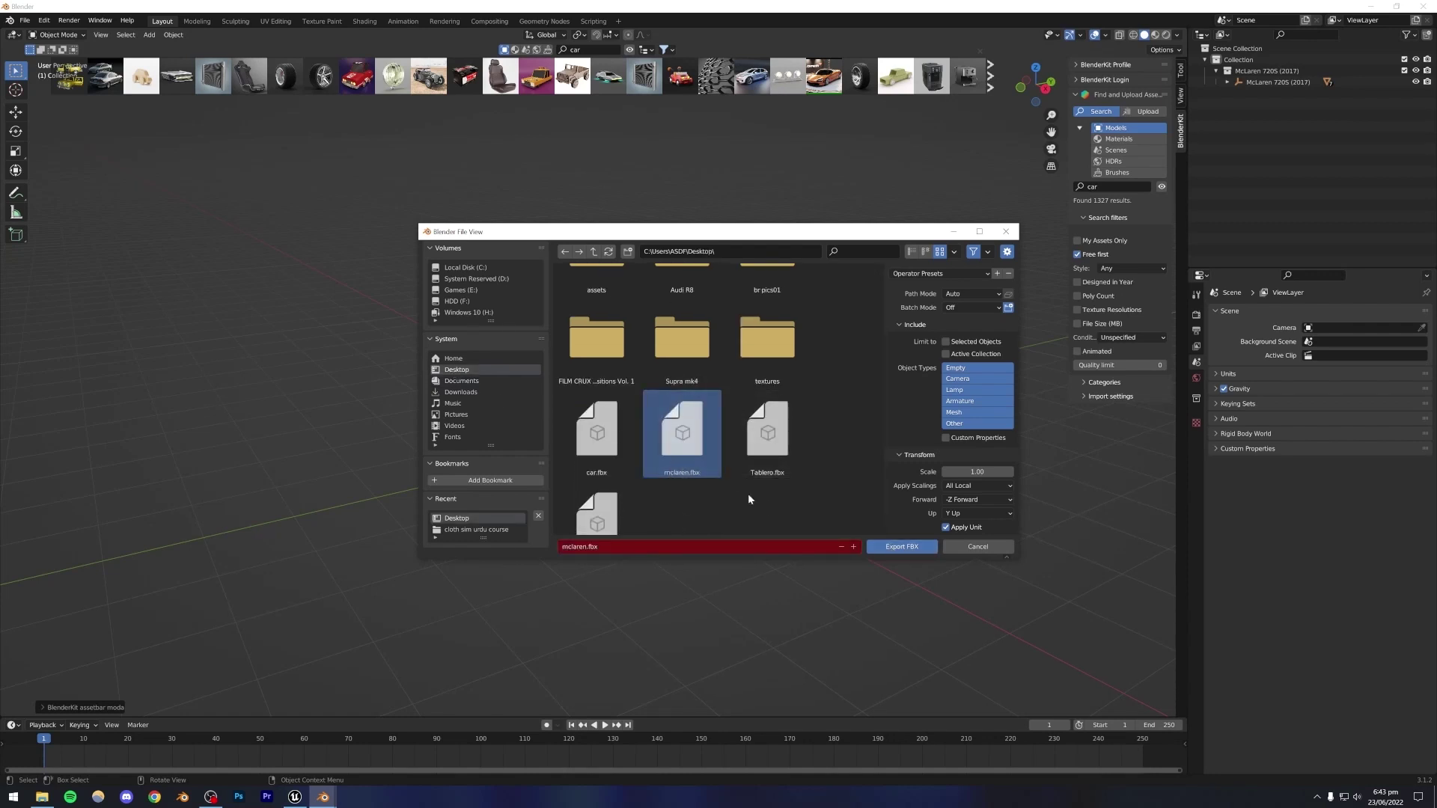
{"action": "left_click", "coordinate": [977, 549]}
Switch to Unreal Engine and open the car folder inside the project's Content folder.
{"action": "left_click", "coordinate": [294, 797]}
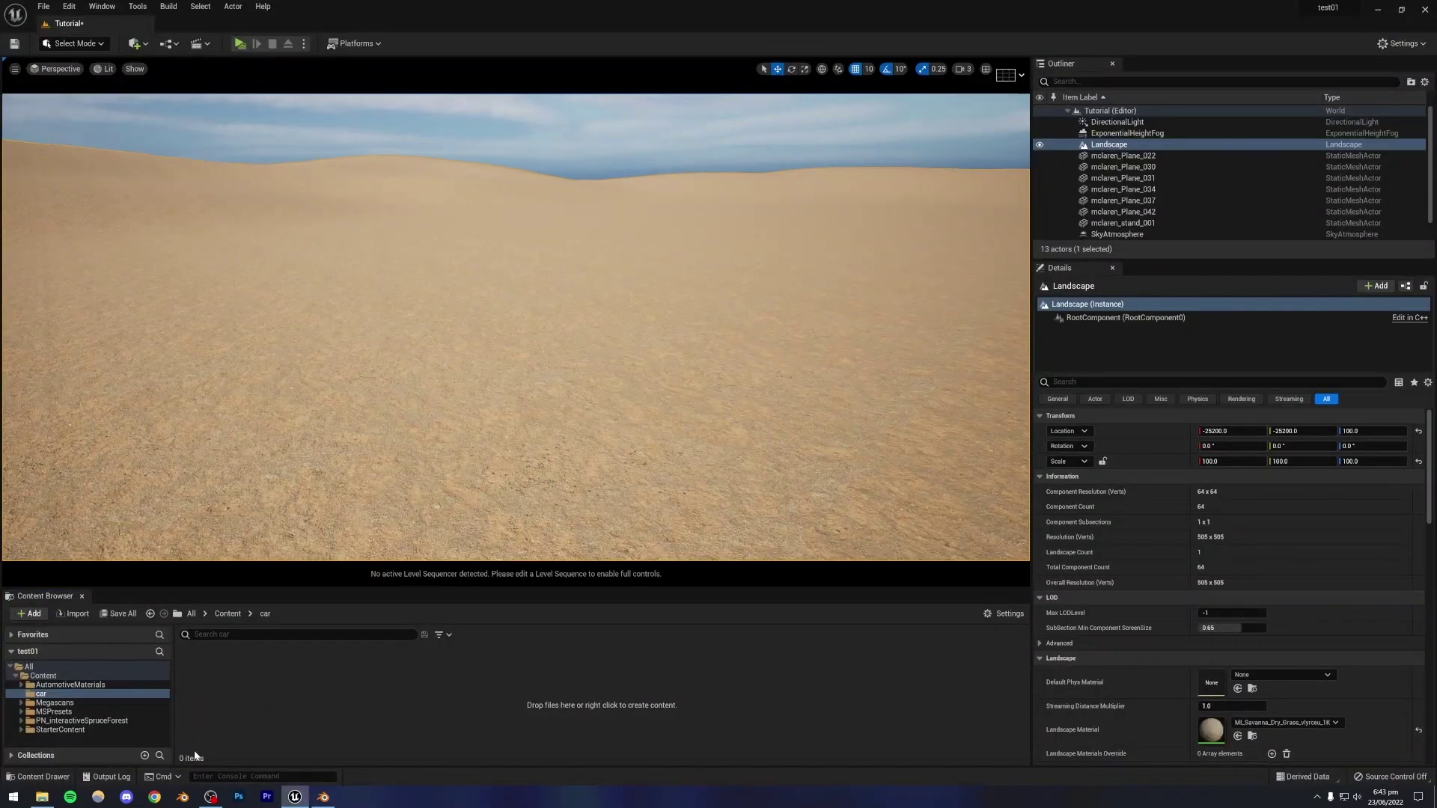
{"action": "left_click", "coordinate": [42, 797]}
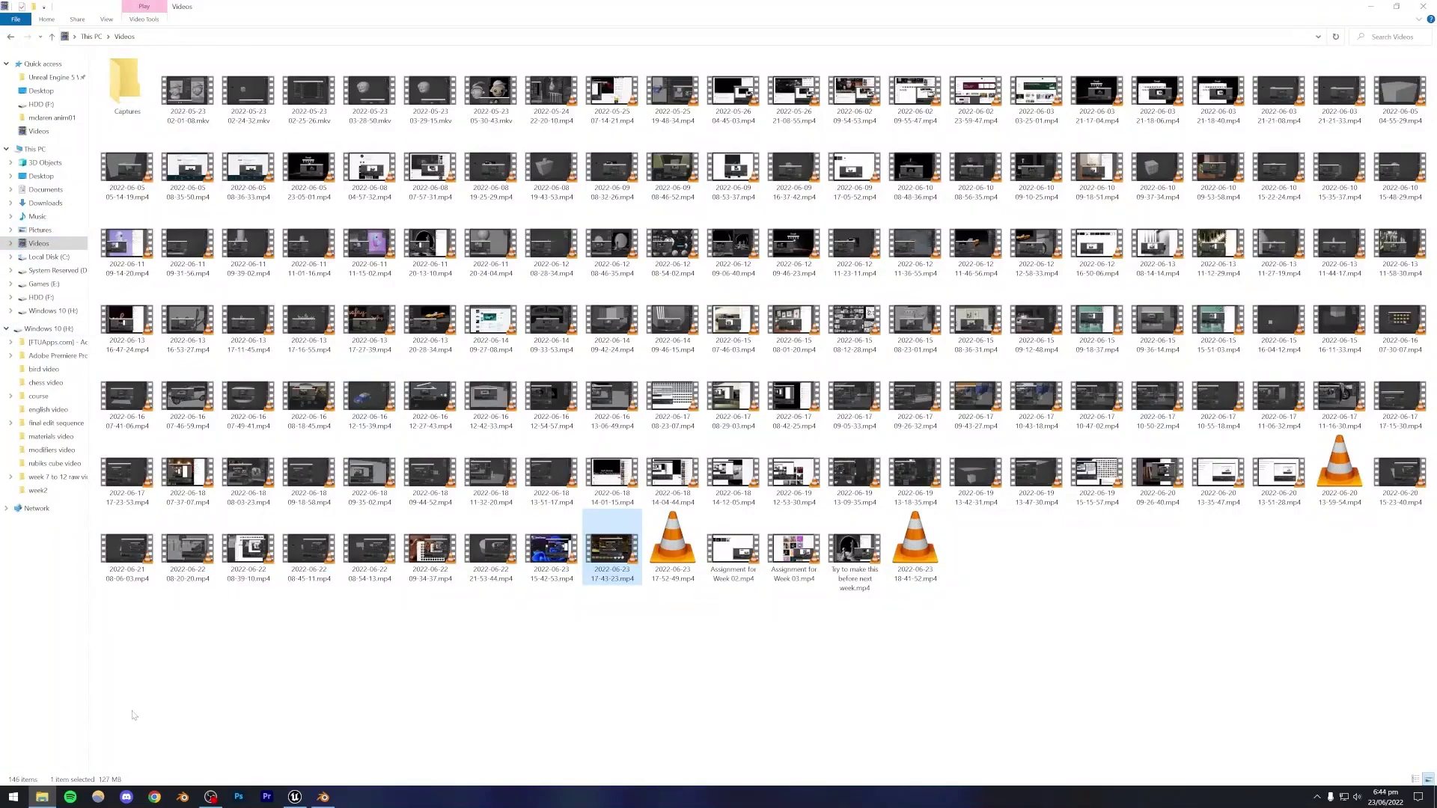
{"action": "left_click", "coordinate": [296, 797]}
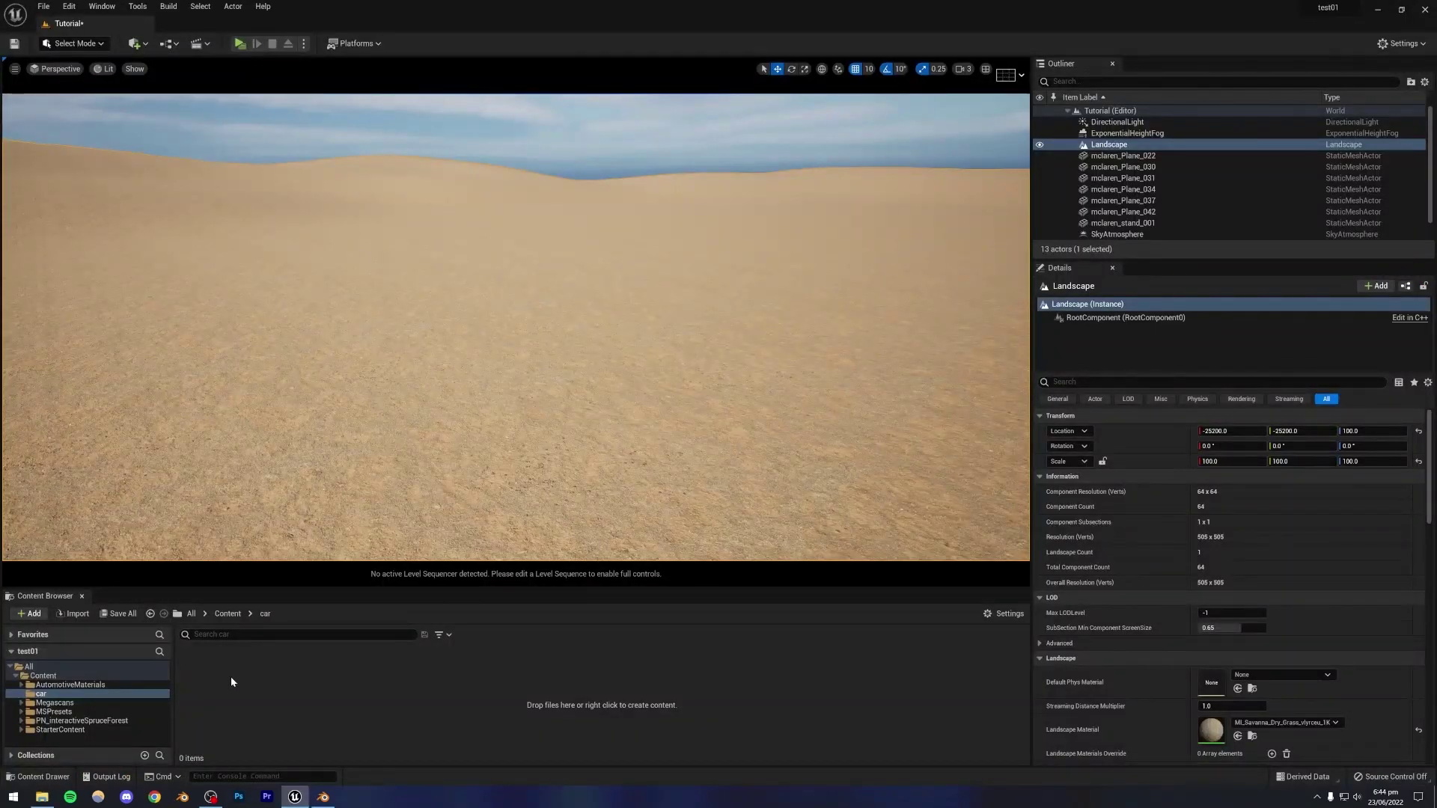
{"action": "right_click", "coordinate": [41, 676]}
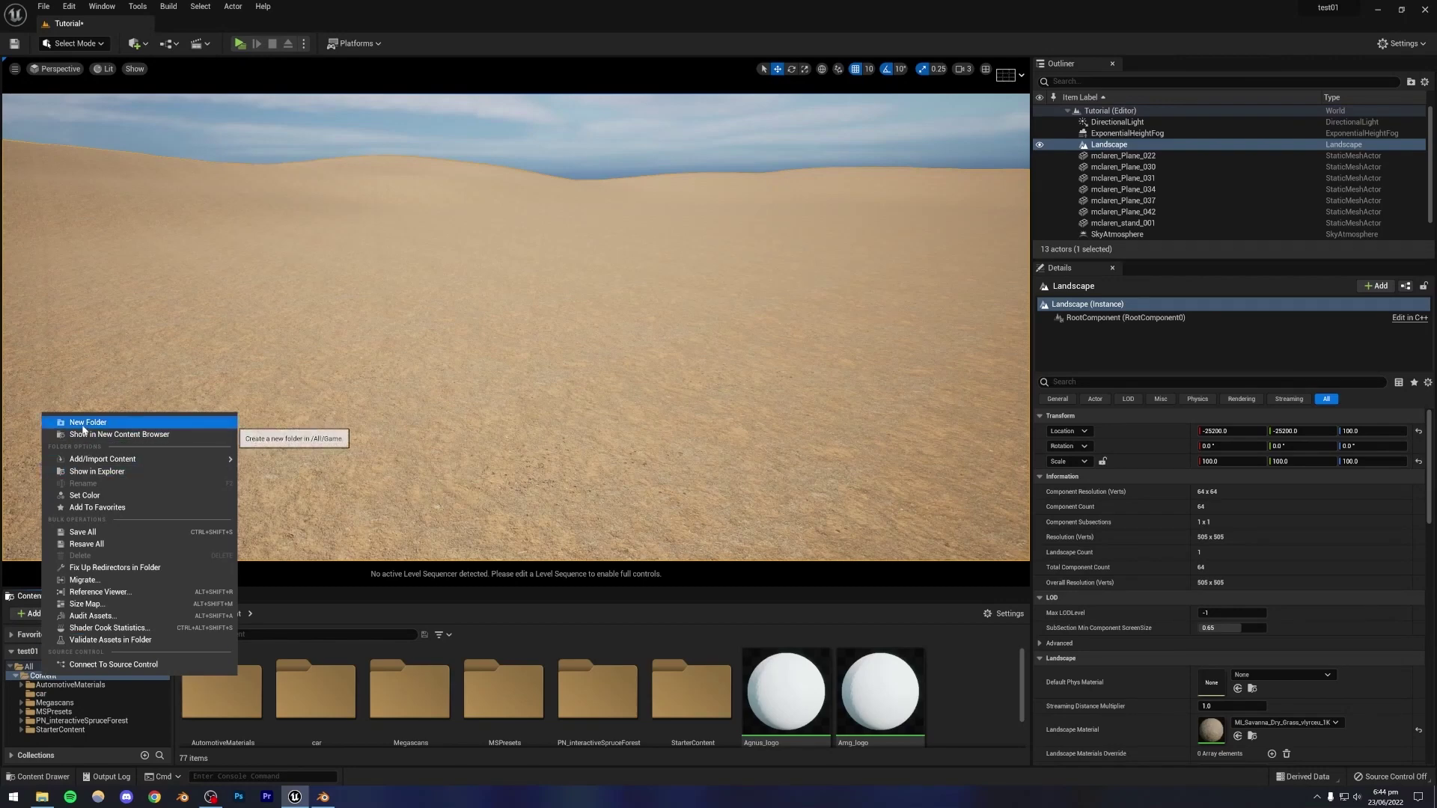
{"action": "left_click", "coordinate": [41, 694]}
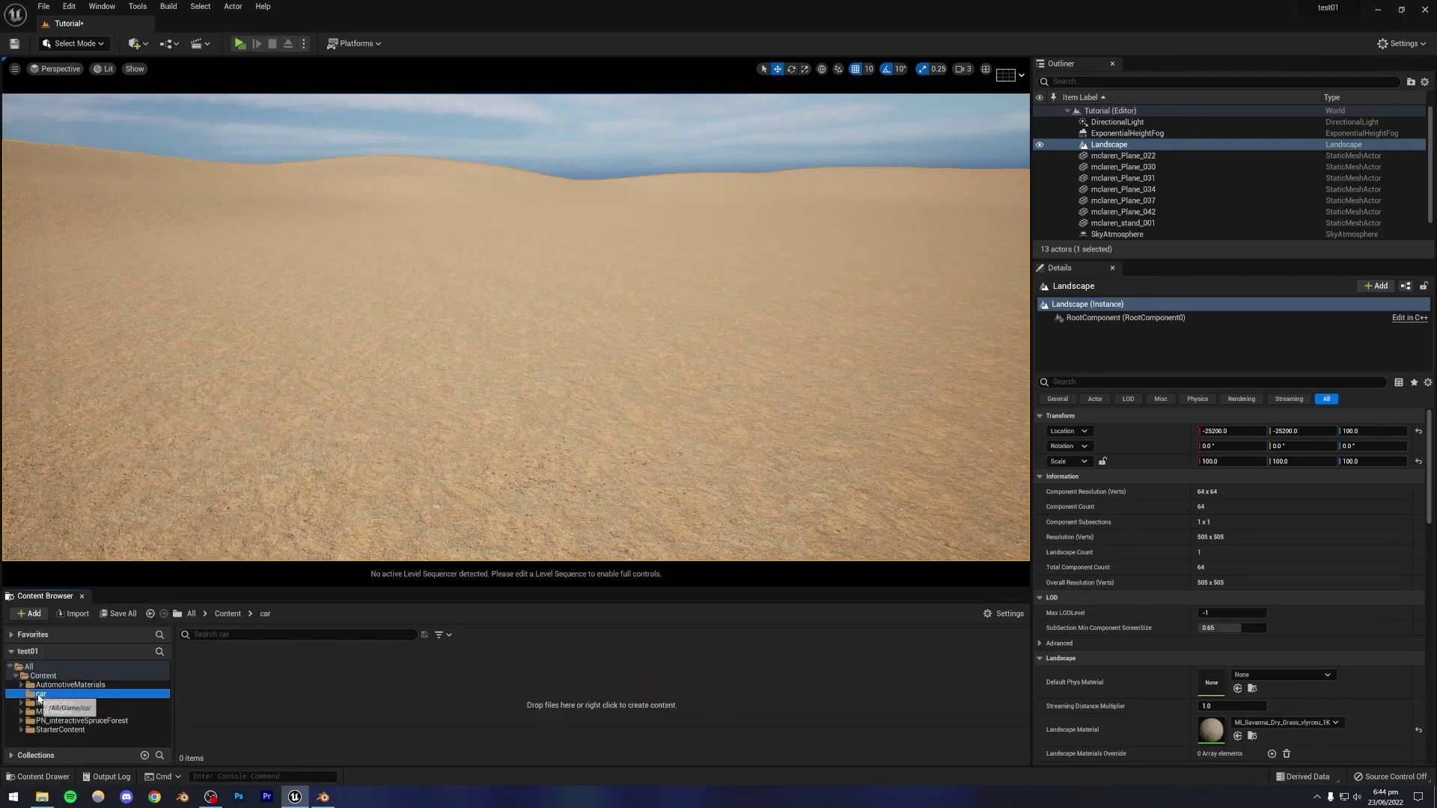
Import all of mclaren.fbx from the Desktop into the car folder with the default FBX options, and dismiss the message log.
{"action": "left_click", "coordinate": [43, 797]}
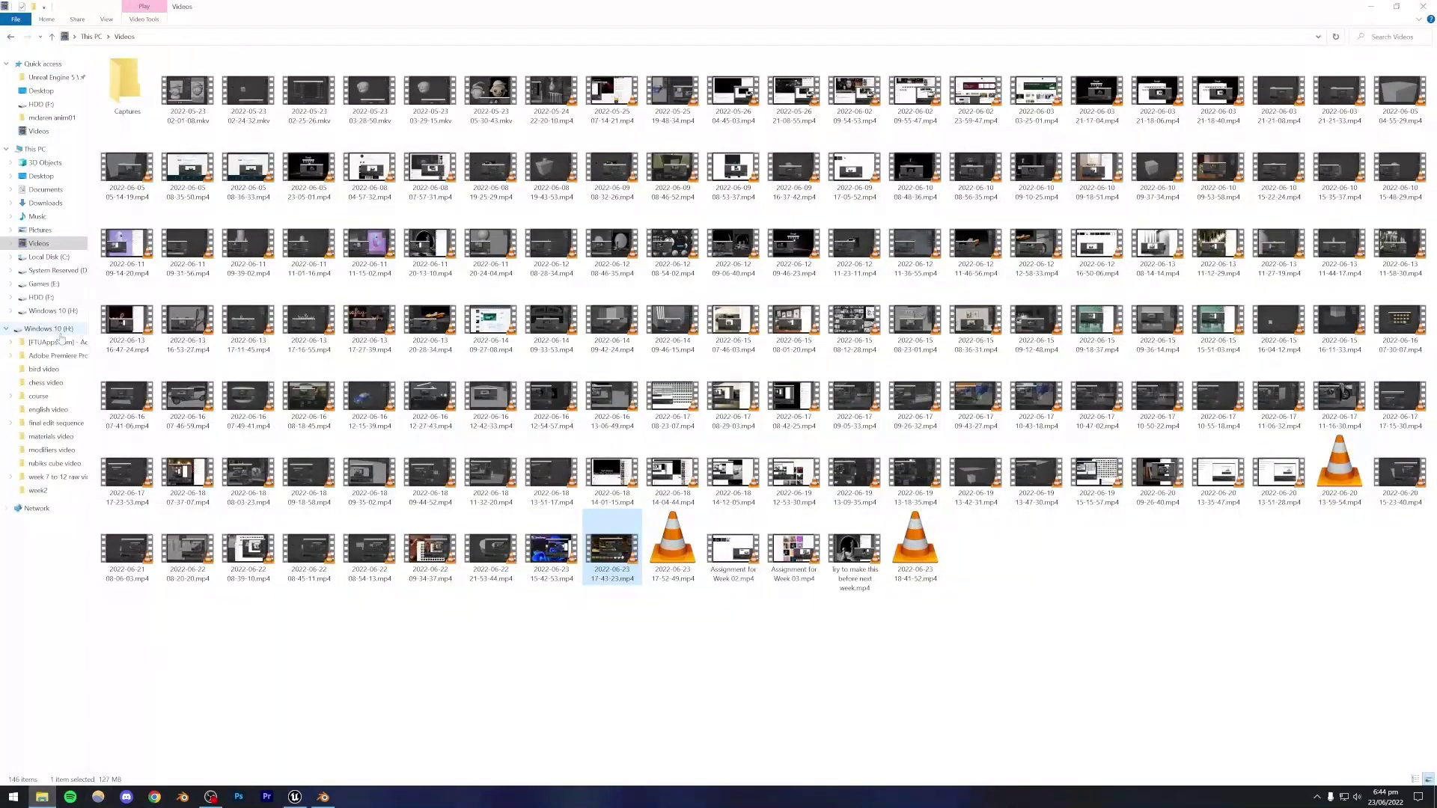
{"action": "left_click", "coordinate": [41, 90]}
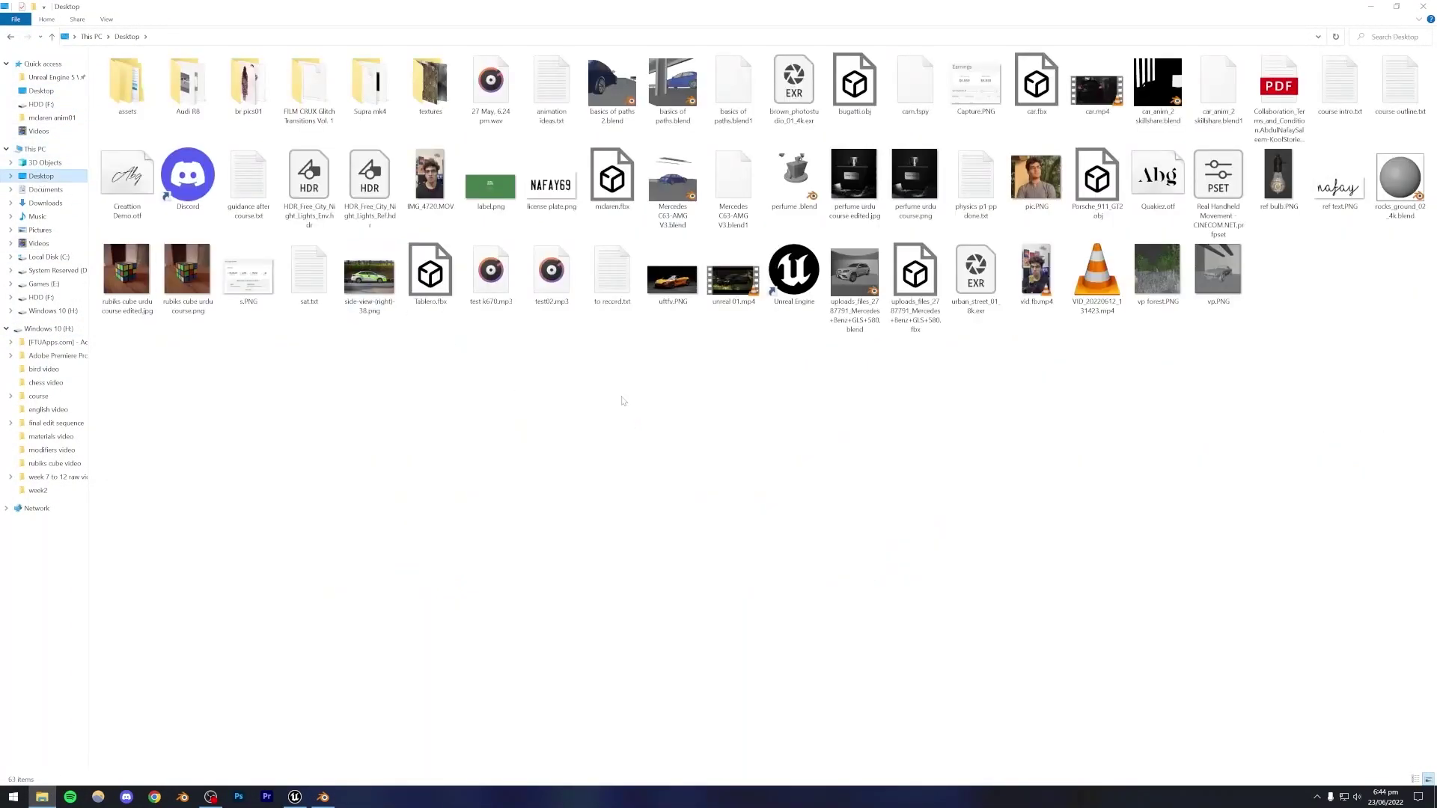
{"action": "left_click", "coordinate": [616, 192]}
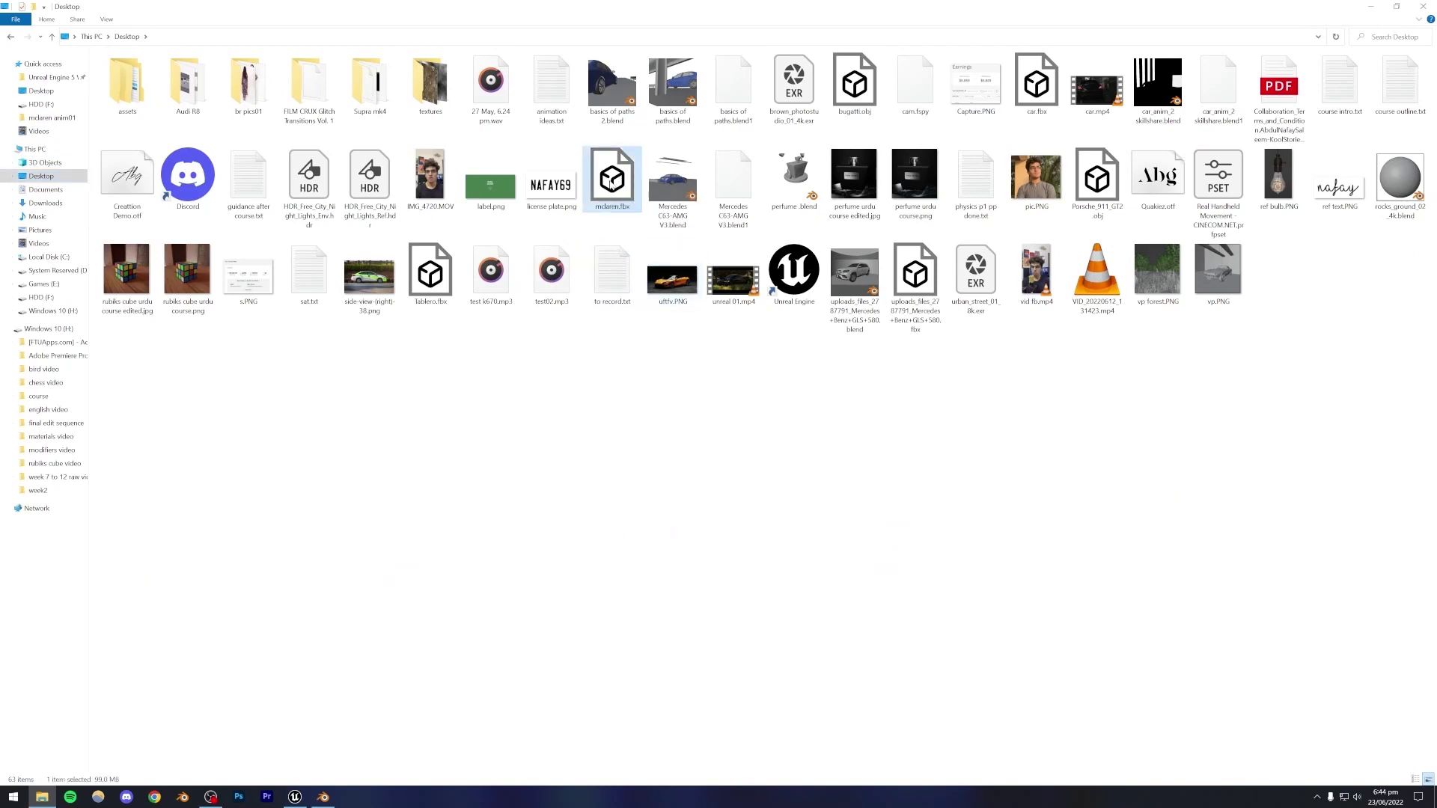
{"action": "left_click_drag", "start_coordinate": [611, 183], "coordinate": [272, 683]}
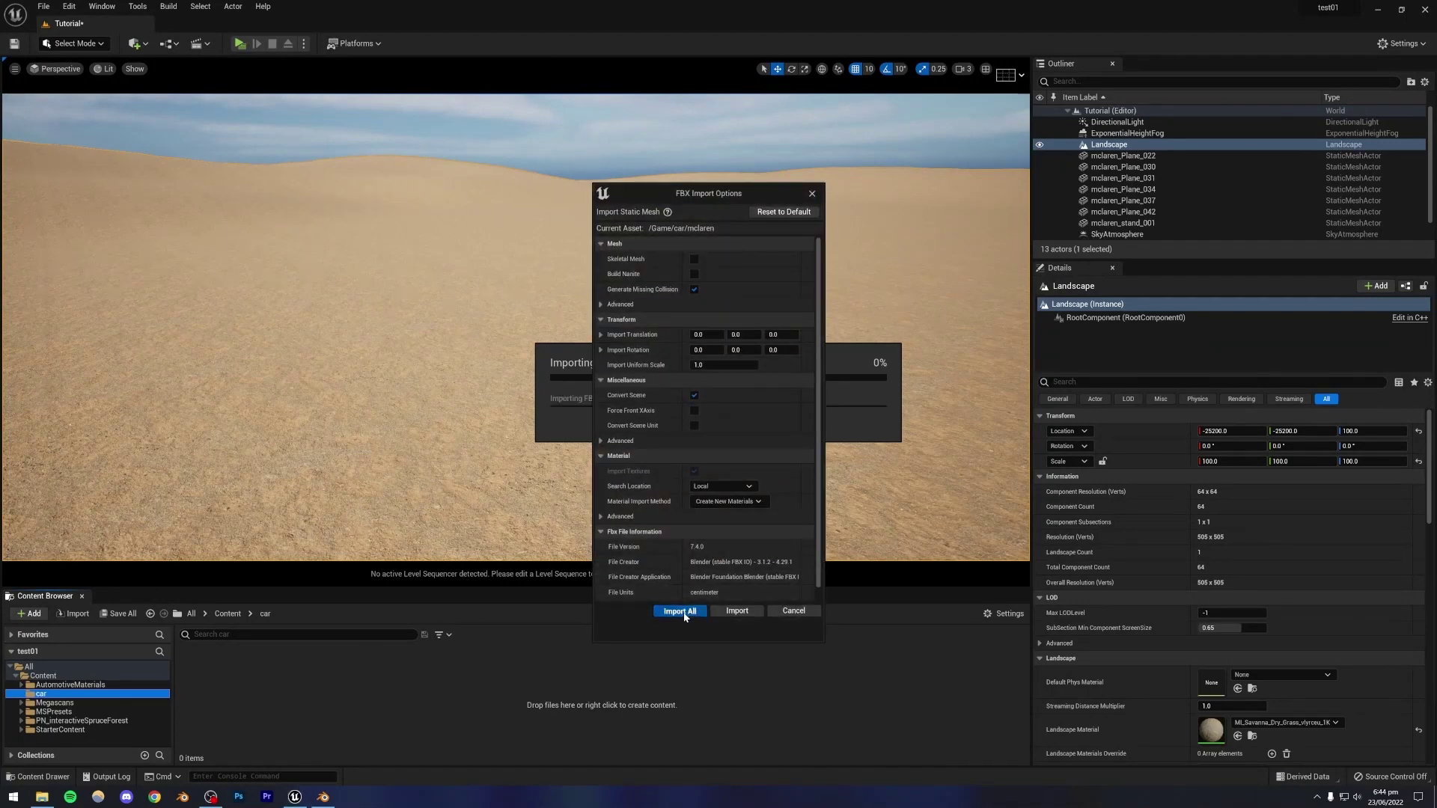
{"action": "left_click", "coordinate": [682, 608]}
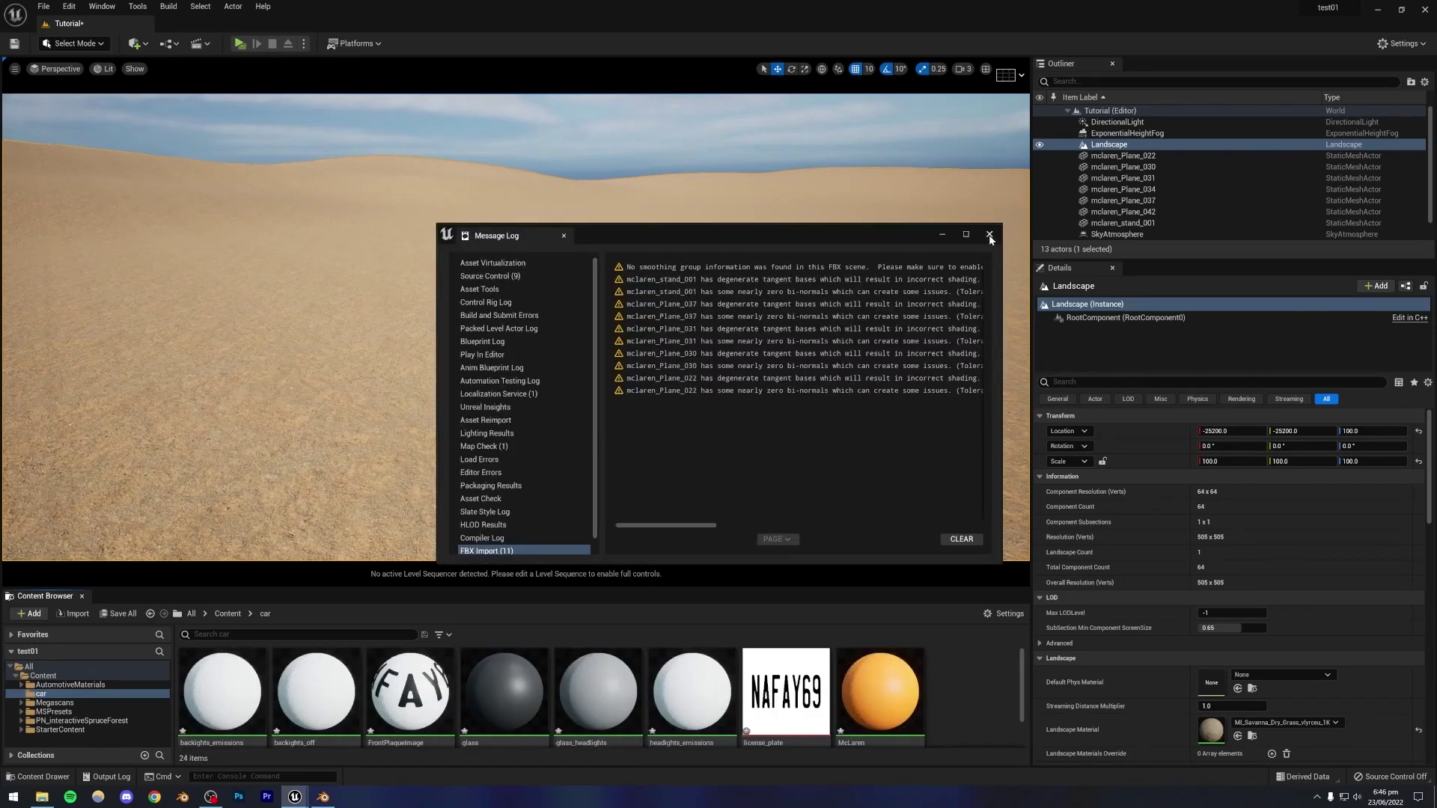
{"action": "left_click", "coordinate": [989, 235]}
Select the seven McLaren static meshes, mclaren_Plane_022 through mclaren_stand_001, in the car folder and place them together on the landscape.
{"action": "scroll", "coordinate": [430, 714], "scroll_direction": "down", "scroll_amount": 1}
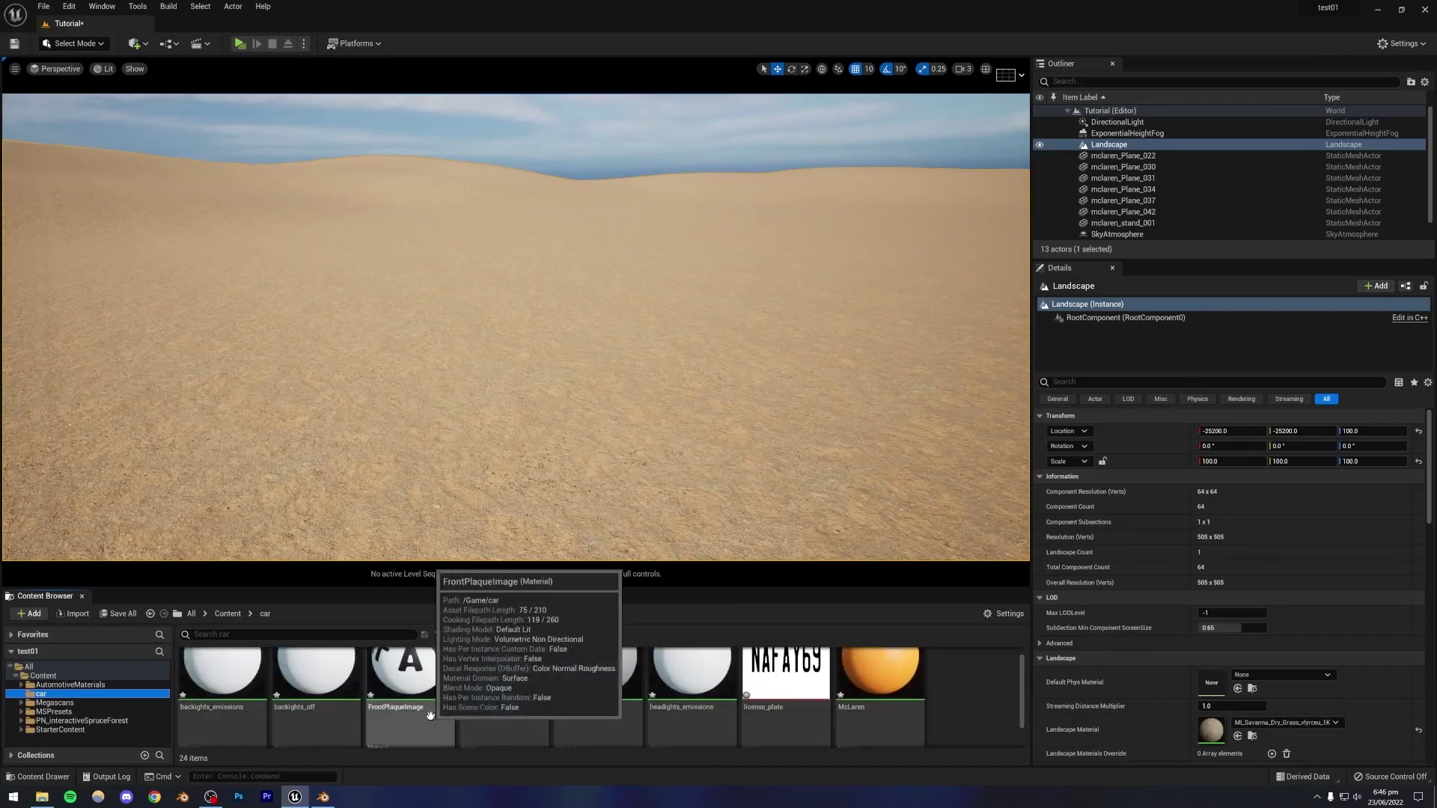
{"action": "scroll", "coordinate": [430, 715], "scroll_direction": "down", "scroll_amount": 3}
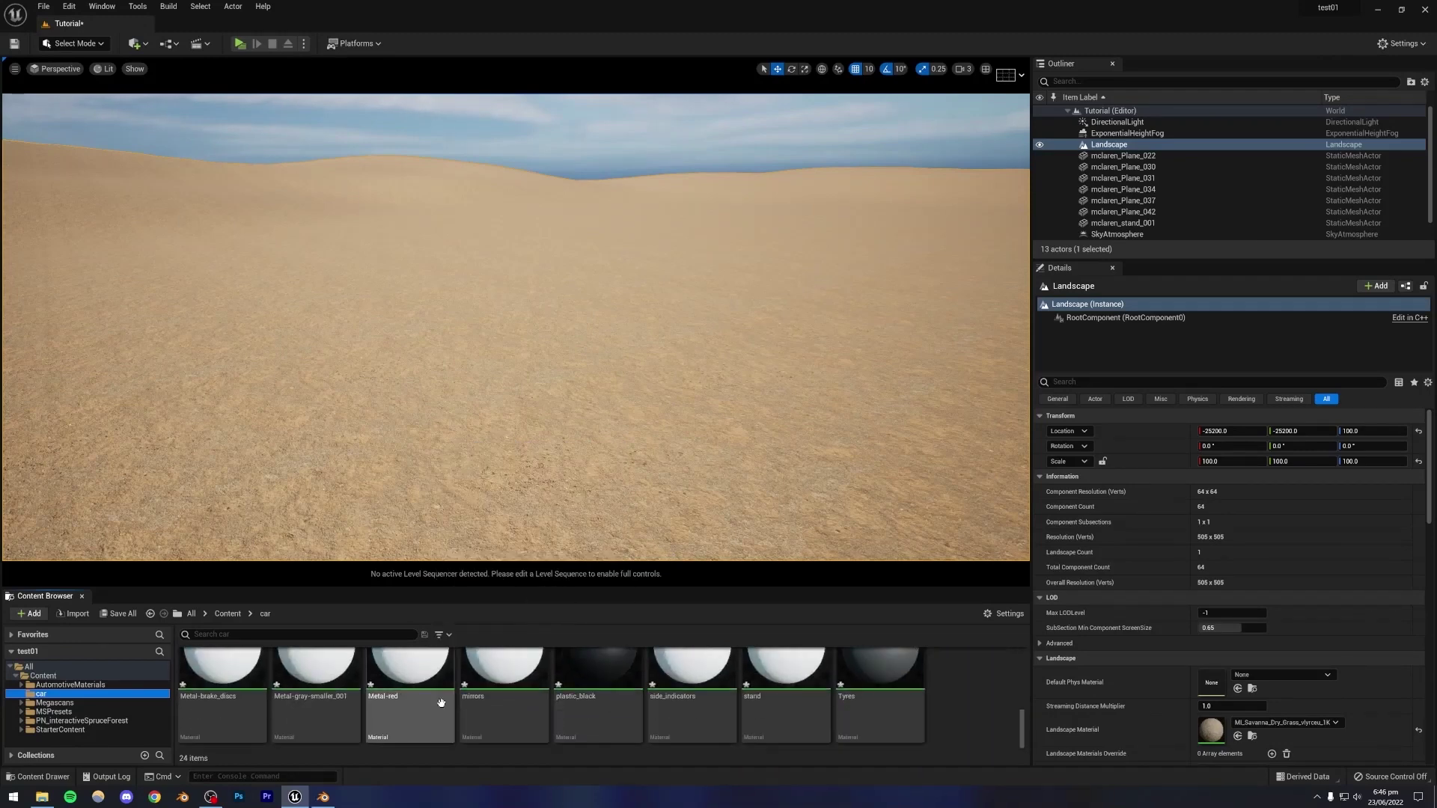
{"action": "scroll", "coordinate": [441, 702], "scroll_direction": "up", "scroll_amount": 3}
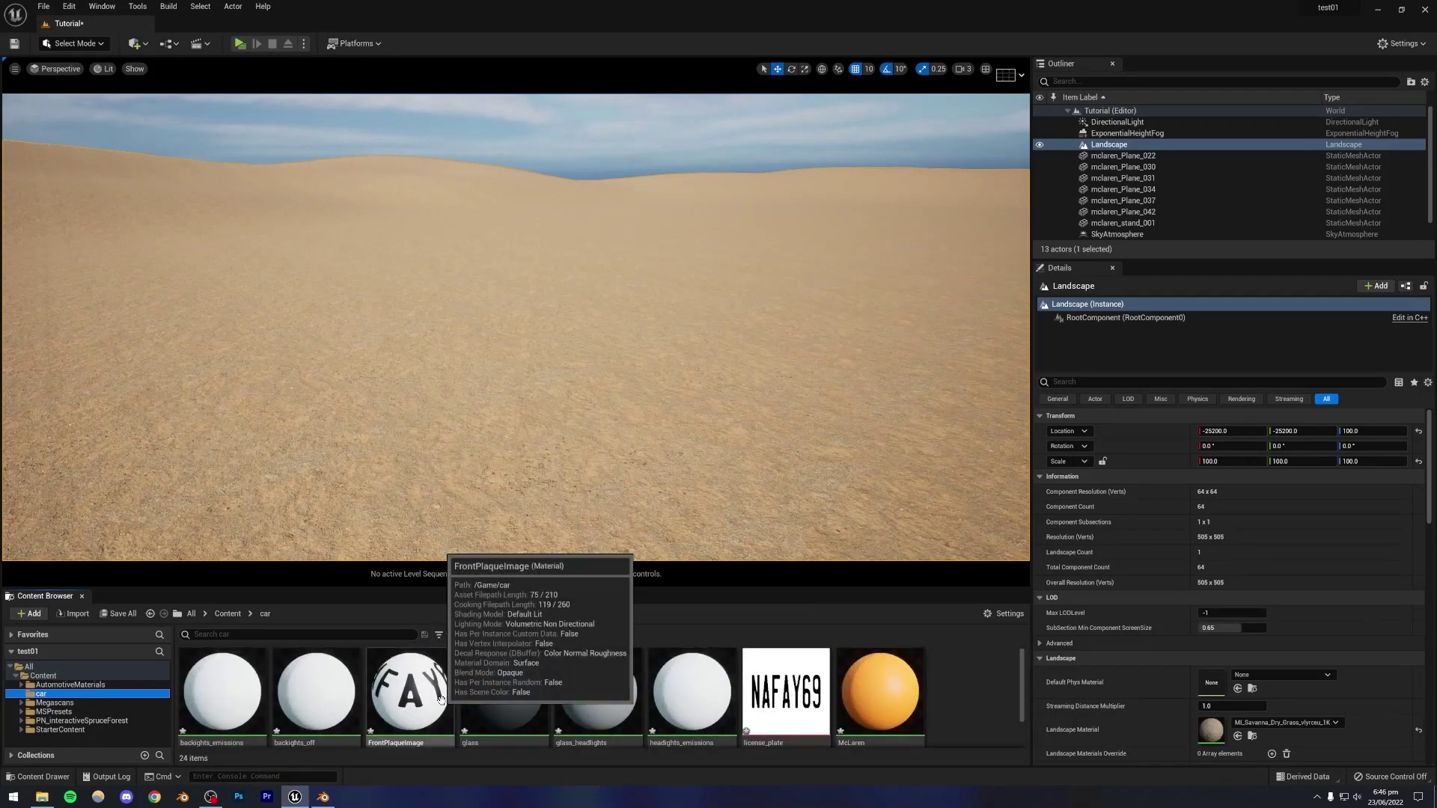
{"action": "scroll", "coordinate": [440, 700], "scroll_direction": "down", "scroll_amount": 4}
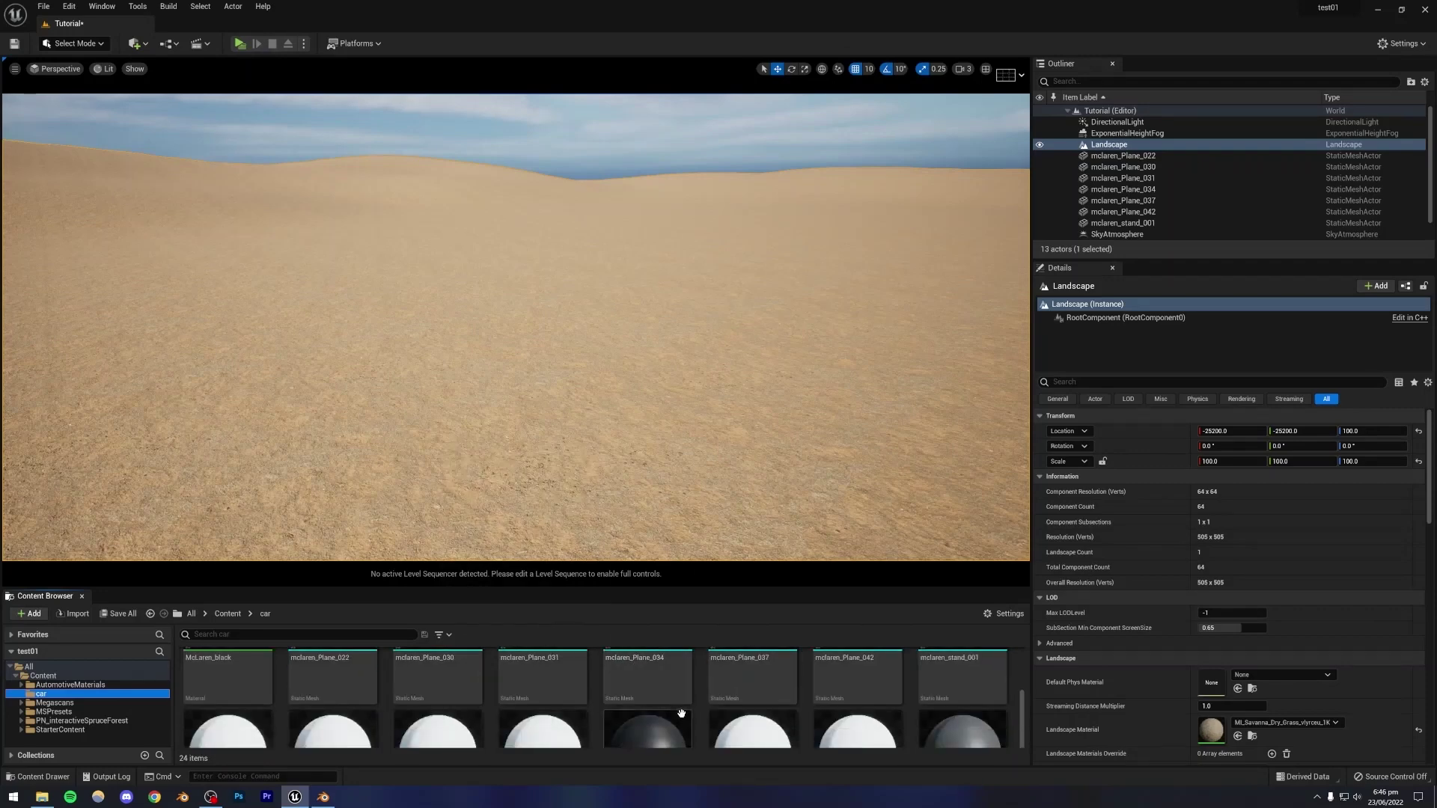
{"action": "scroll", "coordinate": [681, 713], "scroll_direction": "up", "scroll_amount": 1}
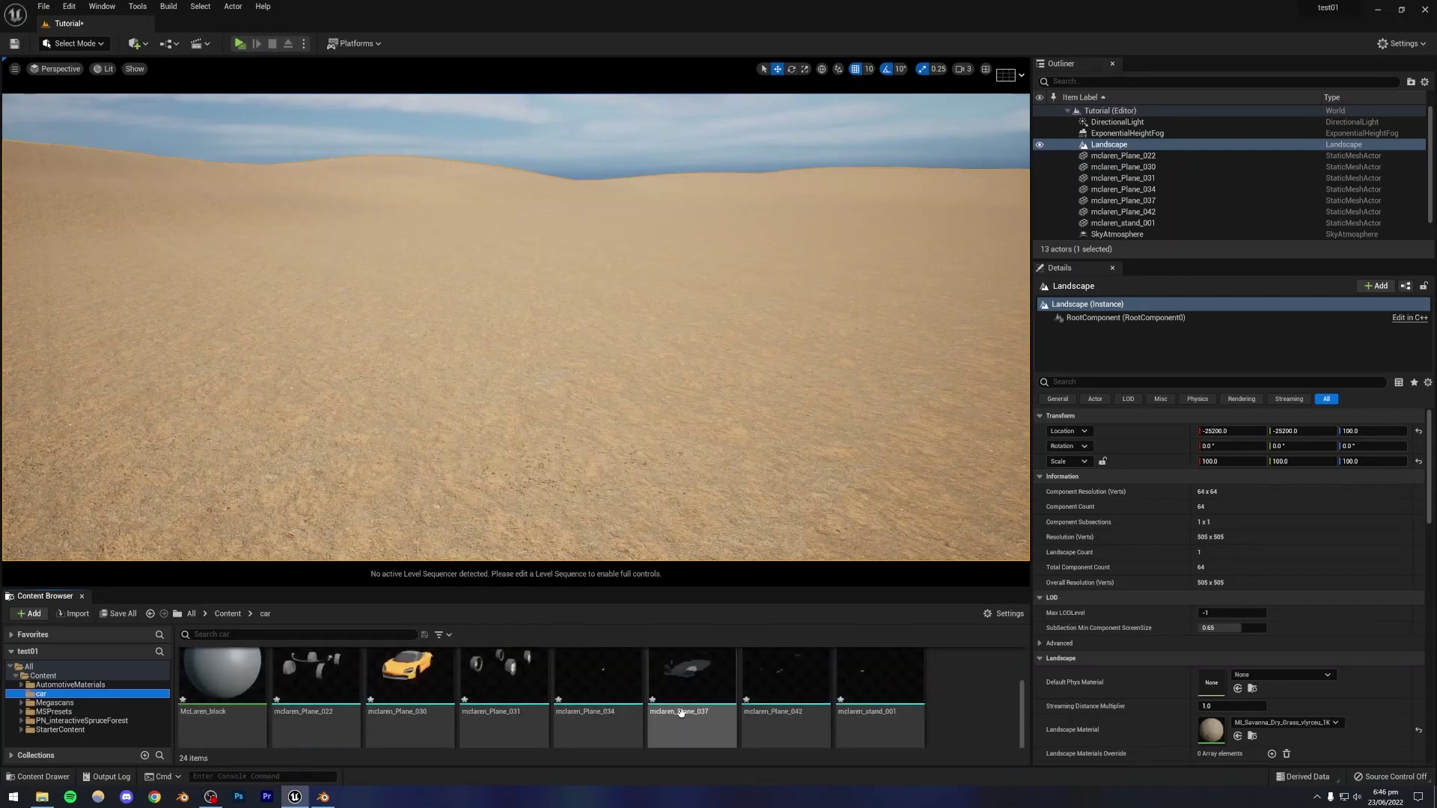
{"action": "left_click", "coordinate": [319, 686]}
{"action": "left_click", "coordinate": [902, 688], "text": "shift"}
{"action": "scroll", "coordinate": [737, 700], "scroll_direction": "down", "scroll_amount": 2}
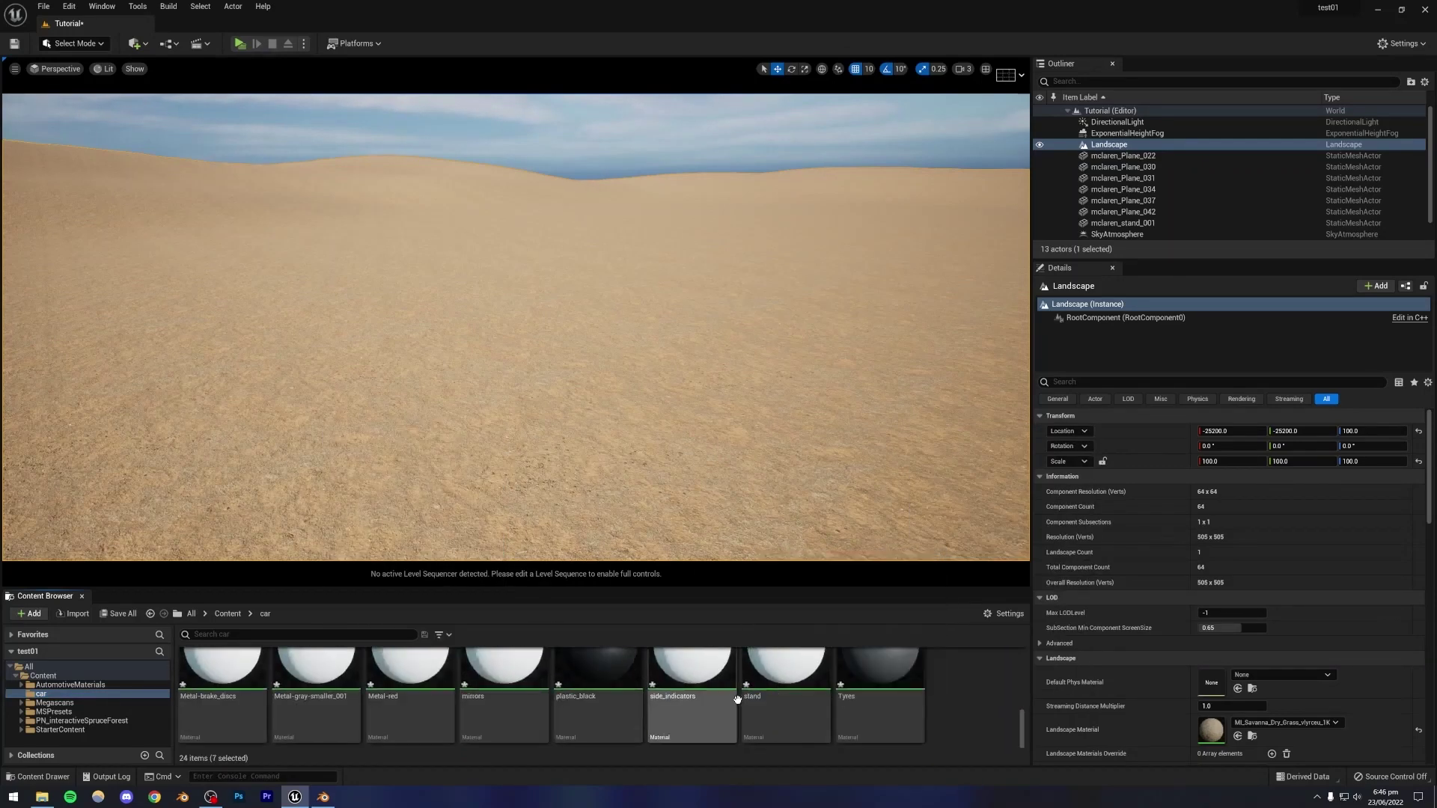
{"action": "scroll", "coordinate": [737, 699], "scroll_direction": "up", "scroll_amount": 4}
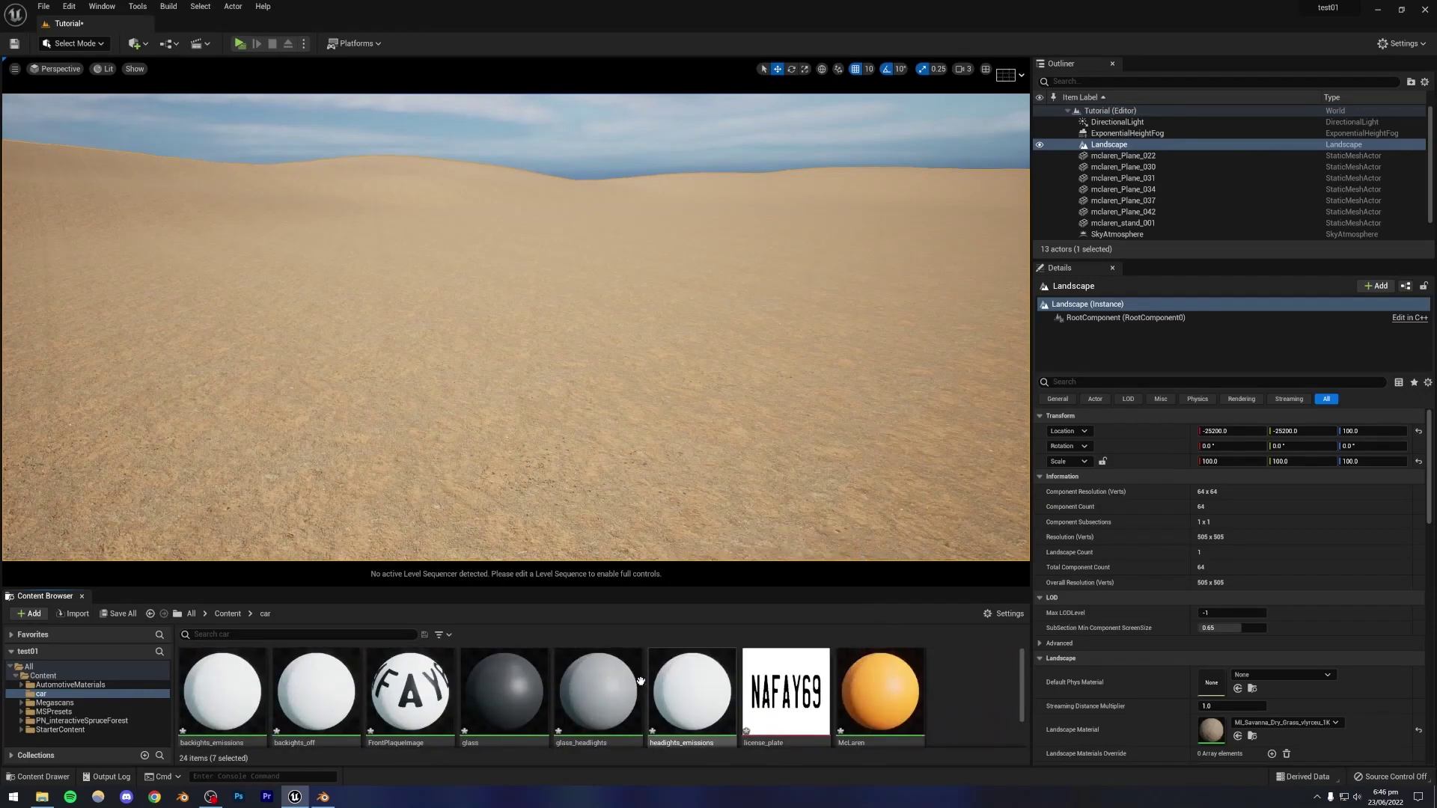
{"action": "left_click_drag", "start_coordinate": [555, 586], "coordinate": [588, 216]}
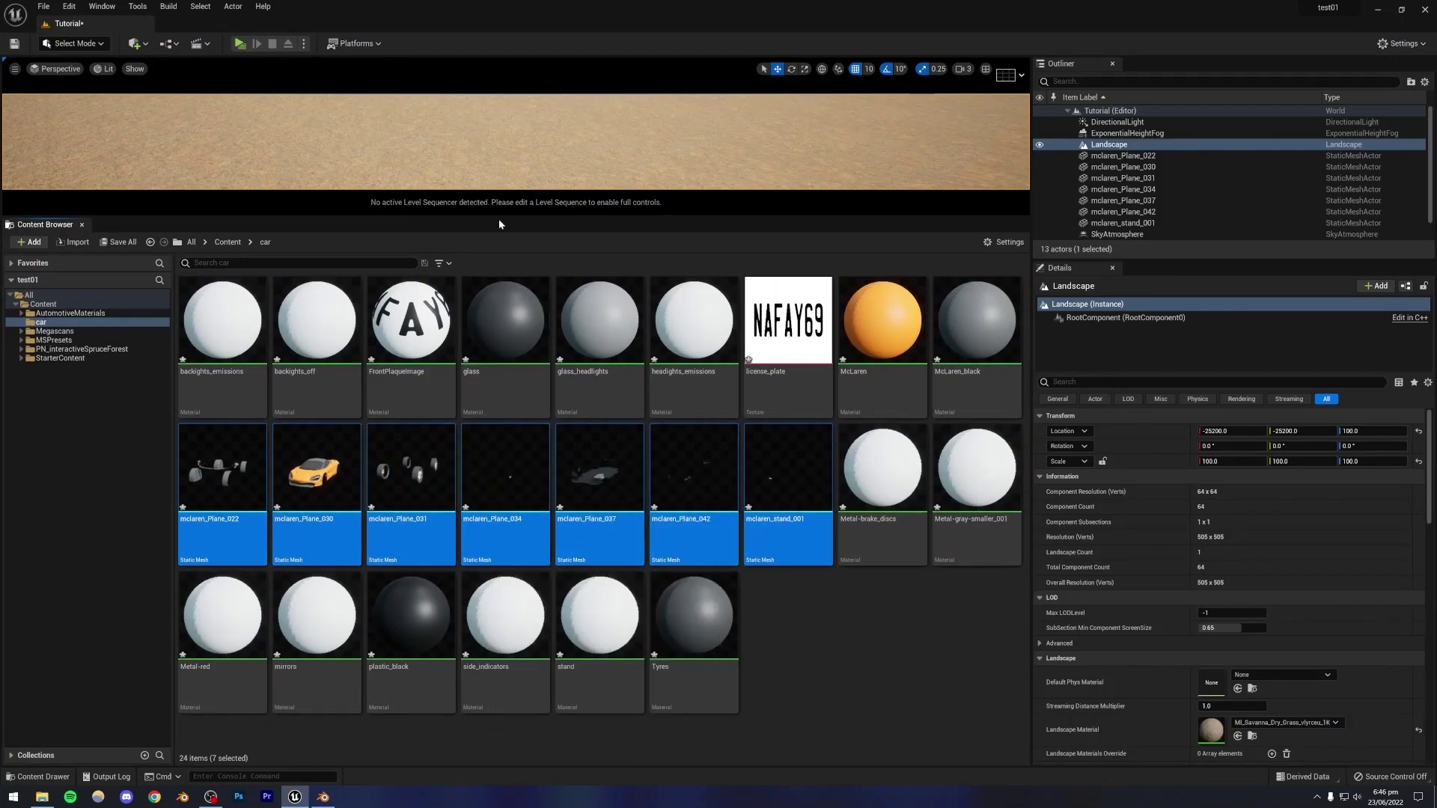
{"action": "left_click_drag", "start_coordinate": [498, 216], "coordinate": [494, 404]}
{"action": "left_click_drag", "start_coordinate": [442, 645], "coordinate": [469, 258]}
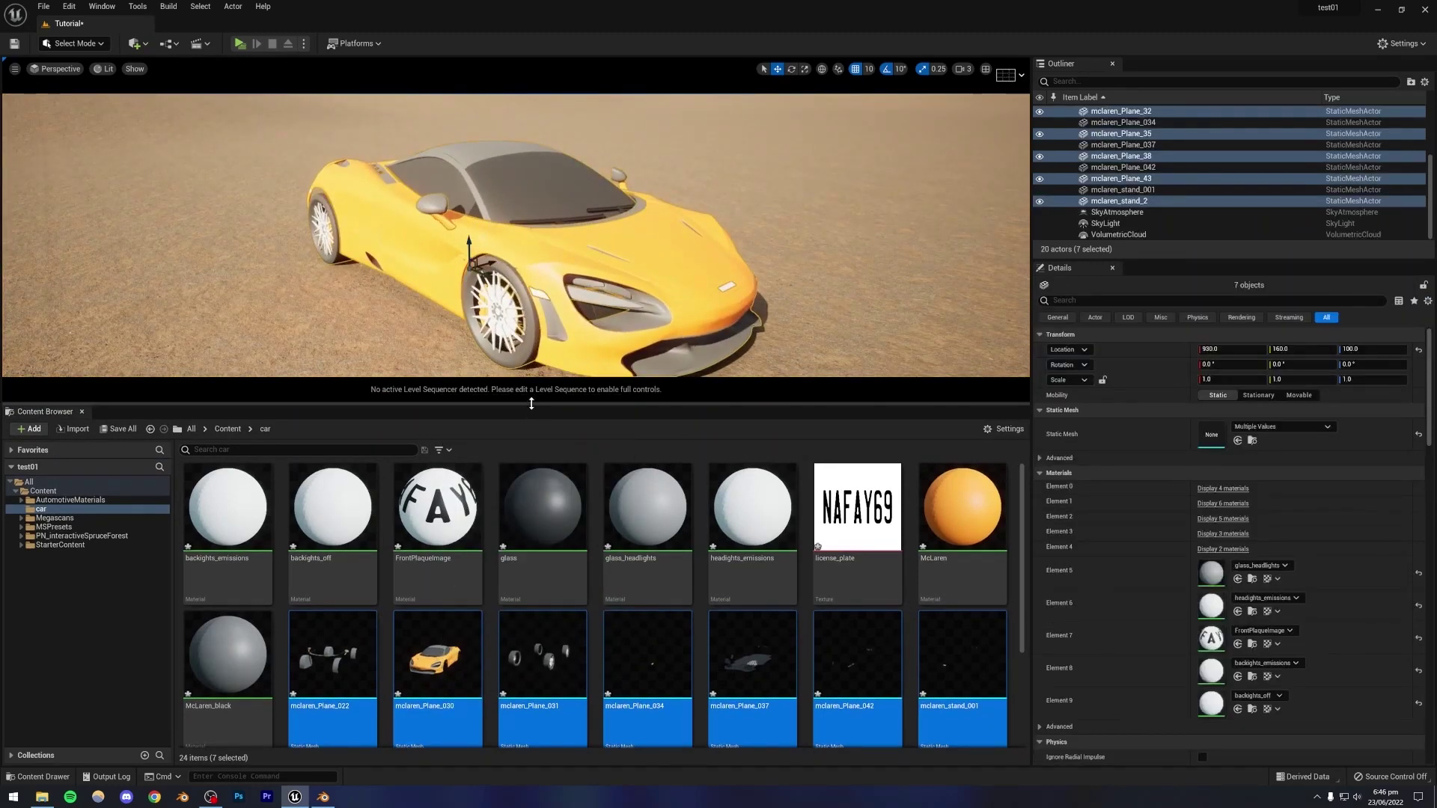
Enlarge the viewport and examine the placed McLaren on the sand from its front corner.
{"action": "left_click_drag", "start_coordinate": [531, 403], "coordinate": [531, 534]}
{"action": "right_click_drag", "start_coordinate": [524, 359], "coordinate": [654, 324]}
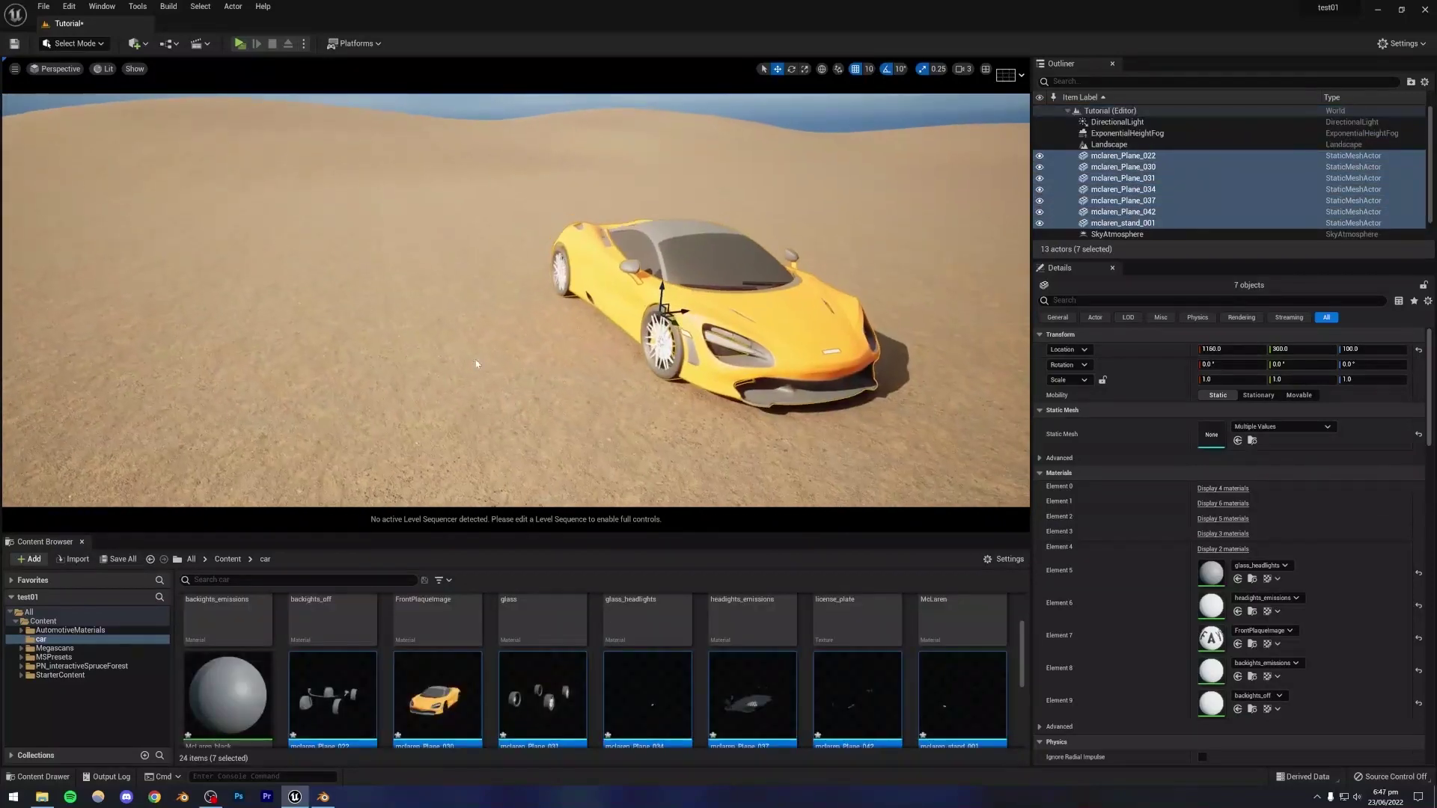
{"action": "right_click_drag", "start_coordinate": [568, 321], "coordinate": [651, 333]}
{"action": "key", "text": "w"}
{"action": "key", "text": "d"}
{"action": "key", "text": "s"}
{"action": "key", "text": "a"}
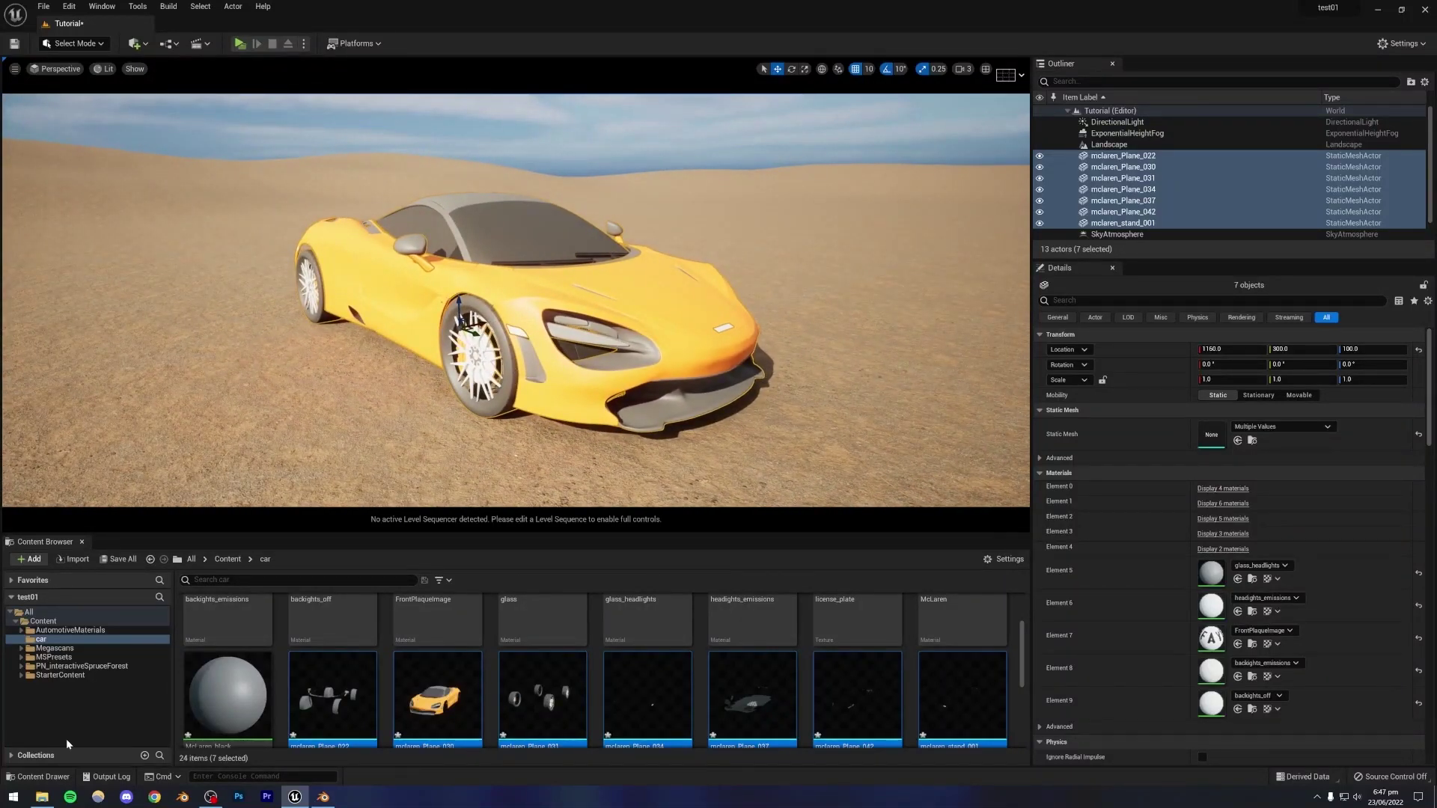
Start the Epic Games Launcher and go to the Unreal Engine Marketplace.
{"action": "left_click", "coordinate": [66, 719]}
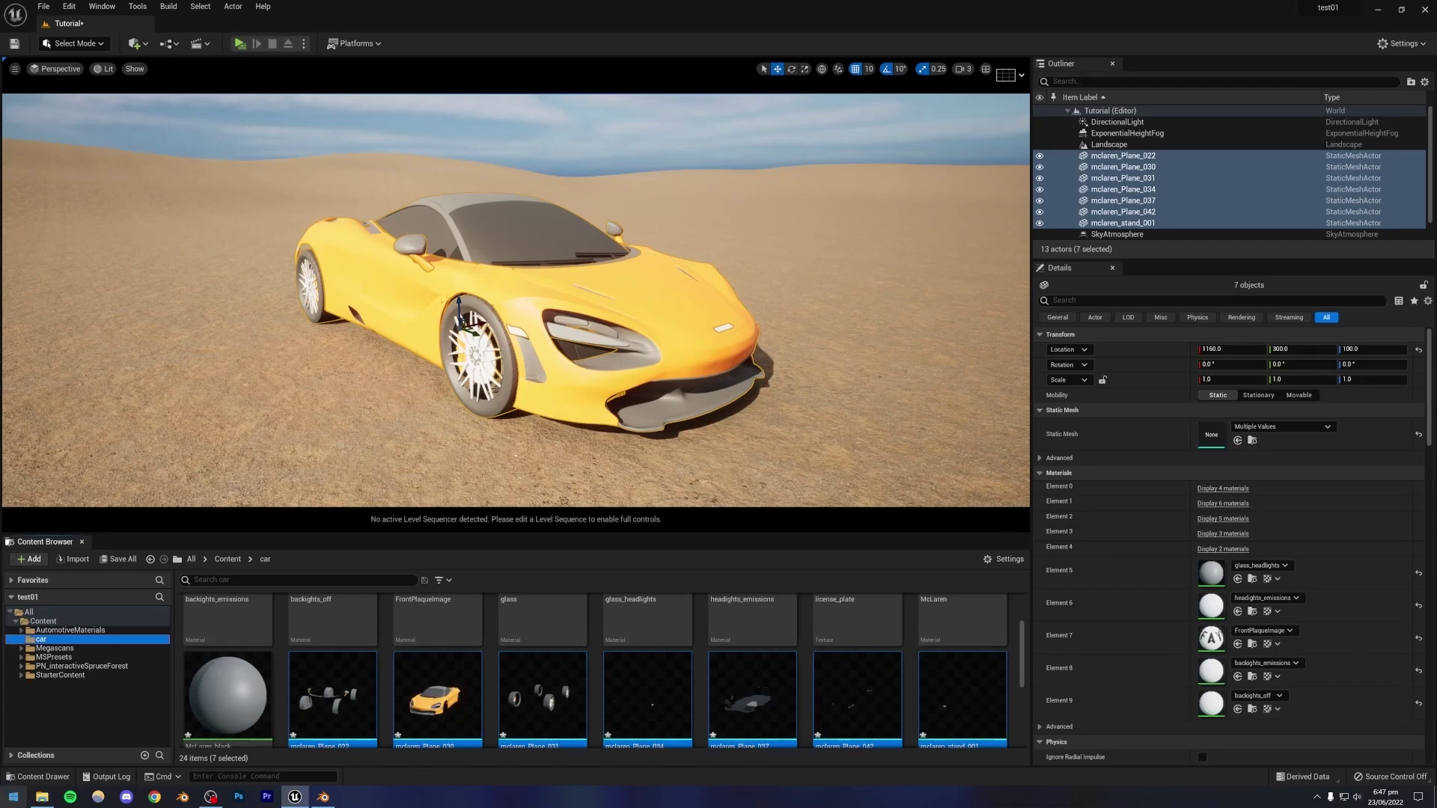
{"action": "left_click", "coordinate": [13, 797]}
{"action": "scroll", "coordinate": [97, 636], "scroll_direction": "down", "scroll_amount": 3}
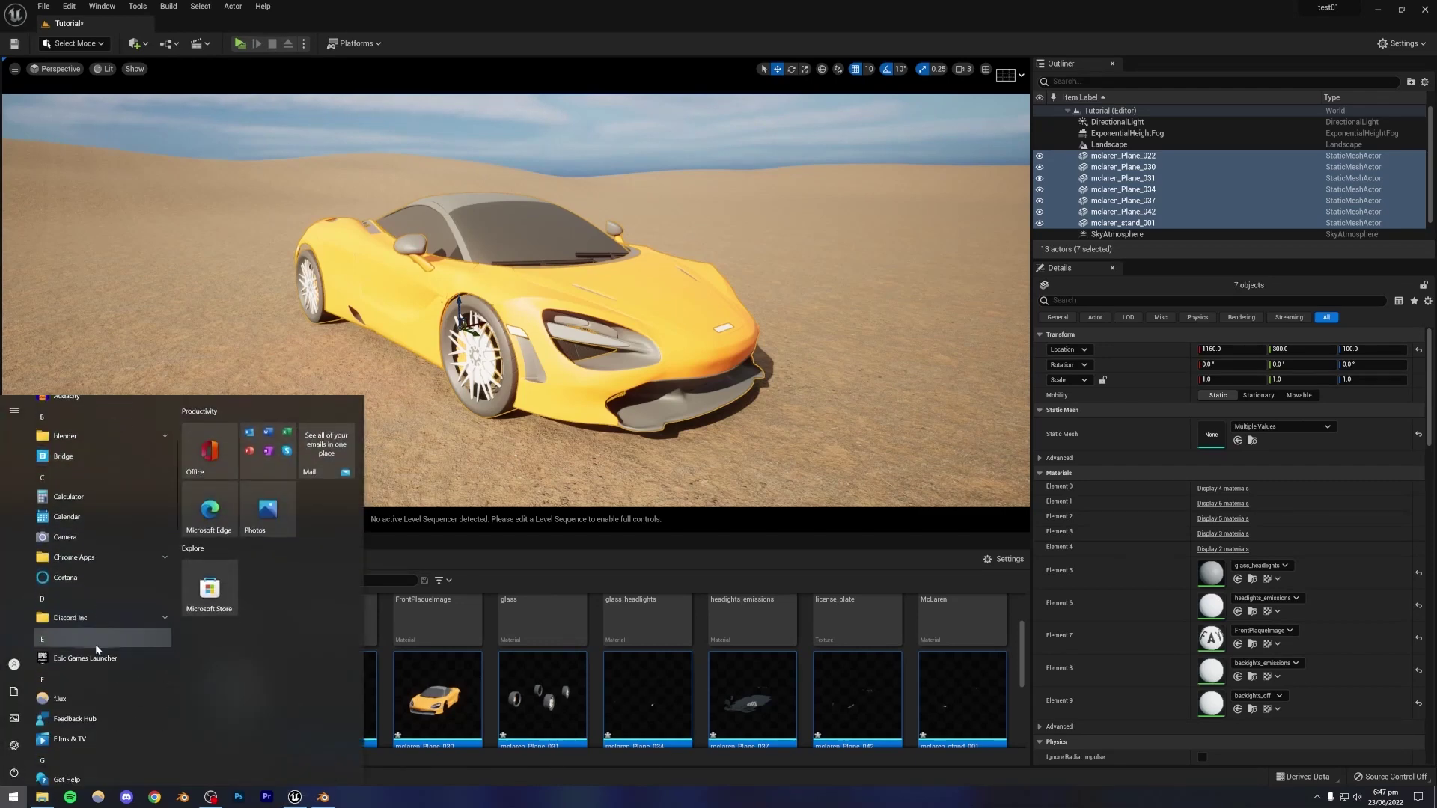
{"action": "left_click", "coordinate": [71, 663]}
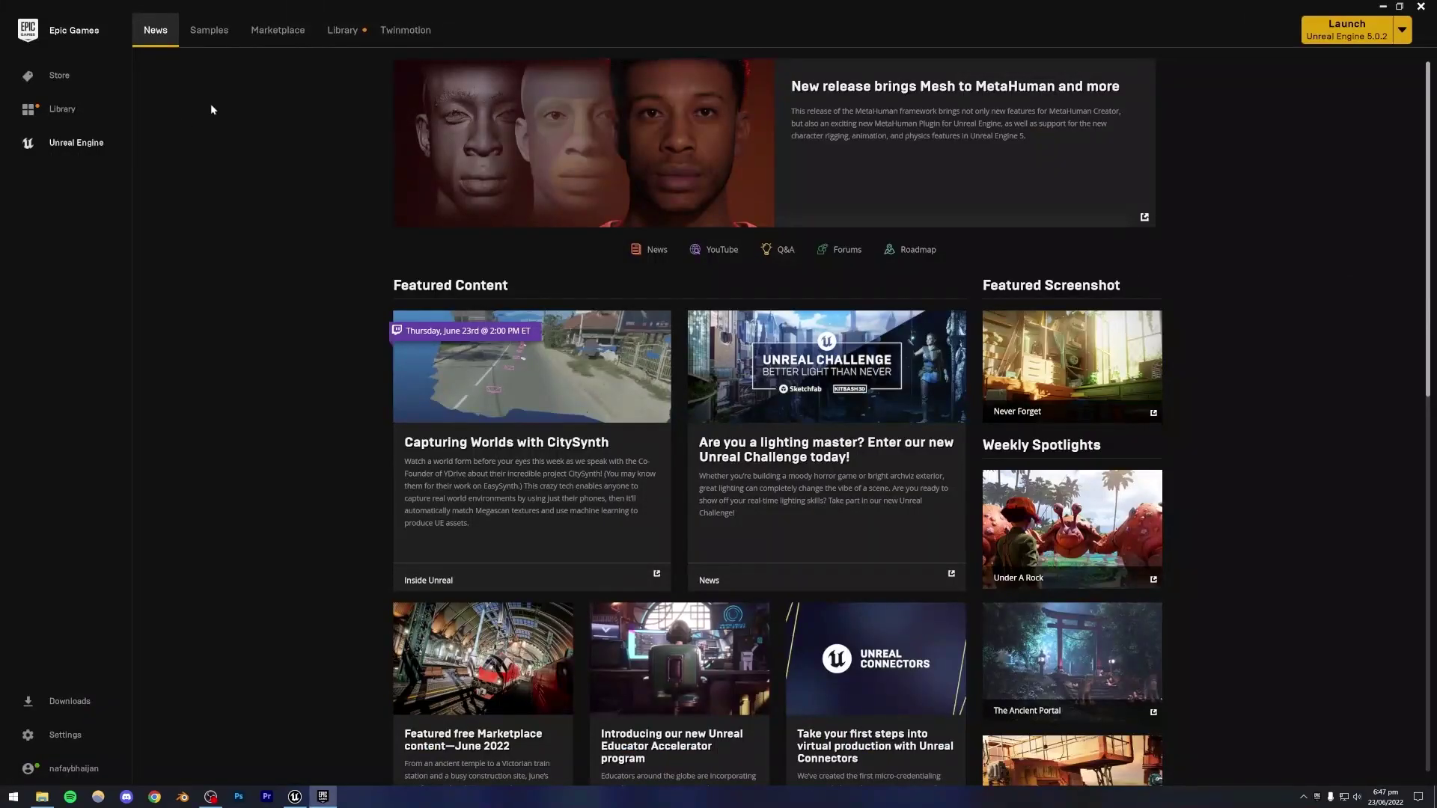
{"action": "left_click", "coordinate": [263, 30]}
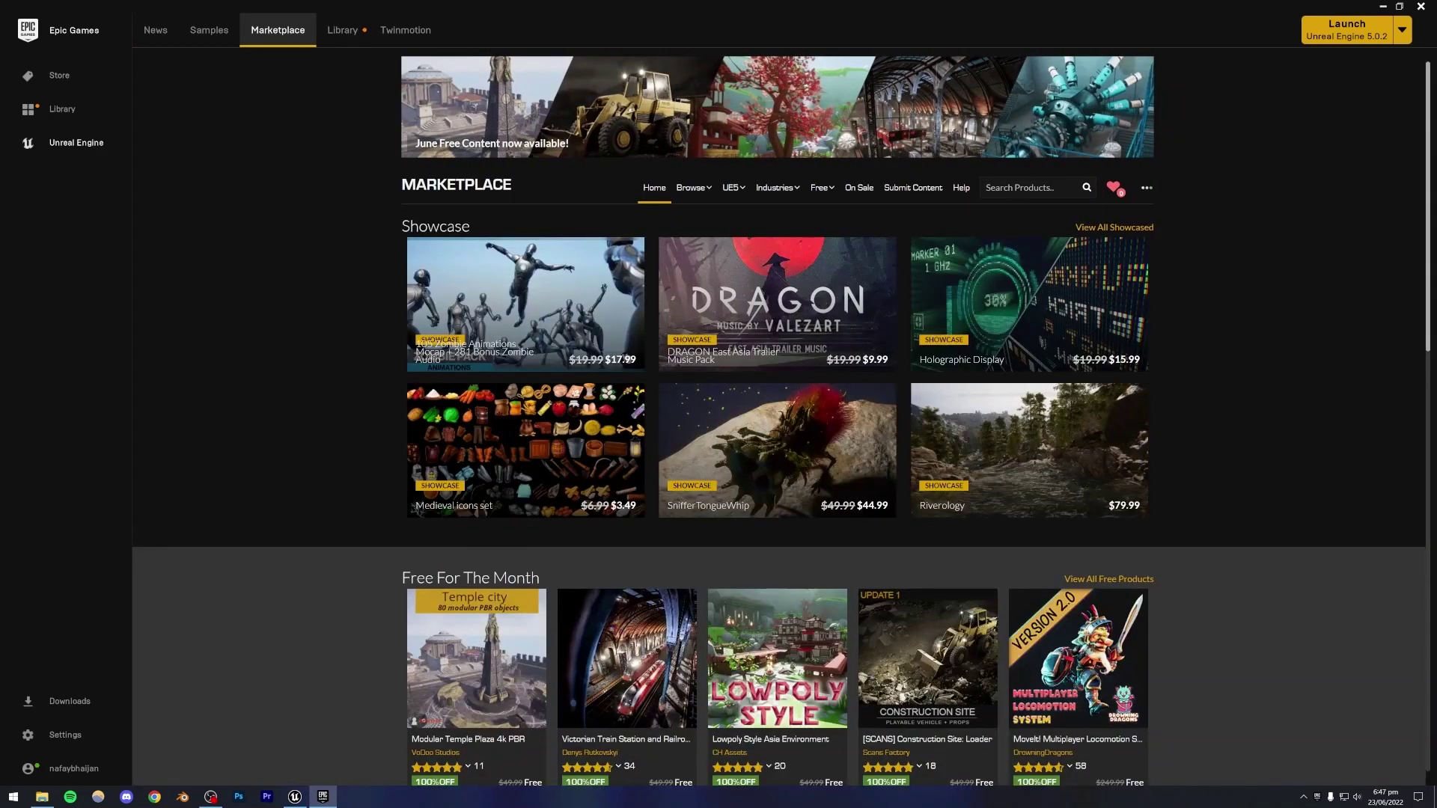
Search the Marketplace for "automotive materials" and open the product page of Epic Games' free Automotive Materials pack.
{"action": "left_click", "coordinate": [1025, 187]}
{"action": "type", "text": "au"}
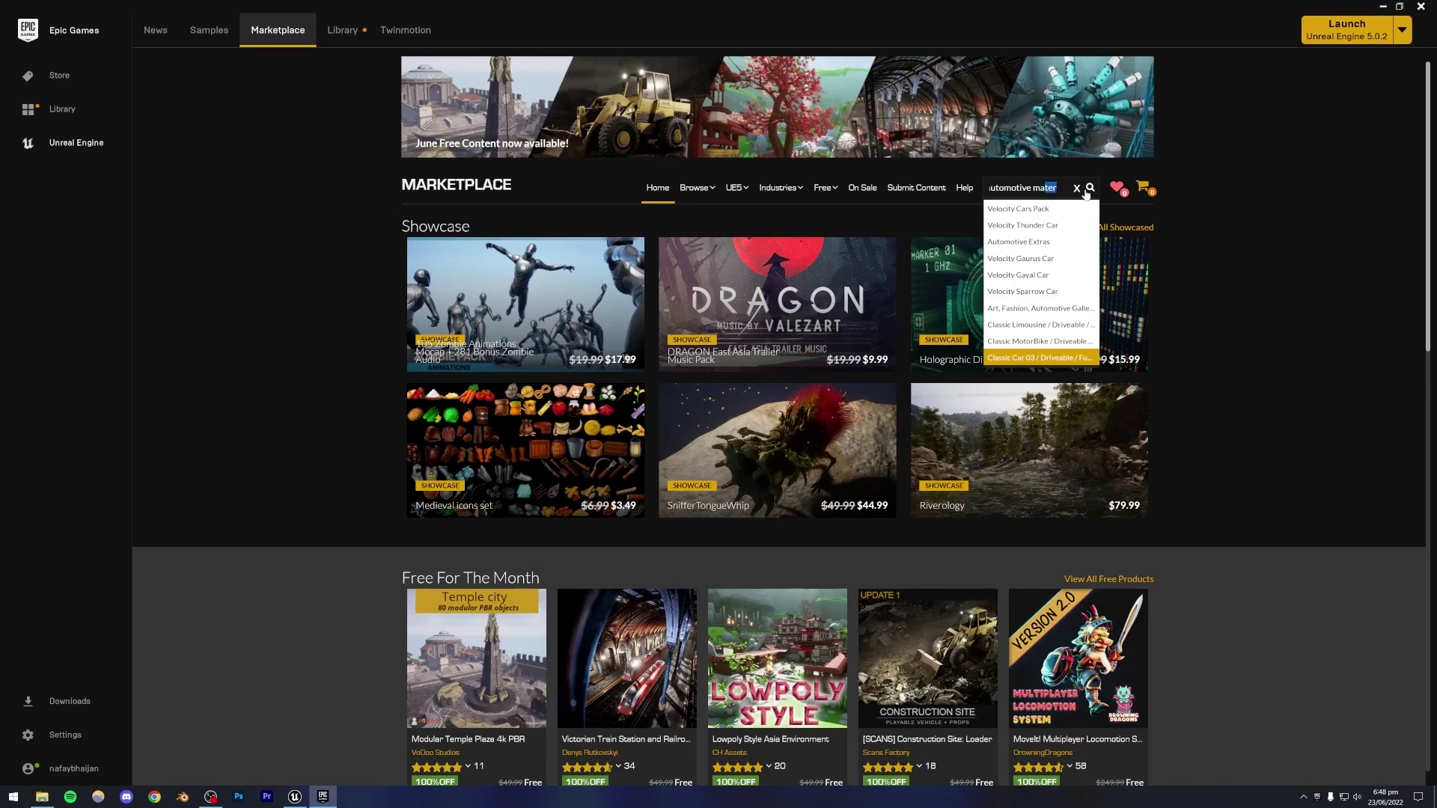
{"action": "type", "text": "ials"}
{"action": "key", "text": "Return"}
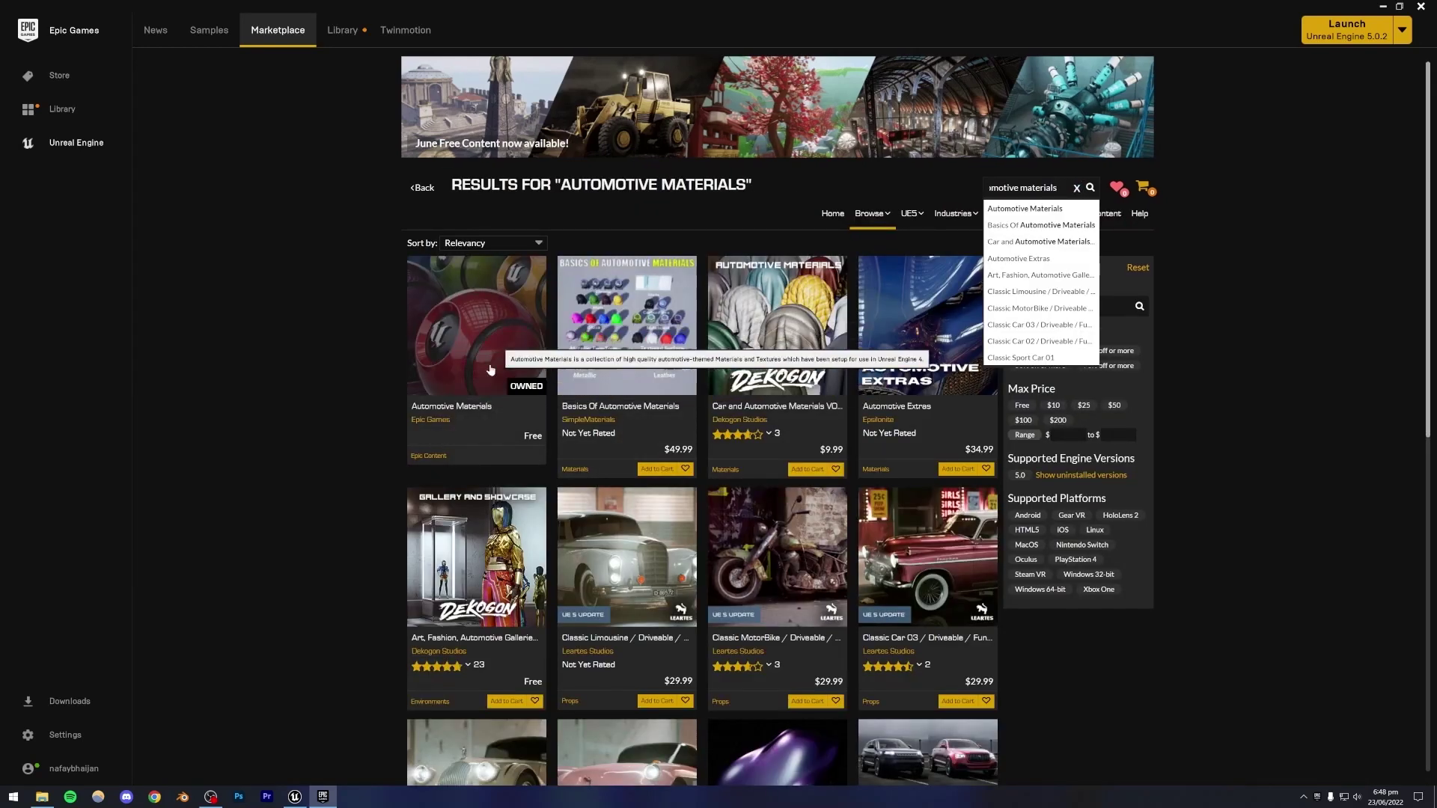
{"action": "left_click", "coordinate": [454, 335]}
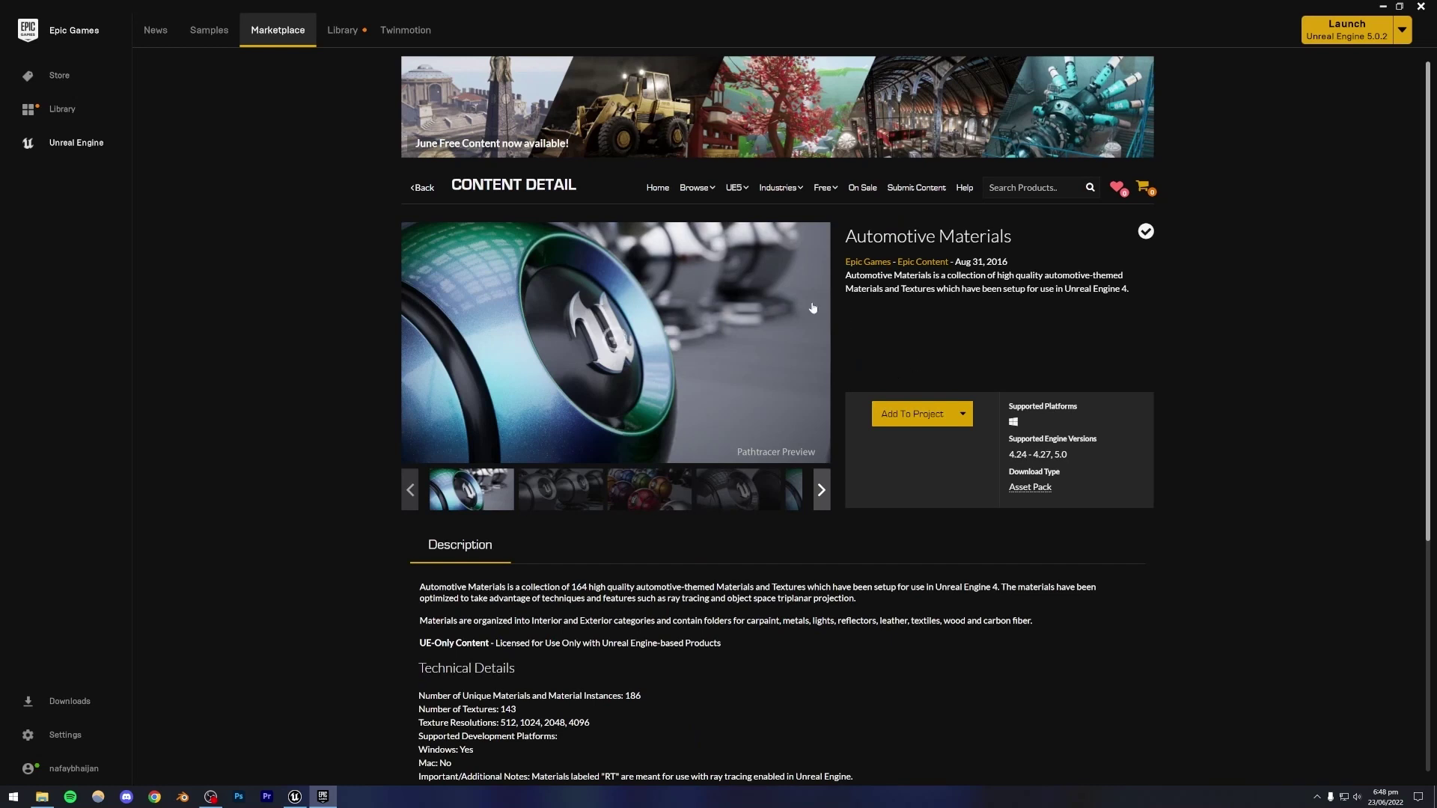
Check which projects the Automotive Materials pack can be added to, dismiss the choice without adding it, and switch back to the Unreal Editor.
{"action": "left_click", "coordinate": [914, 416]}
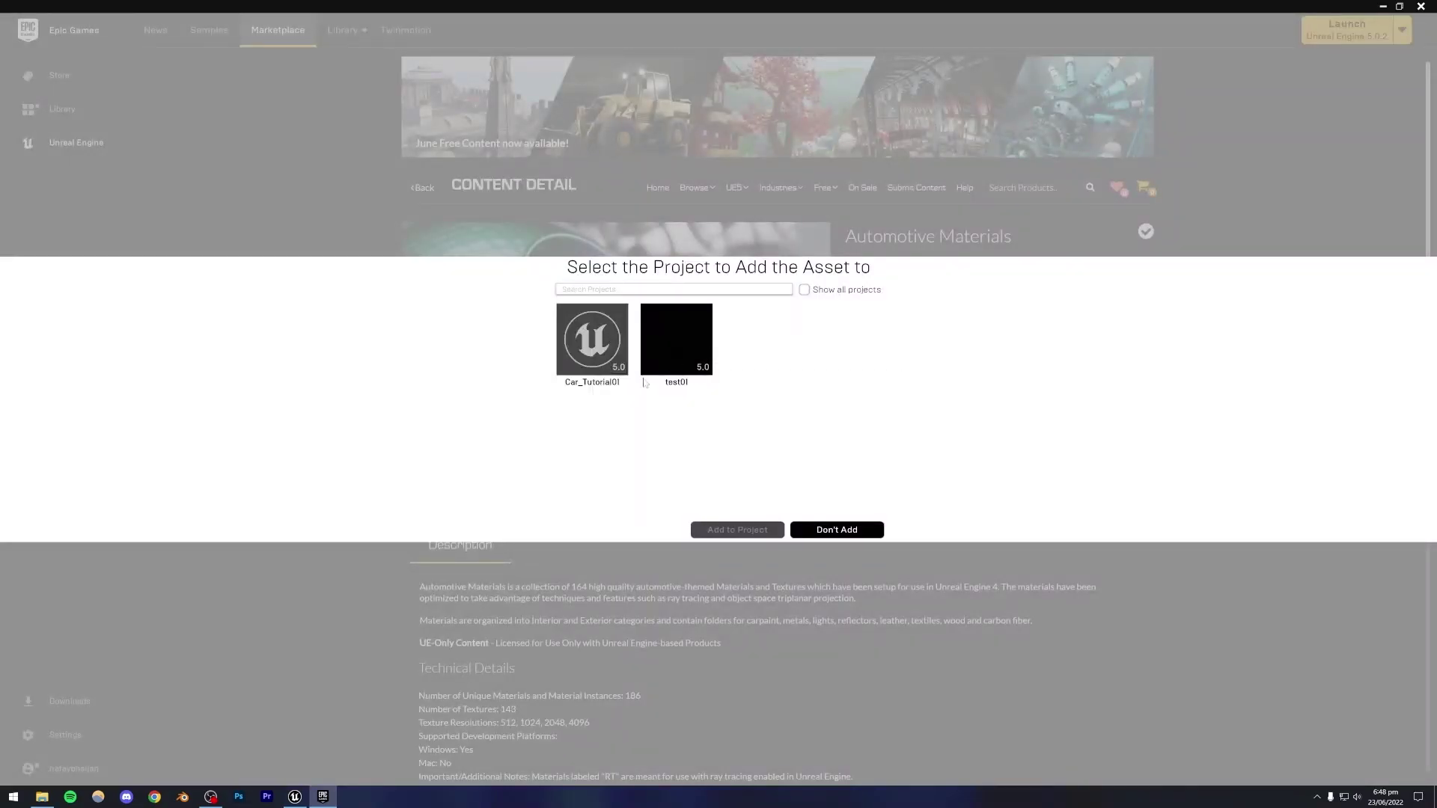
{"action": "left_click", "coordinate": [831, 534]}
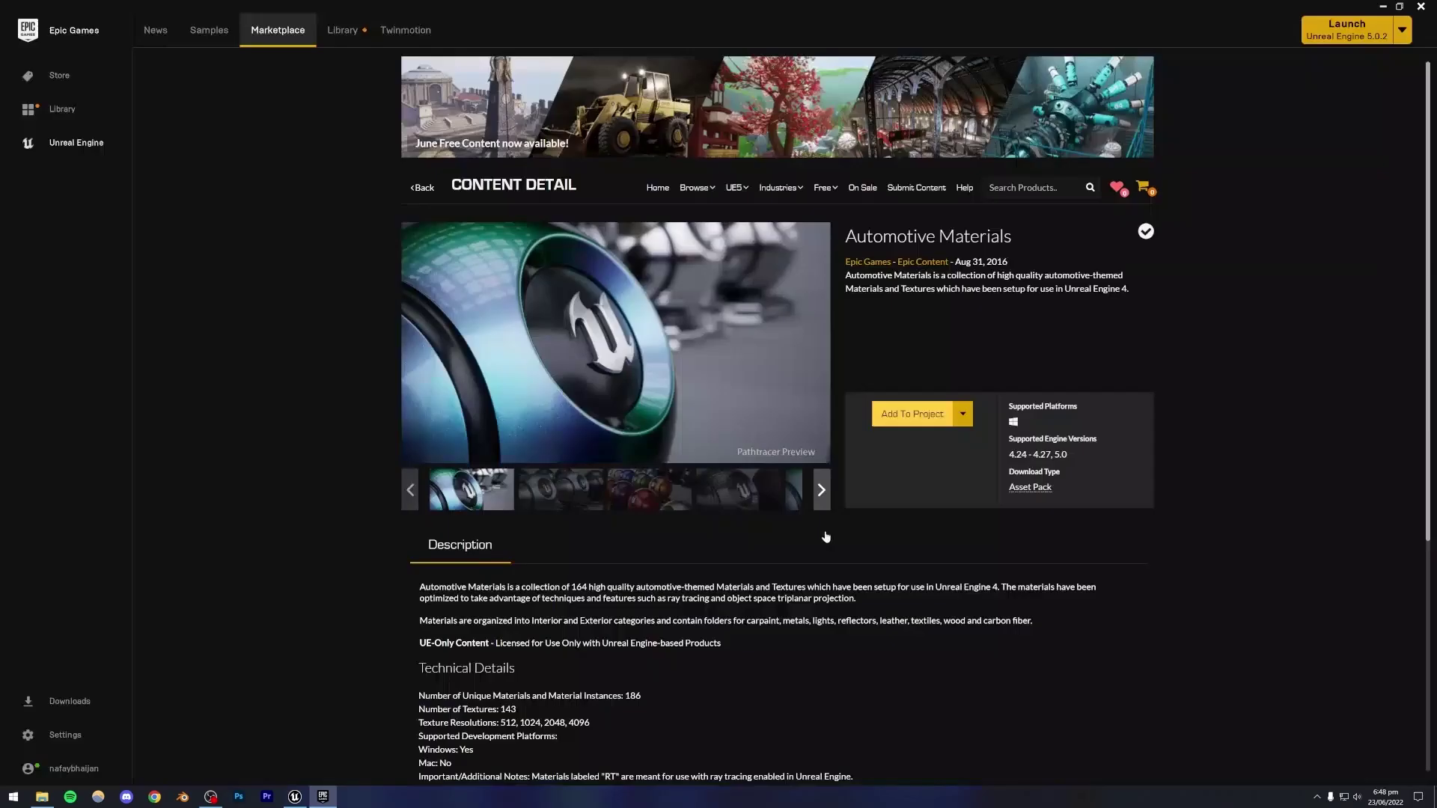
{"action": "left_click", "coordinate": [295, 796]}
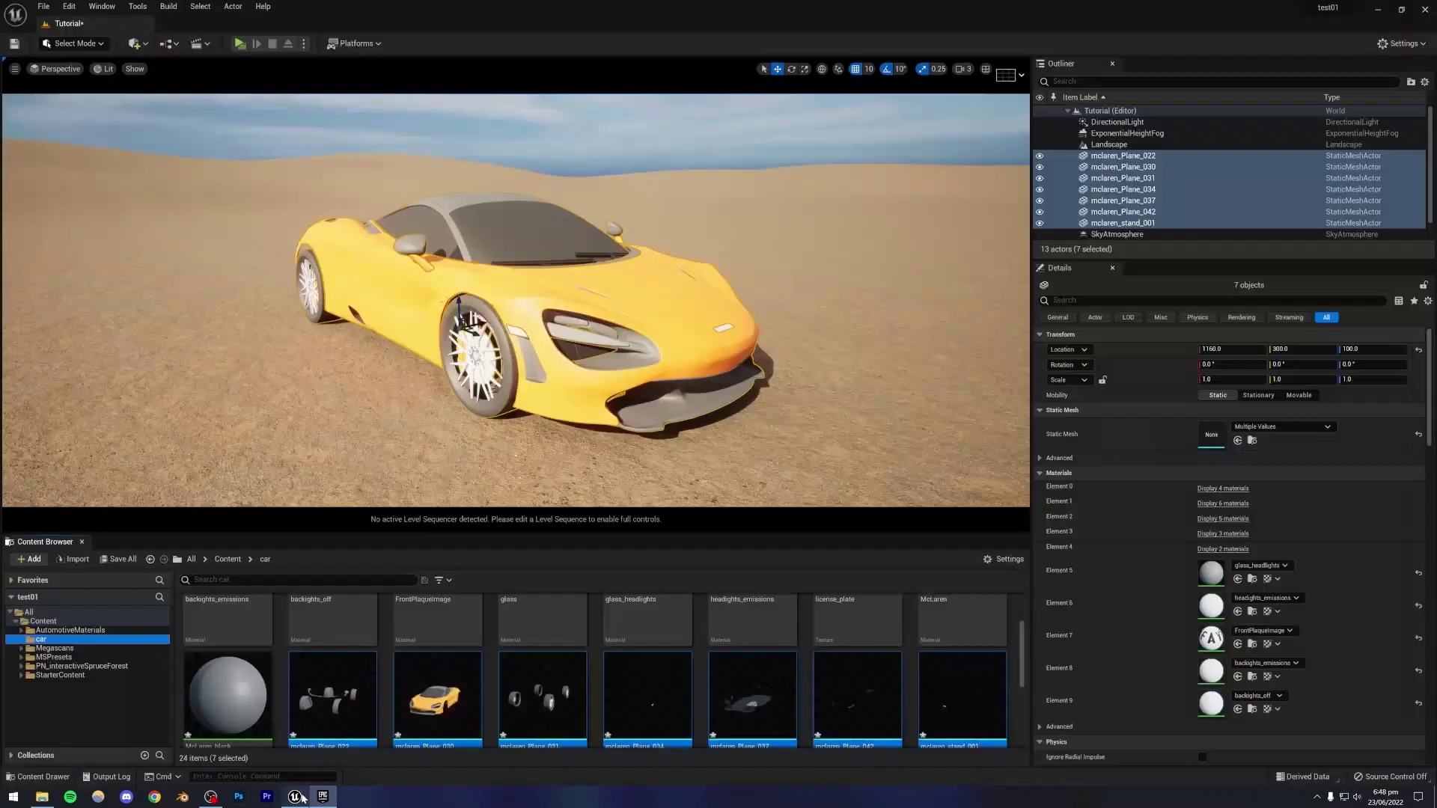
Open the CarPaint folder under AutomotiveMaterials, Materials, Exterior in the project content.
{"action": "left_click", "coordinate": [56, 630]}
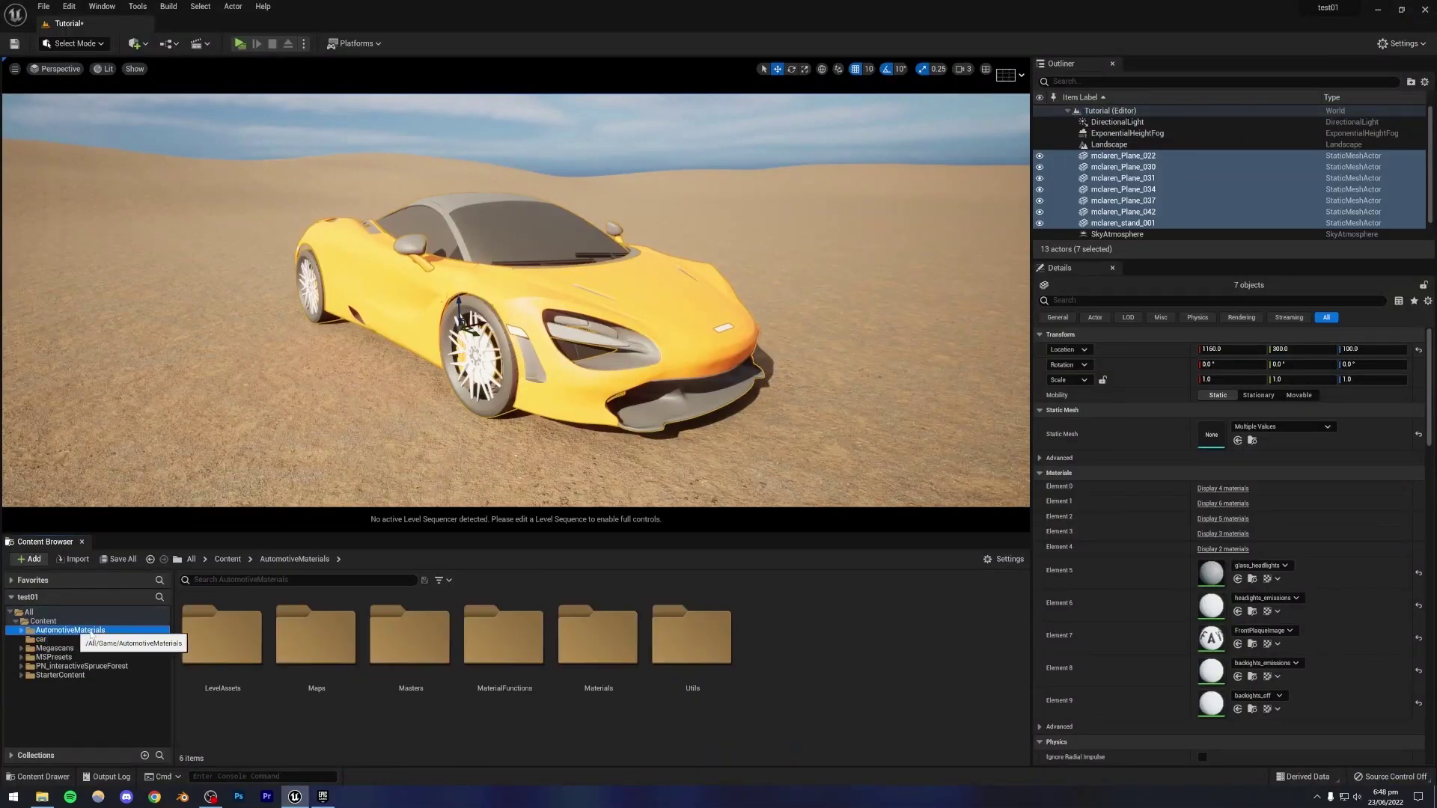
{"action": "left_click", "coordinate": [21, 630]}
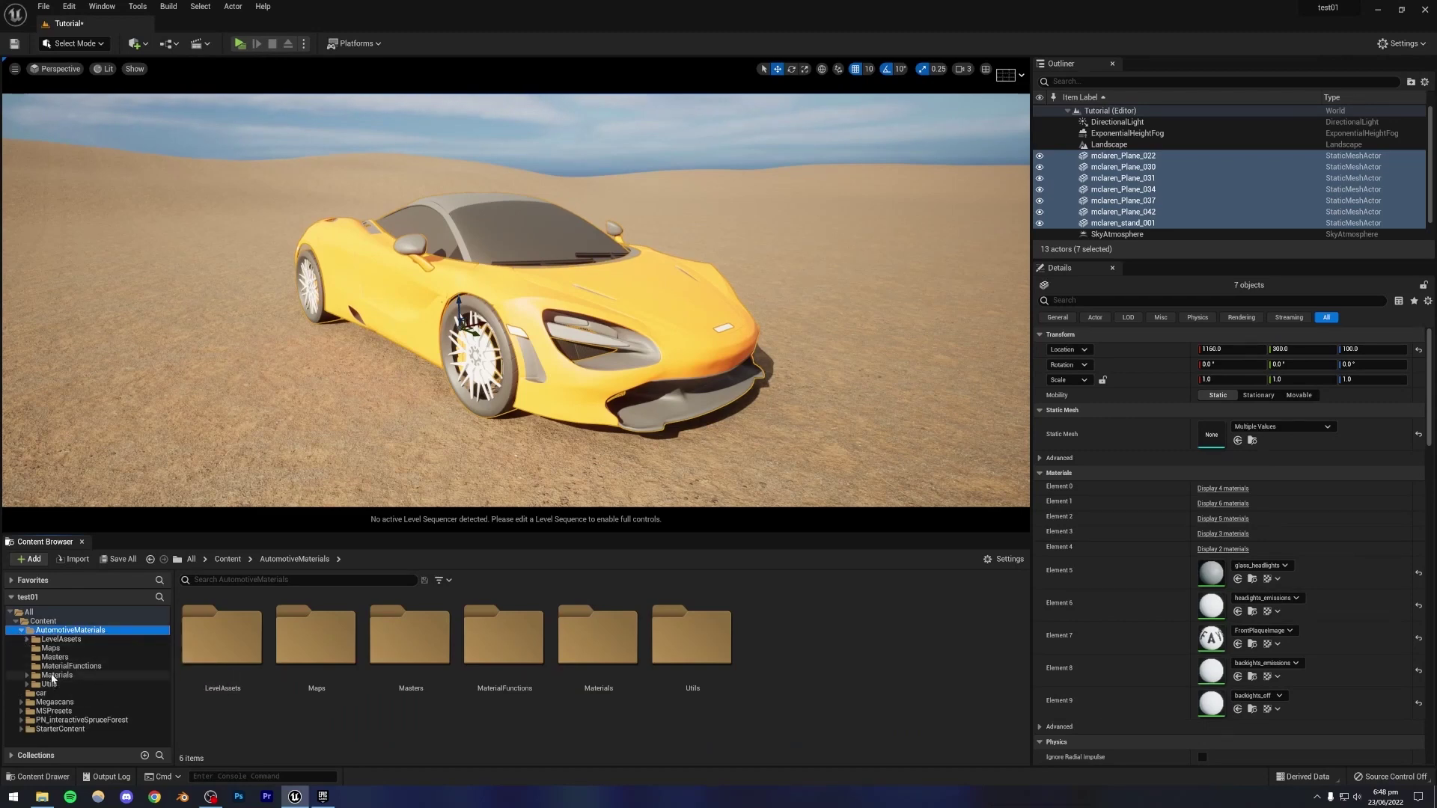
{"action": "left_click", "coordinate": [34, 676]}
{"action": "left_click", "coordinate": [27, 675]}
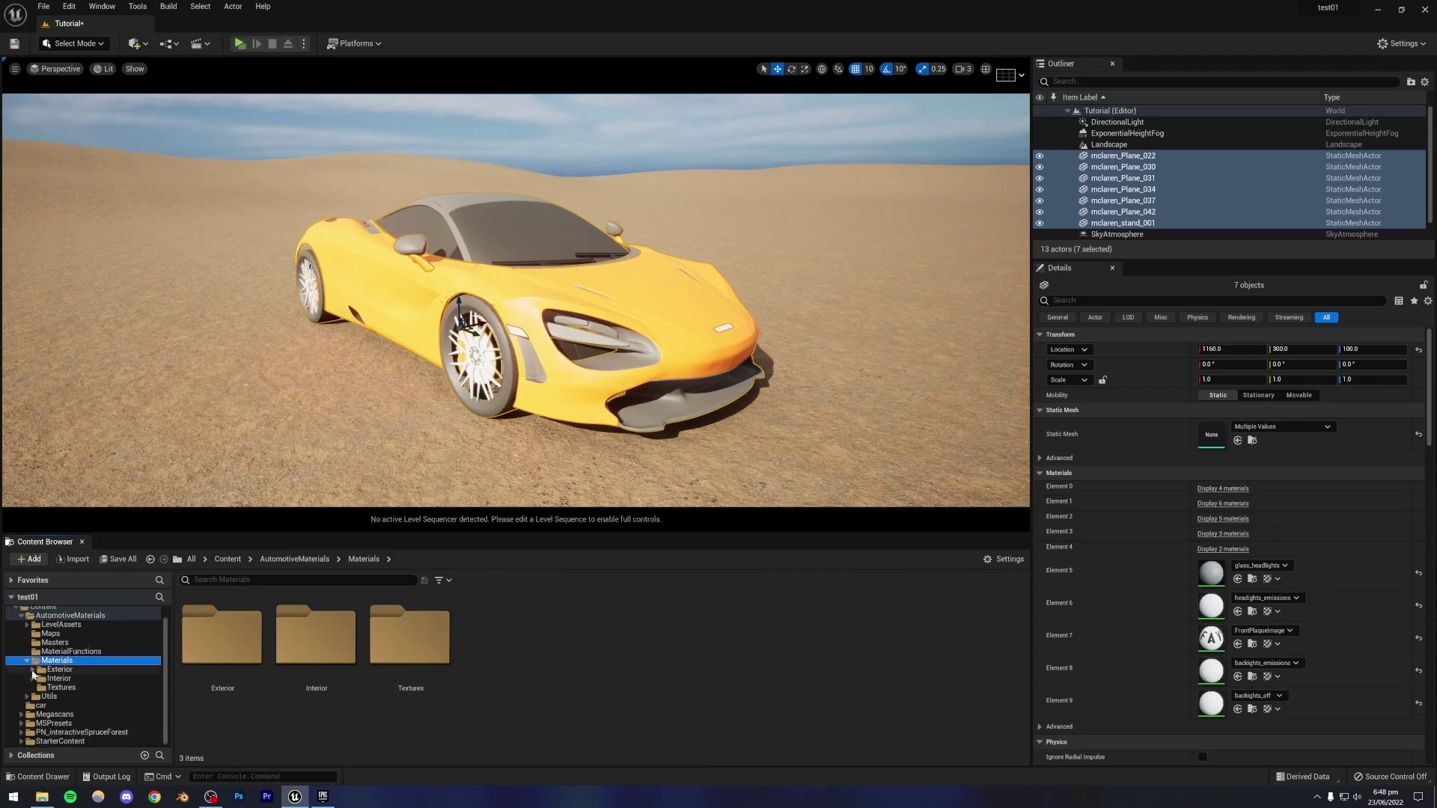
{"action": "left_click", "coordinate": [33, 683]}
{"action": "scroll", "coordinate": [65, 675], "scroll_direction": "down", "scroll_amount": 4}
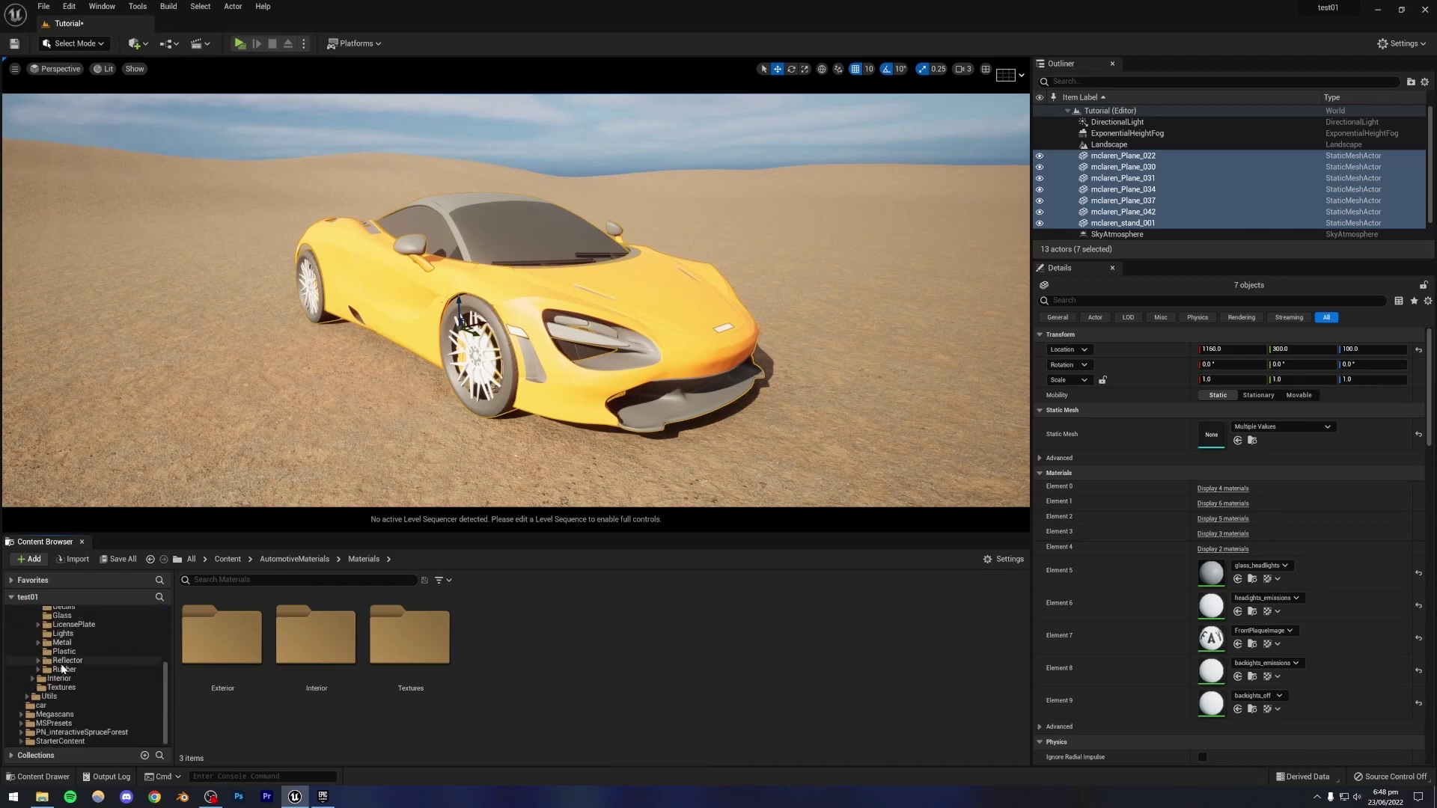
{"action": "scroll", "coordinate": [60, 682], "scroll_direction": "up", "scroll_amount": 2}
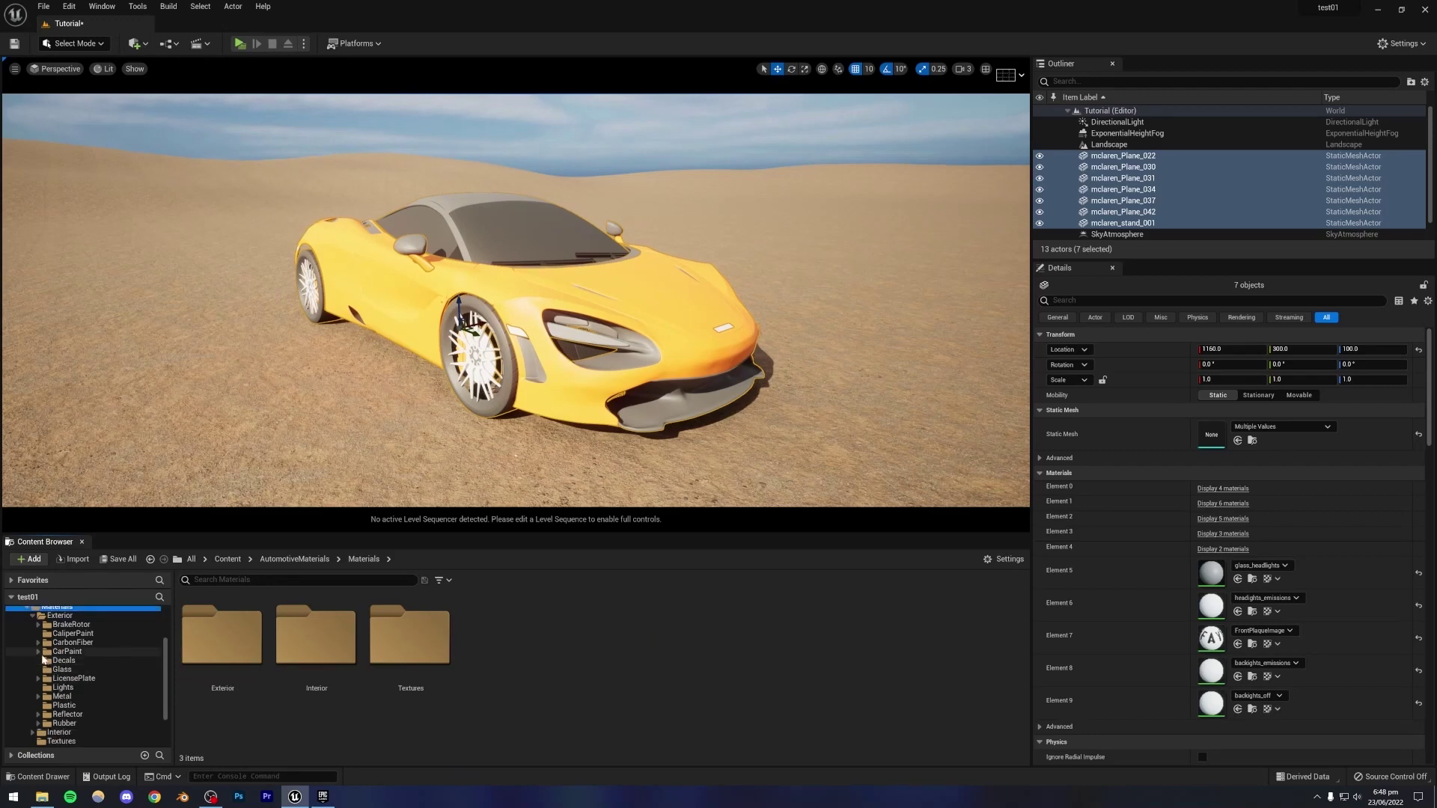
{"action": "double_click", "coordinate": [68, 652]}
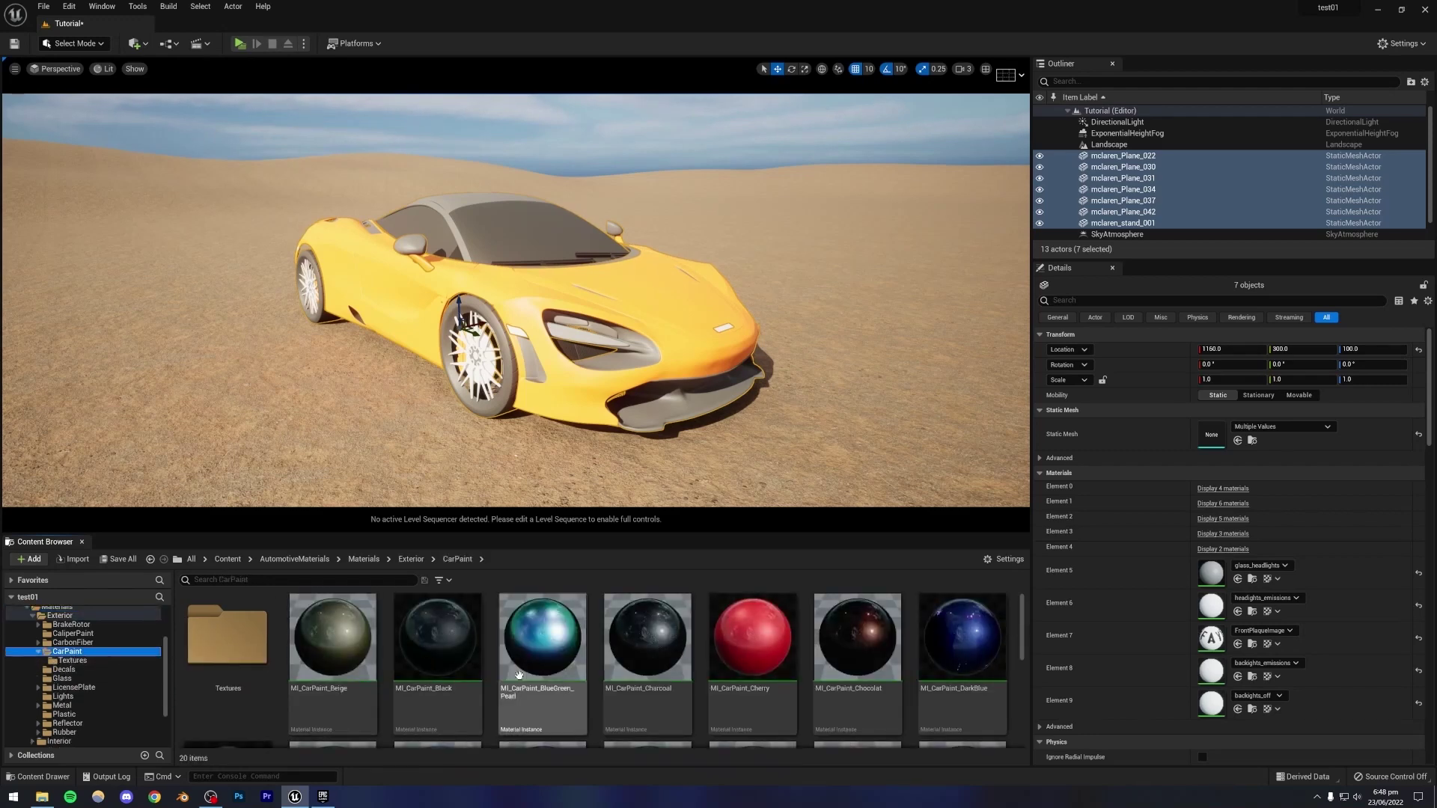
Browse the car paint materials and assign MI_CarPaint_Red to Element 3 of the car body mesh mclaren_Plane_030.
{"action": "scroll", "coordinate": [526, 673], "scroll_direction": "down", "scroll_amount": 2}
{"action": "scroll", "coordinate": [594, 685], "scroll_direction": "up", "scroll_amount": 5}
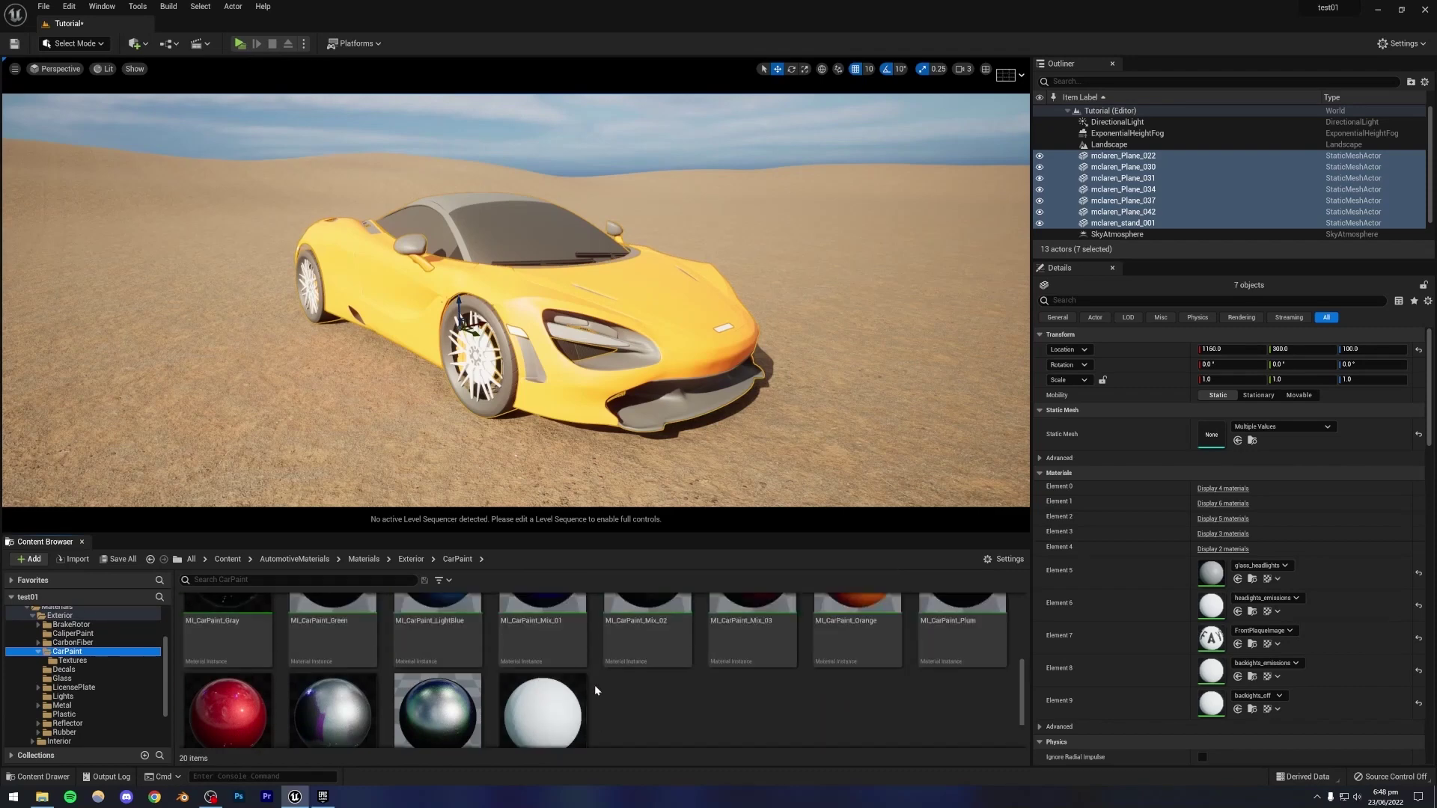
{"action": "scroll", "coordinate": [595, 678], "scroll_direction": "down", "scroll_amount": 3}
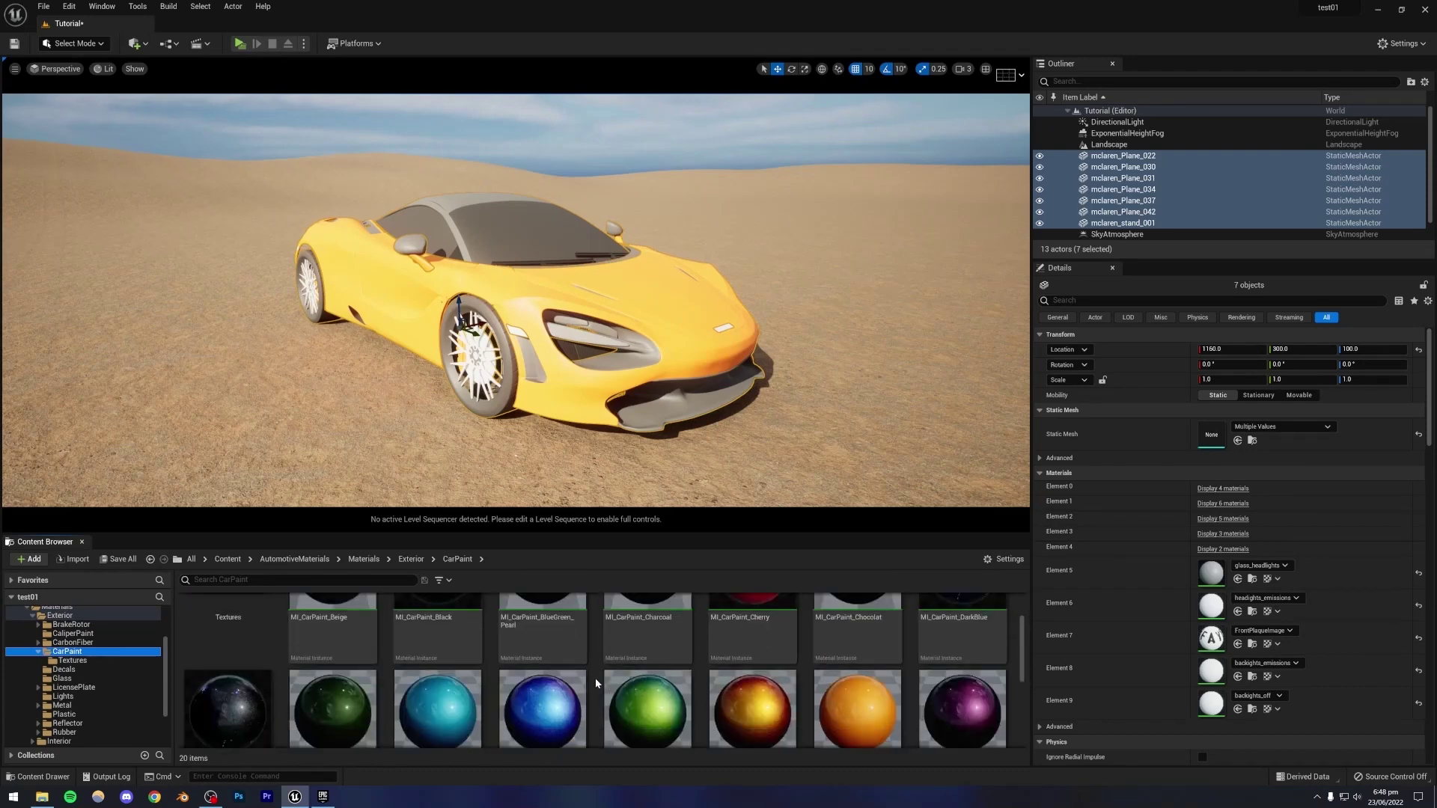
{"action": "scroll", "coordinate": [595, 678], "scroll_direction": "up", "scroll_amount": 3}
{"action": "scroll", "coordinate": [595, 678], "scroll_direction": "down", "scroll_amount": 5}
{"action": "scroll", "coordinate": [604, 664], "scroll_direction": "up", "scroll_amount": 5}
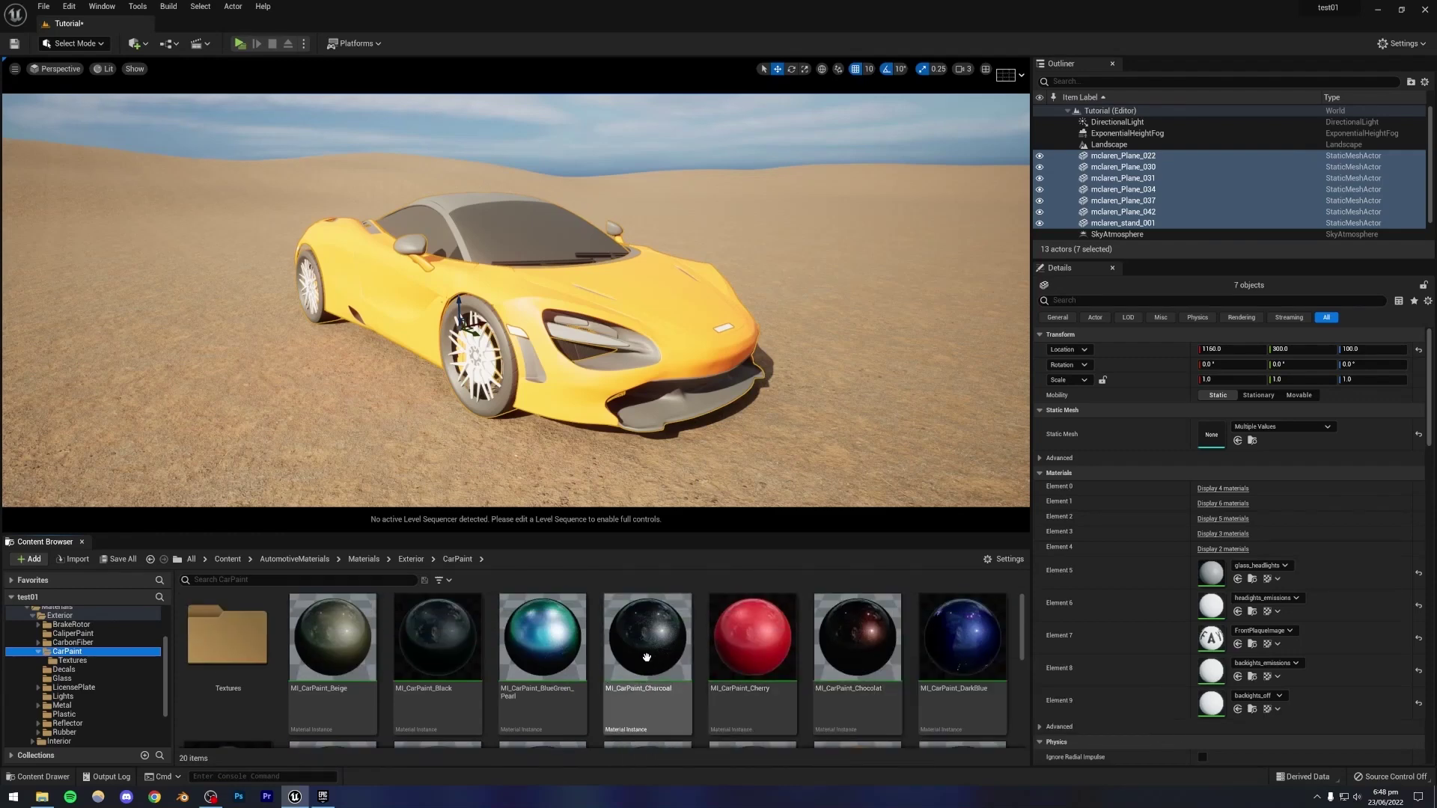
{"action": "scroll", "coordinate": [614, 658], "scroll_direction": "down", "scroll_amount": 5}
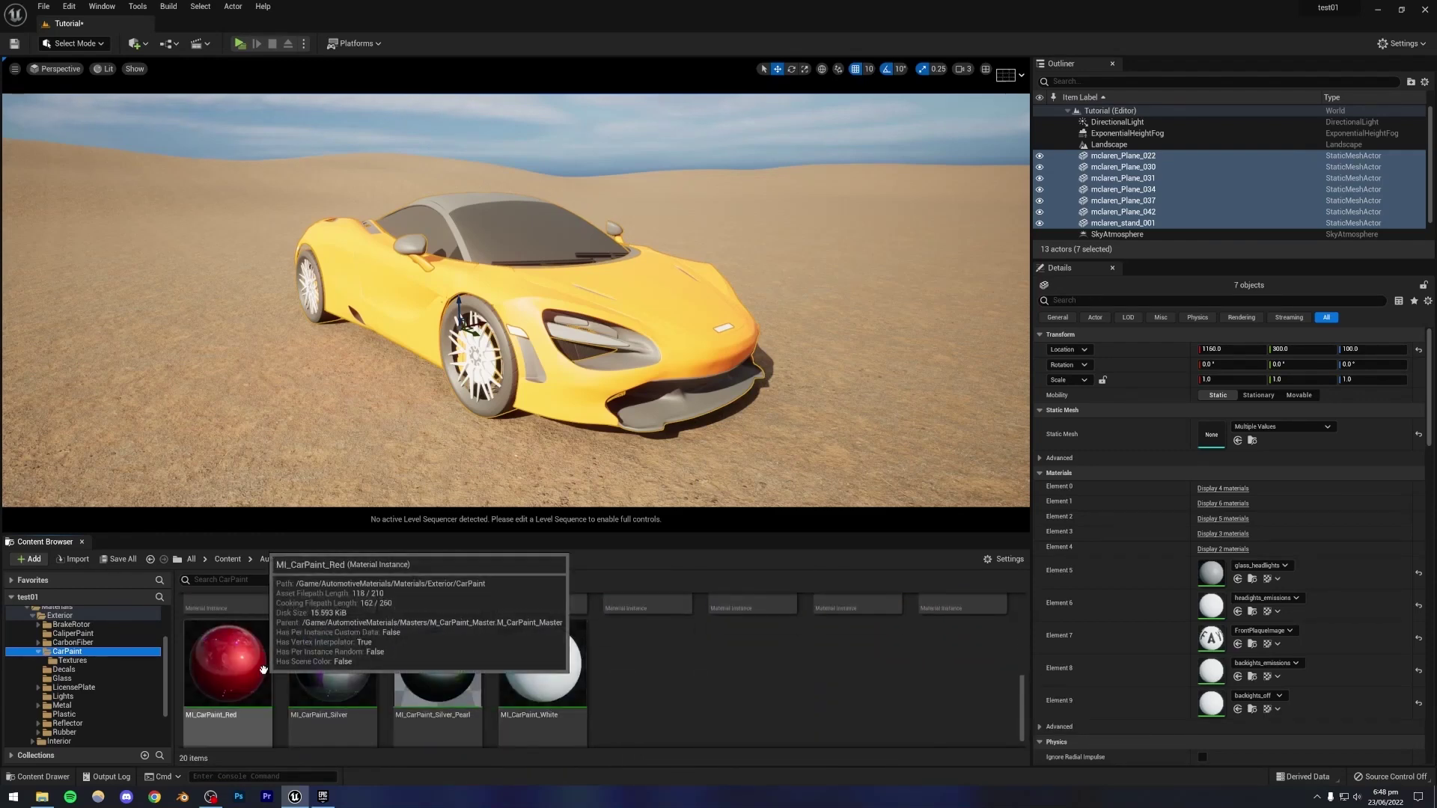
{"action": "left_click", "coordinate": [671, 339]}
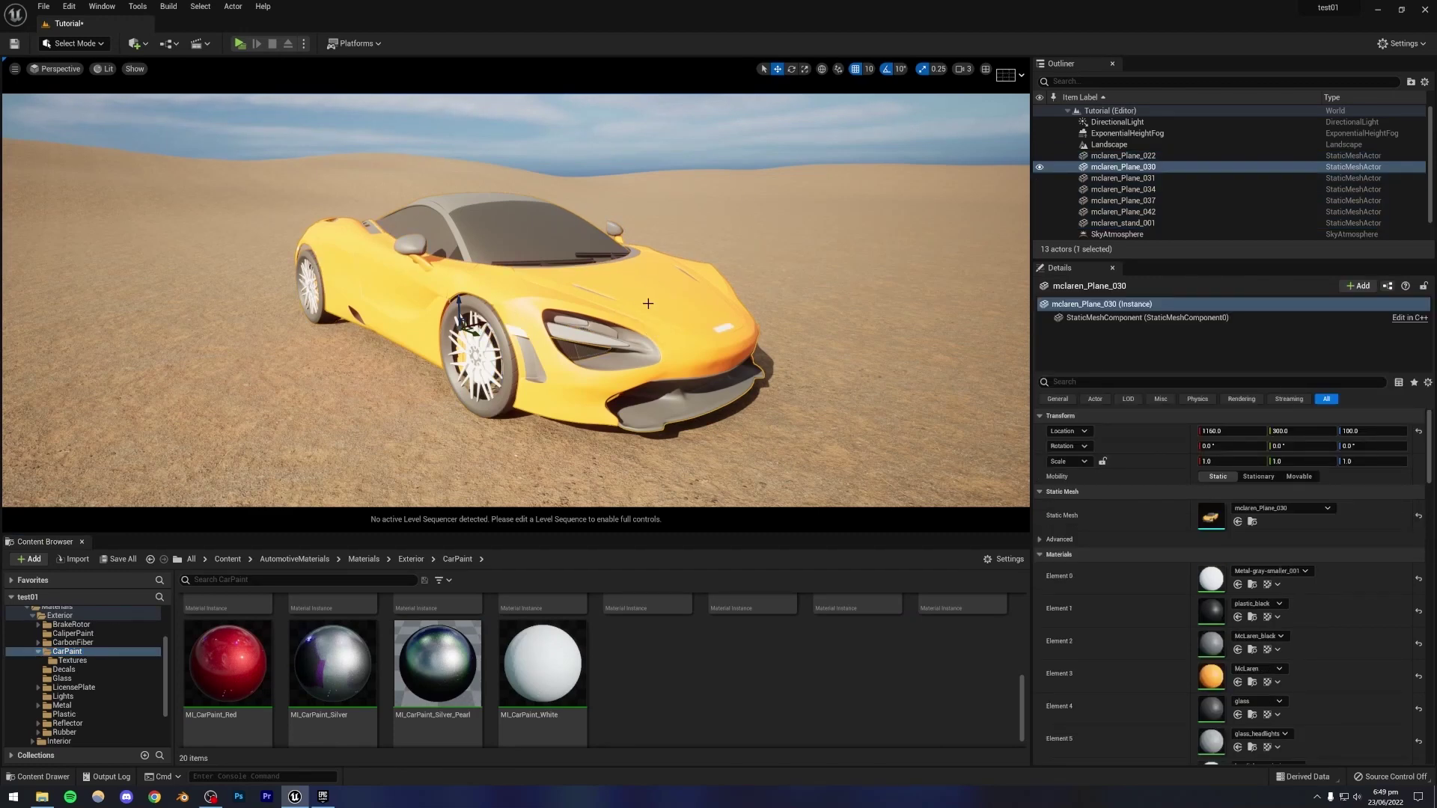
{"action": "scroll", "coordinate": [1109, 577], "scroll_direction": "down", "scroll_amount": 4}
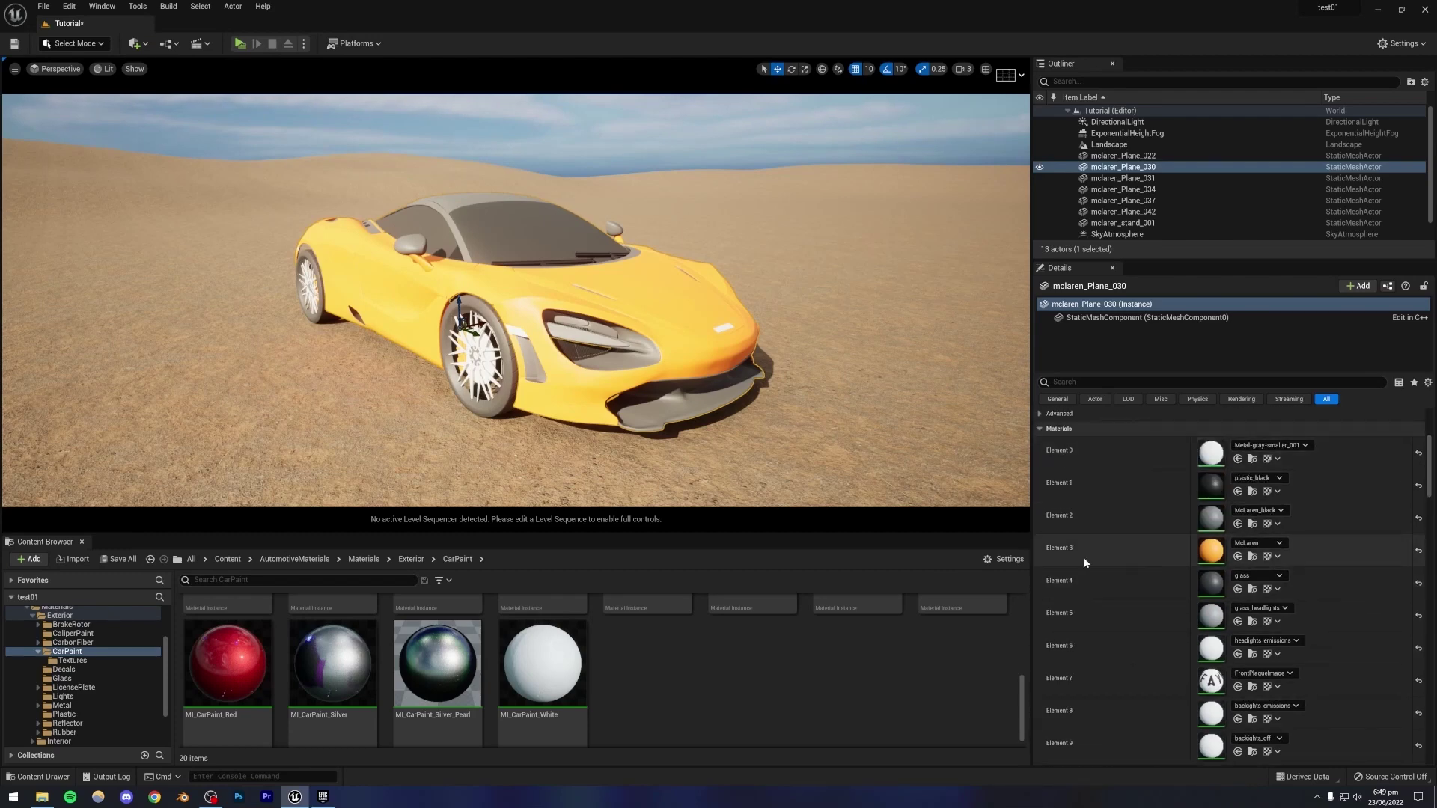
{"action": "left_click_drag", "start_coordinate": [224, 663], "coordinate": [1060, 594]}
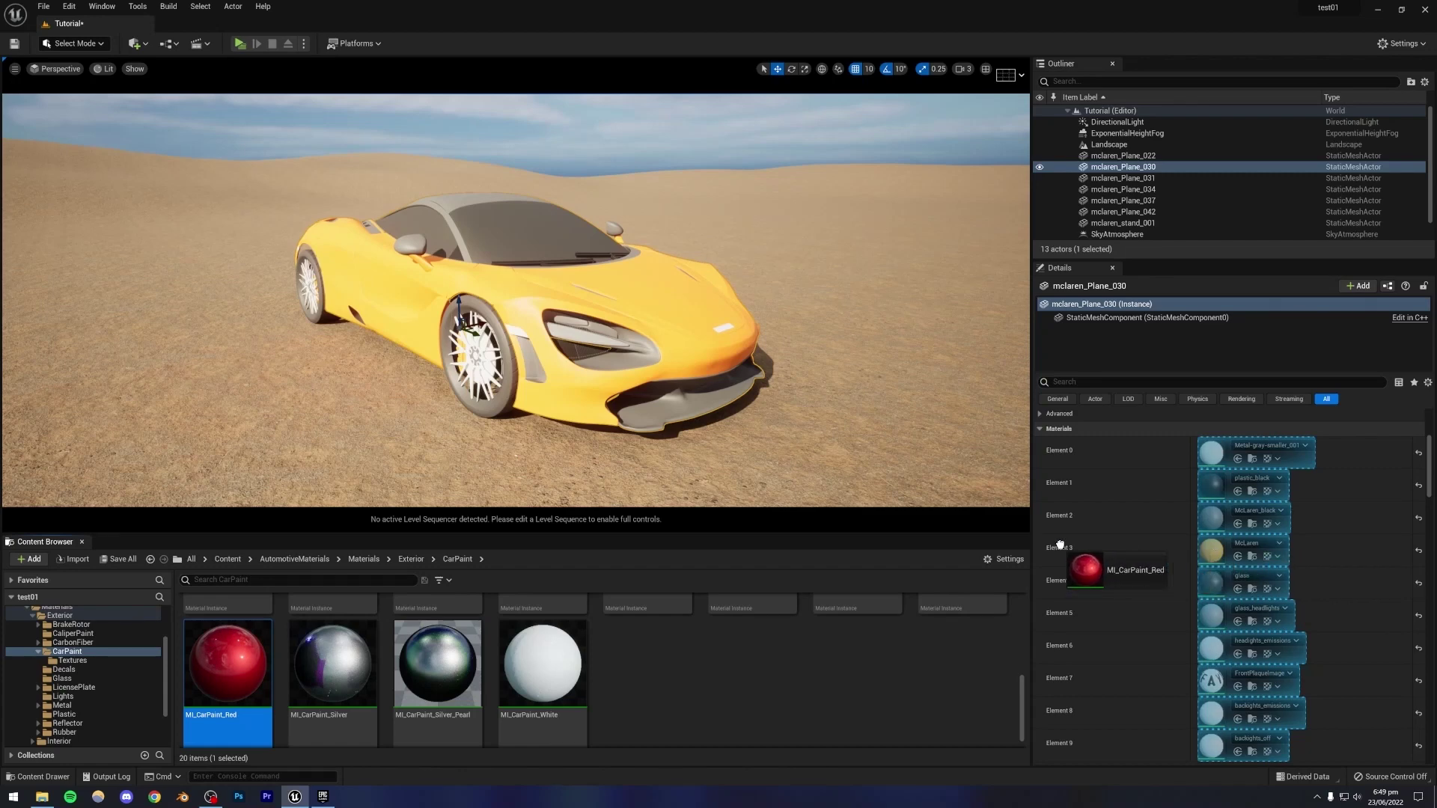
{"action": "left_click_drag", "start_coordinate": [1205, 550], "coordinate": [1206, 551]}
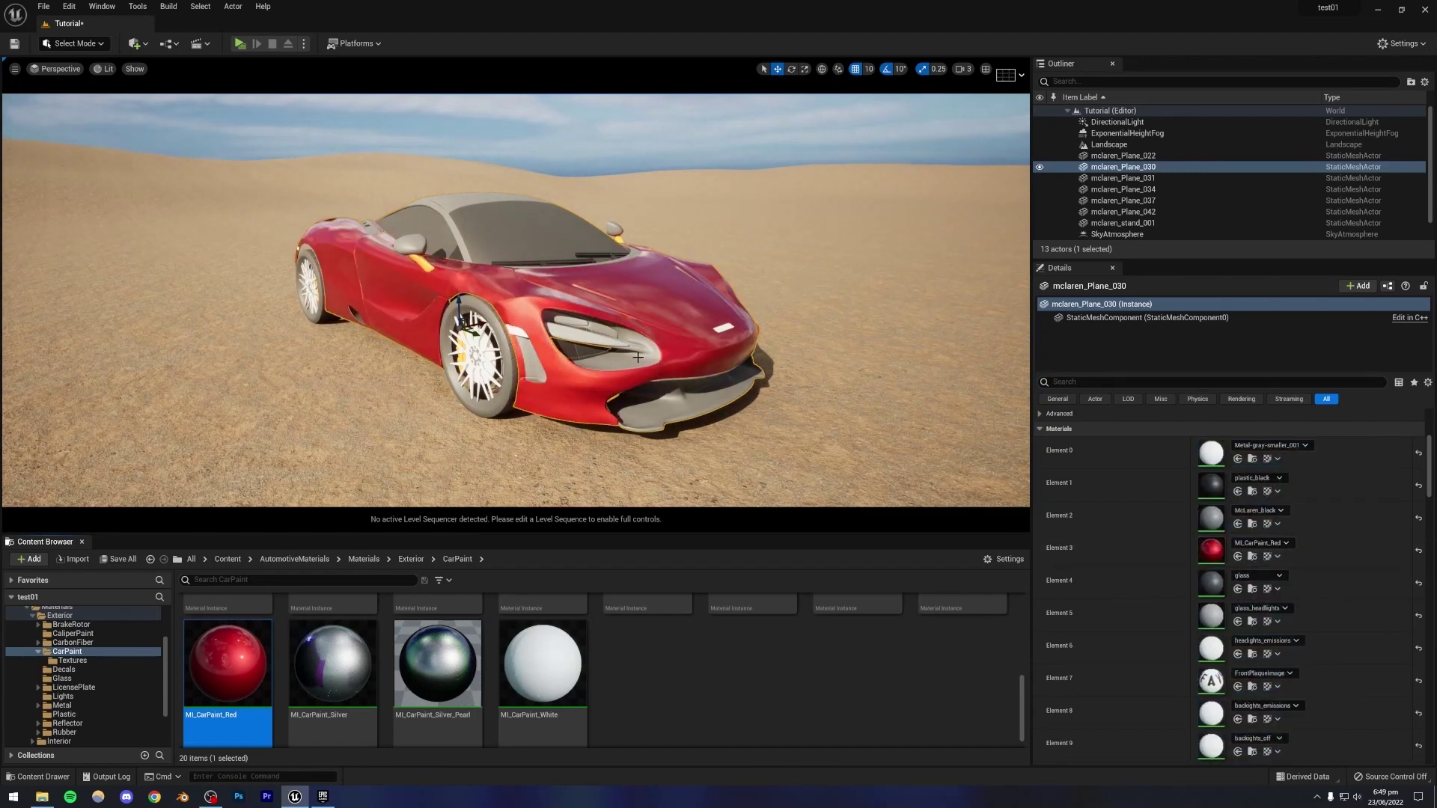
Move around the McLaren and examine the red body paint from its other front corner.
{"action": "key", "text": "d"}
{"action": "right_click_drag", "start_coordinate": [638, 358], "coordinate": [512, 369]}
{"action": "key", "text": "w"}
{"action": "key", "text": "a"}
{"action": "key", "text": "s"}
{"action": "key", "text": "d"}
{"action": "key", "text": "w"}
{"action": "key", "text": "d"}
{"action": "key", "text": "a"}
{"action": "key", "text": "s"}
{"action": "key", "text": "w"}
{"action": "key", "text": "w"}
{"action": "key", "text": "w"}
{"action": "key", "text": "d"}
{"action": "key", "text": "s"}
{"action": "key", "text": "w"}
{"action": "key", "text": "s"}
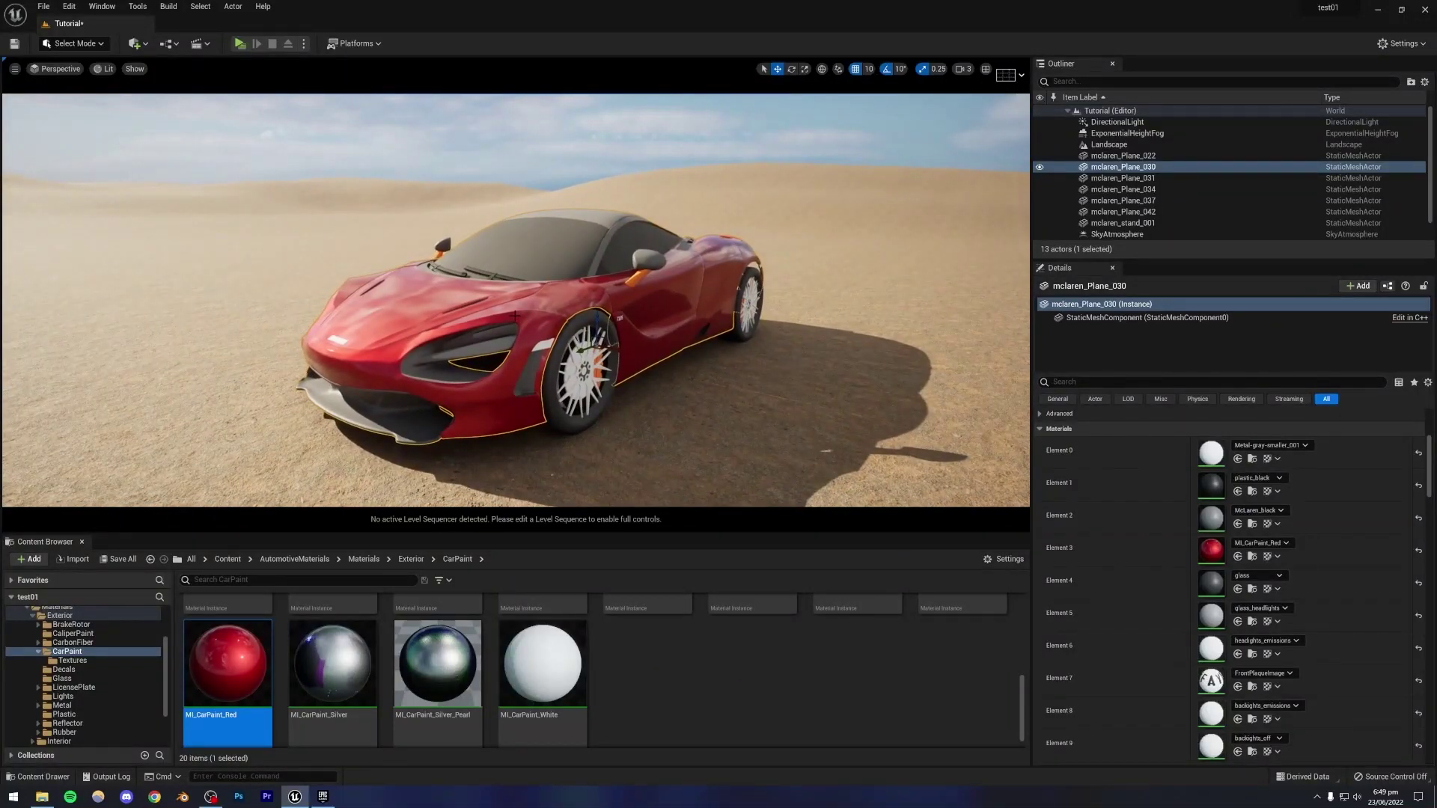
Set the PaintRoughness of the MI_CarPaint_Red material instance to 0.232 and save all modified content.
{"action": "double_click", "coordinate": [226, 680]}
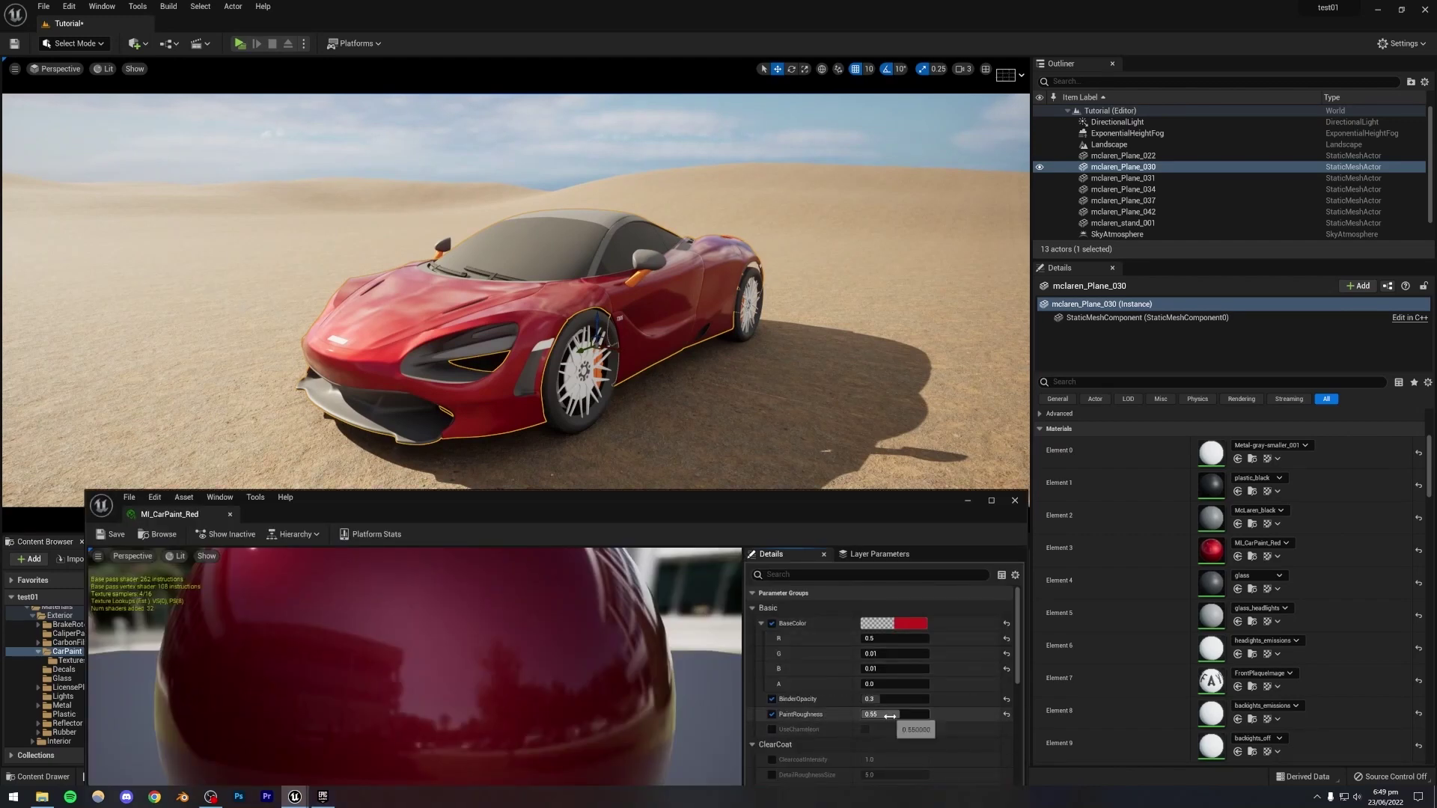
{"action": "mouse_move", "coordinate": [890, 716]}
{"action": "left_mouse_down"}
{"action": "mouse_move", "coordinate": [928, 716]}
{"action": "mouse_move", "coordinate": [899, 715]}
{"action": "left_mouse_up"}
{"action": "type", "text": "0.232"}
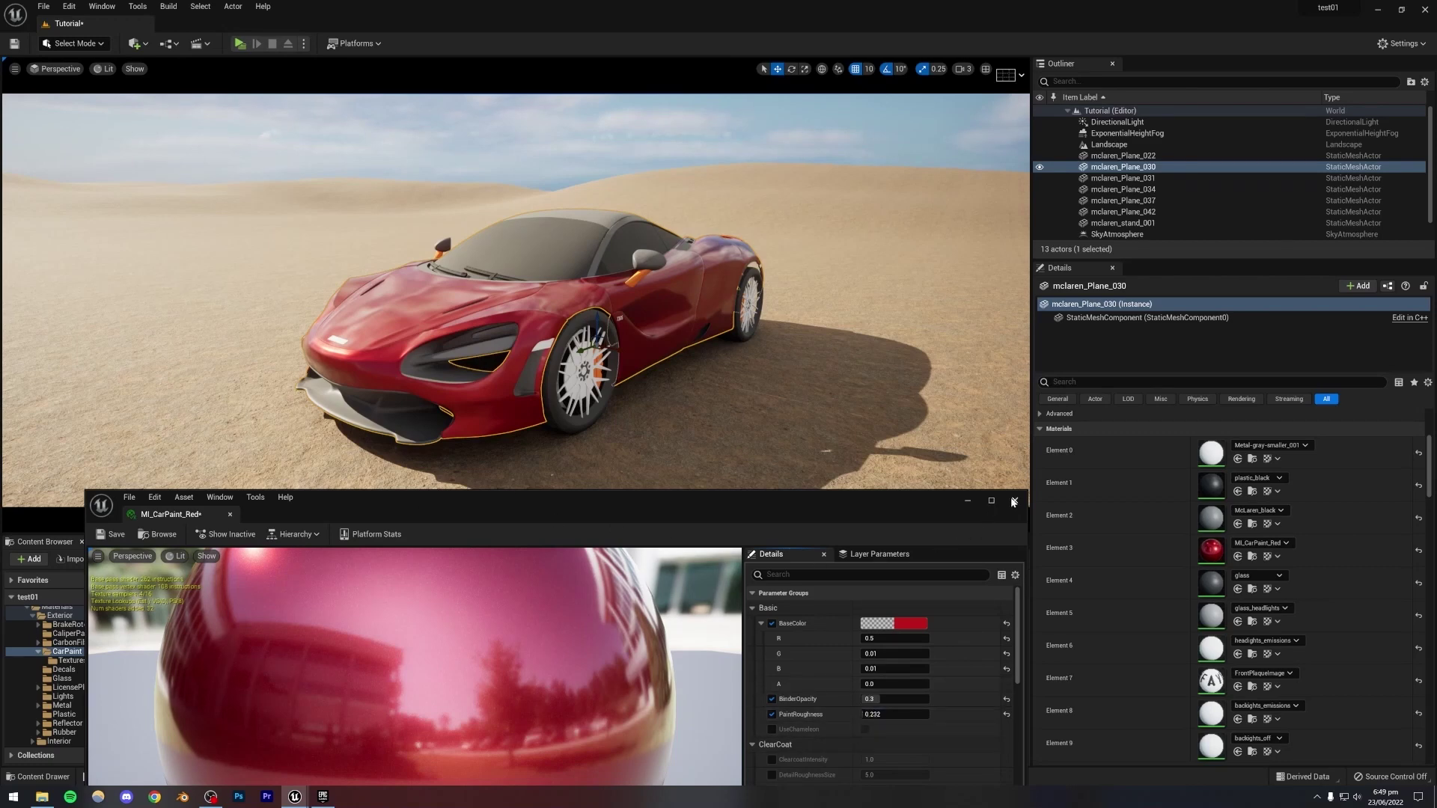
{"action": "left_click", "coordinate": [1014, 502]}
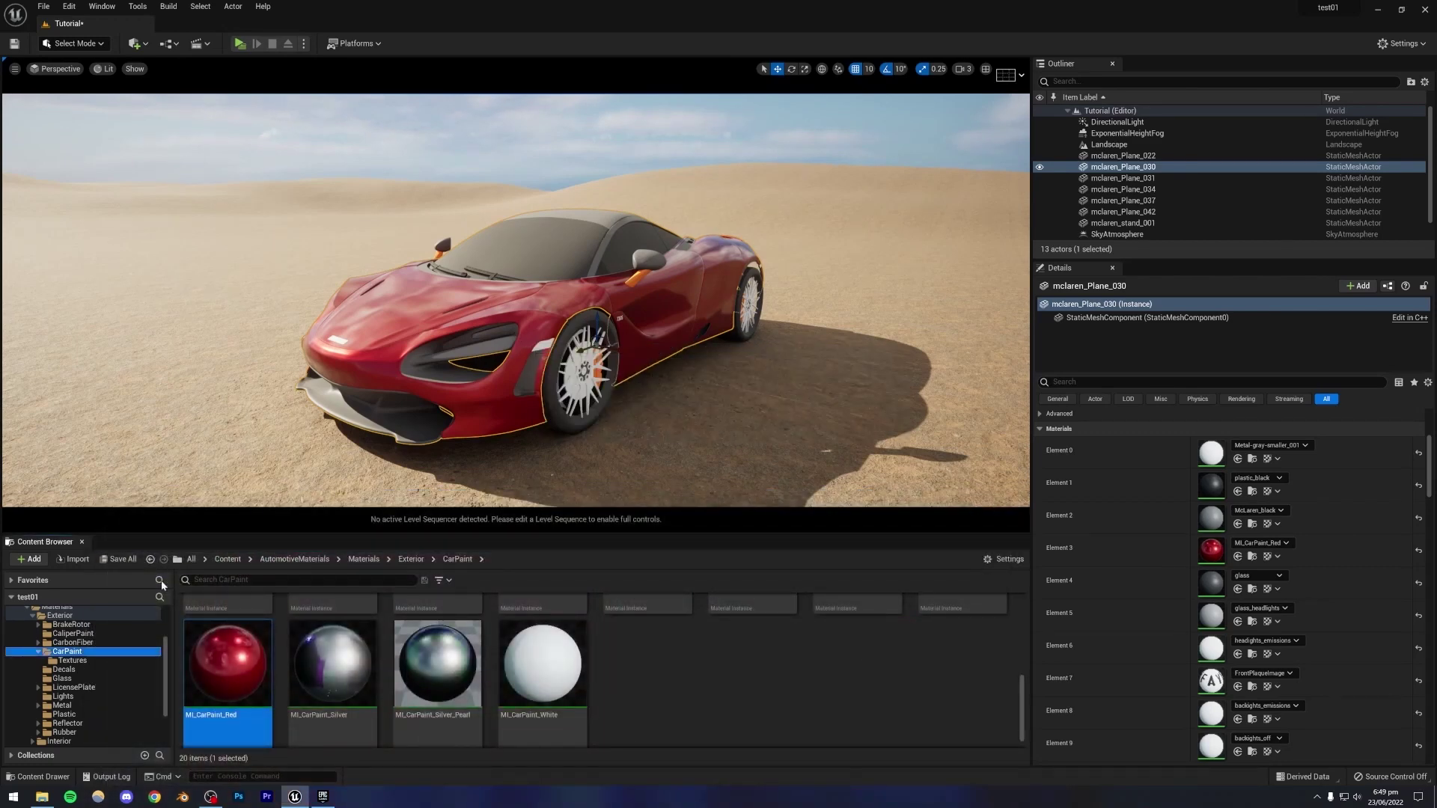
{"action": "left_click", "coordinate": [122, 559]}
{"action": "left_click", "coordinate": [808, 526]}
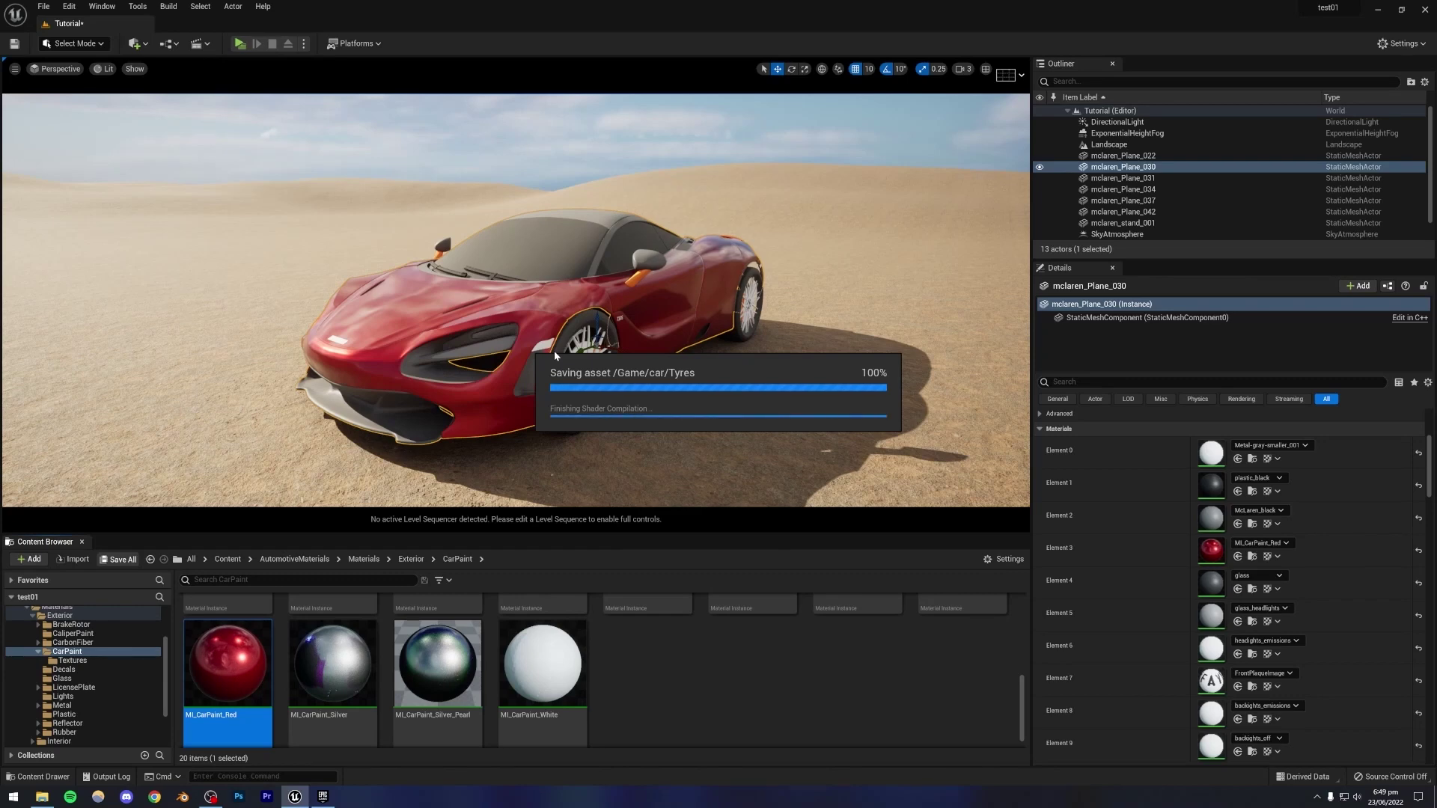
Select the wheel mesh mclaren_Plane_031 at the front wheel and assign MI_CarPaint_Red to its Element 4, the brake calipers.
{"action": "right_click_drag", "start_coordinate": [553, 350], "coordinate": [536, 319]}
{"action": "key", "text": "w"}
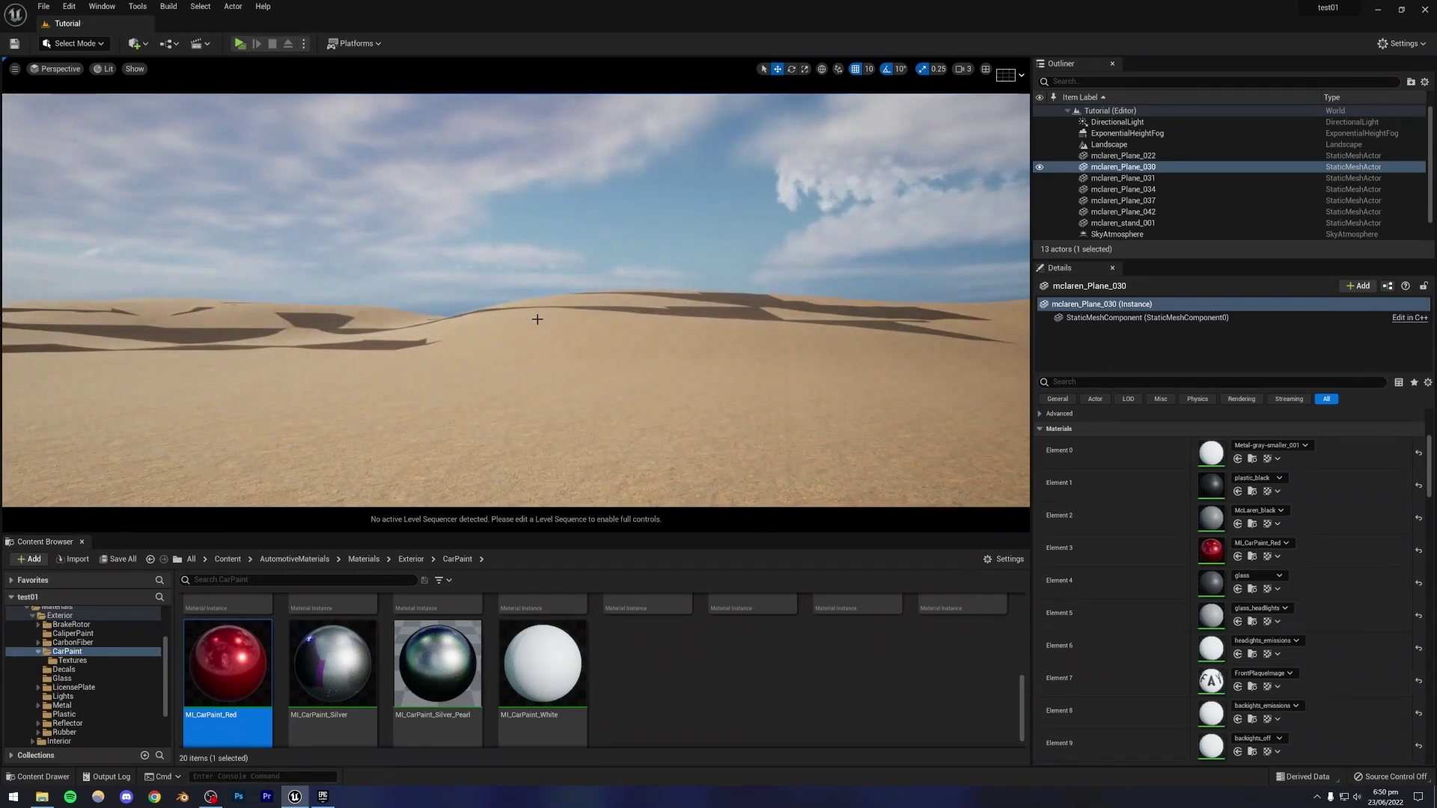
{"action": "right_click_drag", "start_coordinate": [465, 401], "coordinate": [696, 438]}
{"action": "key", "text": "s"}
{"action": "key", "text": "s"}
{"action": "key", "text": "w"}
{"action": "key", "text": "s"}
{"action": "key", "text": "w"}
{"action": "key", "text": "a"}
{"action": "key", "text": "w"}
{"action": "mouse_move", "coordinate": [472, 346]}
{"action": "right_mouse_down"}
{"action": "mouse_move", "coordinate": [505, 361]}
{"action": "mouse_move", "coordinate": [473, 345]}
{"action": "right_mouse_up"}
{"action": "key", "text": "s"}
{"action": "key", "text": "w"}
{"action": "left_click", "coordinate": [511, 319]}
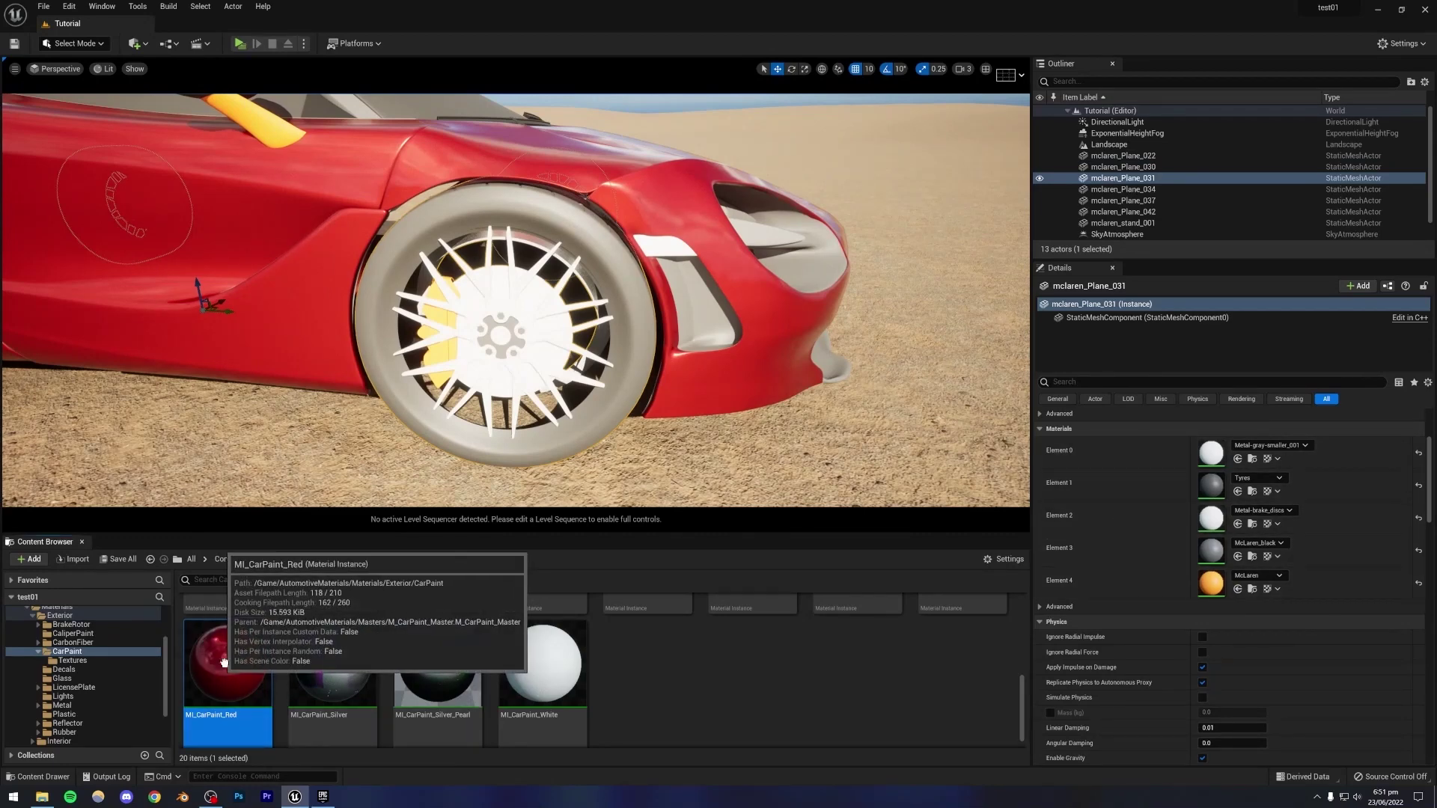
{"action": "left_click_drag", "start_coordinate": [200, 668], "coordinate": [916, 643]}
{"action": "left_click_drag", "start_coordinate": [1212, 583], "coordinate": [1213, 582]}
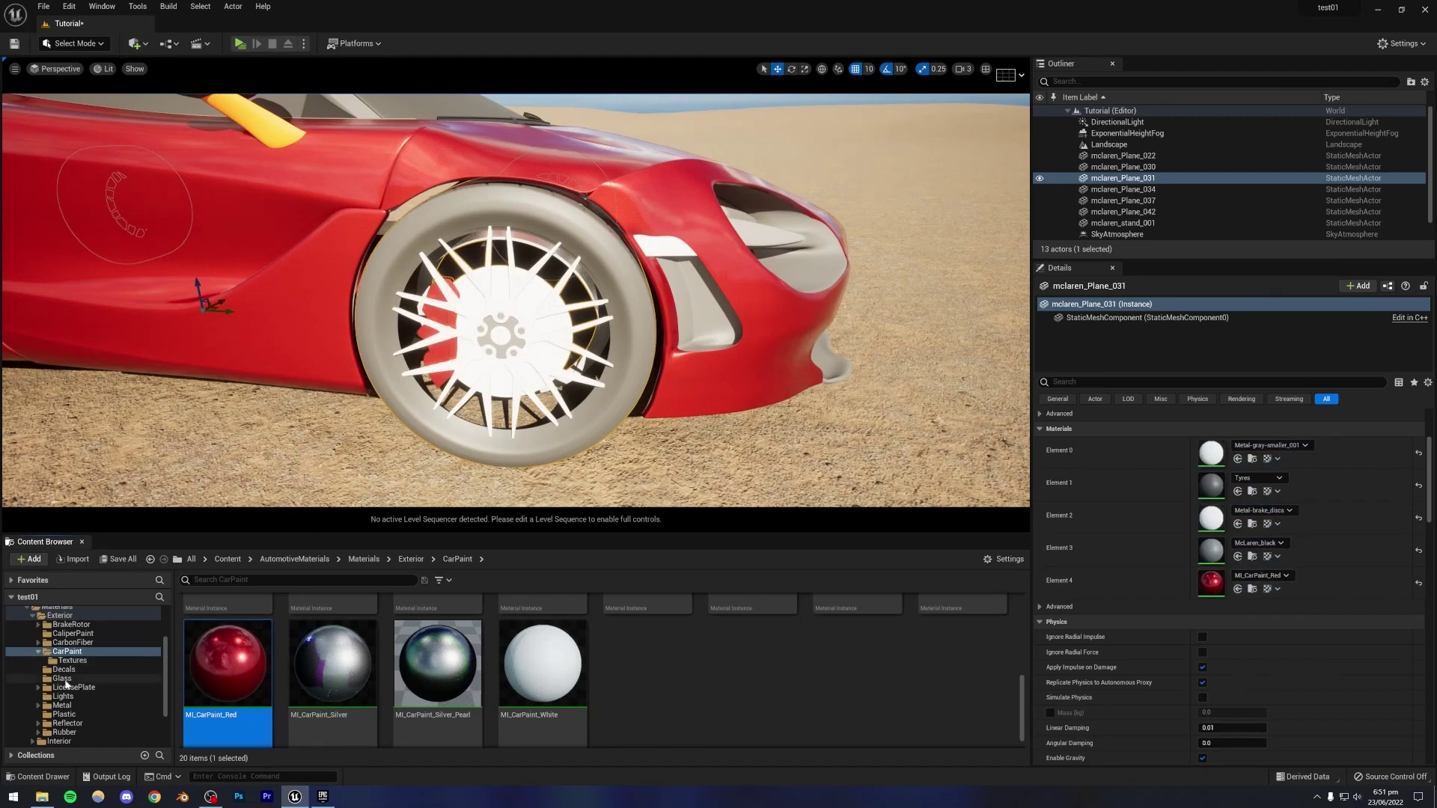
Open the Exterior Metal materials folder and try MI_Metal_Brushed on Element 0, the rims, of the wheel mesh.
{"action": "left_click", "coordinate": [64, 707]}
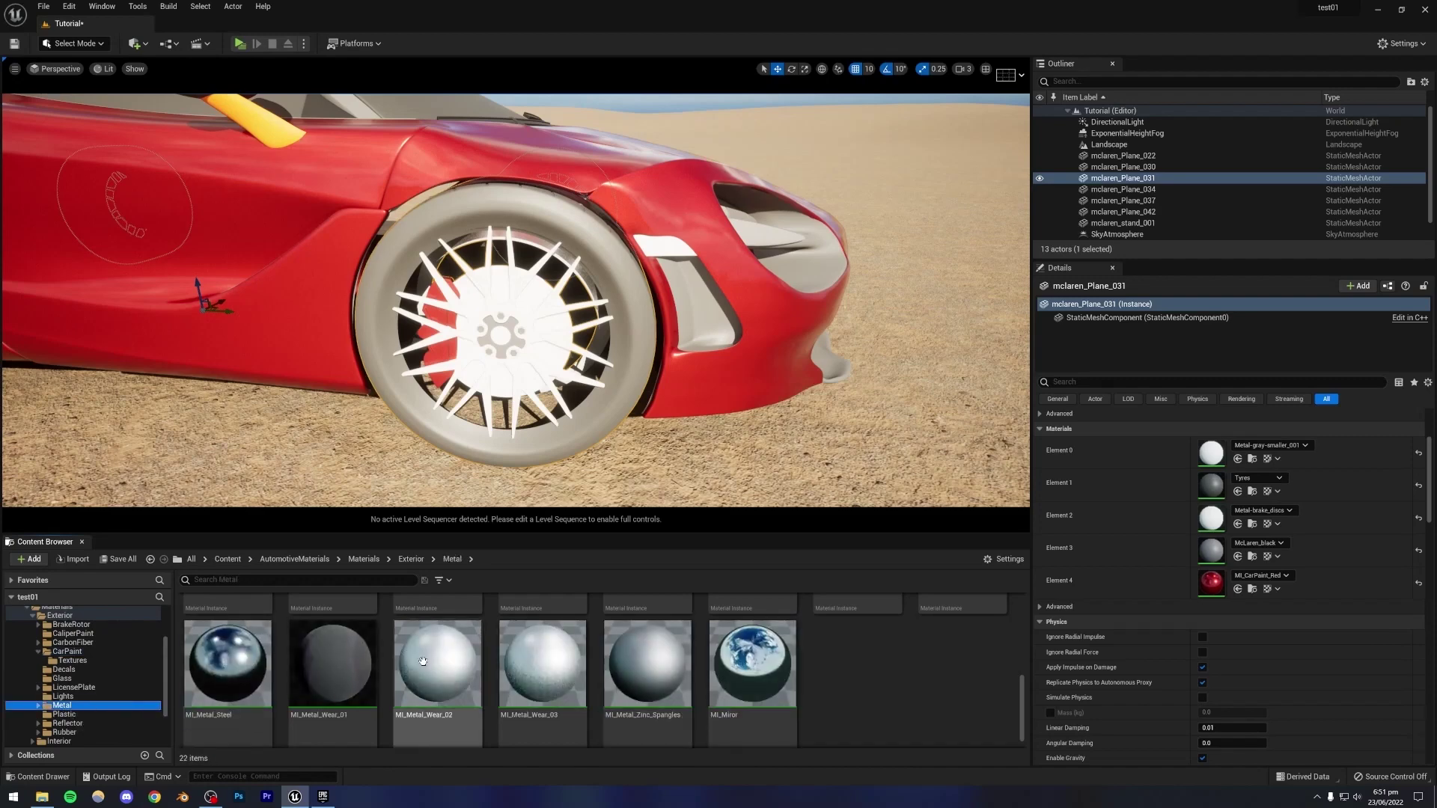
{"action": "scroll", "coordinate": [422, 662], "scroll_direction": "up", "scroll_amount": 5}
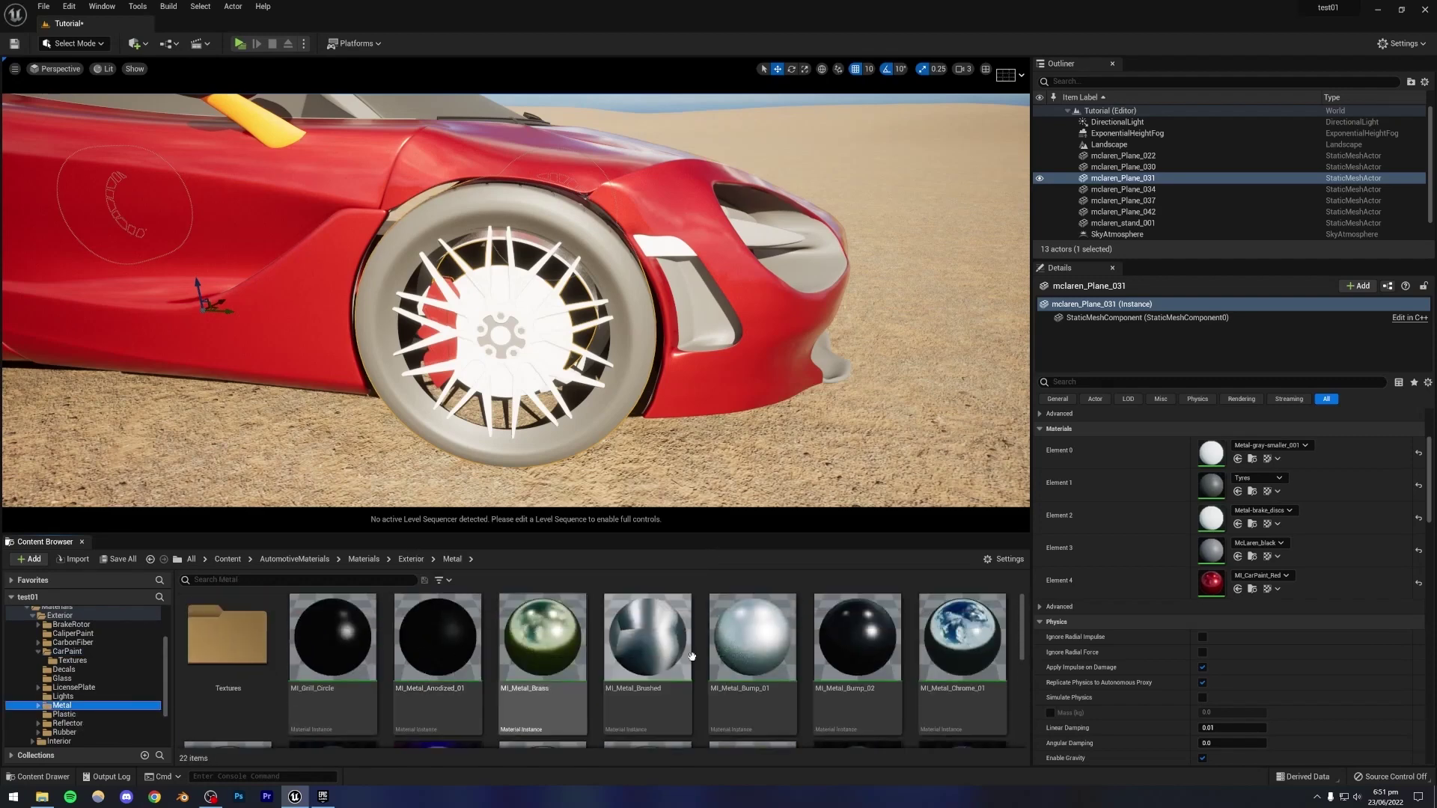
{"action": "left_click_drag", "start_coordinate": [649, 659], "coordinate": [776, 610]}
{"action": "left_click_drag", "start_coordinate": [1179, 437], "coordinate": [1140, 447]}
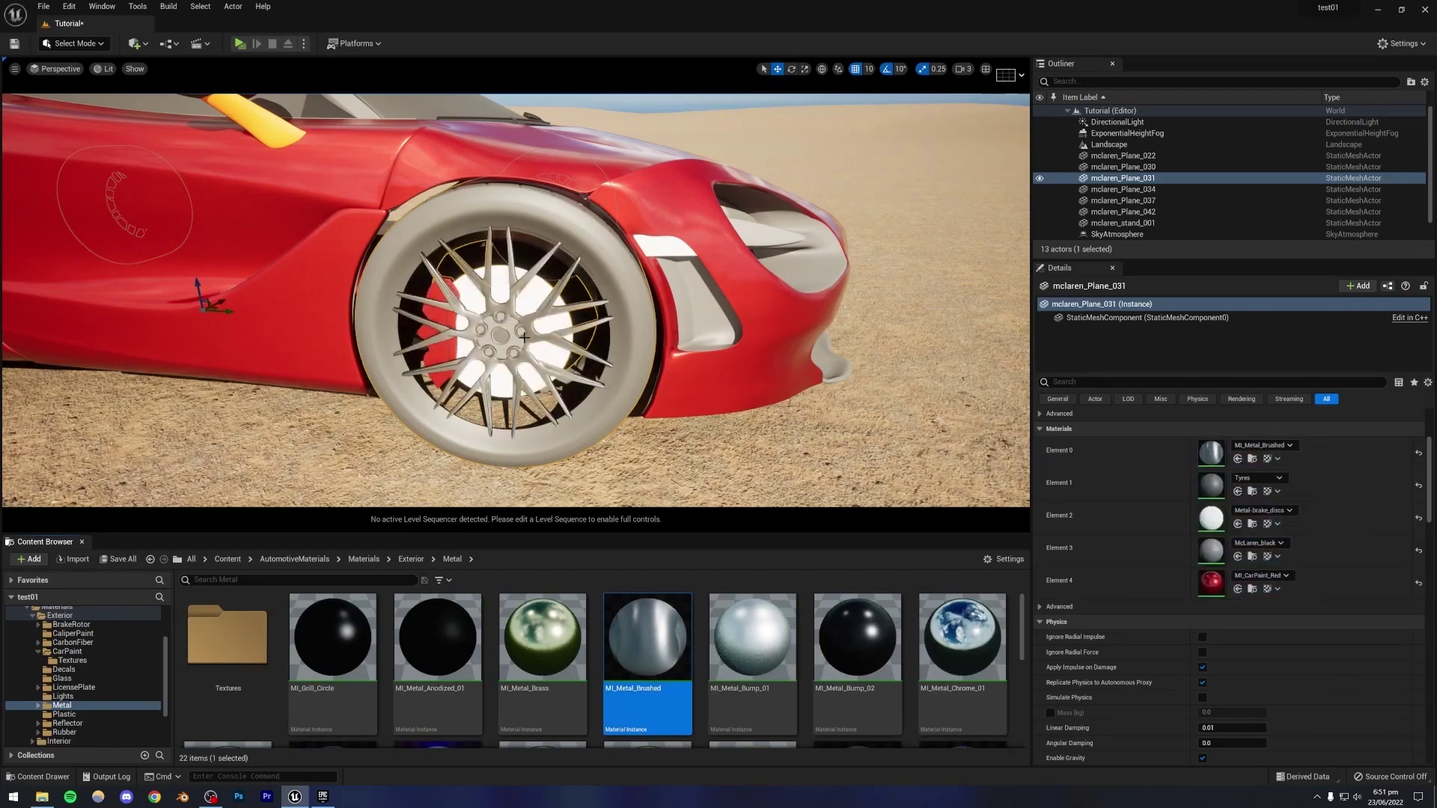
{"action": "mouse_move", "coordinate": [524, 337]}
{"action": "right_mouse_down"}
{"action": "mouse_move", "coordinate": [456, 341]}
{"action": "mouse_move", "coordinate": [404, 367]}
{"action": "mouse_move", "coordinate": [509, 329]}
{"action": "mouse_move", "coordinate": [514, 349]}
{"action": "right_mouse_up"}
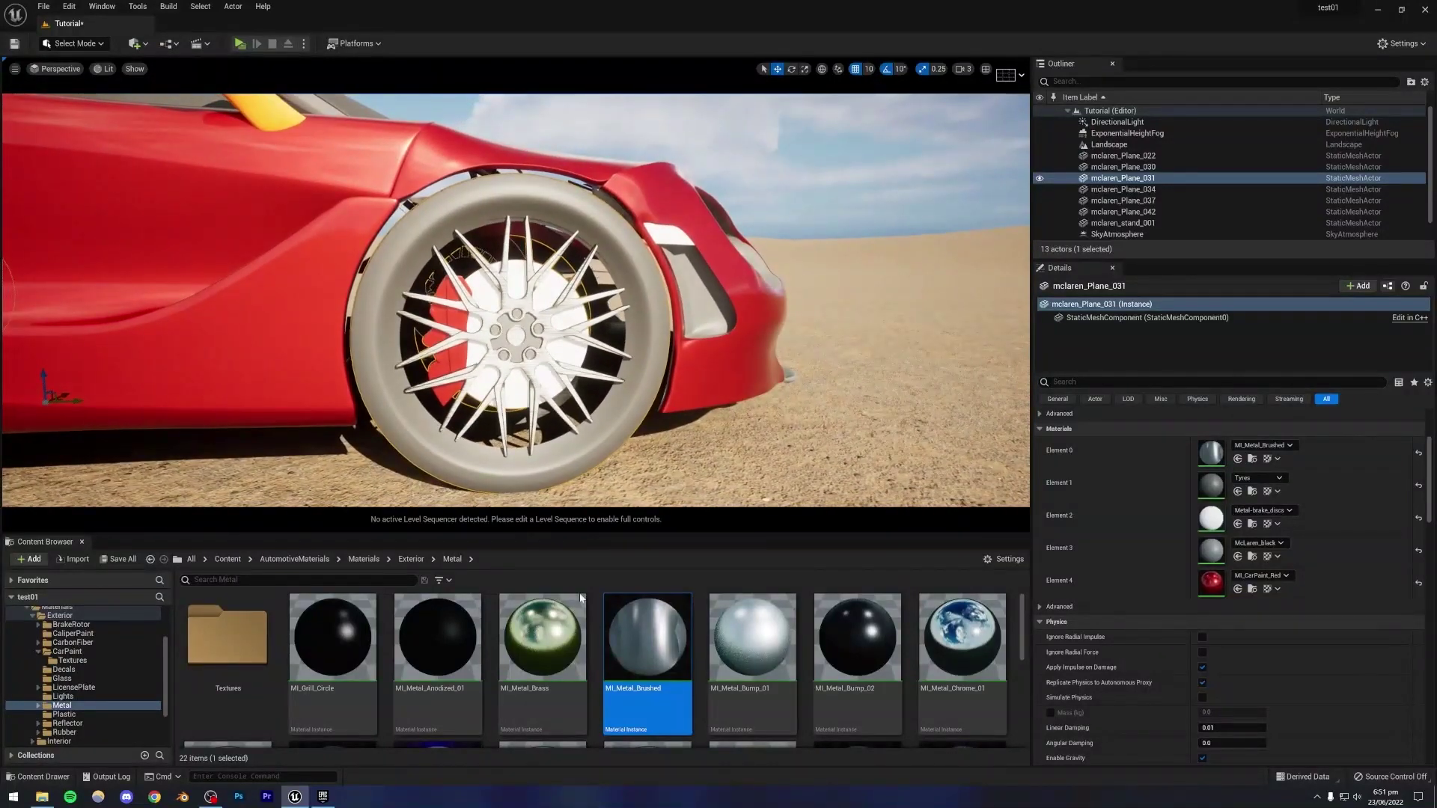
Try MI_Metal_Frosted_Reflective on Element 0 of the wheel mesh and inspect the rims from several angles.
{"action": "scroll", "coordinate": [498, 663], "scroll_direction": "down", "scroll_amount": 2}
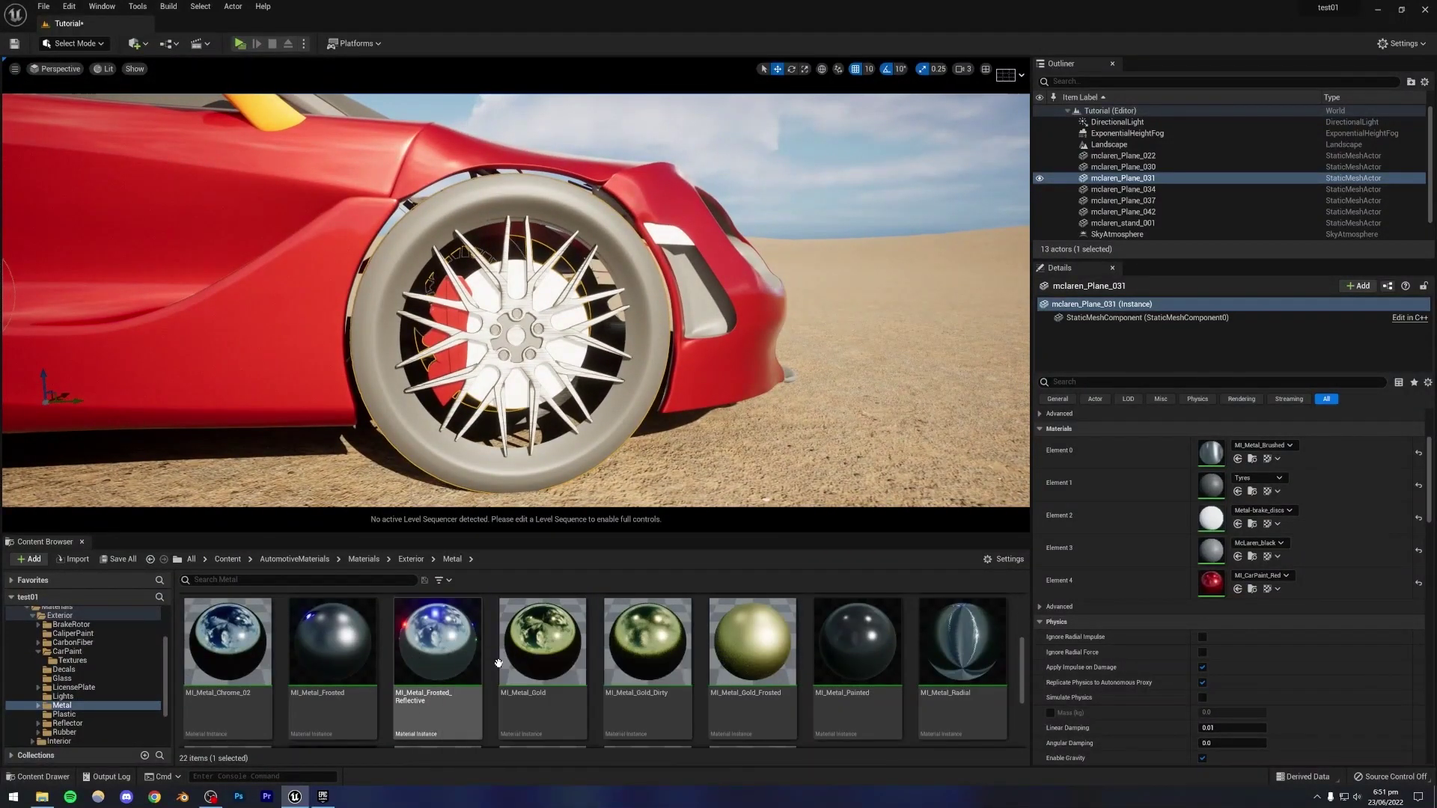
{"action": "left_click_drag", "start_coordinate": [440, 642], "coordinate": [1219, 450]}
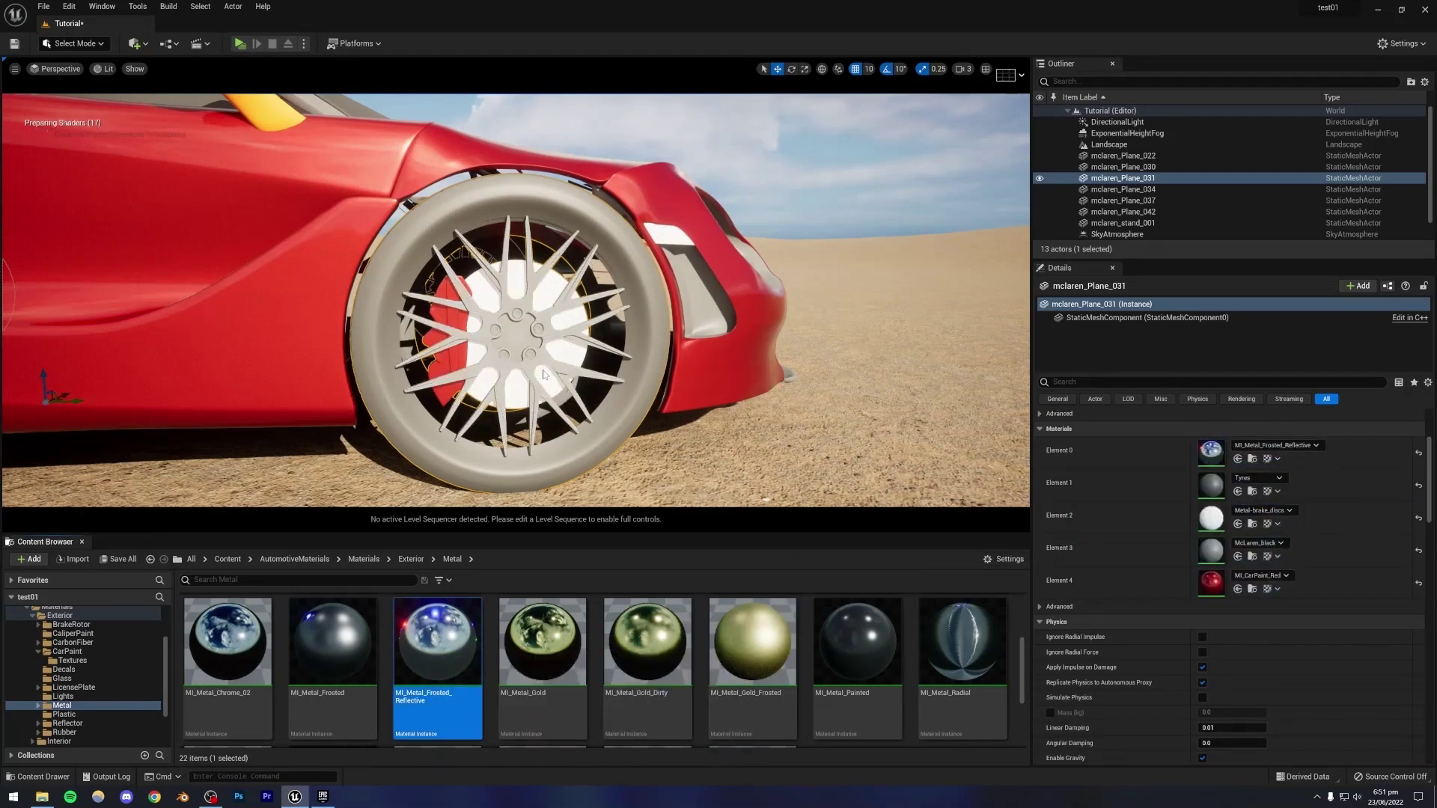
{"action": "key", "text": "d"}
{"action": "mouse_move", "coordinate": [545, 375]}
{"action": "right_mouse_down"}
{"action": "mouse_move", "coordinate": [374, 380]}
{"action": "mouse_move", "coordinate": [537, 369]}
{"action": "right_mouse_up"}
{"action": "key", "text": "w"}
{"action": "key", "text": "s"}
{"action": "right_click_drag", "start_coordinate": [482, 325], "coordinate": [337, 335]}
{"action": "key", "text": "w"}
Assign MI_Metal_Chrome_02 to Element 0 of the wheel mesh and inspect the rim up close.
{"action": "left_click", "coordinate": [246, 641]}
{"action": "left_click_drag", "start_coordinate": [246, 641], "coordinate": [1207, 452]}
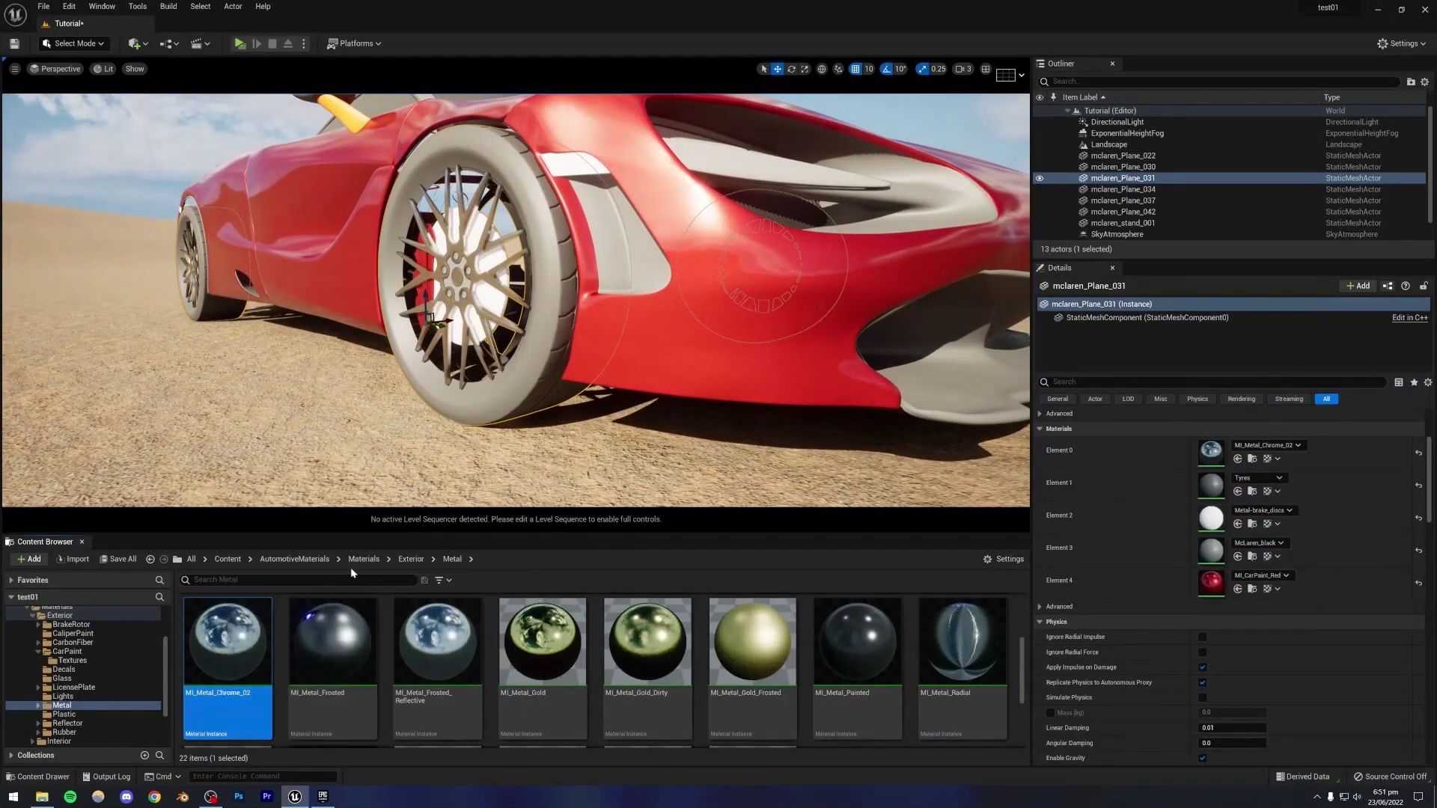
{"action": "right_click_drag", "start_coordinate": [519, 398], "coordinate": [595, 302]}
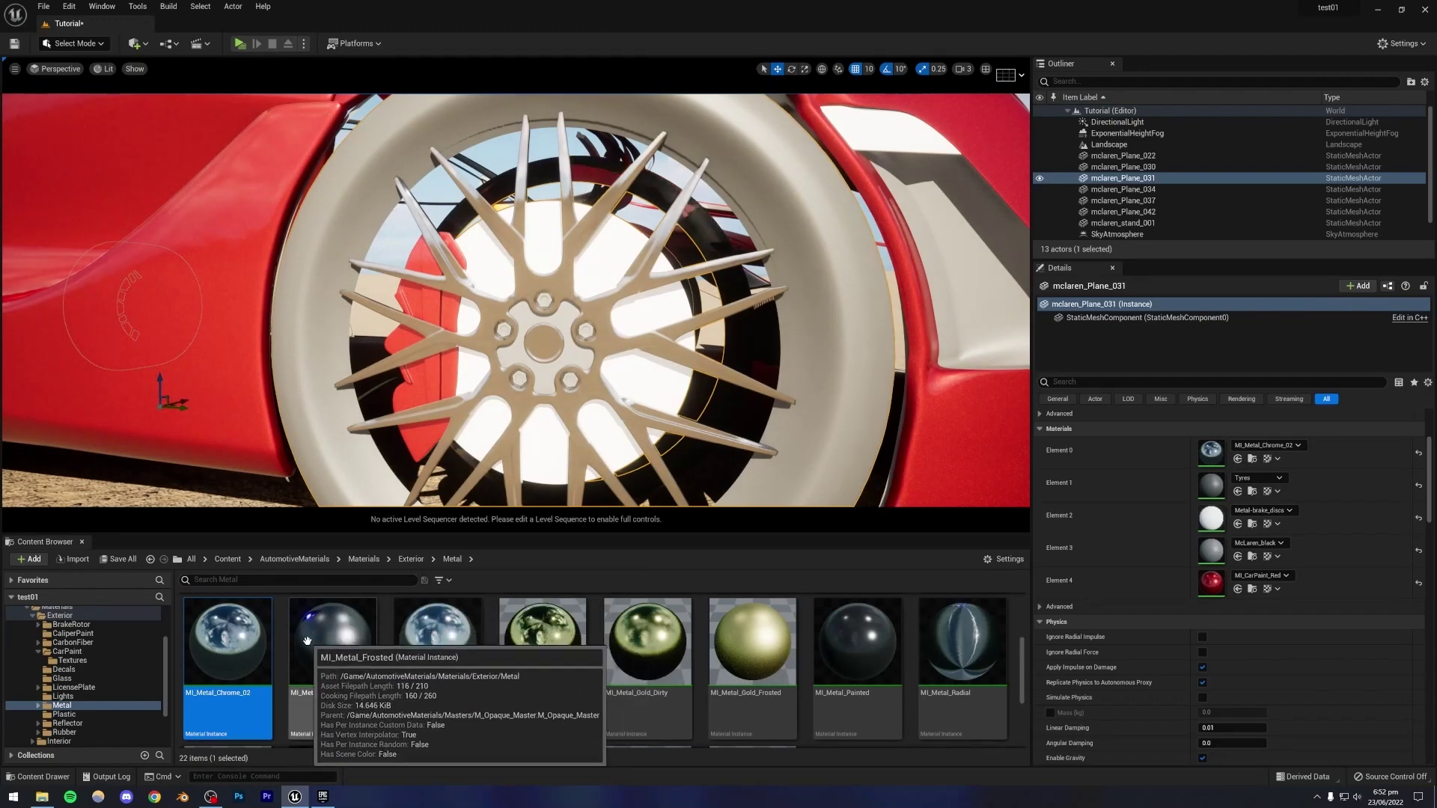
Assign MI_Metal_Frosted to Element 2, the brake discs, of the wheel mesh and view the front wheel.
{"action": "left_click_drag", "start_coordinate": [315, 657], "coordinate": [1212, 520]}
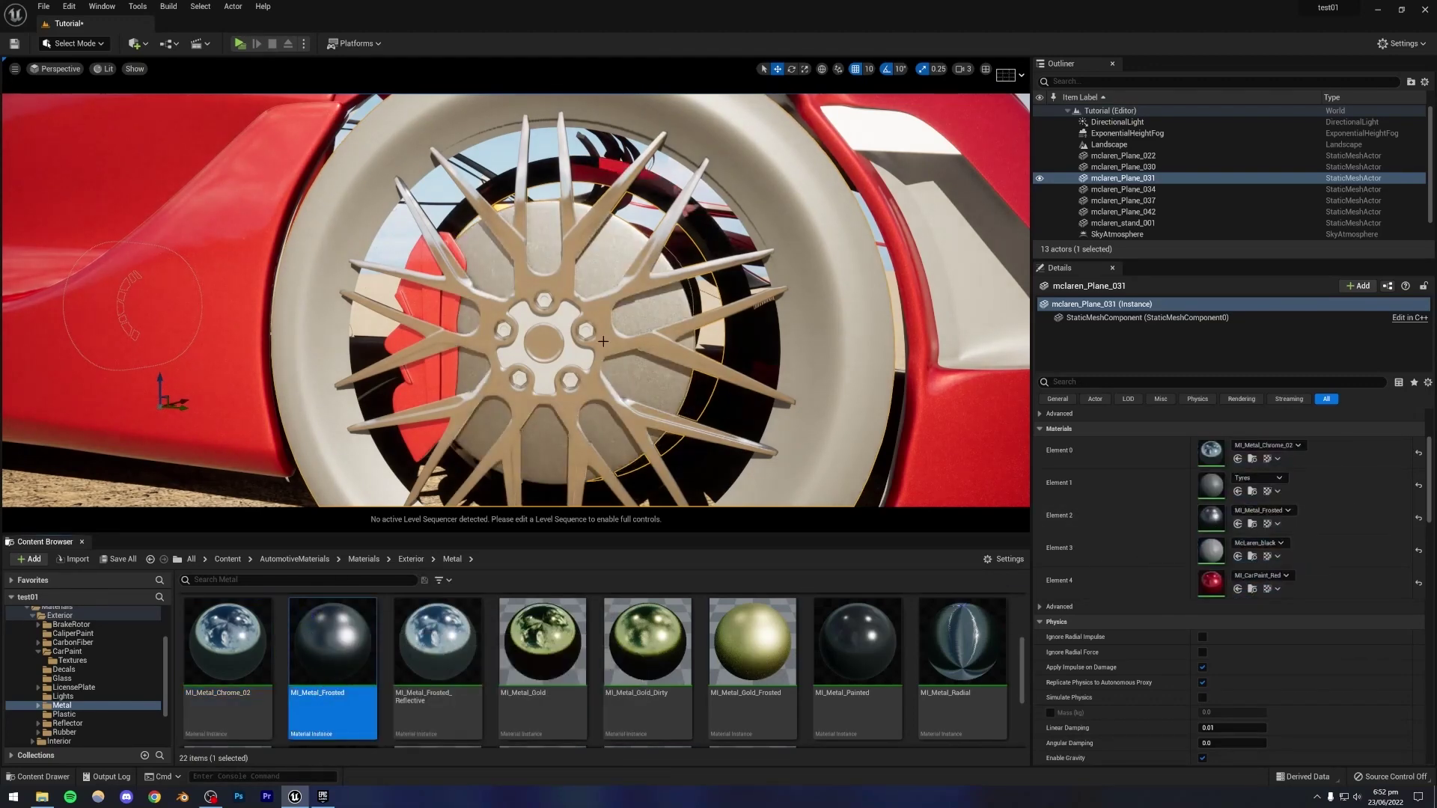
{"action": "right_click_drag", "start_coordinate": [884, 475], "coordinate": [884, 475]}
{"action": "right_click_drag", "start_coordinate": [587, 338], "coordinate": [586, 339]}
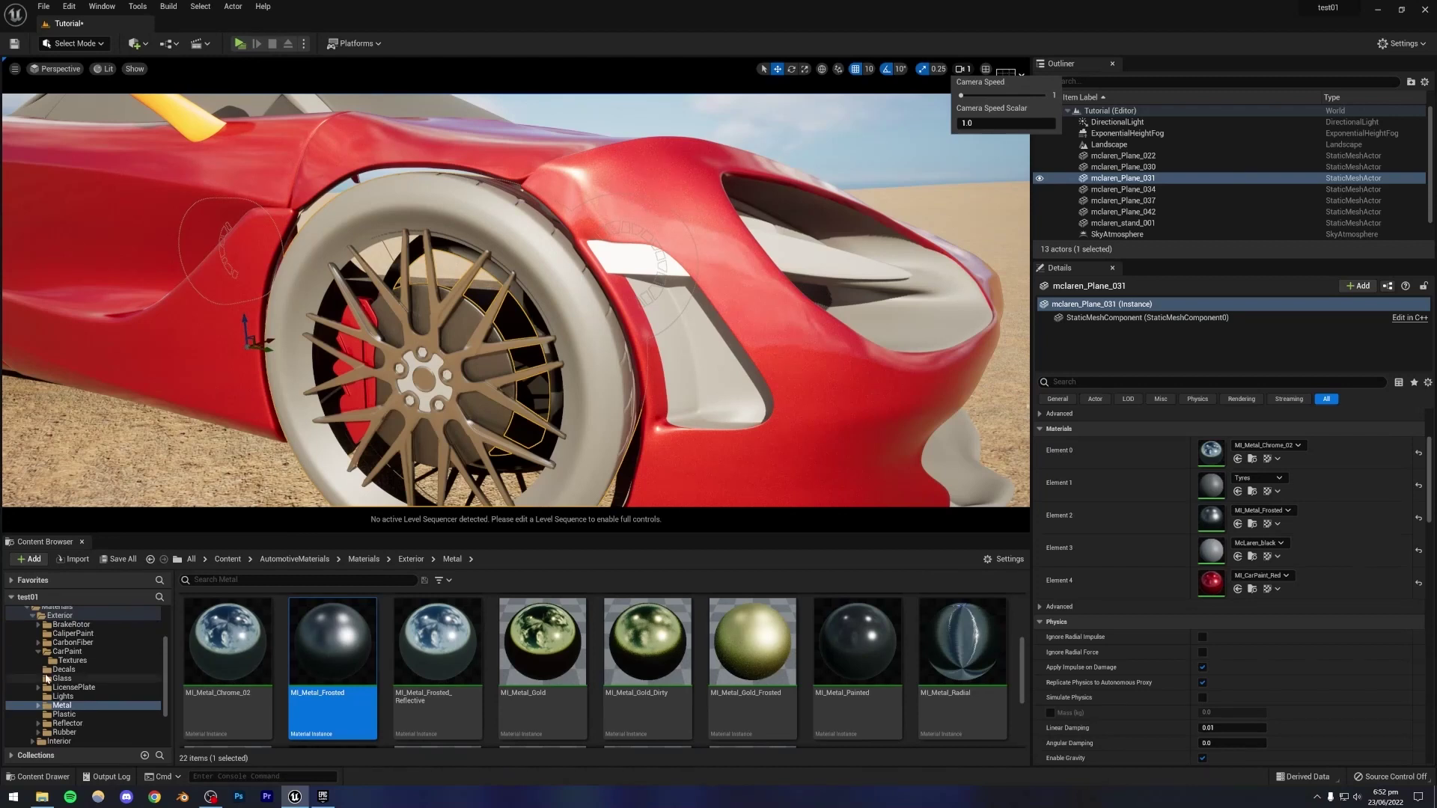
Open the Exterior Rubber materials folder and try MI_Tire_Sidewall_Rough on Element 1, the tyres, of the wheel mesh.
{"action": "left_click", "coordinate": [76, 670]}
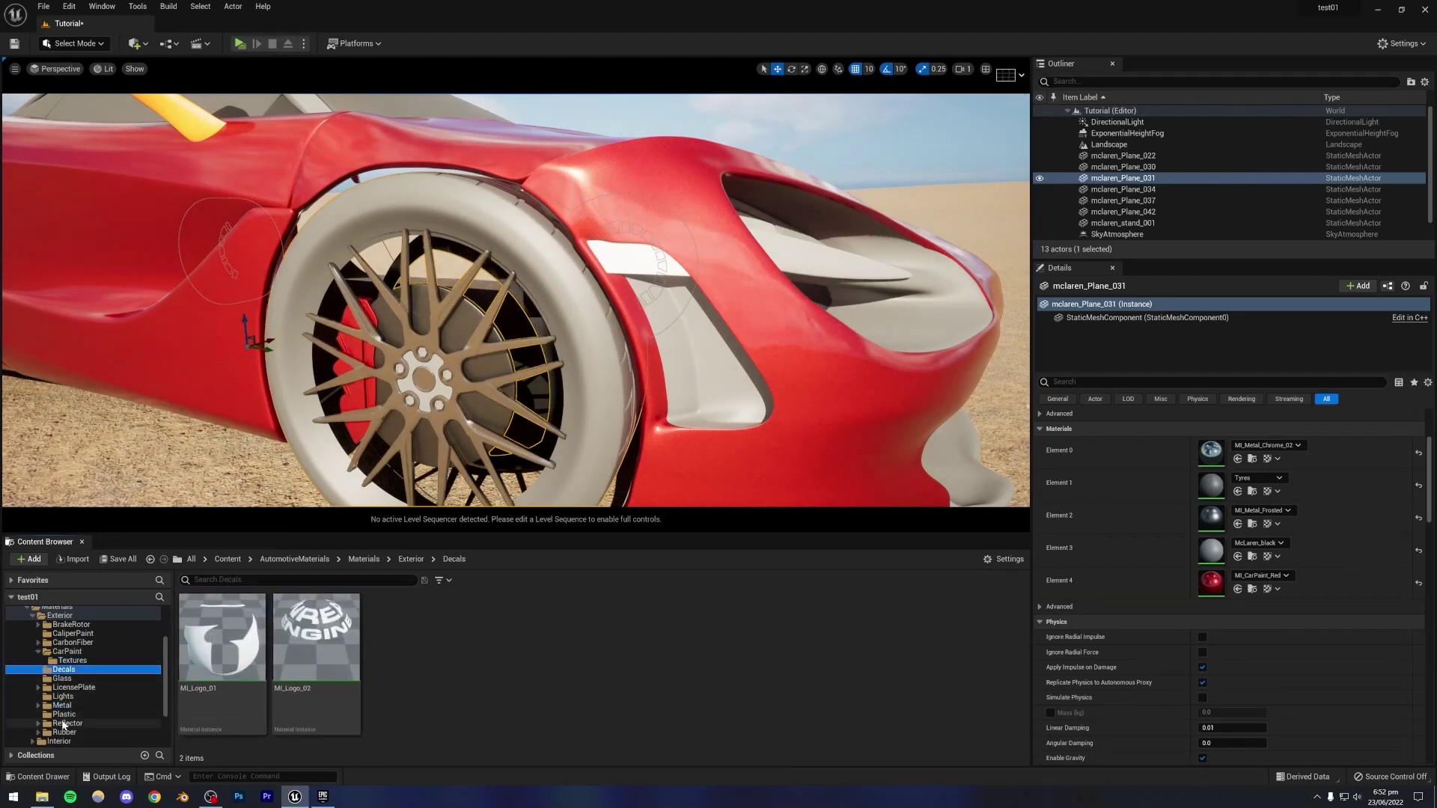
{"action": "left_click", "coordinate": [63, 733]}
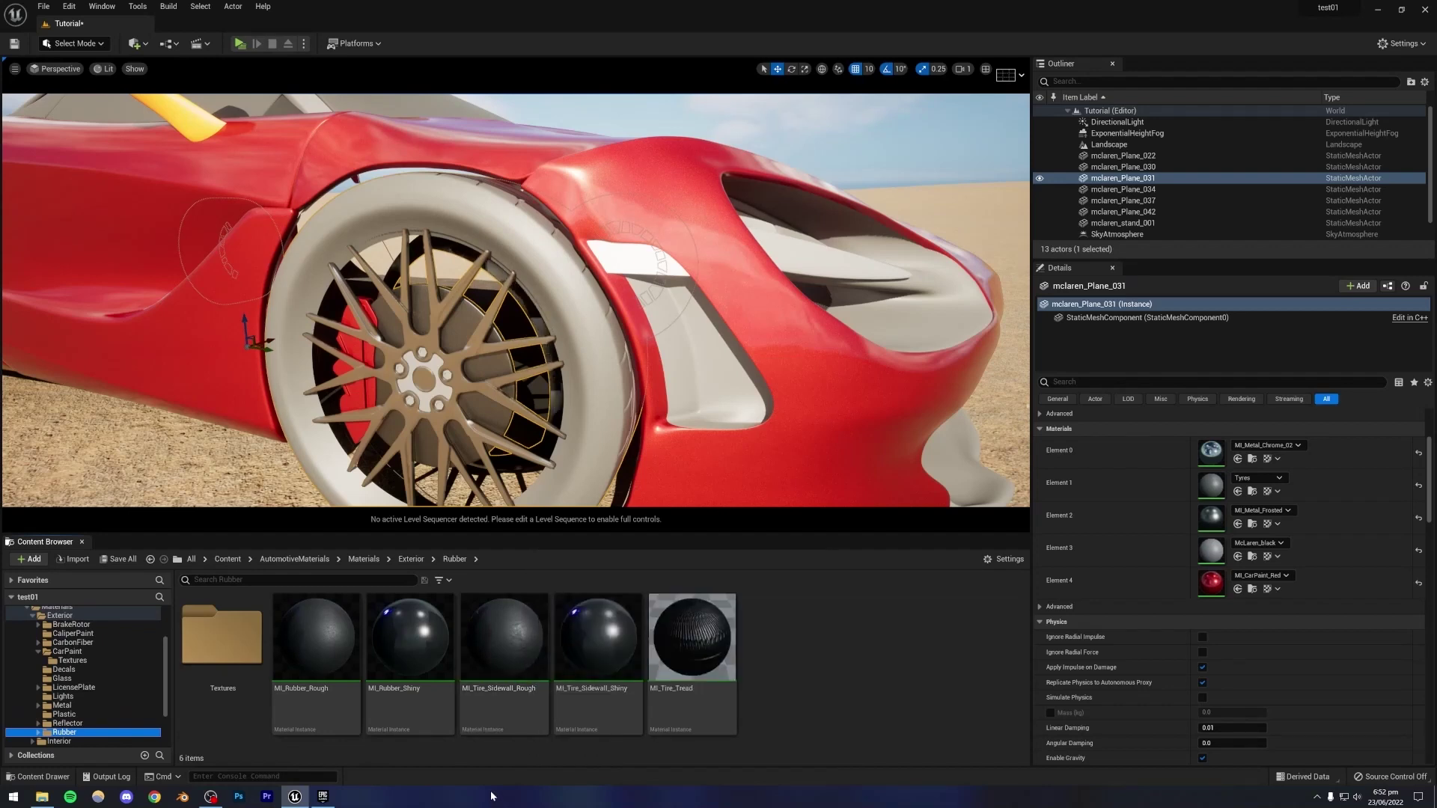
{"action": "left_click", "coordinate": [500, 649]}
{"action": "left_click_drag", "start_coordinate": [499, 650], "coordinate": [514, 622]}
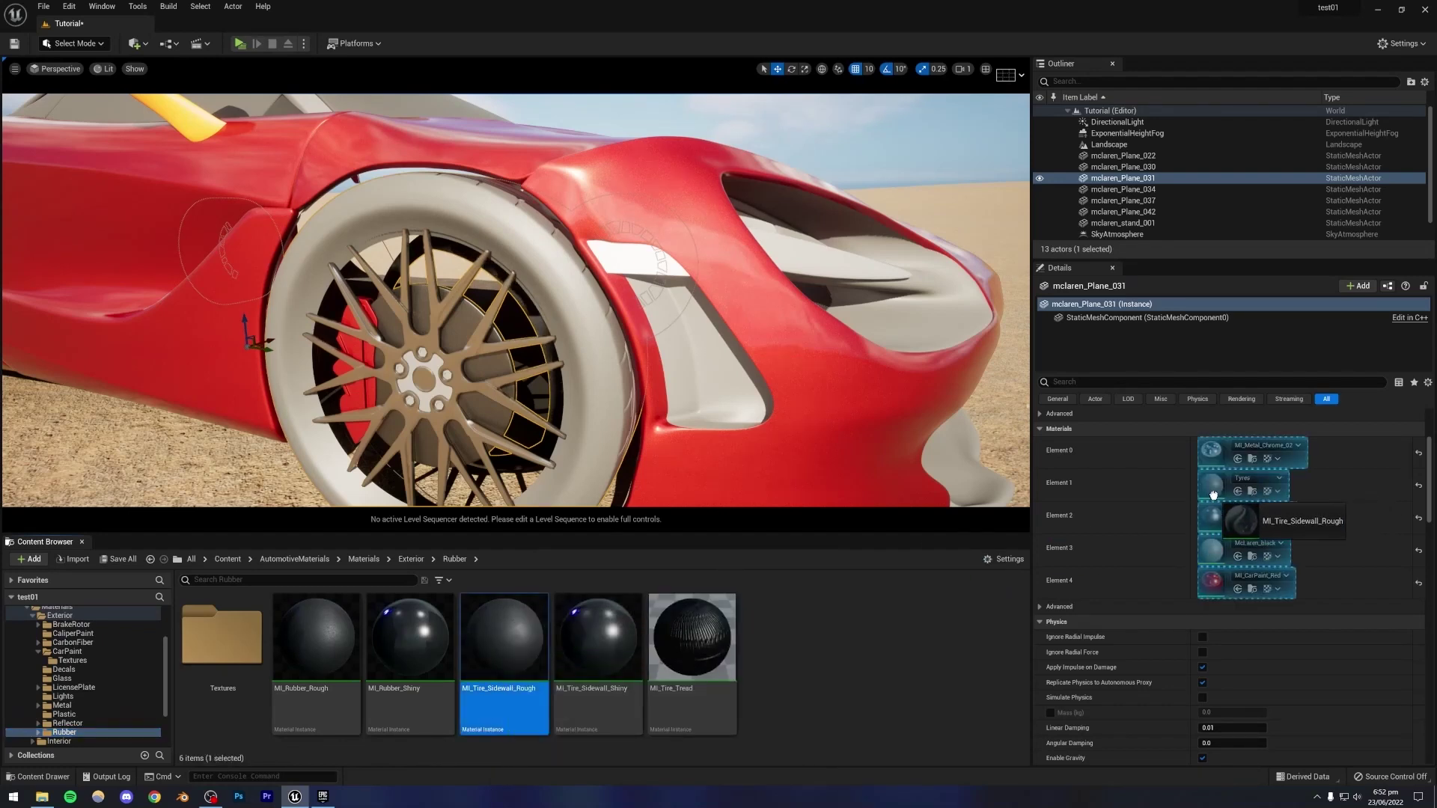
{"action": "left_click_drag", "start_coordinate": [1213, 495], "coordinate": [1212, 492]}
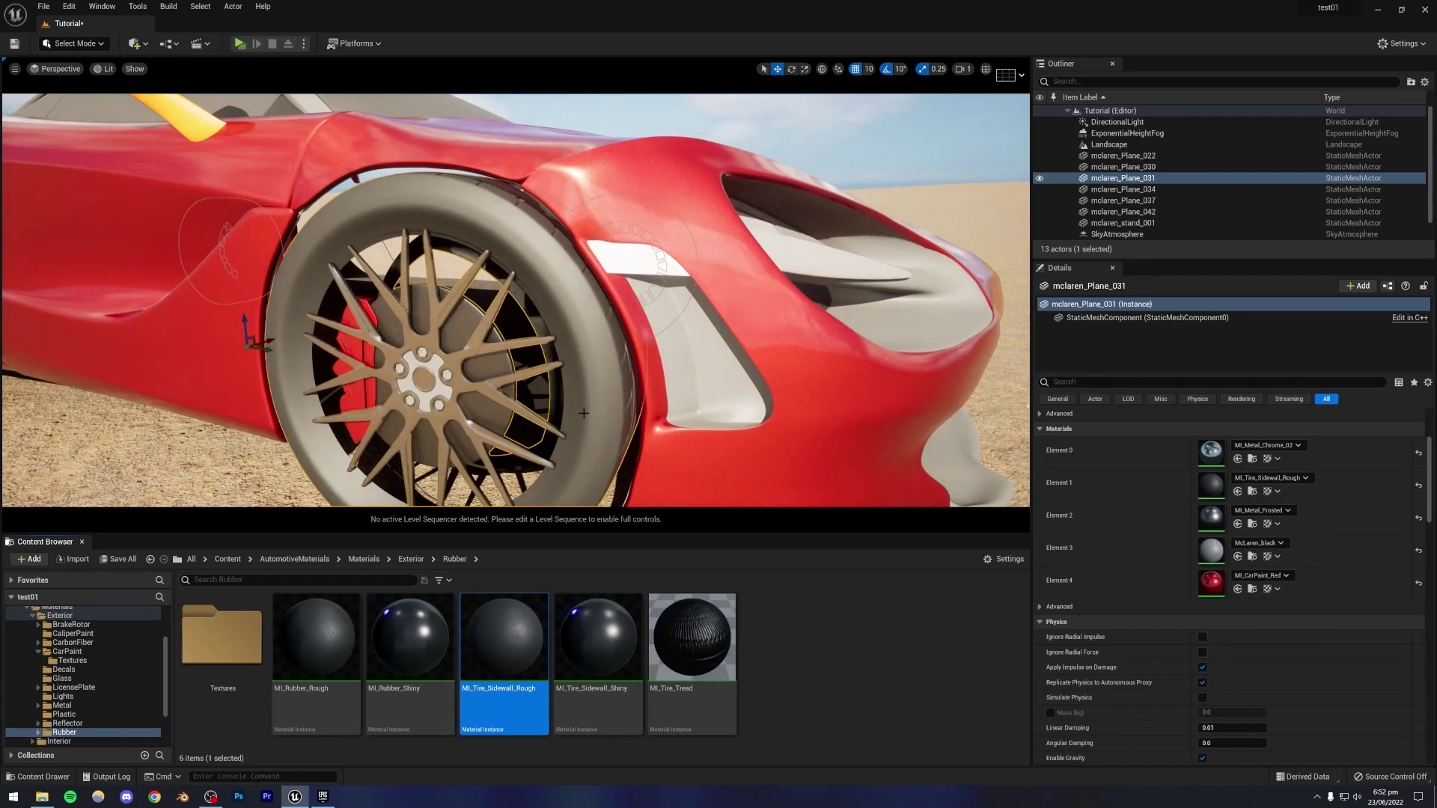
Assign MI_Rubber_Rough to Element 1 of the wheel mesh and inspect the tyre and rim up close.
{"action": "left_click_drag", "start_coordinate": [314, 636], "coordinate": [448, 610]}
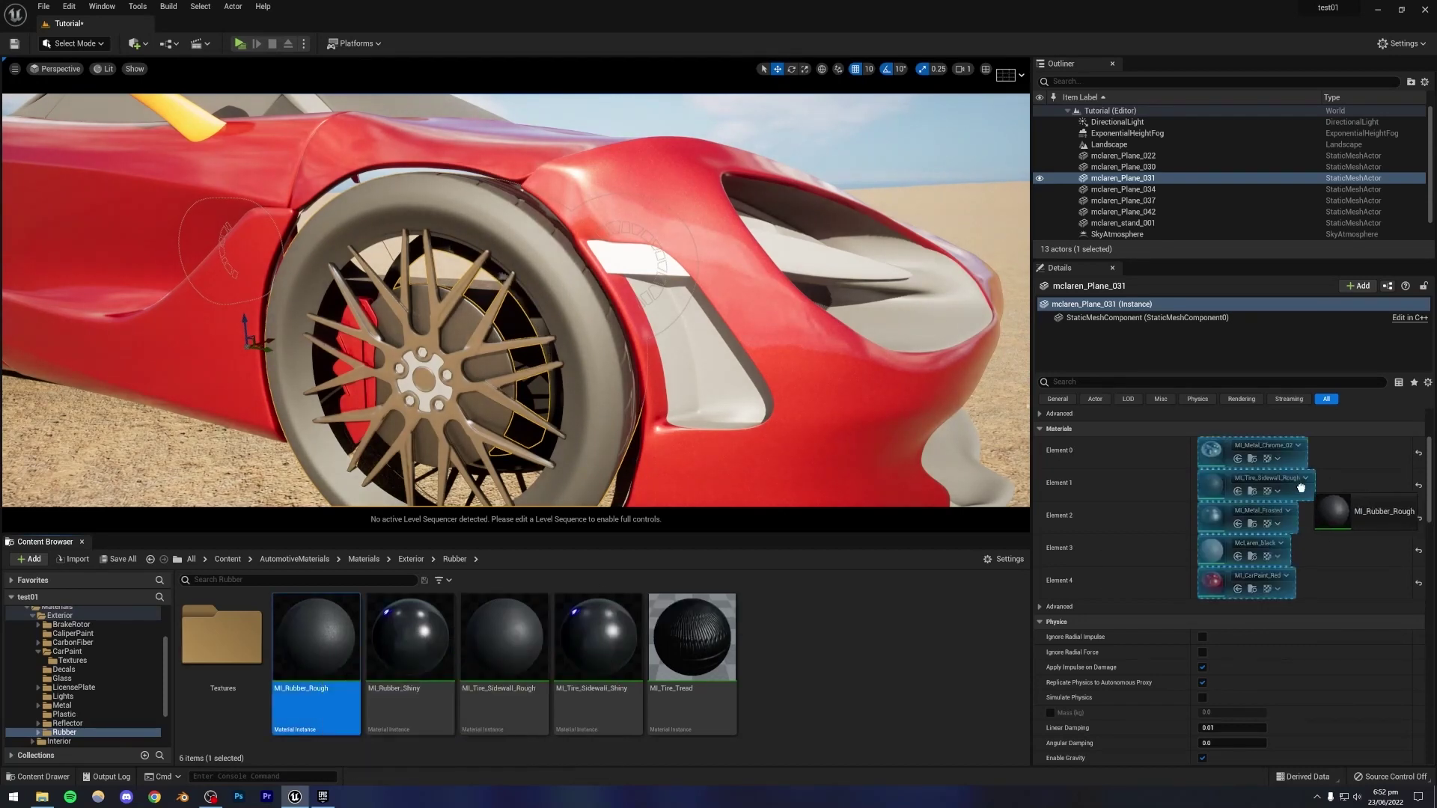
{"action": "left_click_drag", "start_coordinate": [1216, 487], "coordinate": [1215, 493]}
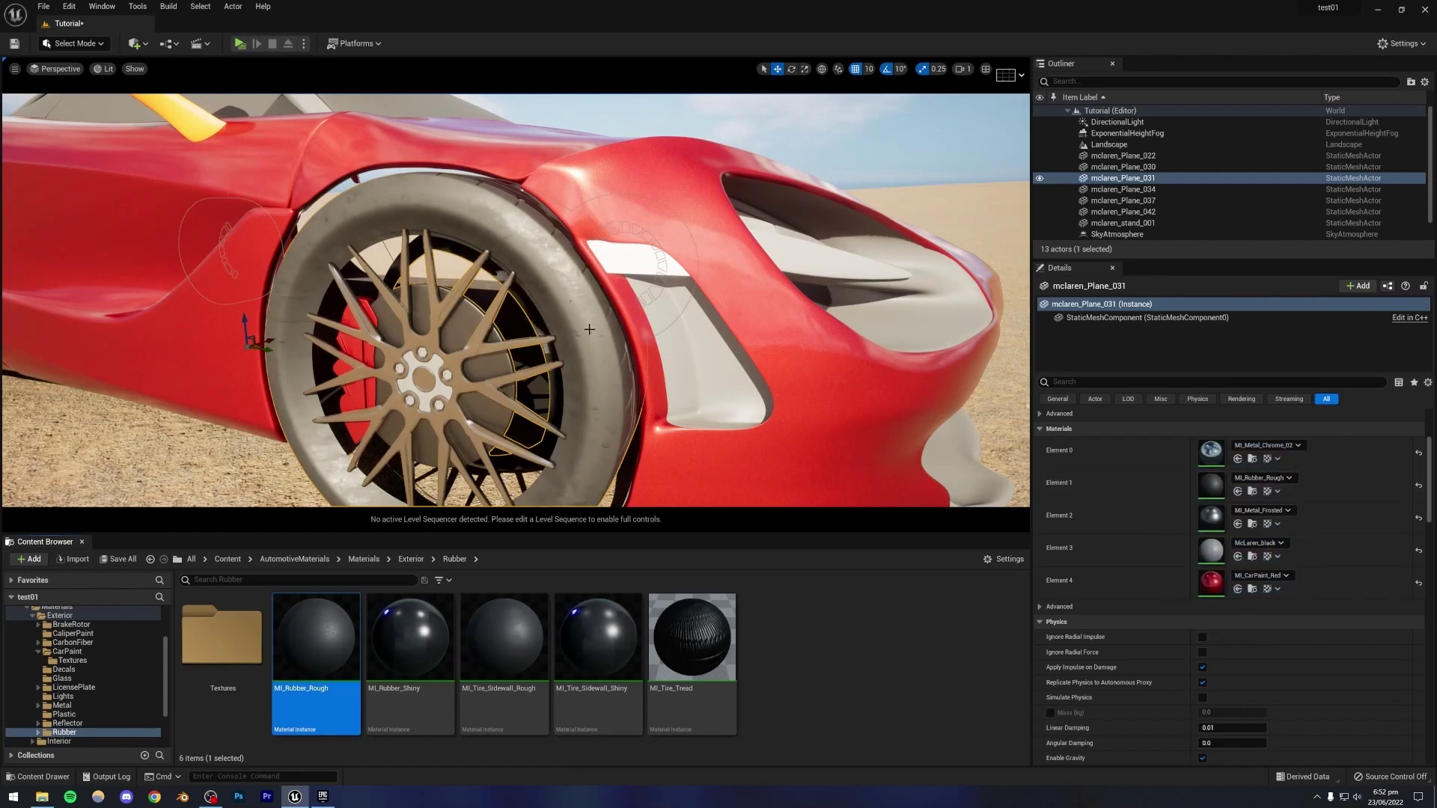
{"action": "key", "text": "s"}
{"action": "mouse_move", "coordinate": [605, 334]}
{"action": "right_mouse_down"}
{"action": "mouse_move", "coordinate": [636, 346]}
{"action": "mouse_move", "coordinate": [674, 315]}
{"action": "mouse_move", "coordinate": [602, 348]}
{"action": "right_mouse_up"}
{"action": "key", "text": "a"}
{"action": "key", "text": "w"}
{"action": "key", "text": "d"}
{"action": "key", "text": "s"}
{"action": "key", "text": "d"}
{"action": "key", "text": "w"}
{"action": "mouse_move", "coordinate": [523, 294]}
{"action": "right_mouse_down"}
{"action": "mouse_move", "coordinate": [512, 288]}
{"action": "mouse_move", "coordinate": [523, 294]}
{"action": "right_mouse_up"}
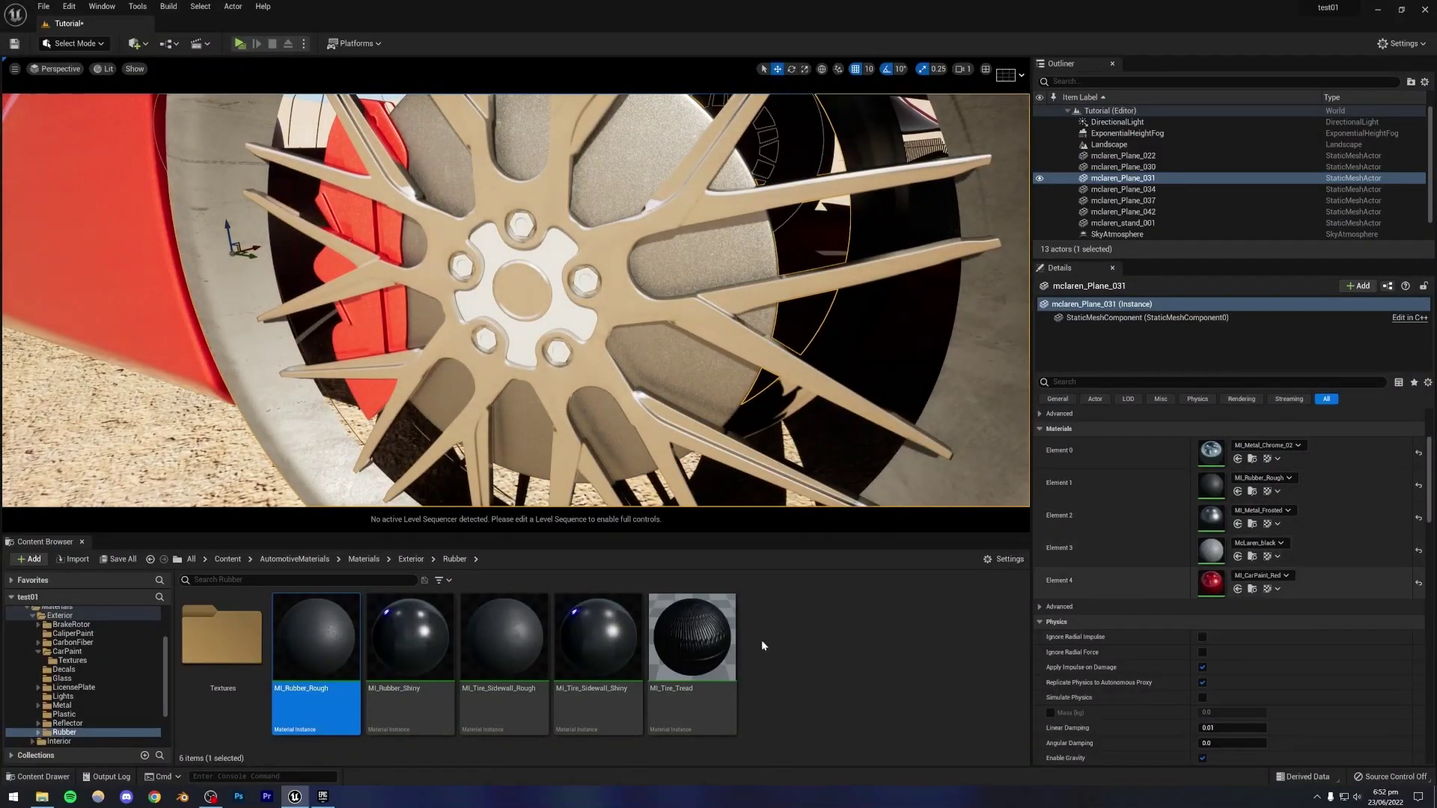
Try MI_Rubber_Rough on Element 3, the center hub, of the wheel mesh and view the front wheel.
{"action": "left_click_drag", "start_coordinate": [316, 644], "coordinate": [1212, 552]}
{"action": "mouse_move", "coordinate": [517, 300]}
{"action": "right_mouse_down"}
{"action": "mouse_move", "coordinate": [449, 299]}
{"action": "mouse_move", "coordinate": [554, 296]}
{"action": "mouse_move", "coordinate": [501, 300]}
{"action": "mouse_move", "coordinate": [516, 298]}
{"action": "right_mouse_up"}
{"action": "mouse_move", "coordinate": [563, 355]}
{"action": "right_mouse_down"}
{"action": "mouse_move", "coordinate": [501, 352]}
{"action": "mouse_move", "coordinate": [563, 355]}
{"action": "right_mouse_up"}
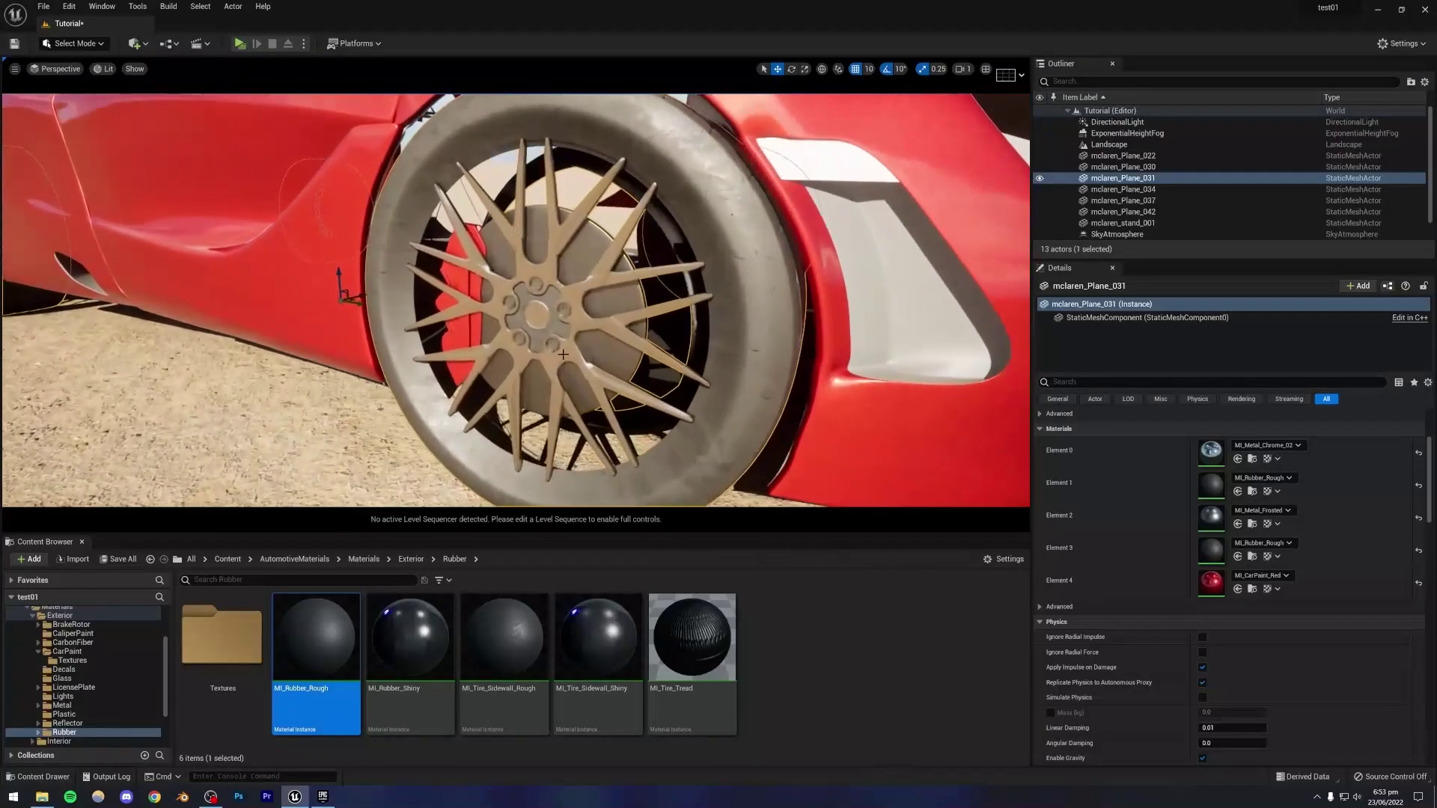
From the Exterior Metal materials, try MI_Metal_Brass on Element 3 of the wheel mesh and replace it with MI_Metal_Brushed.
{"action": "left_click", "coordinate": [62, 705]}
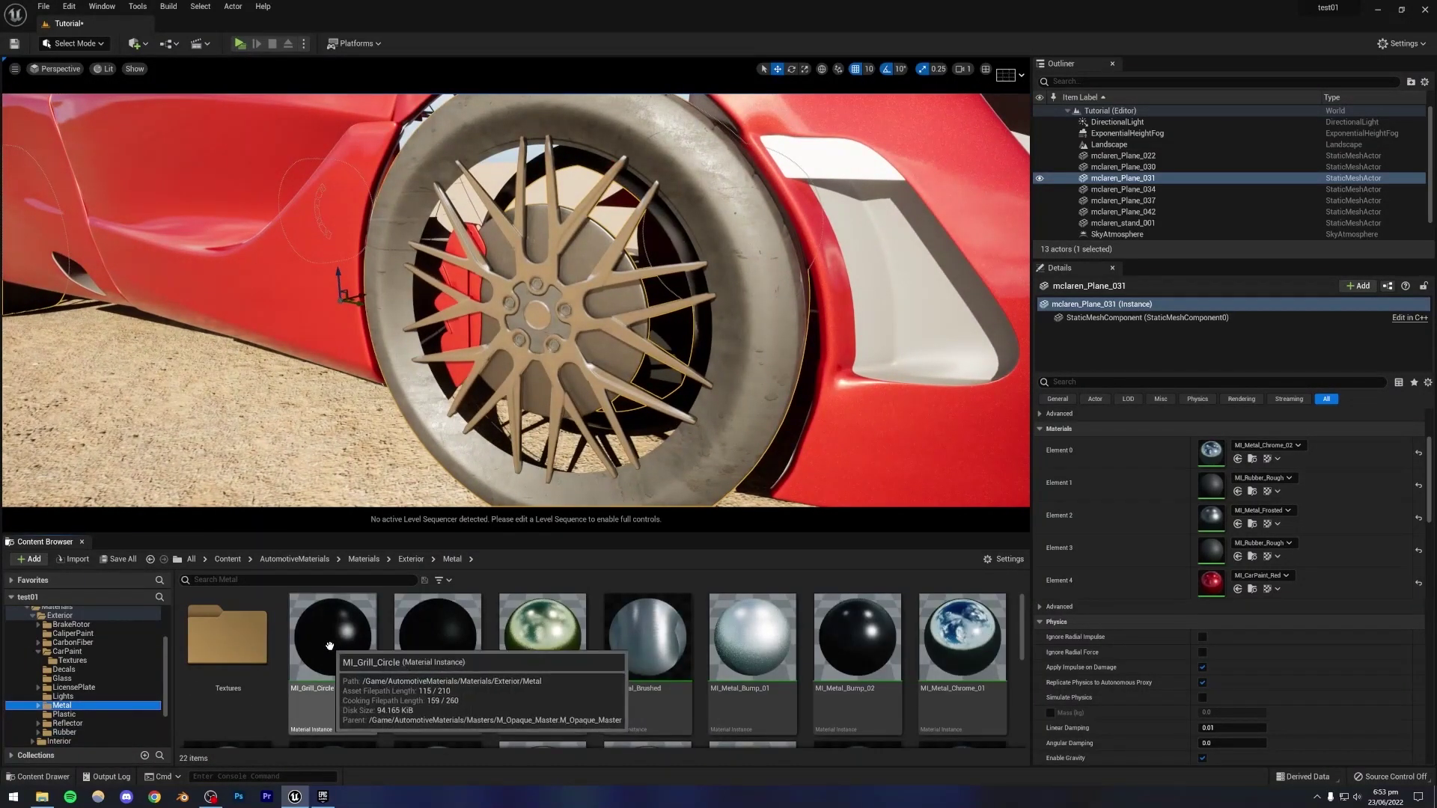
{"action": "left_click_drag", "start_coordinate": [546, 695], "coordinate": [1216, 554]}
{"action": "right_click_drag", "start_coordinate": [516, 300], "coordinate": [479, 281]}
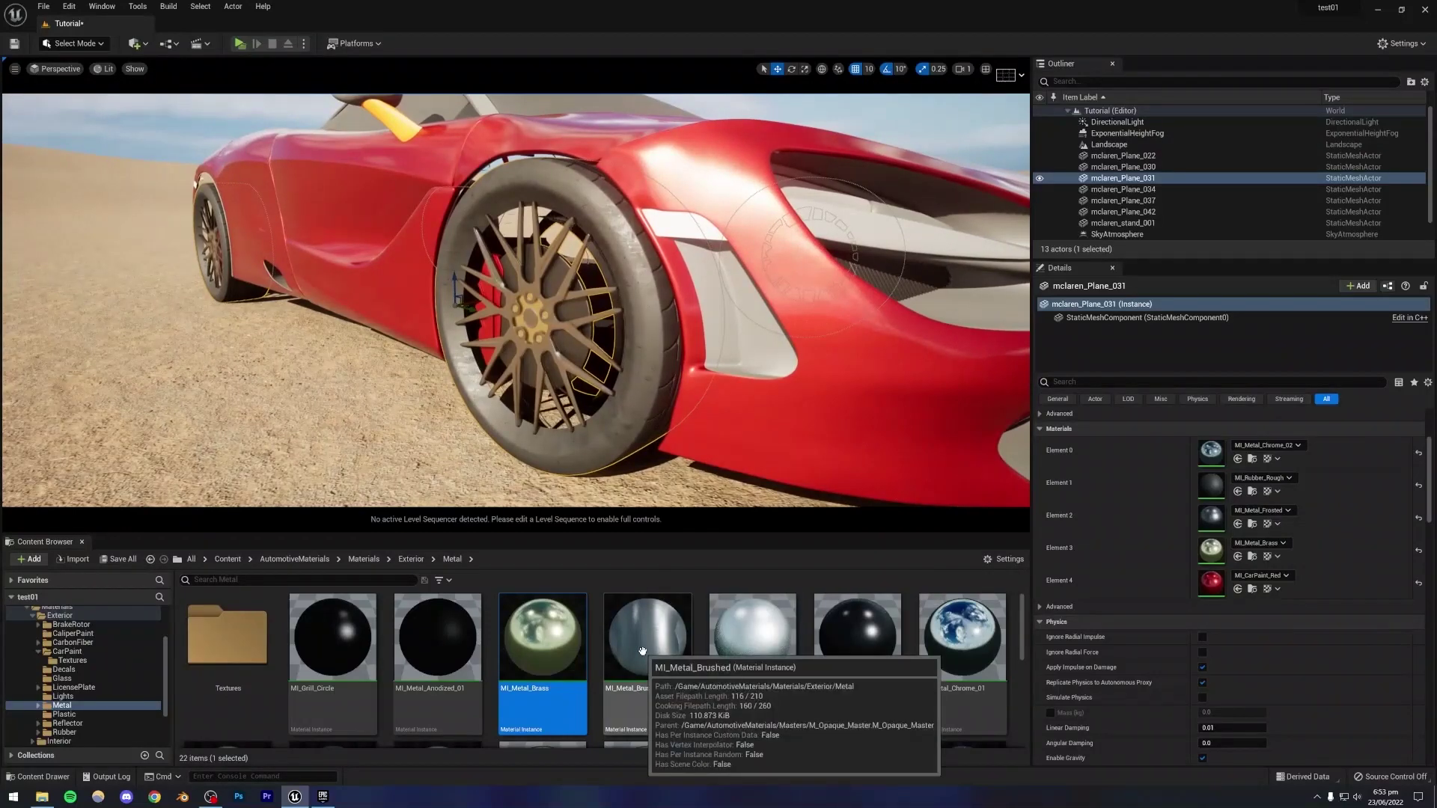
{"action": "left_click_drag", "start_coordinate": [641, 696], "coordinate": [1213, 552]}
{"action": "right_click_drag", "start_coordinate": [516, 300], "coordinate": [481, 316]}
Select the car body mesh and try MI_Plastic_Satin from the Exterior Plastic materials on its Elements 1 and 2.
{"action": "left_click", "coordinate": [481, 316]}
{"action": "right_click_drag", "start_coordinate": [928, 434], "coordinate": [931, 397]}
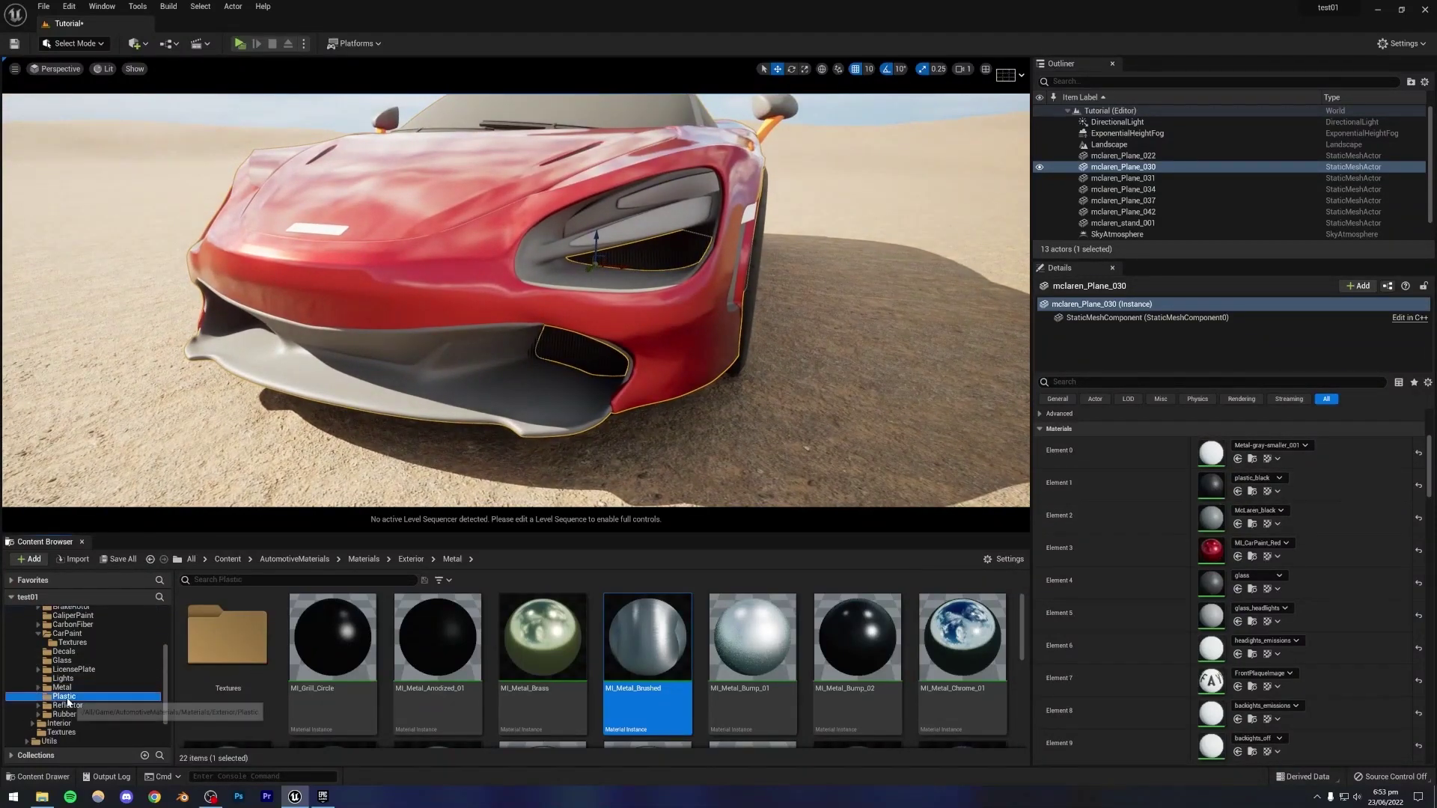
{"action": "left_click", "coordinate": [64, 697]}
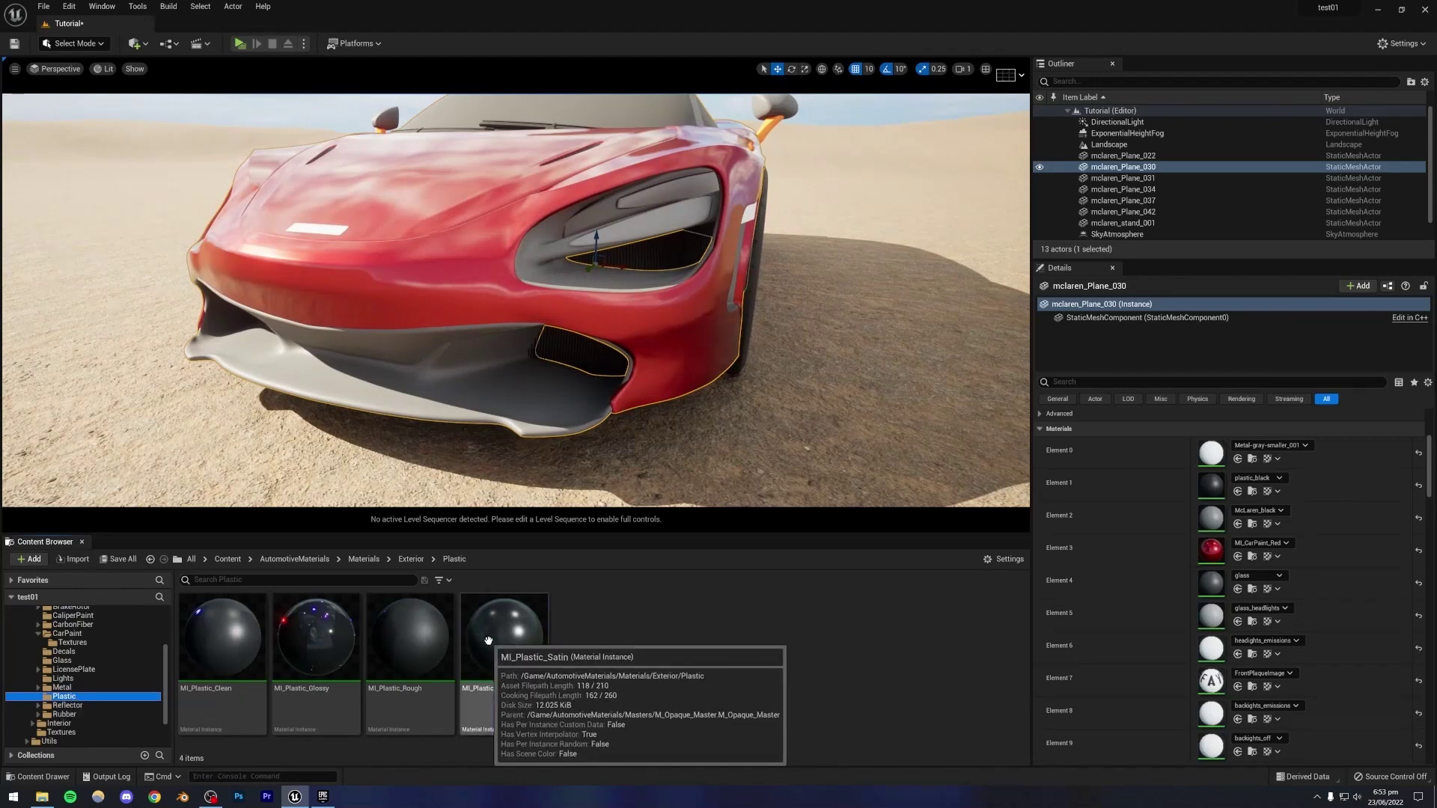
{"action": "left_click_drag", "start_coordinate": [500, 639], "coordinate": [1214, 491]}
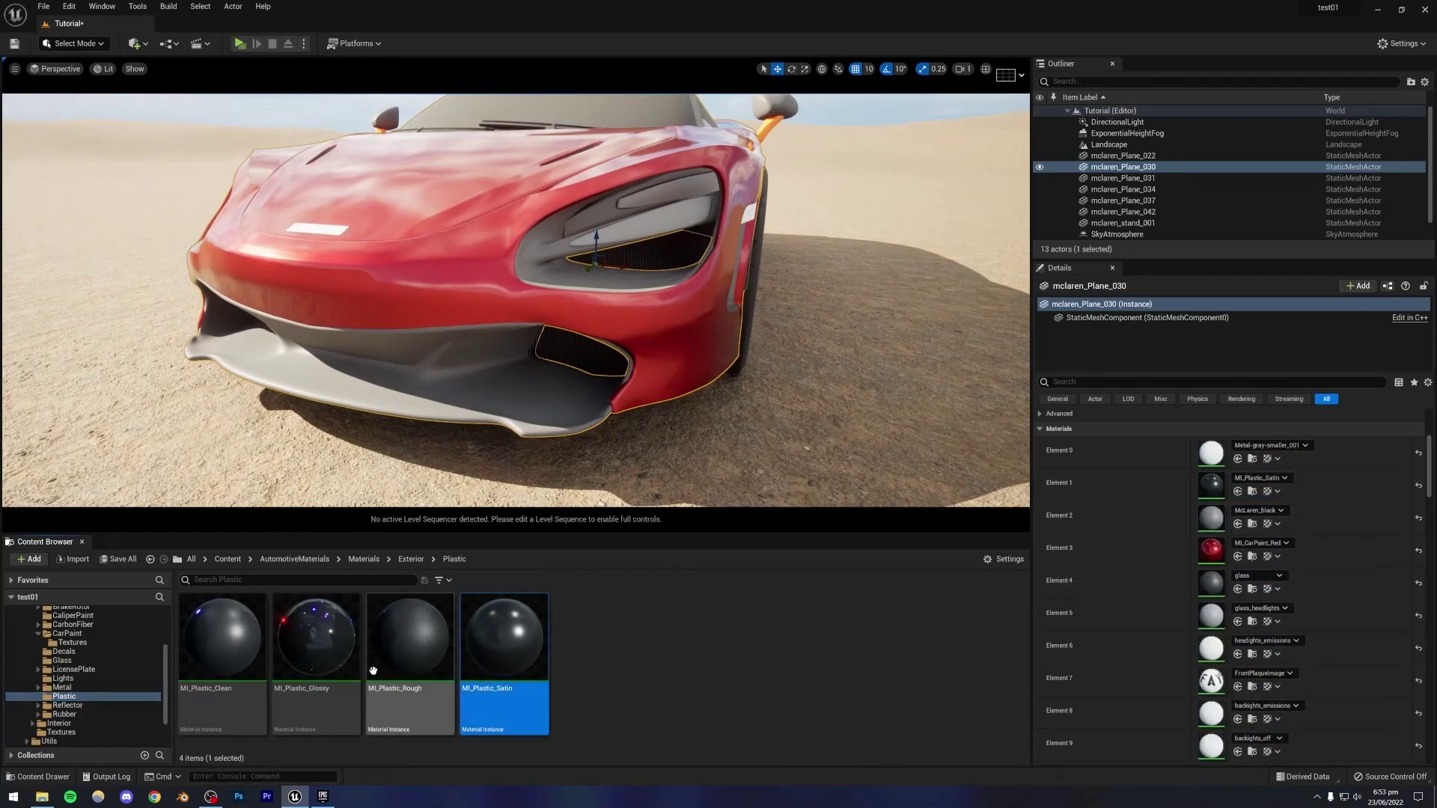
{"action": "left_click_drag", "start_coordinate": [509, 644], "coordinate": [1213, 521]}
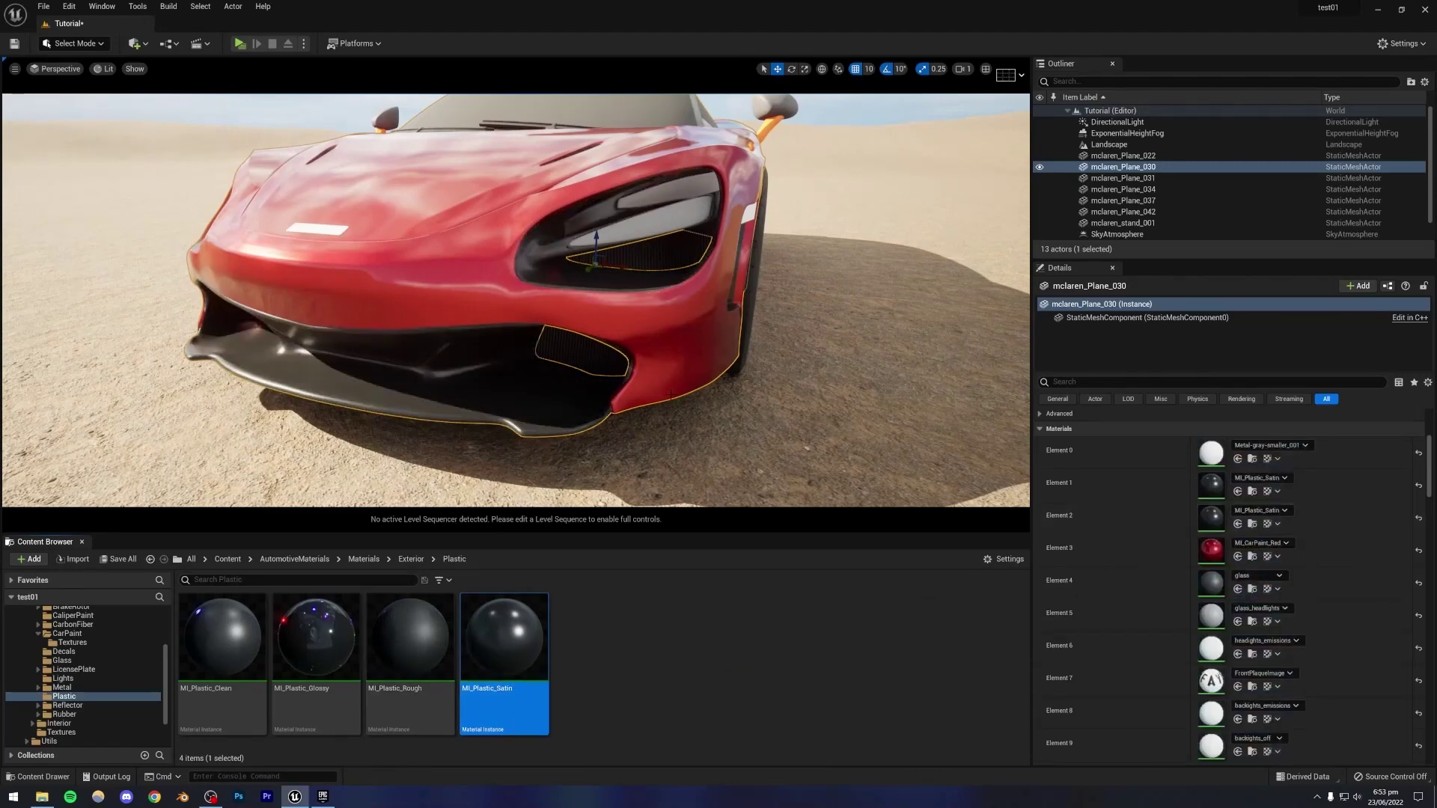
{"action": "right_click_drag", "start_coordinate": [513, 432], "coordinate": [497, 428]}
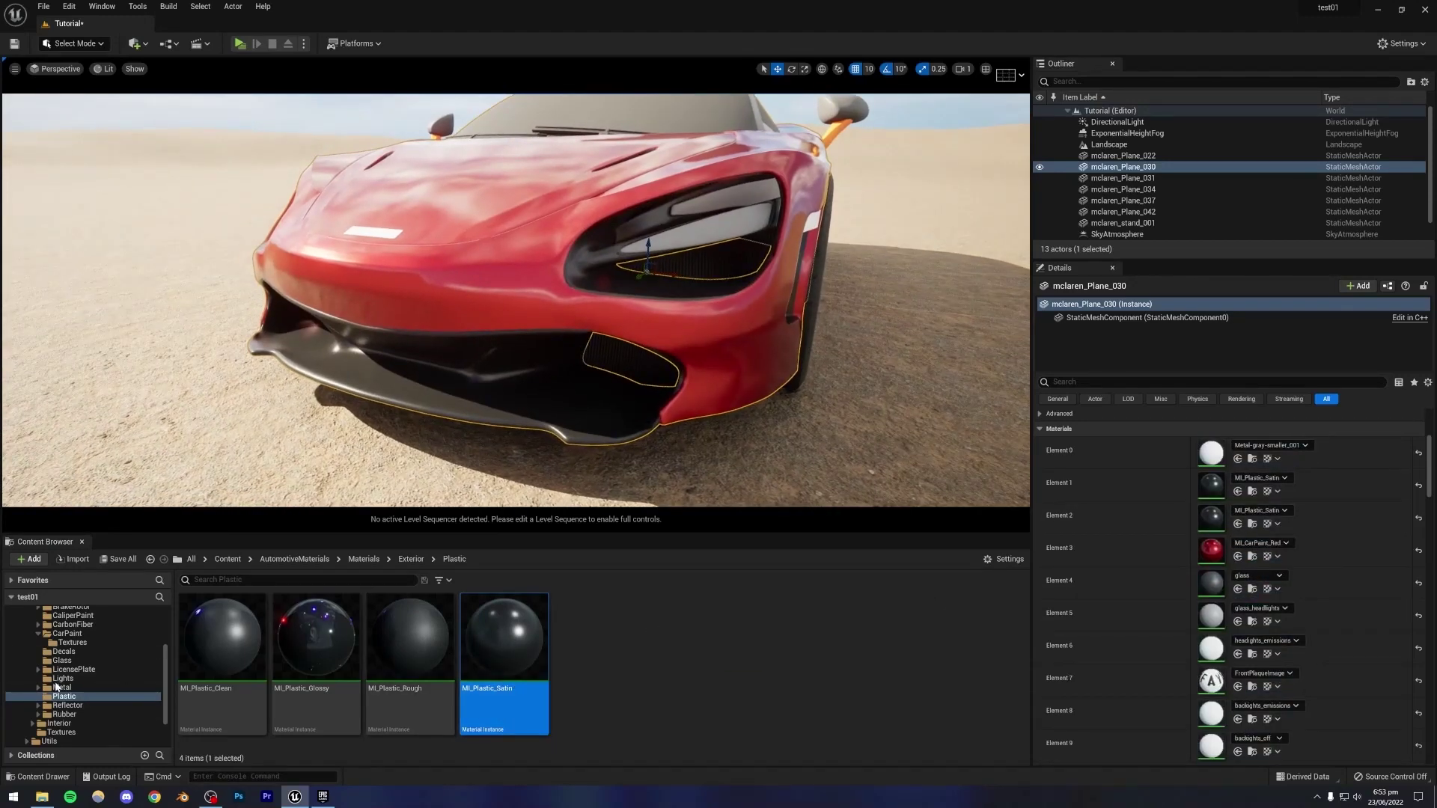
Assign MI_Metal_Bump_02 from the Exterior Metal materials to Elements 1 and 2 of the body mesh and inspect the headlight area.
{"action": "left_click", "coordinate": [61, 687]}
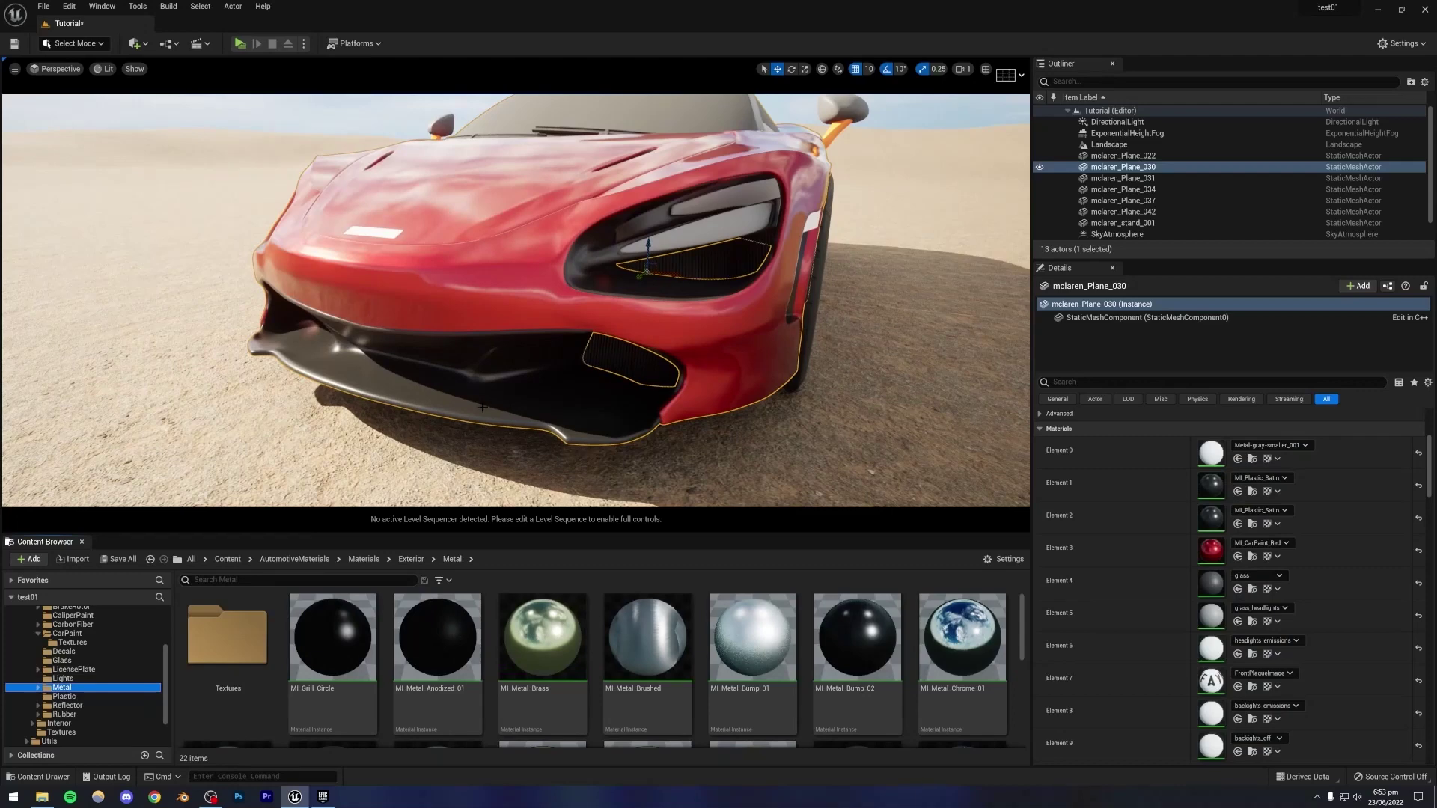
{"action": "scroll", "coordinate": [523, 636], "scroll_direction": "down", "scroll_amount": 2}
{"action": "scroll", "coordinate": [711, 640], "scroll_direction": "up", "scroll_amount": 2}
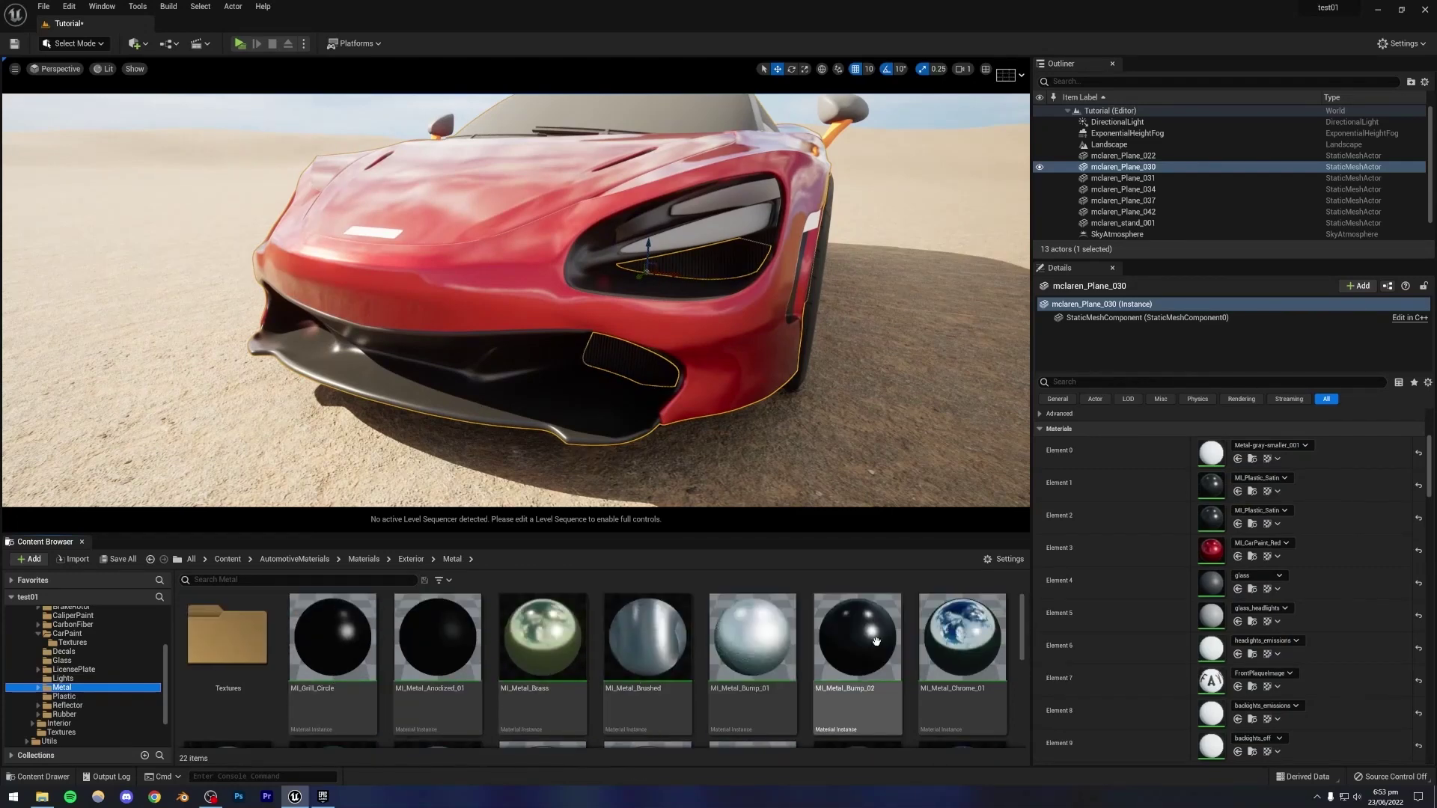
{"action": "left_click_drag", "start_coordinate": [865, 641], "coordinate": [910, 632]}
{"action": "left_click_drag", "start_coordinate": [1197, 488], "coordinate": [1205, 485]}
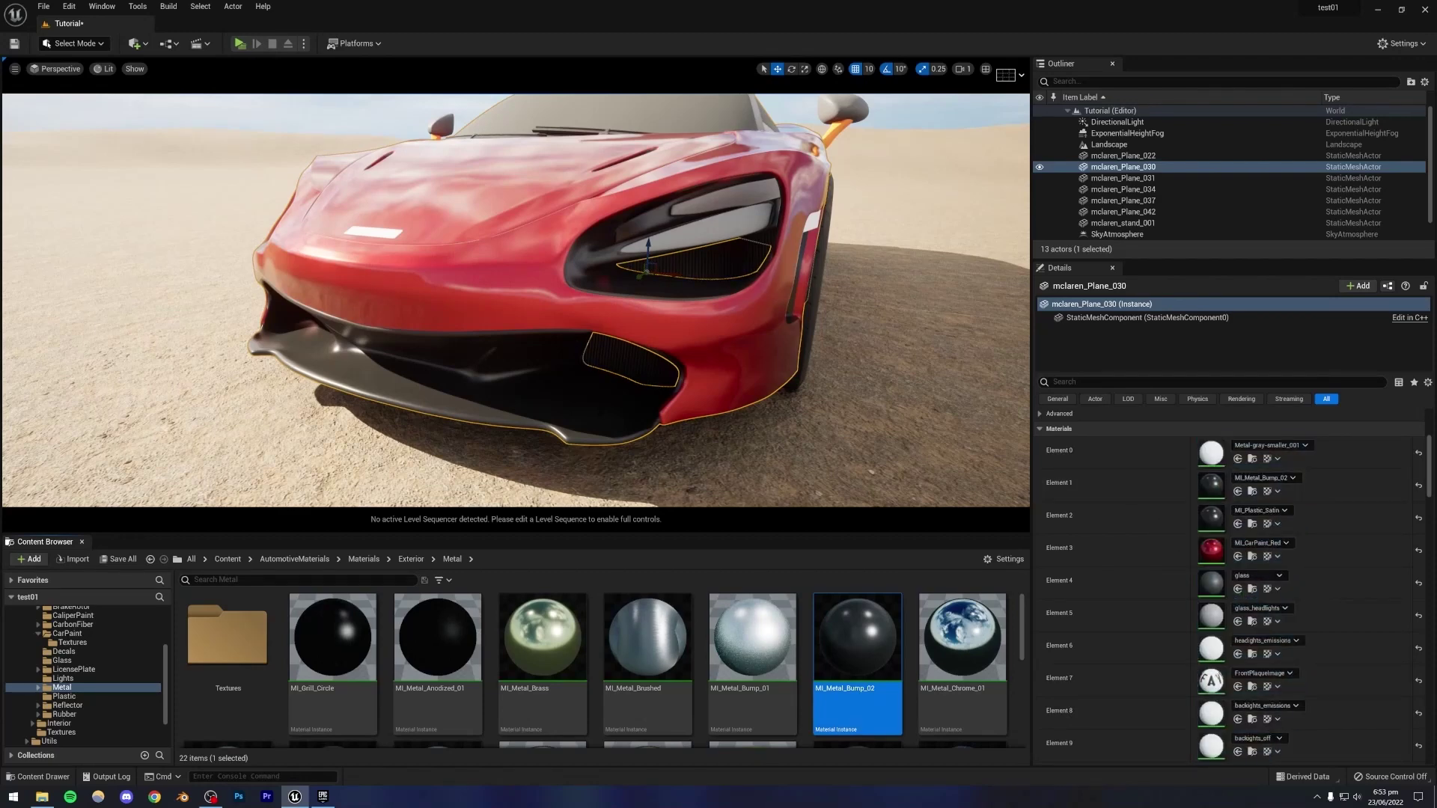
{"action": "left_click_drag", "start_coordinate": [856, 637], "coordinate": [1221, 515]}
{"action": "right_click_drag", "start_coordinate": [568, 299], "coordinate": [453, 303]}
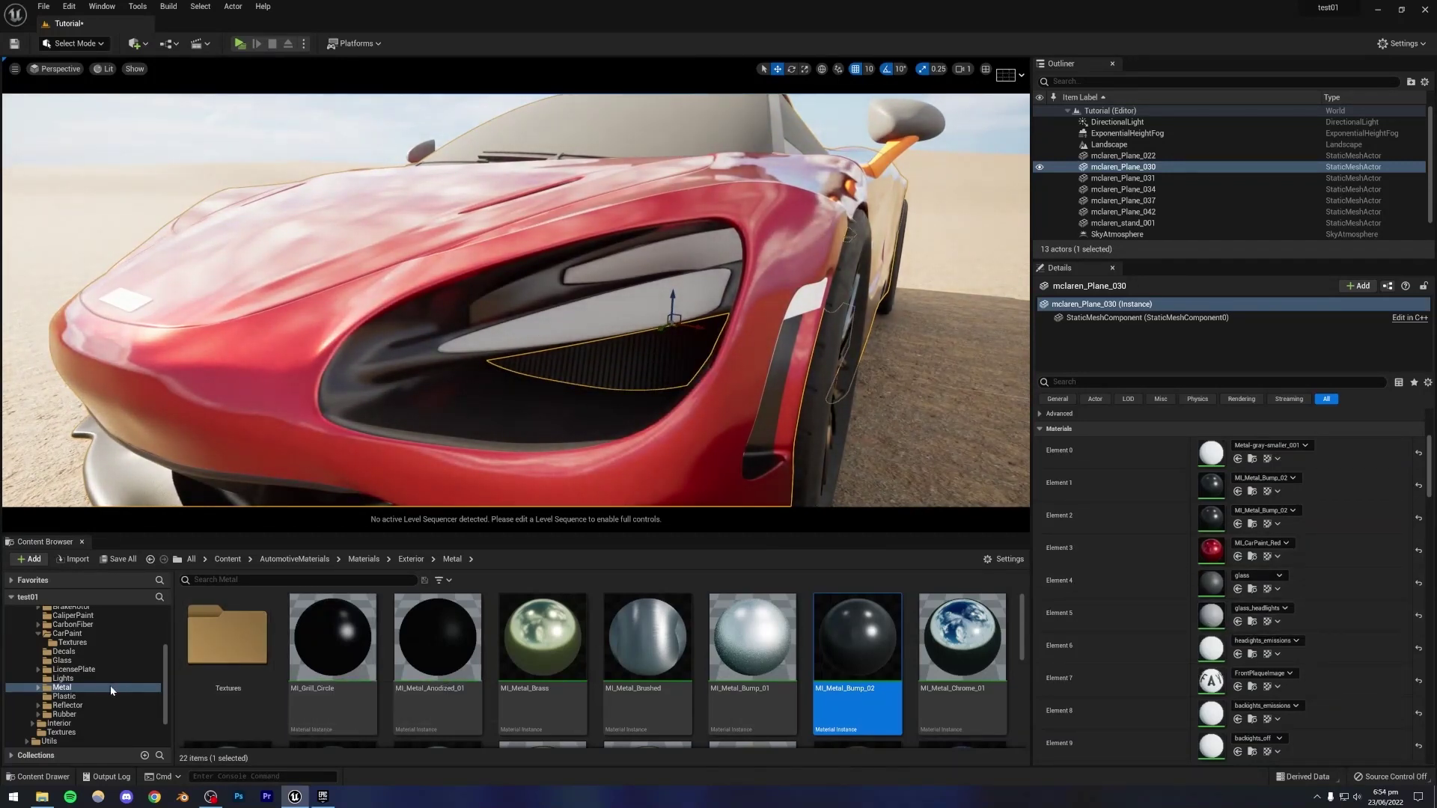
Assign MI_Glass_Clear_With_Refraction from the Exterior Glass materials to Element 5, the headlight glass, of the body mesh.
{"action": "left_click", "coordinate": [61, 661]}
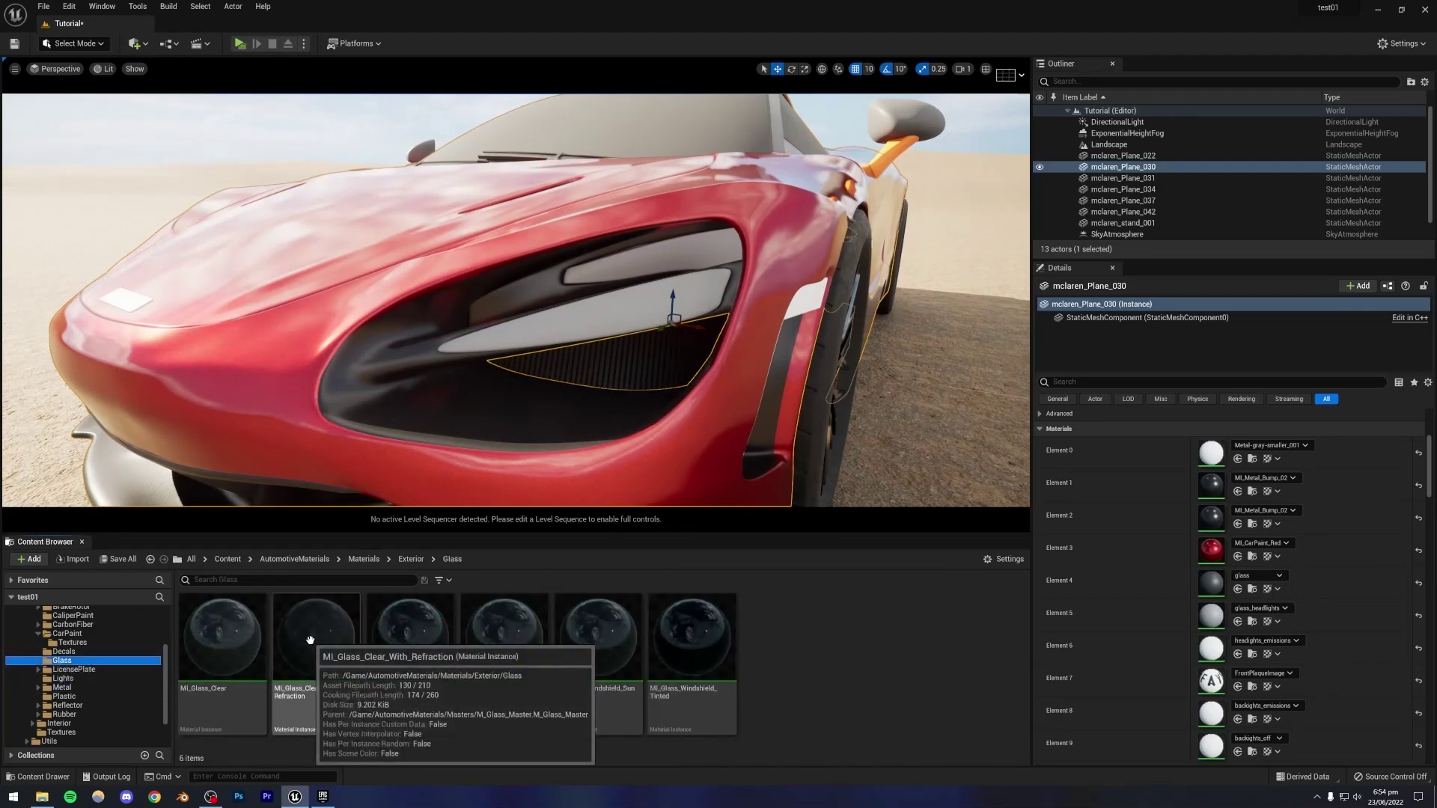
{"action": "left_click_drag", "start_coordinate": [300, 690], "coordinate": [1202, 496]}
{"action": "left_click_drag", "start_coordinate": [1245, 706], "coordinate": [1211, 614]}
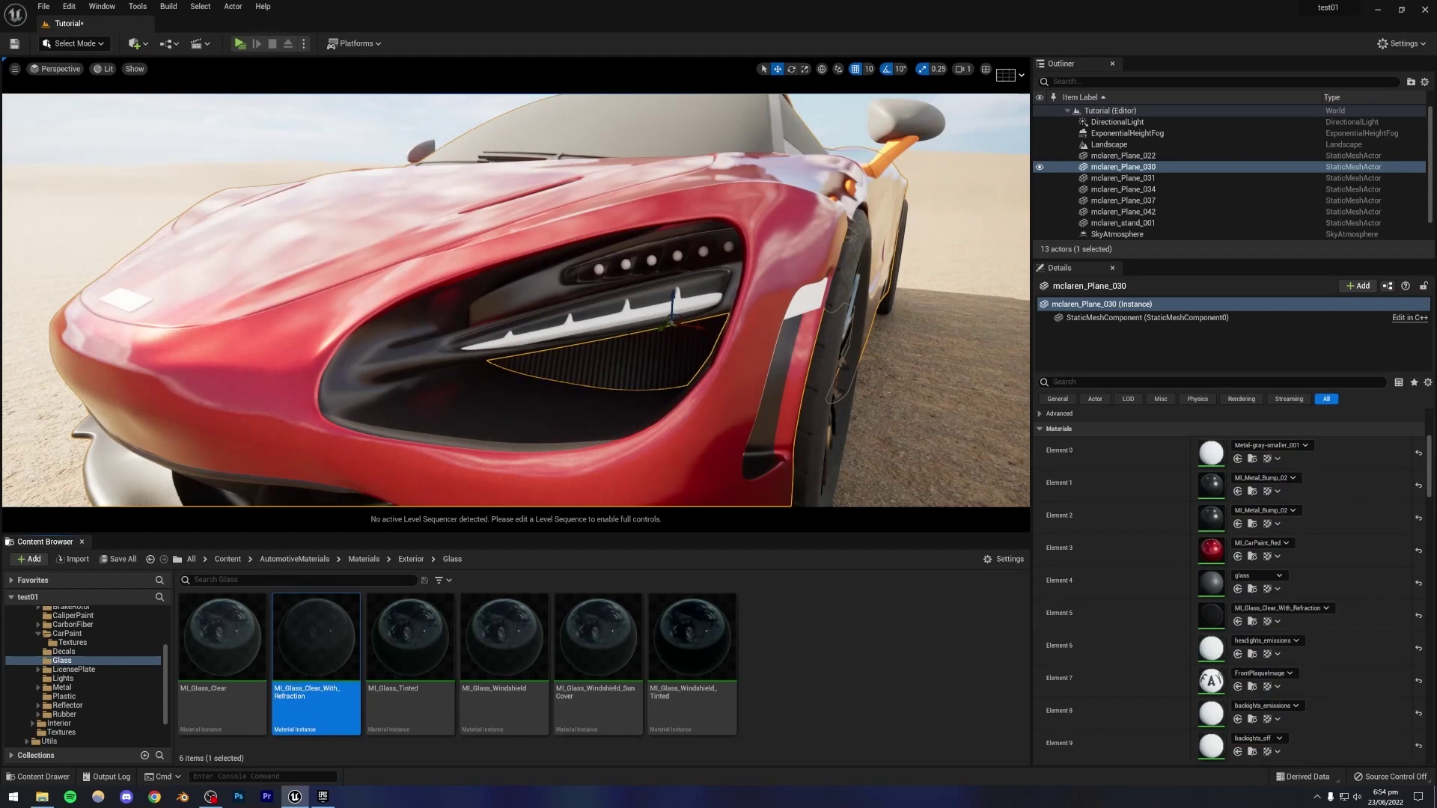
Assign MI_Lamp_White from the Exterior Lights materials to Element 6, the headlight emission, and view the front of the car.
{"action": "scroll", "coordinate": [1162, 672], "scroll_direction": "down", "scroll_amount": 2}
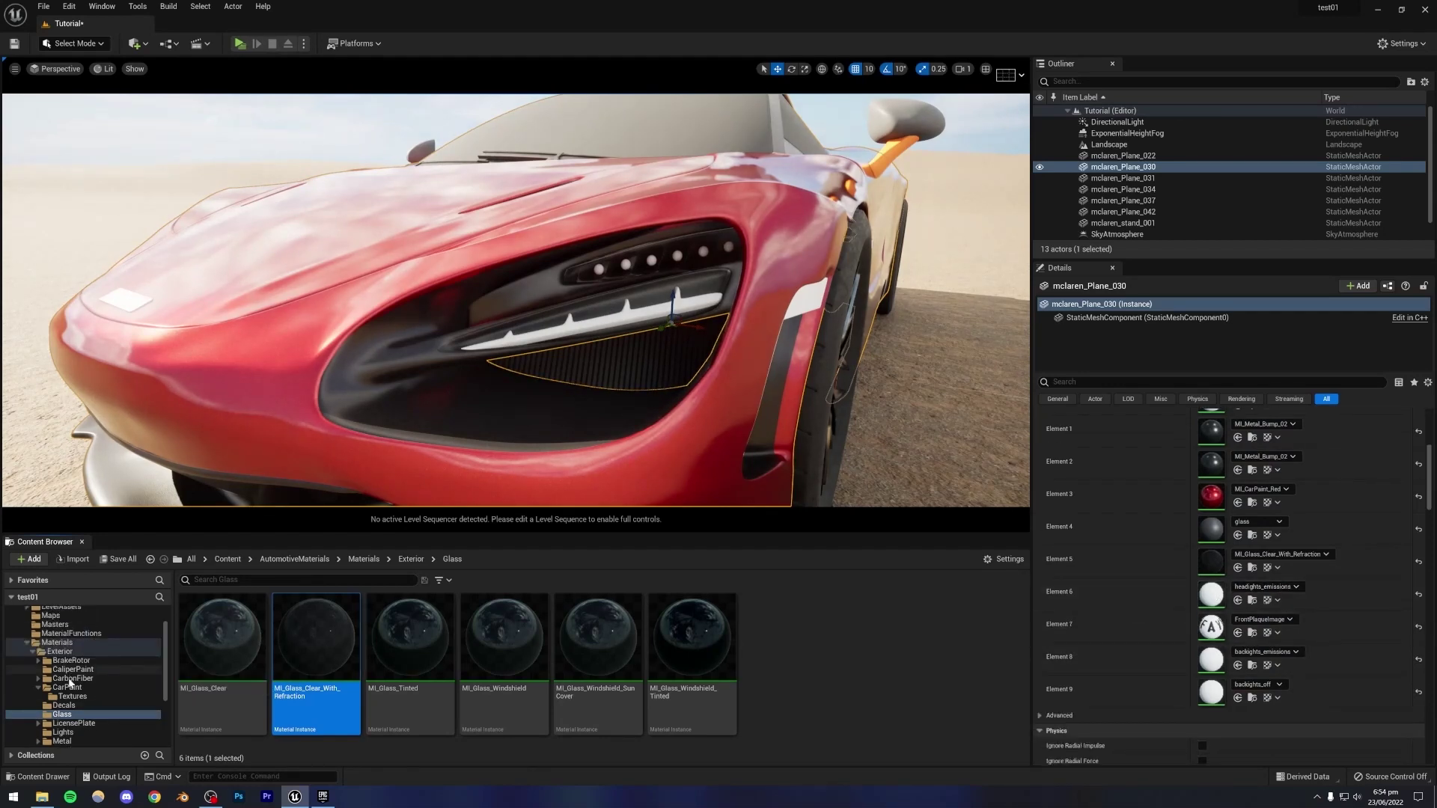
{"action": "scroll", "coordinate": [71, 685], "scroll_direction": "up", "scroll_amount": 1}
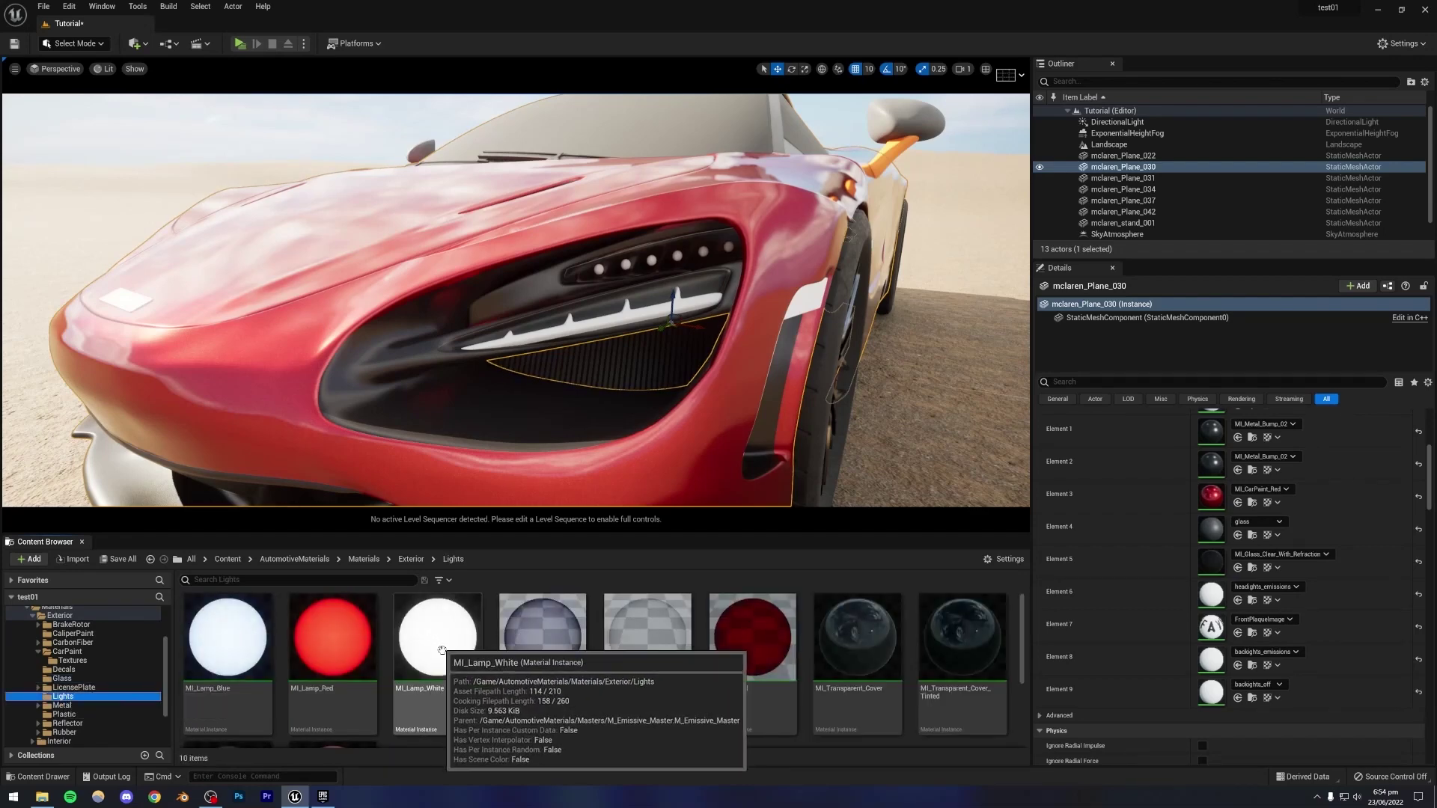
{"action": "left_click_drag", "start_coordinate": [442, 640], "coordinate": [1209, 595]}
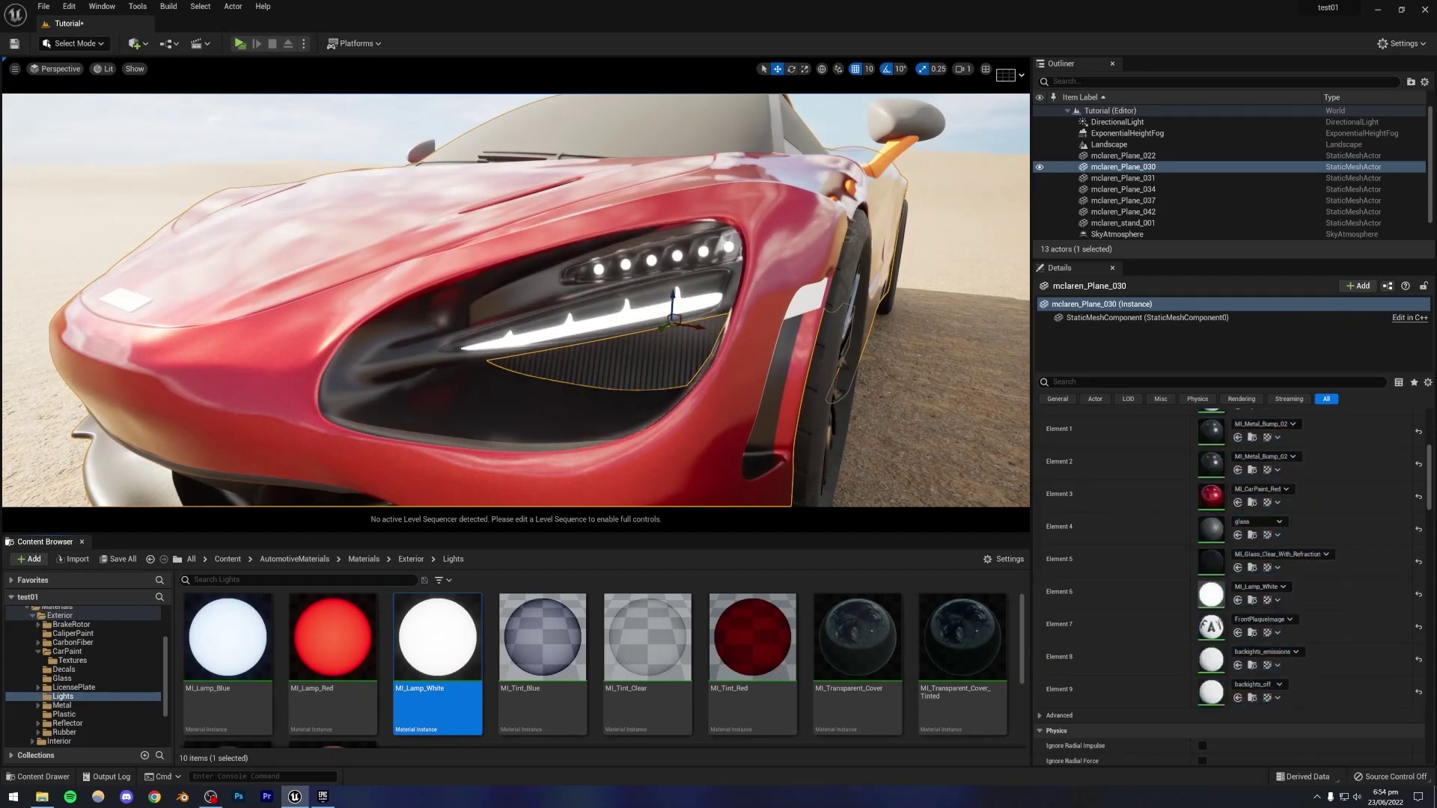
{"action": "key", "text": "d"}
{"action": "mouse_move", "coordinate": [620, 342]}
{"action": "right_mouse_down"}
{"action": "mouse_move", "coordinate": [592, 342]}
{"action": "mouse_move", "coordinate": [619, 342]}
{"action": "right_mouse_up"}
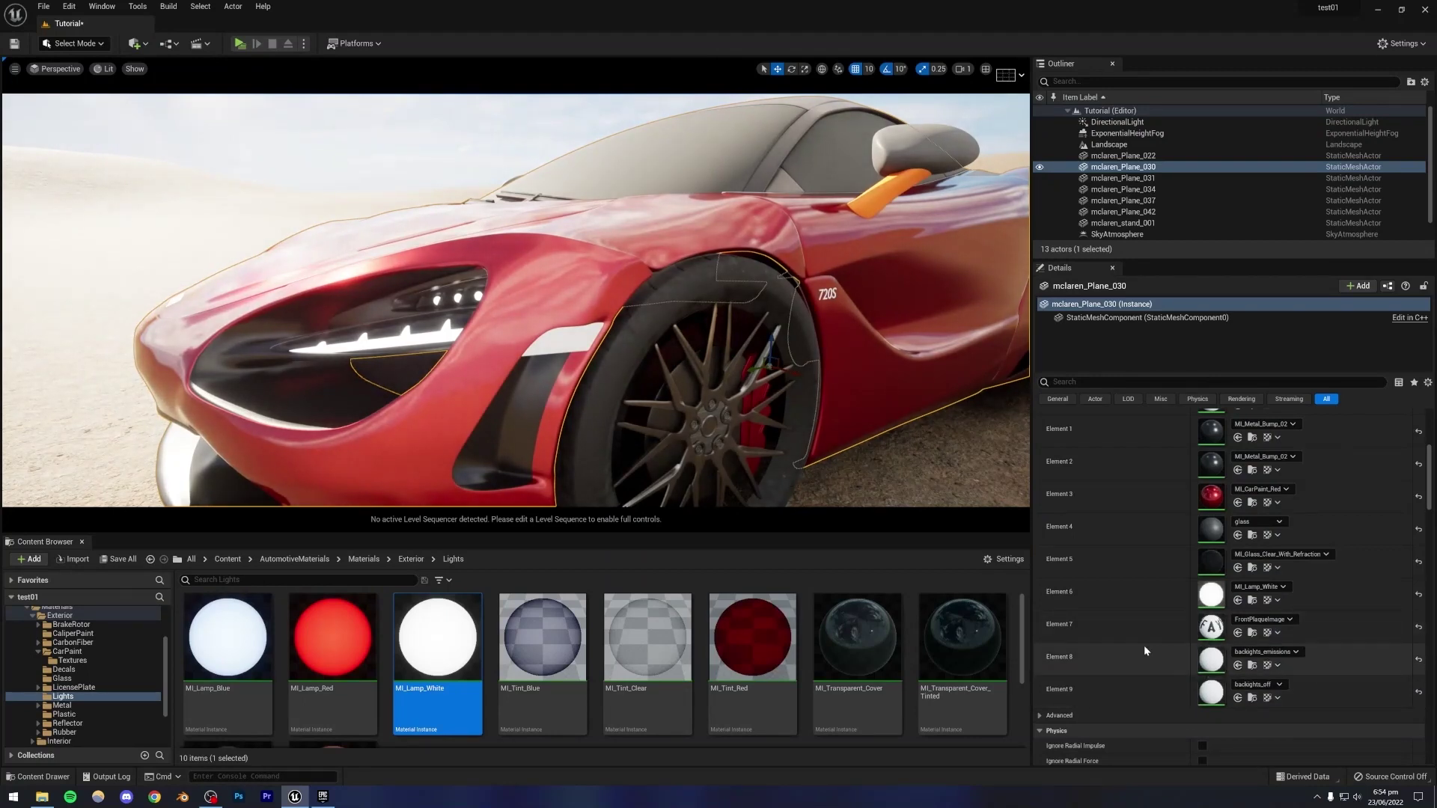
Try MI_Lamp_White on Element 0 of the body mesh and inspect the front of the car.
{"action": "scroll", "coordinate": [1142, 640], "scroll_direction": "up", "scroll_amount": 2}
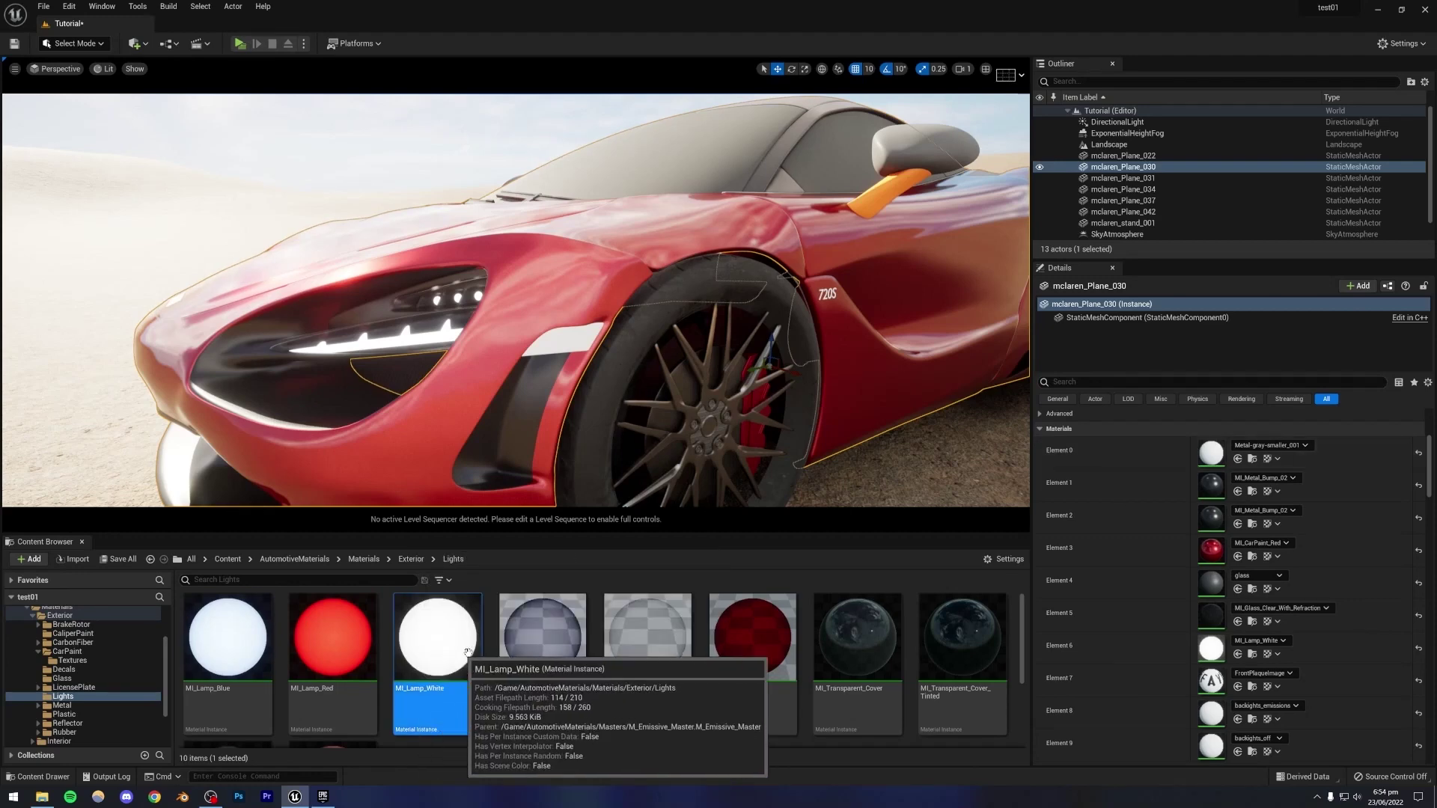
{"action": "left_click_drag", "start_coordinate": [467, 651], "coordinate": [1111, 444]}
{"action": "left_click_drag", "start_coordinate": [1205, 454], "coordinate": [1208, 451]}
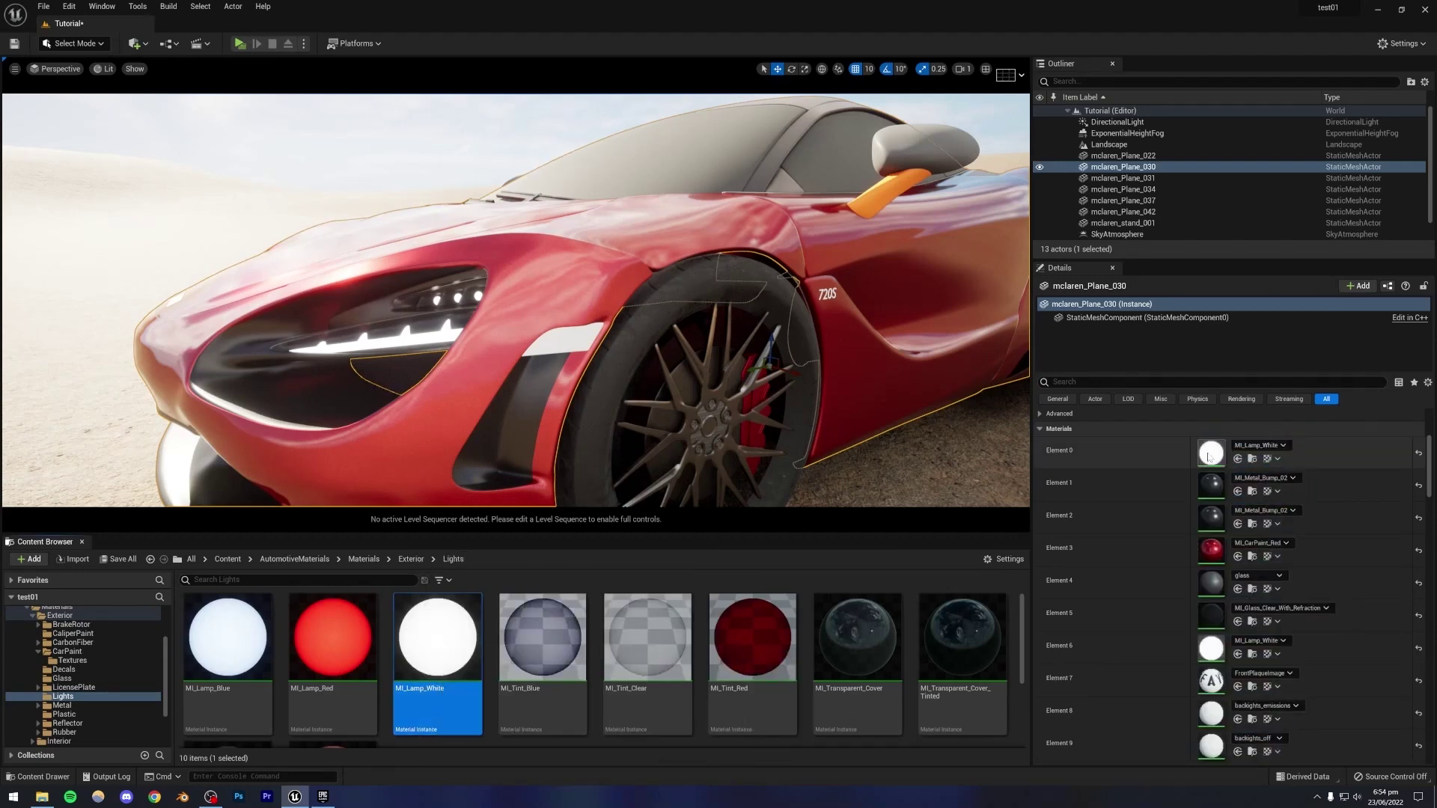
{"action": "key", "text": "a"}
{"action": "right_click_drag", "start_coordinate": [516, 299], "coordinate": [553, 294]}
{"action": "key", "text": "d"}
{"action": "key", "text": "w"}
Assign MI_Lamp_Red to Elements 8 and 9, the backlights, of the body mesh.
{"action": "scroll", "coordinate": [1157, 635], "scroll_direction": "down", "scroll_amount": 3}
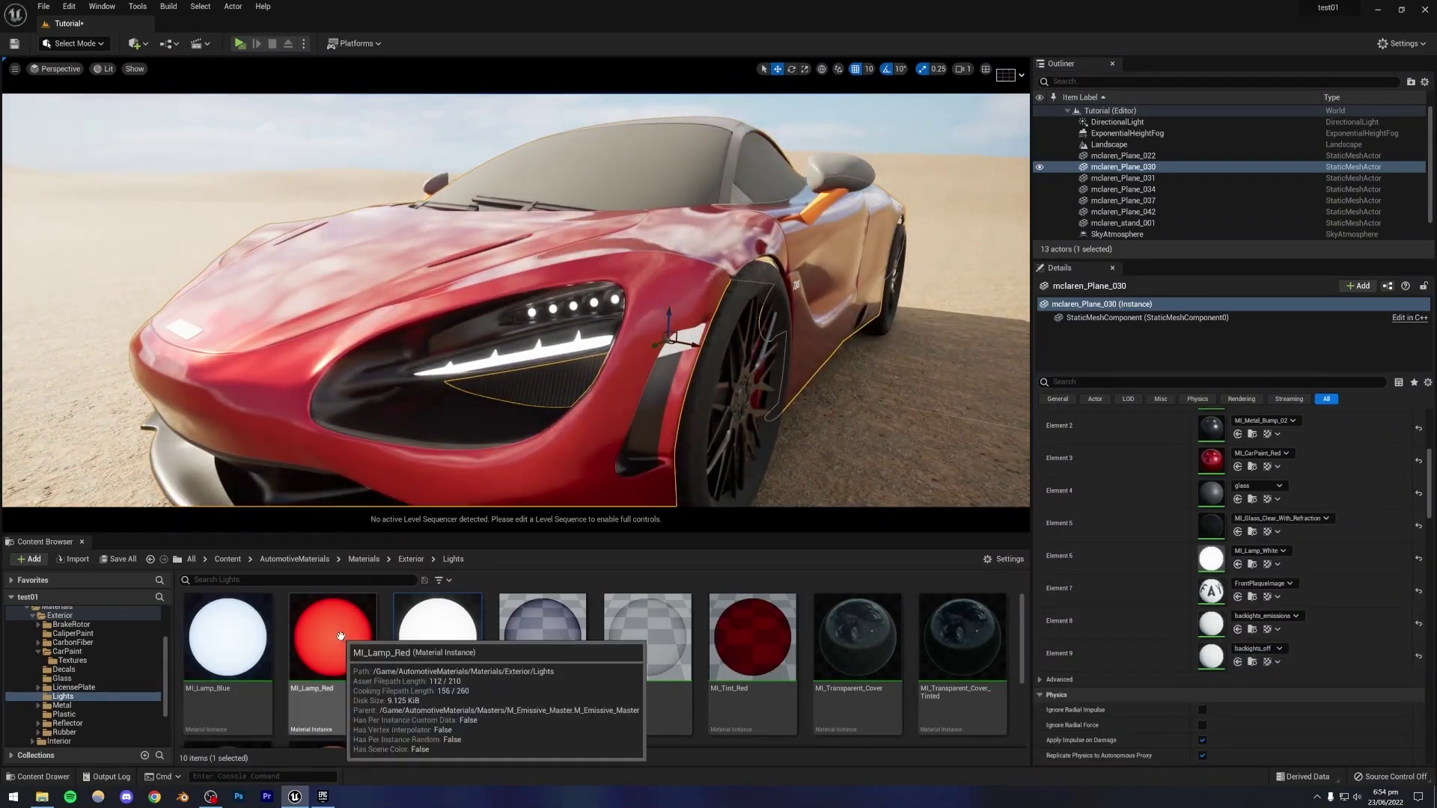
{"action": "left_click_drag", "start_coordinate": [341, 636], "coordinate": [752, 656]}
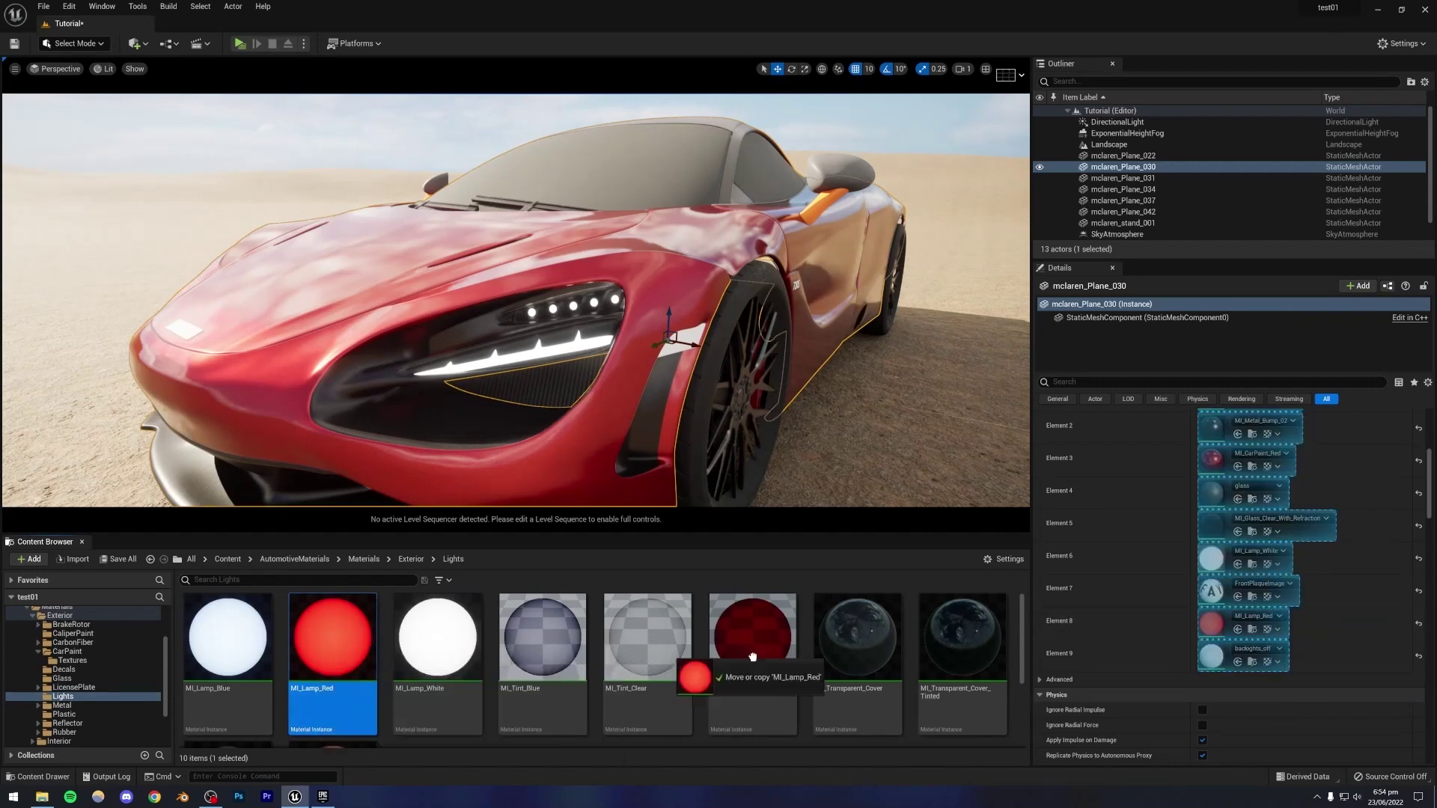
{"action": "left_click_drag", "start_coordinate": [1216, 659], "coordinate": [1215, 659]}
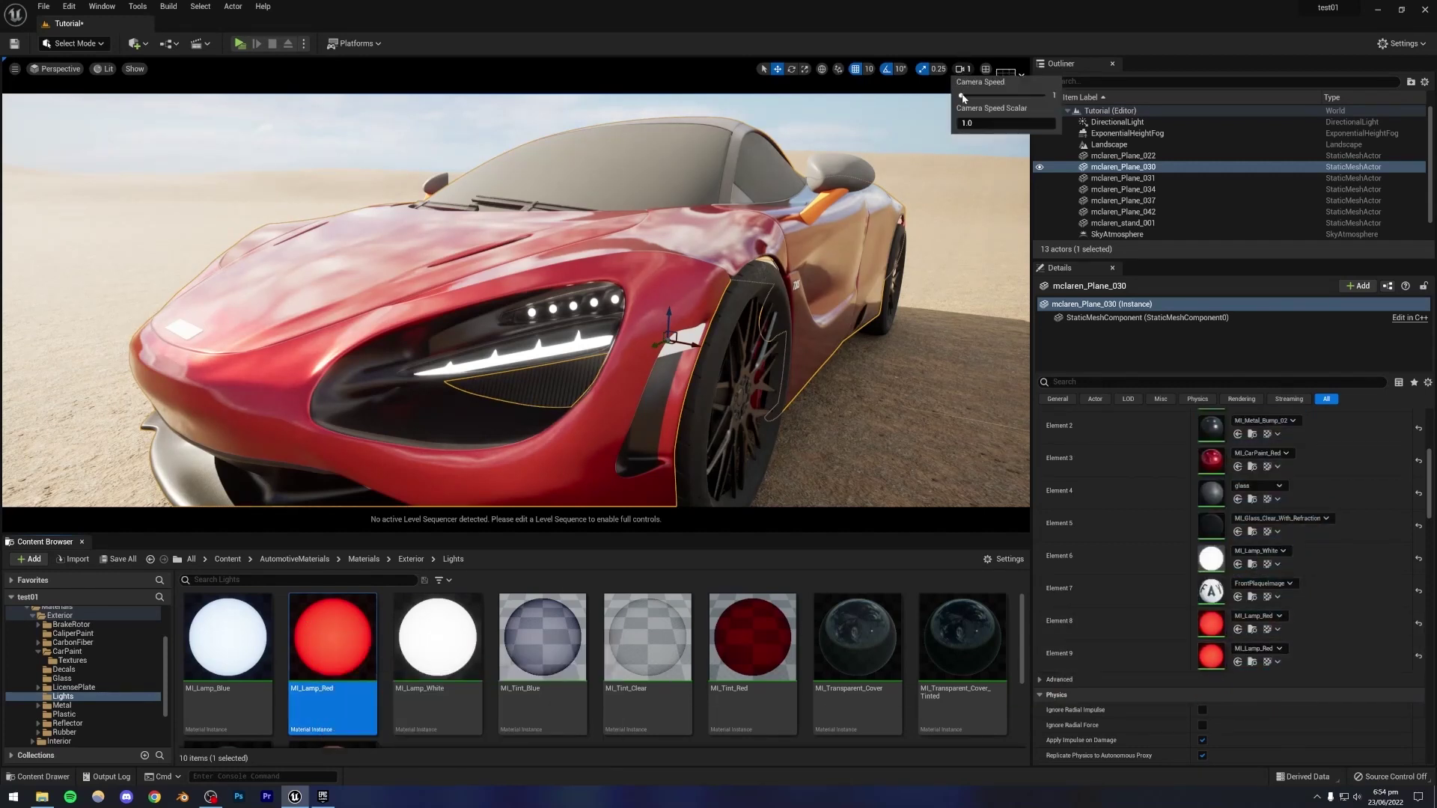
Set the viewport camera speed to 3 and fly around the car to examine the applied materials.
{"action": "key", "text": "d"}
{"action": "right_click_drag", "start_coordinate": [874, 181], "coordinate": [875, 212]}
{"action": "key", "text": "s"}
{"action": "key", "text": "w"}
{"action": "key", "text": "a"}
{"action": "key", "text": "w"}
{"action": "key", "text": "a"}
{"action": "key", "text": "s"}
{"action": "key", "text": "w"}
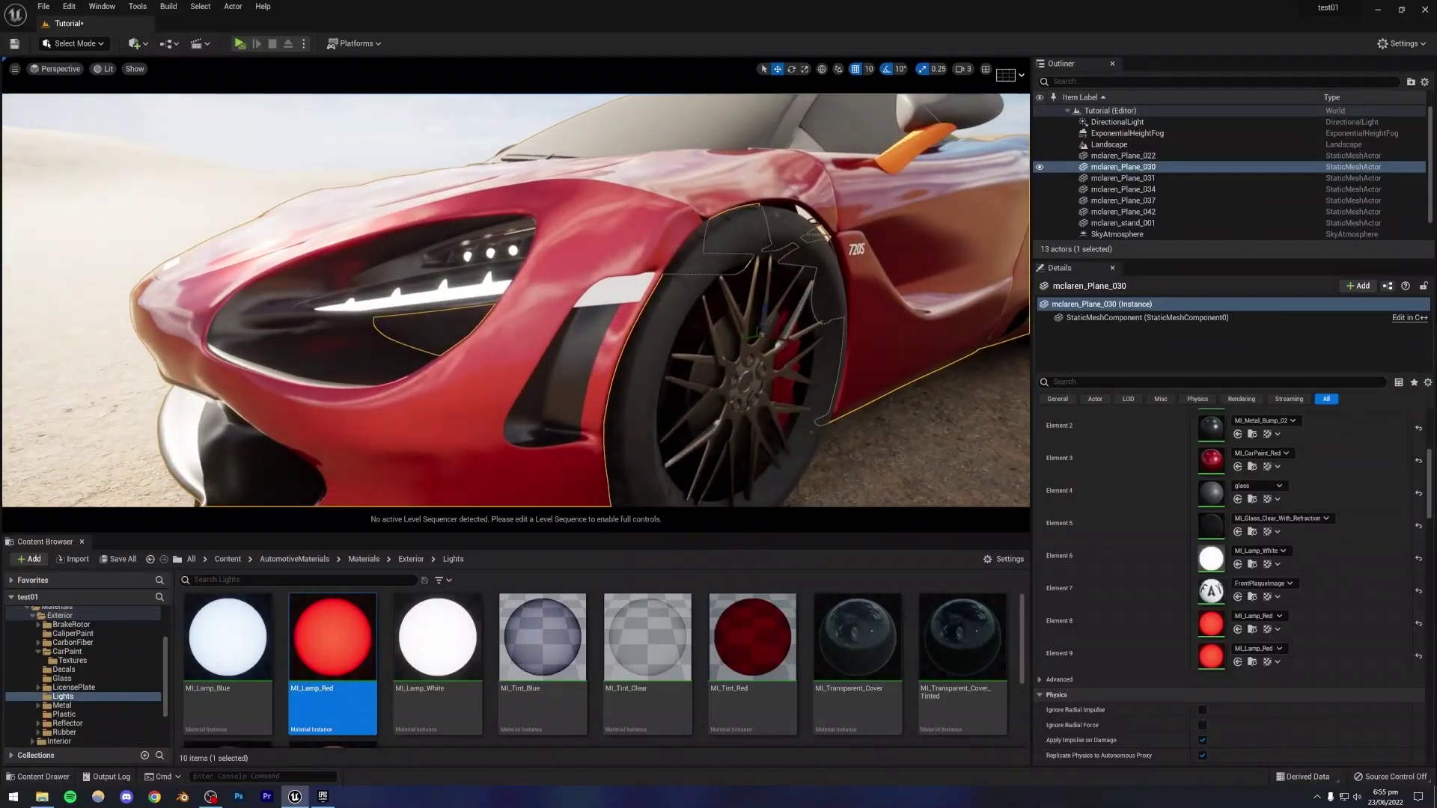
Try MI_Lamp_Red on Element 0 of the body mesh, view the whole car, and undo the assignment.
{"action": "left_click", "coordinate": [612, 292]}
{"action": "left_click", "coordinate": [602, 259]}
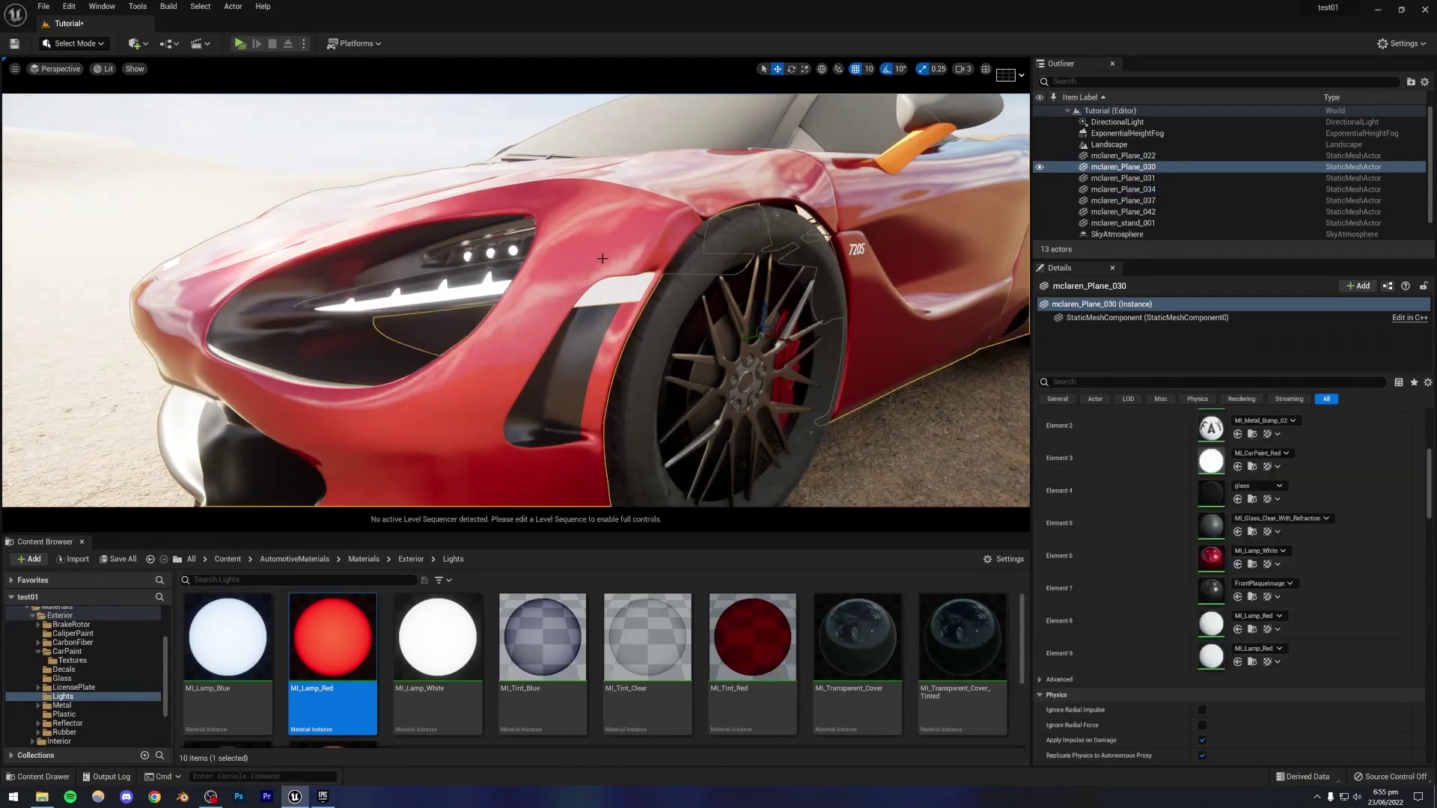
{"action": "scroll", "coordinate": [1115, 537], "scroll_direction": "up", "scroll_amount": 3}
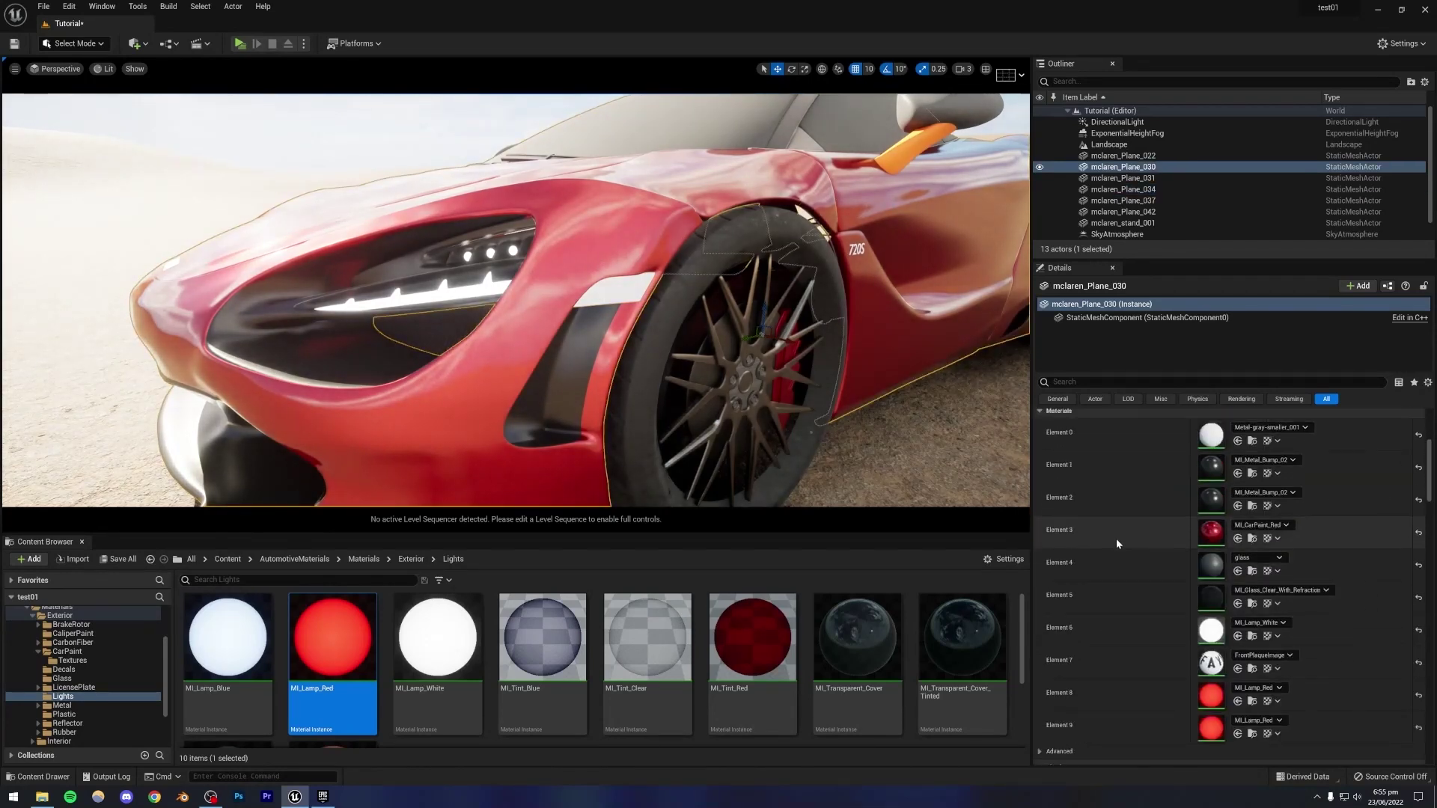
{"action": "scroll", "coordinate": [1114, 535], "scroll_direction": "up", "scroll_amount": 1}
{"action": "scroll", "coordinate": [1114, 535], "scroll_direction": "down", "scroll_amount": 6}
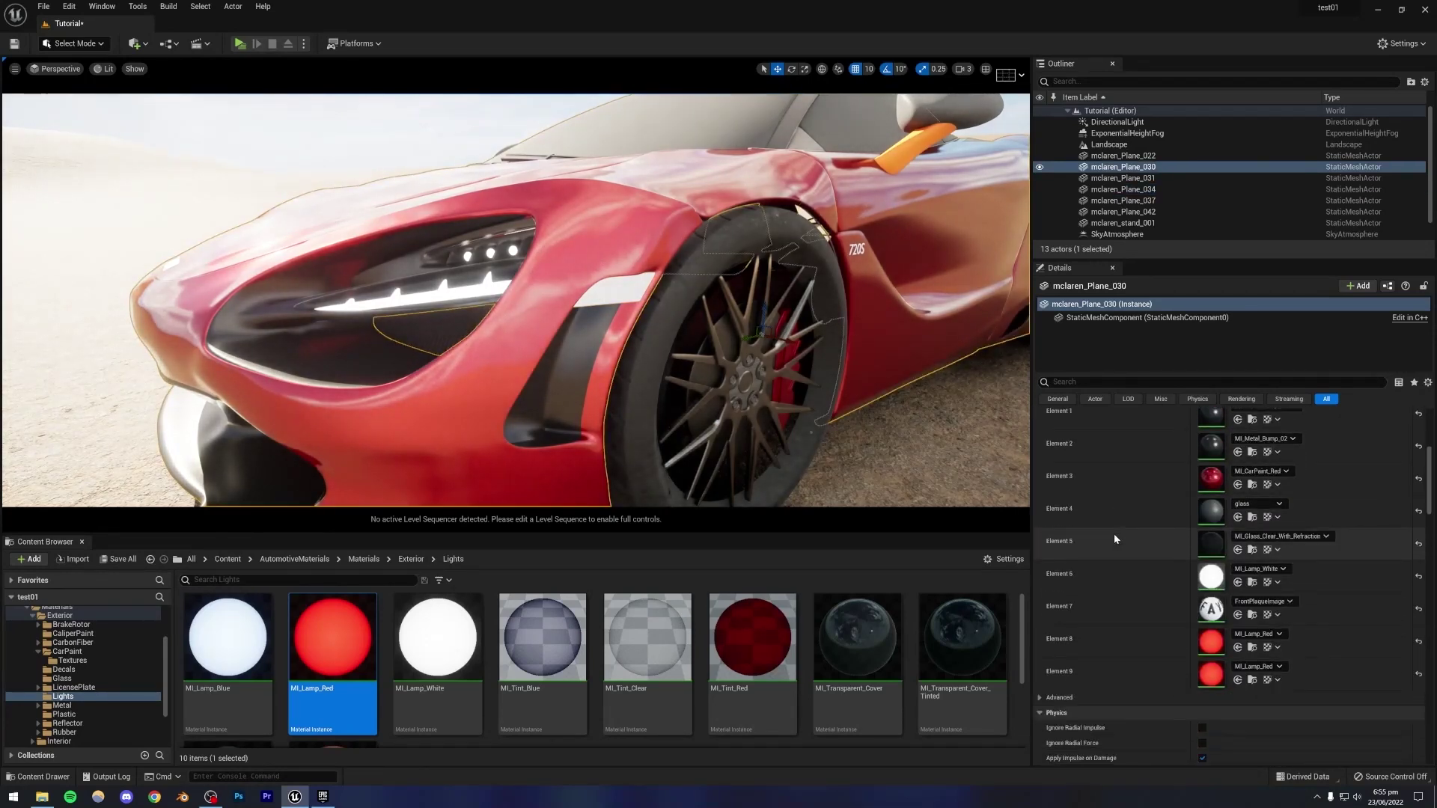
{"action": "scroll", "coordinate": [1114, 535], "scroll_direction": "up", "scroll_amount": 5}
{"action": "scroll", "coordinate": [1114, 533], "scroll_direction": "up", "scroll_amount": 1}
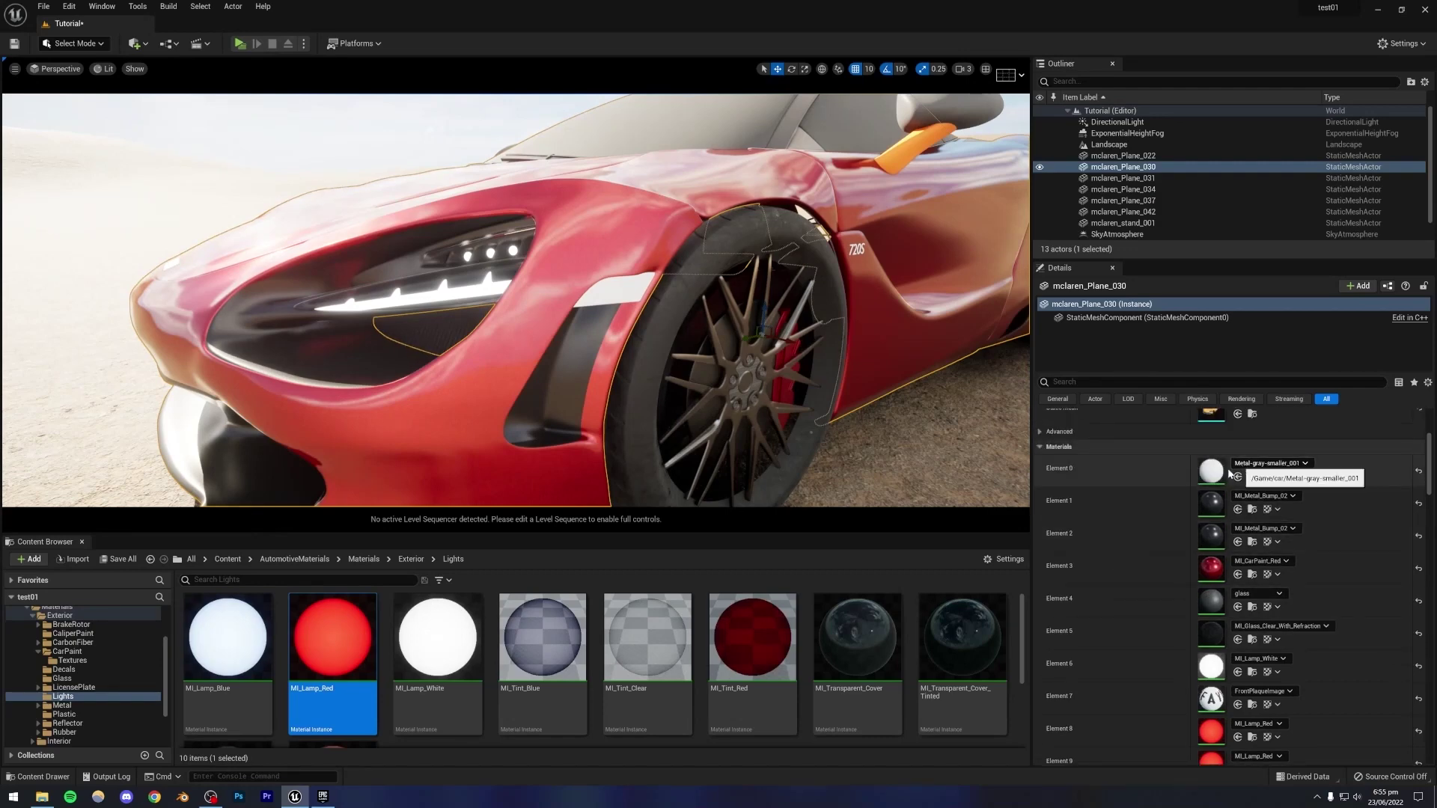
{"action": "left_click_drag", "start_coordinate": [333, 636], "coordinate": [963, 545]}
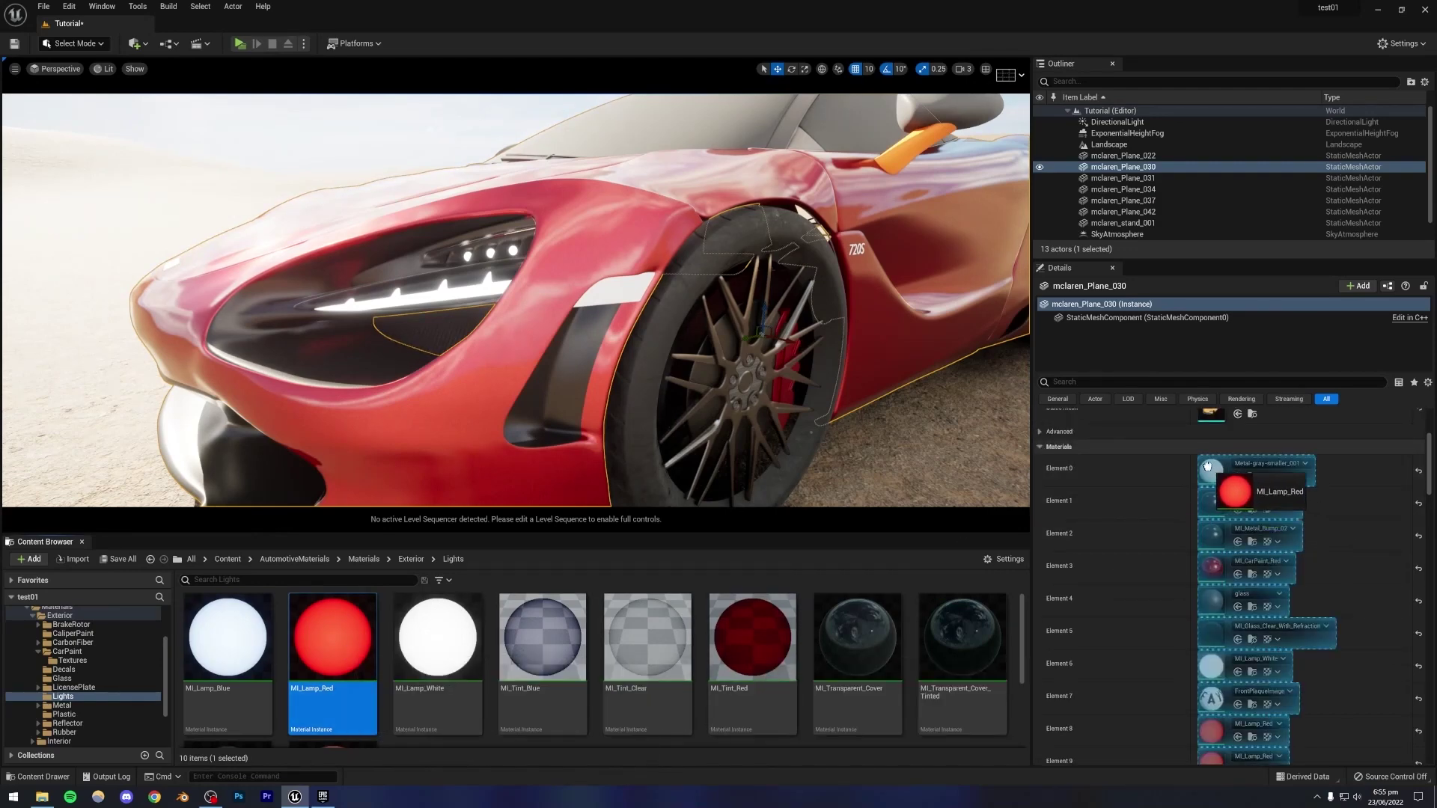
{"action": "left_click_drag", "start_coordinate": [1207, 467], "coordinate": [1205, 473]}
{"action": "key", "text": "f"}
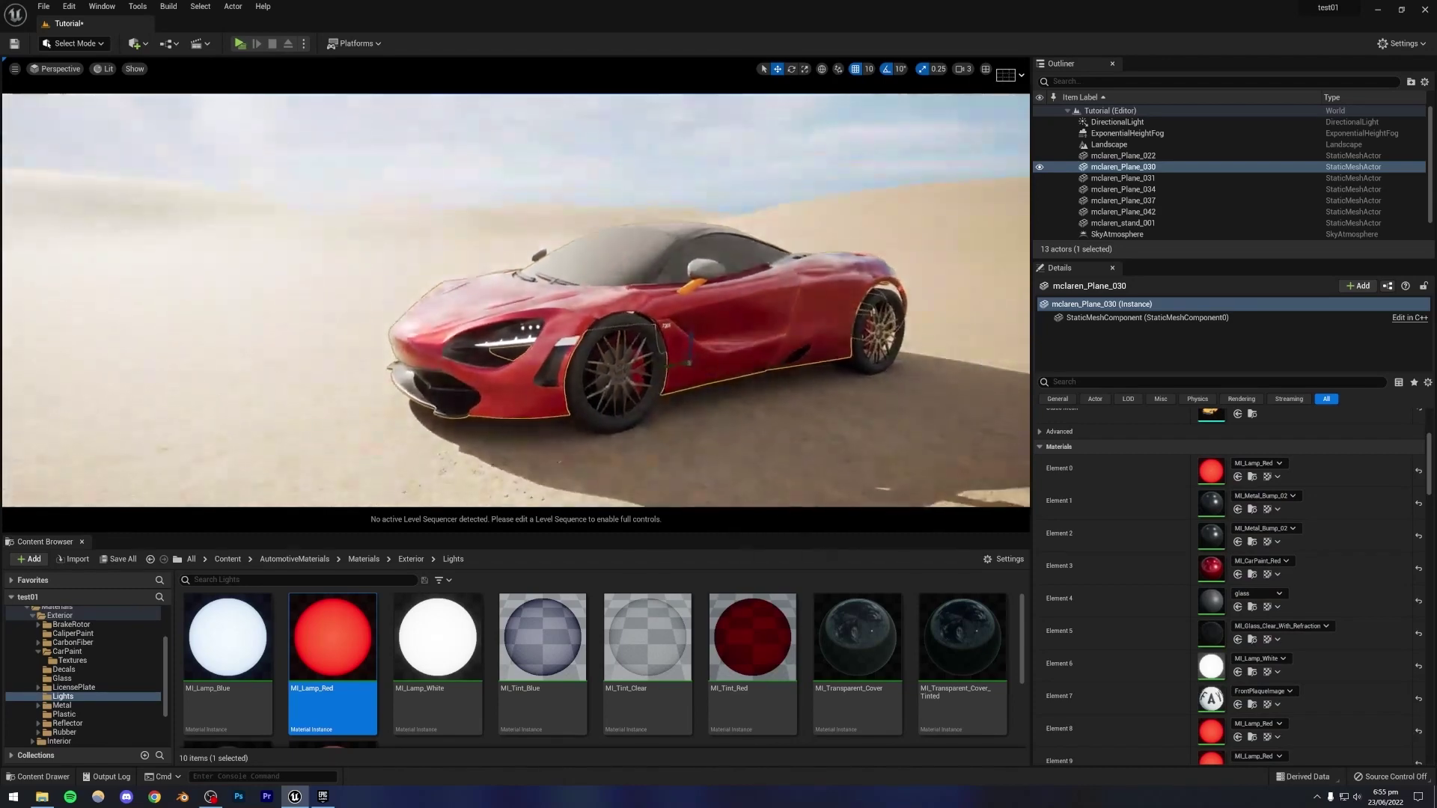
{"action": "key", "text": "ctrl+z"}
Examine the windshield and side windows up close and review the material slots of the body mesh.
{"action": "left_click", "coordinate": [543, 636]}
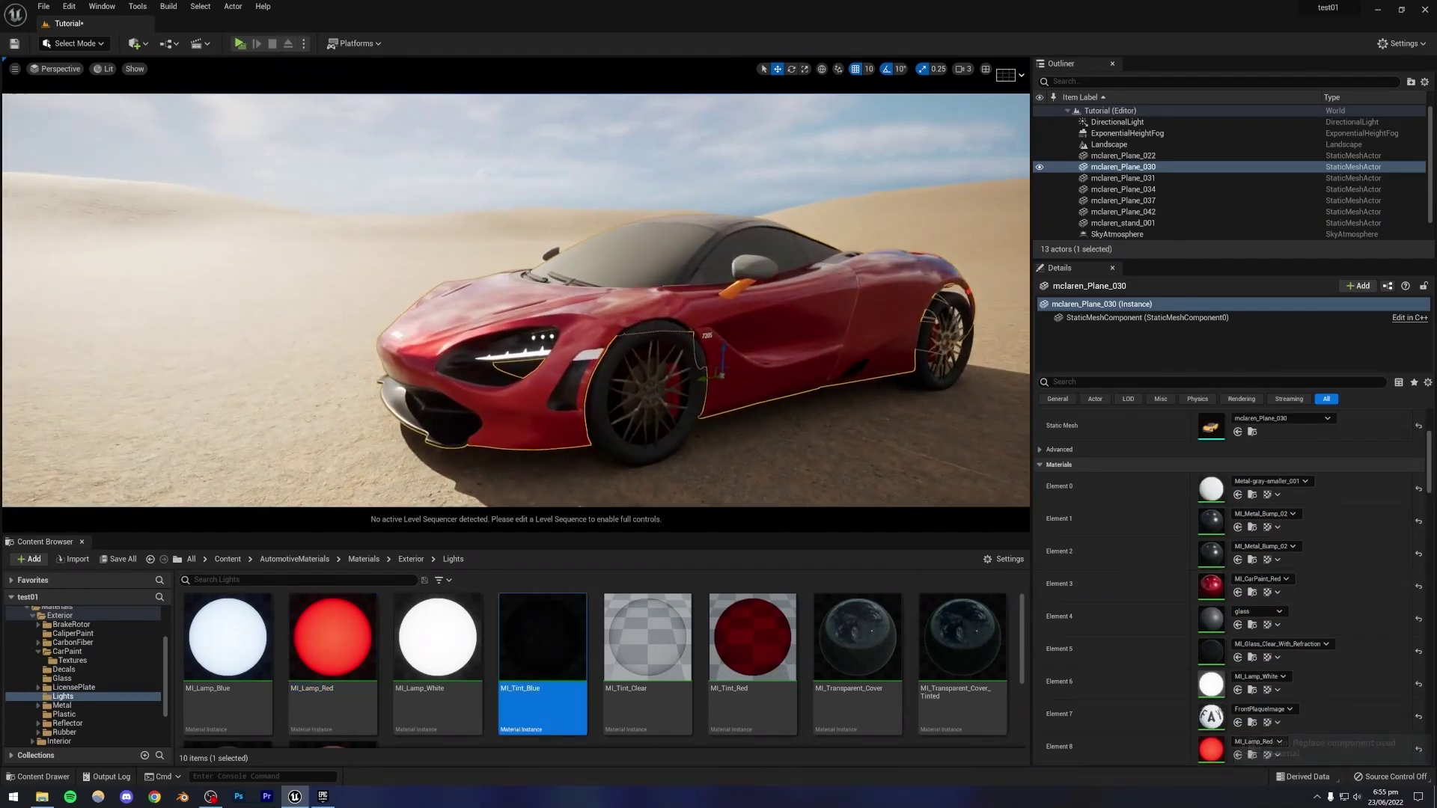
{"action": "mouse_move", "coordinate": [516, 314]}
{"action": "right_mouse_down"}
{"action": "mouse_move", "coordinate": [478, 299]}
{"action": "mouse_move", "coordinate": [569, 307]}
{"action": "mouse_move", "coordinate": [538, 284]}
{"action": "mouse_move", "coordinate": [547, 269]}
{"action": "mouse_move", "coordinate": [539, 300]}
{"action": "right_mouse_up"}
{"action": "left_click", "coordinate": [860, 449]}
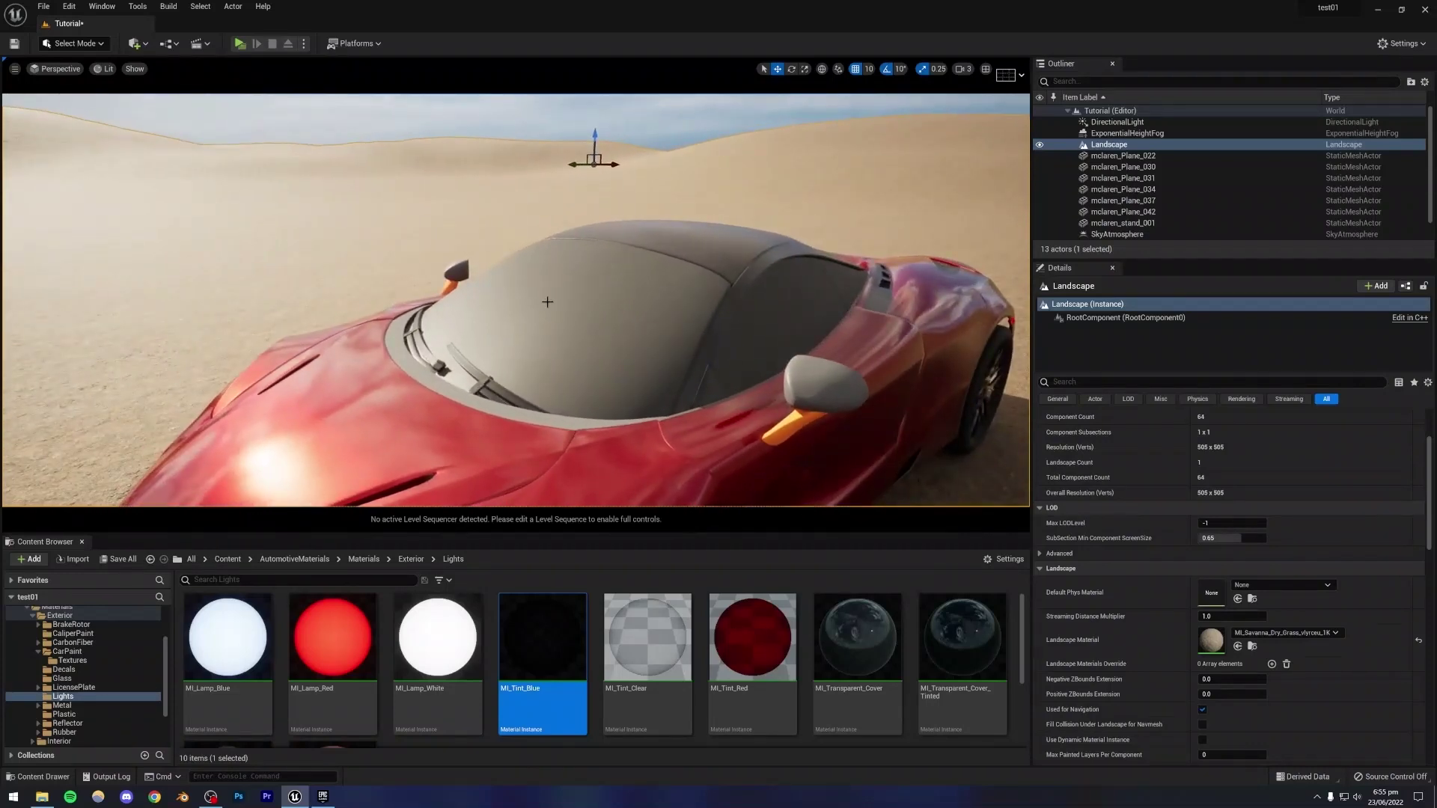
{"action": "left_click", "coordinate": [537, 345]}
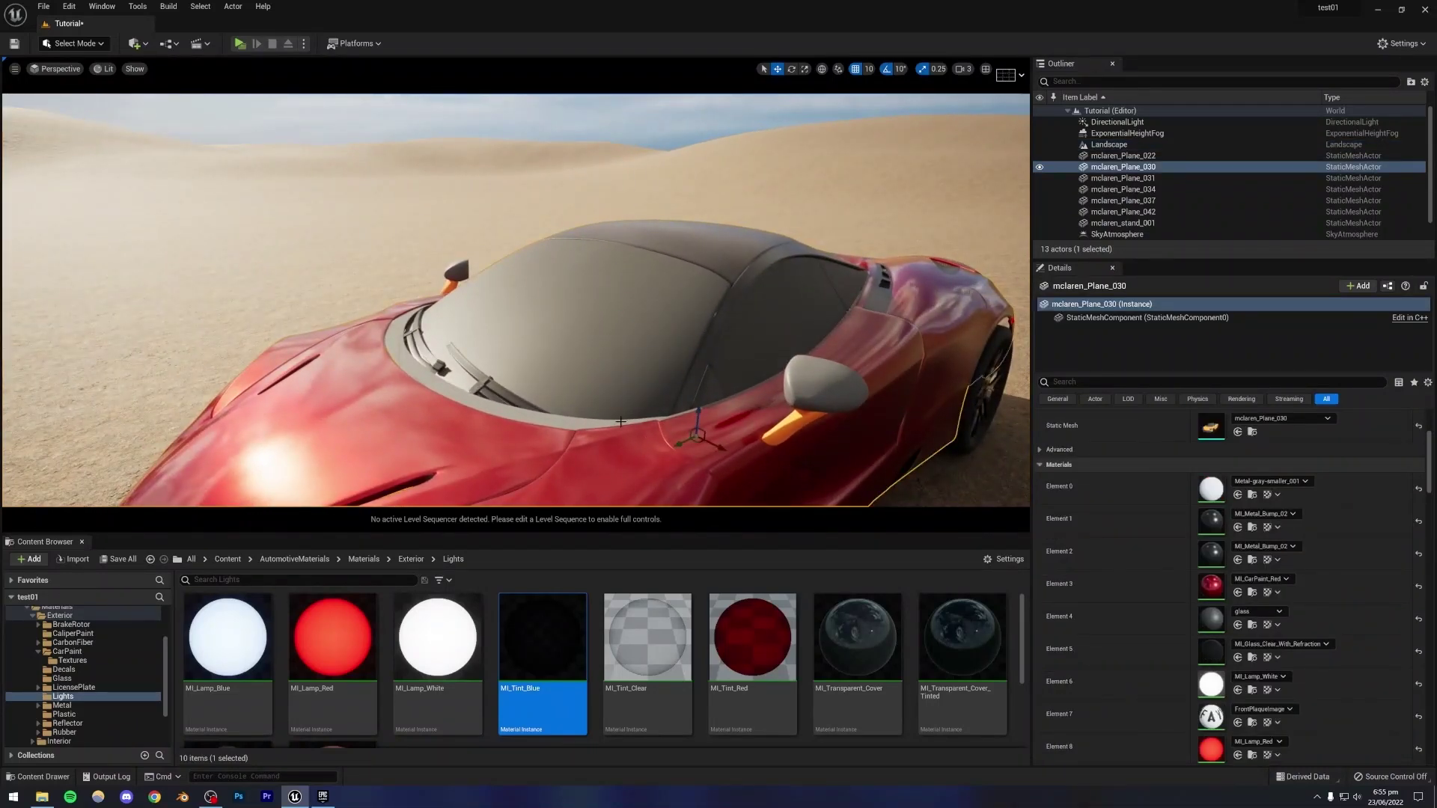
{"action": "scroll", "coordinate": [1104, 539], "scroll_direction": "down", "scroll_amount": 3}
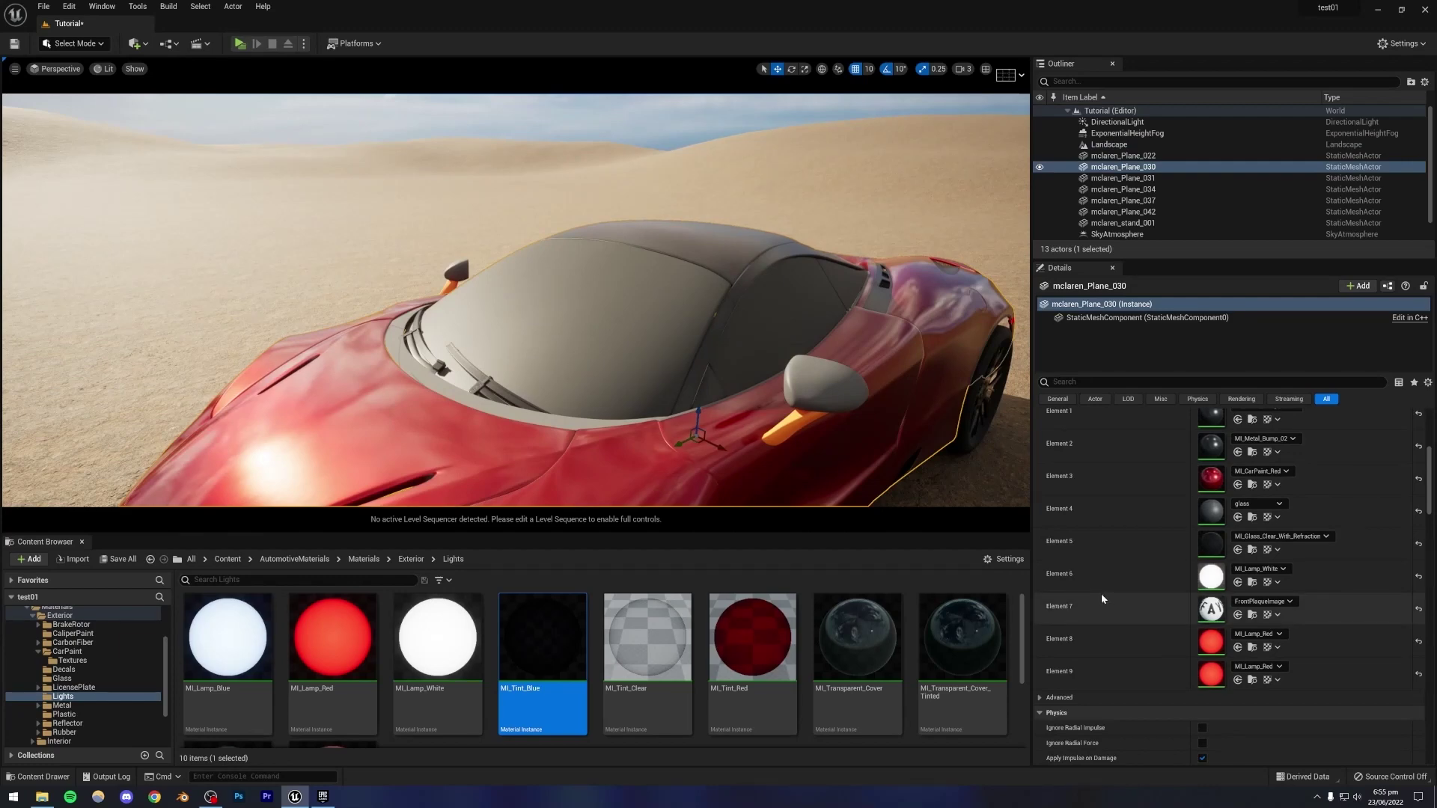
{"action": "scroll", "coordinate": [1103, 594], "scroll_direction": "up", "scroll_amount": 2}
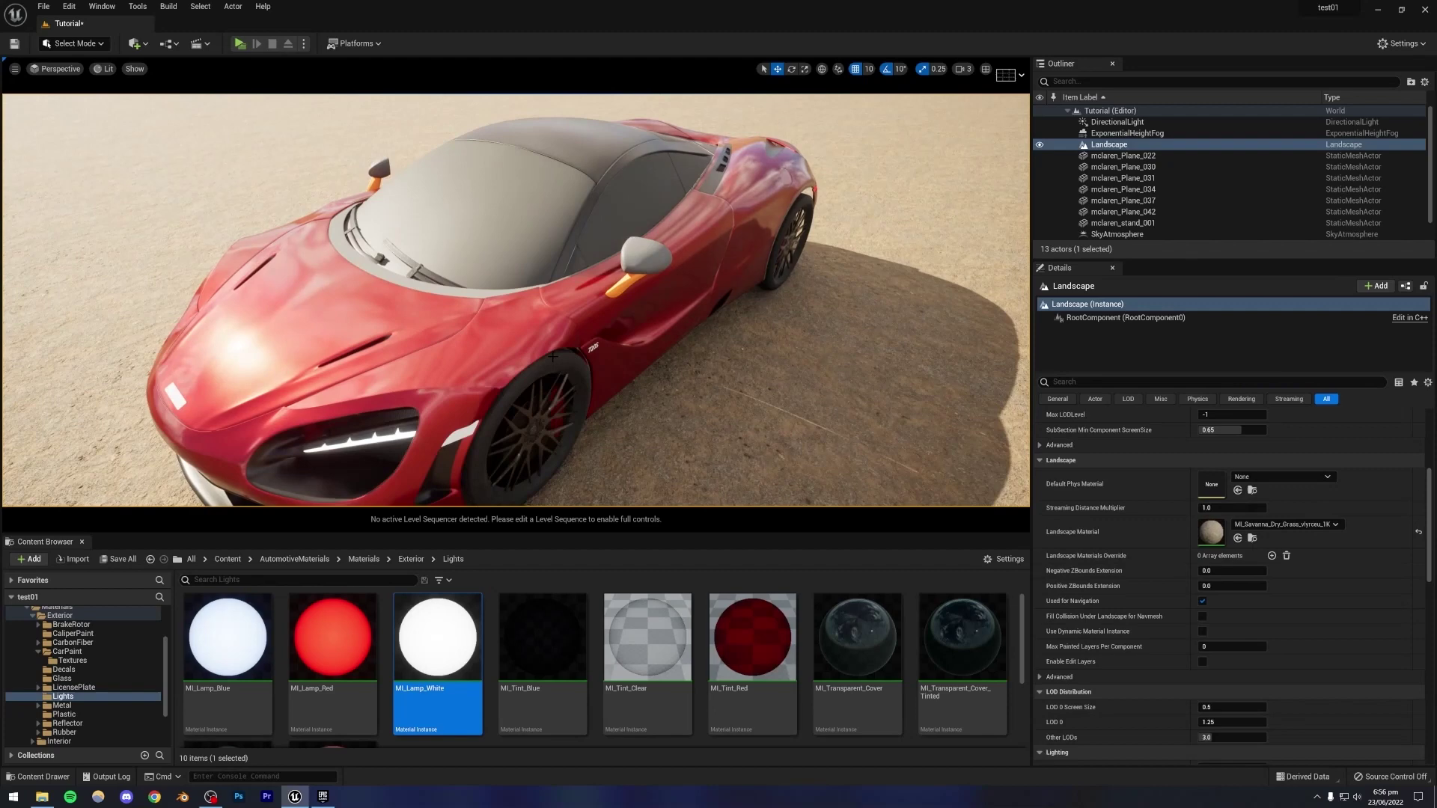
Select the side-mirror mesh, mclaren_Plane_022, and bring its material slots into view.
{"action": "right_click_drag", "start_coordinate": [553, 357], "coordinate": [472, 338]}
{"action": "left_click", "coordinate": [473, 338]}
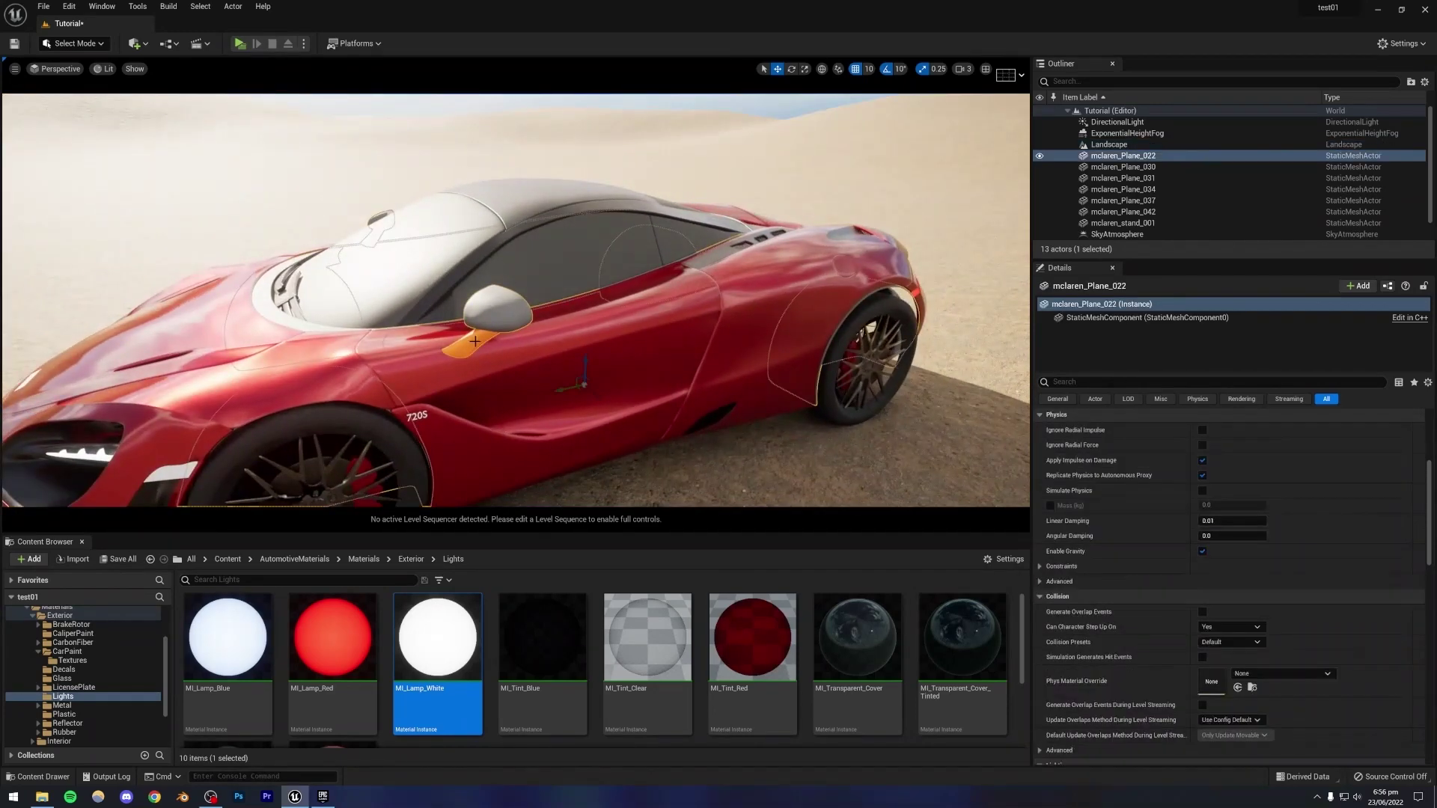
{"action": "left_click_drag", "start_coordinate": [473, 338], "coordinate": [578, 308], "text": "alt"}
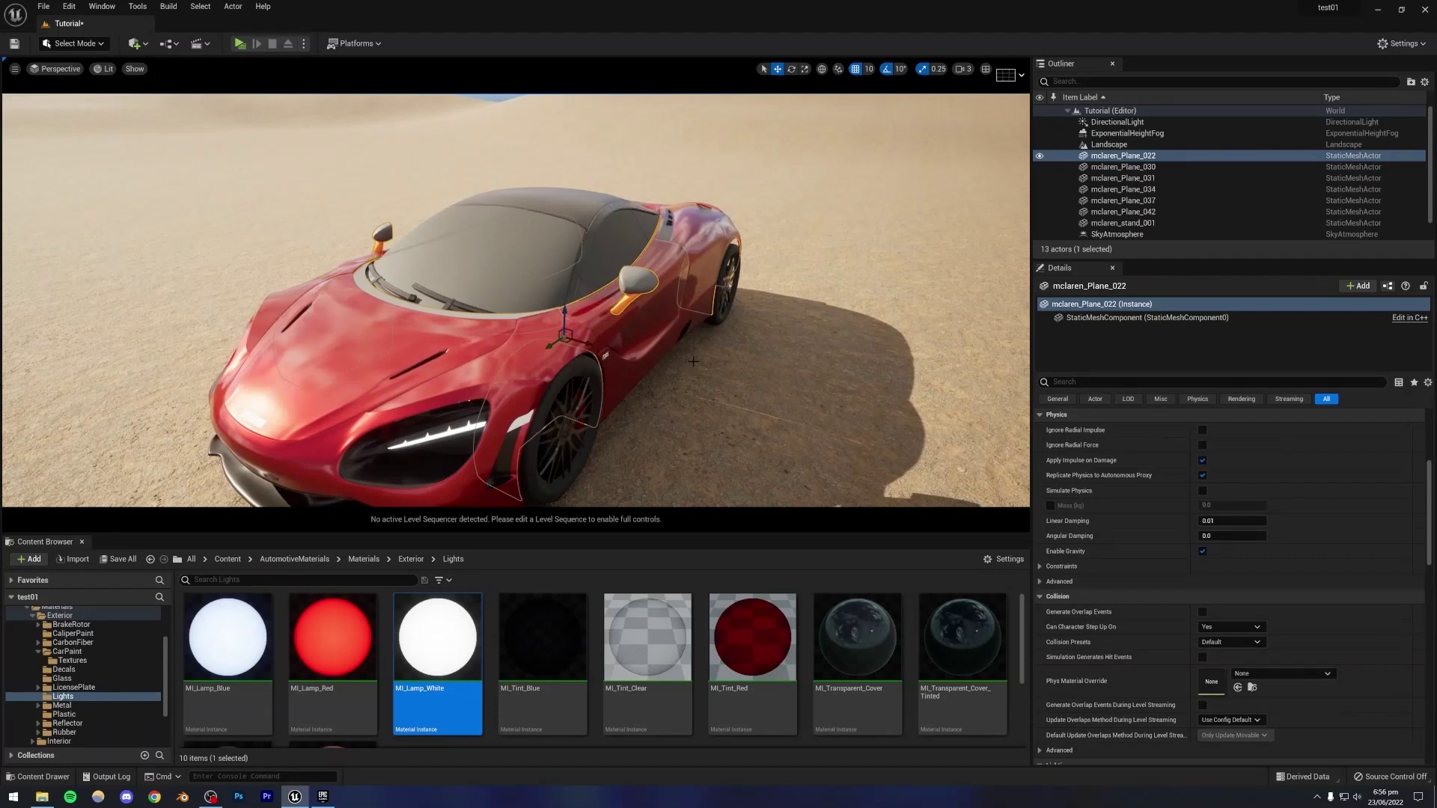
{"action": "scroll", "coordinate": [1138, 636], "scroll_direction": "up", "scroll_amount": 5}
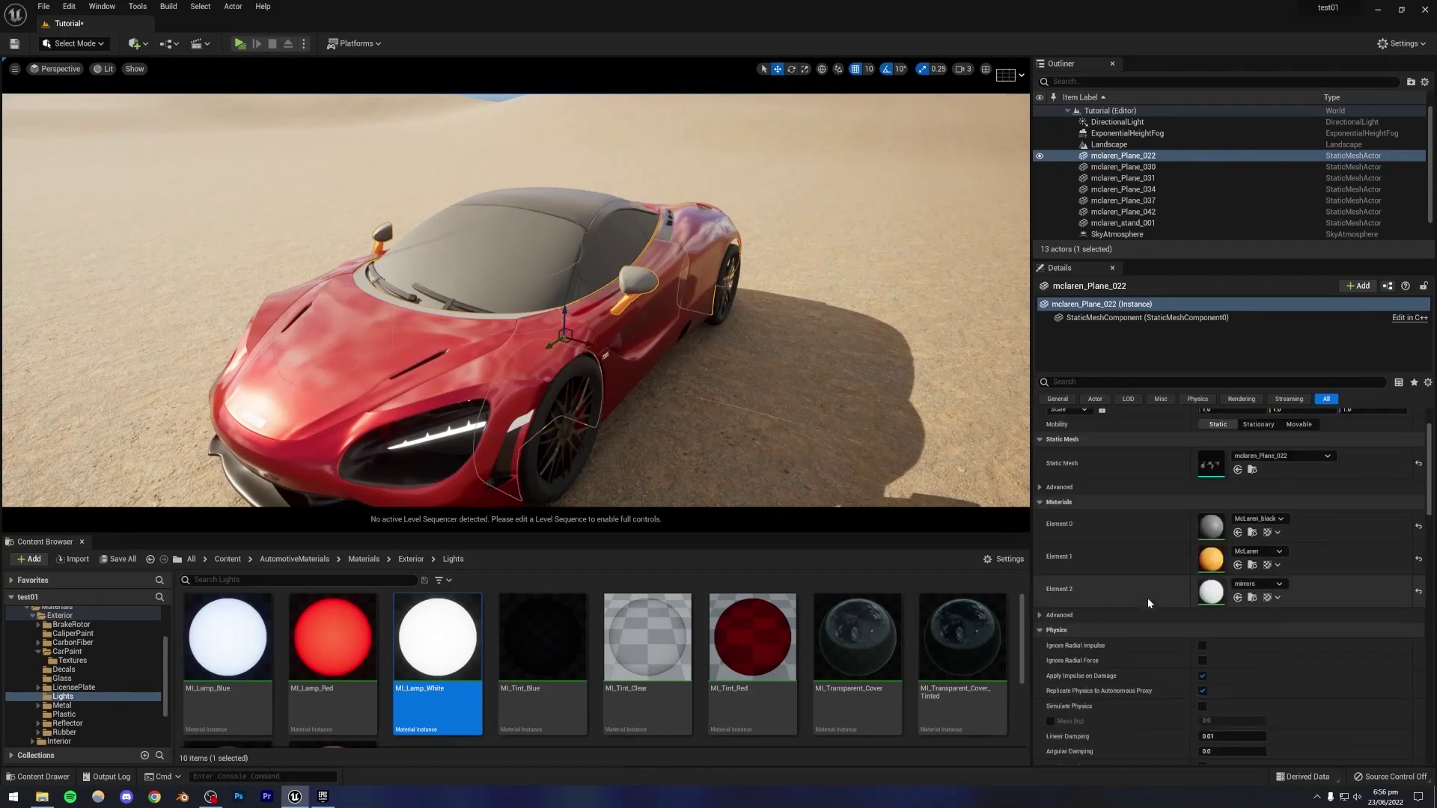
{"action": "scroll", "coordinate": [1147, 599], "scroll_direction": "down", "scroll_amount": 1}
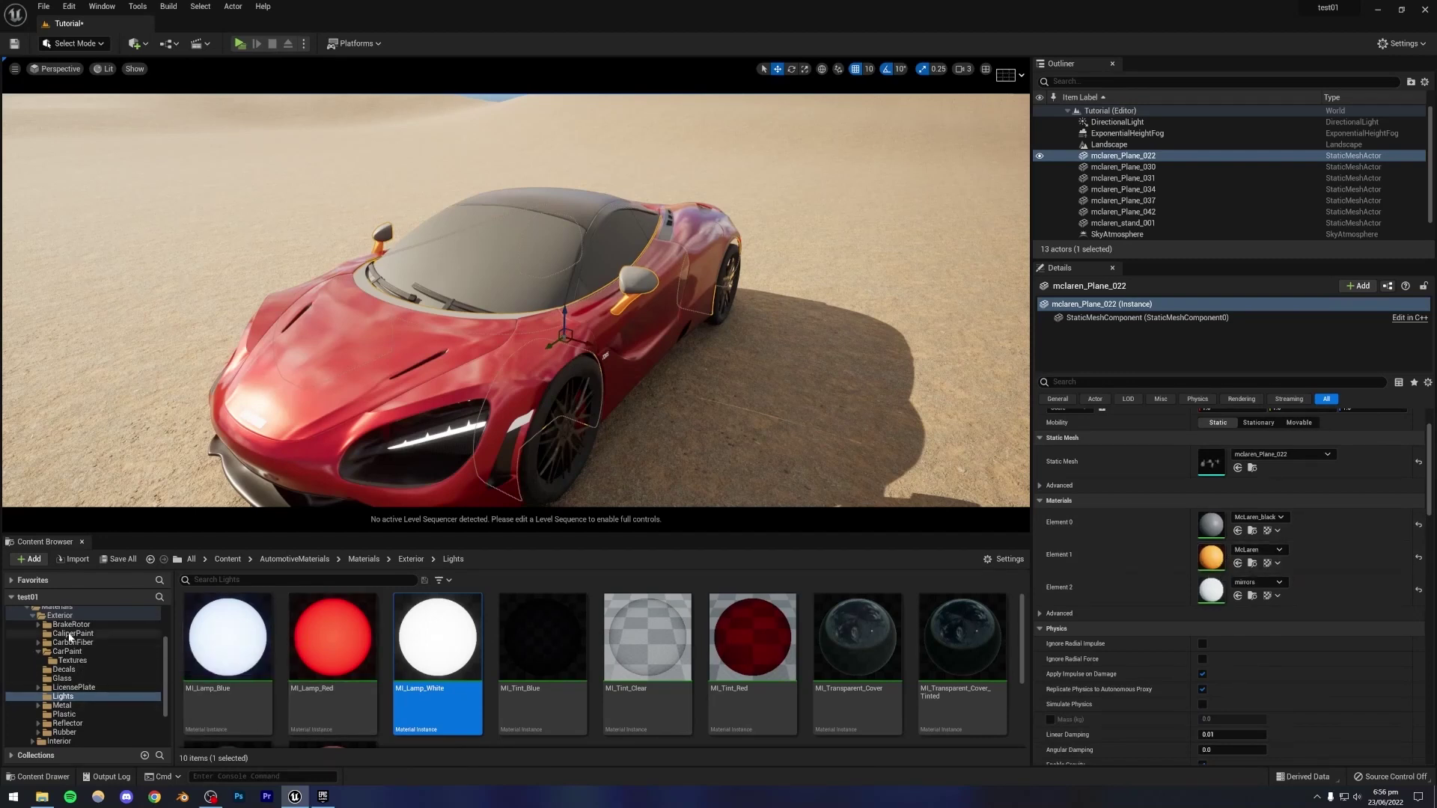
Browse the exterior Metal materials for one that suits the side-mirror mesh.
{"action": "left_click", "coordinate": [61, 704]}
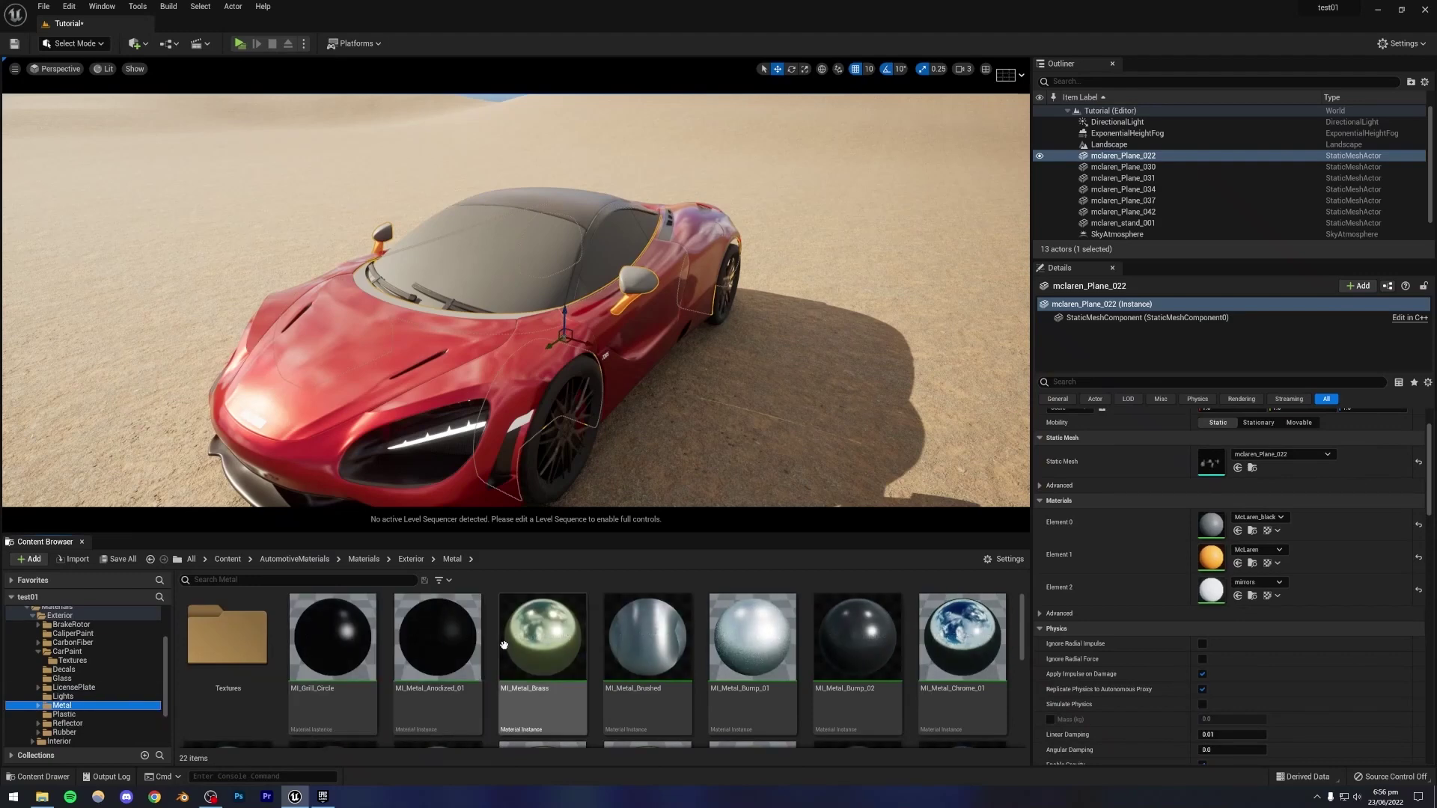
{"action": "scroll", "coordinate": [405, 666], "scroll_direction": "down", "scroll_amount": 5}
{"action": "scroll", "coordinate": [405, 666], "scroll_direction": "up", "scroll_amount": 5}
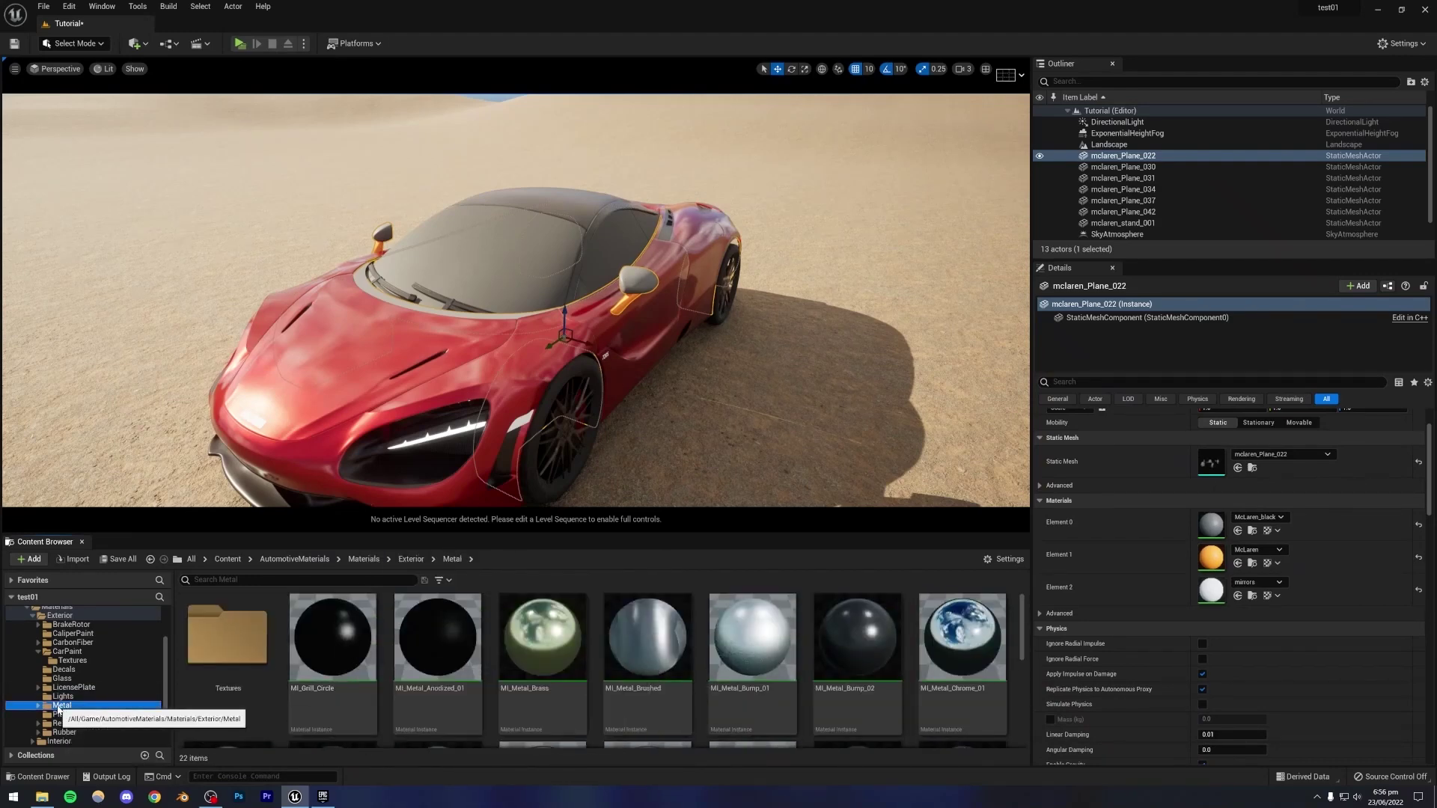
{"action": "left_click", "coordinate": [72, 713]}
{"action": "left_click", "coordinate": [61, 705]}
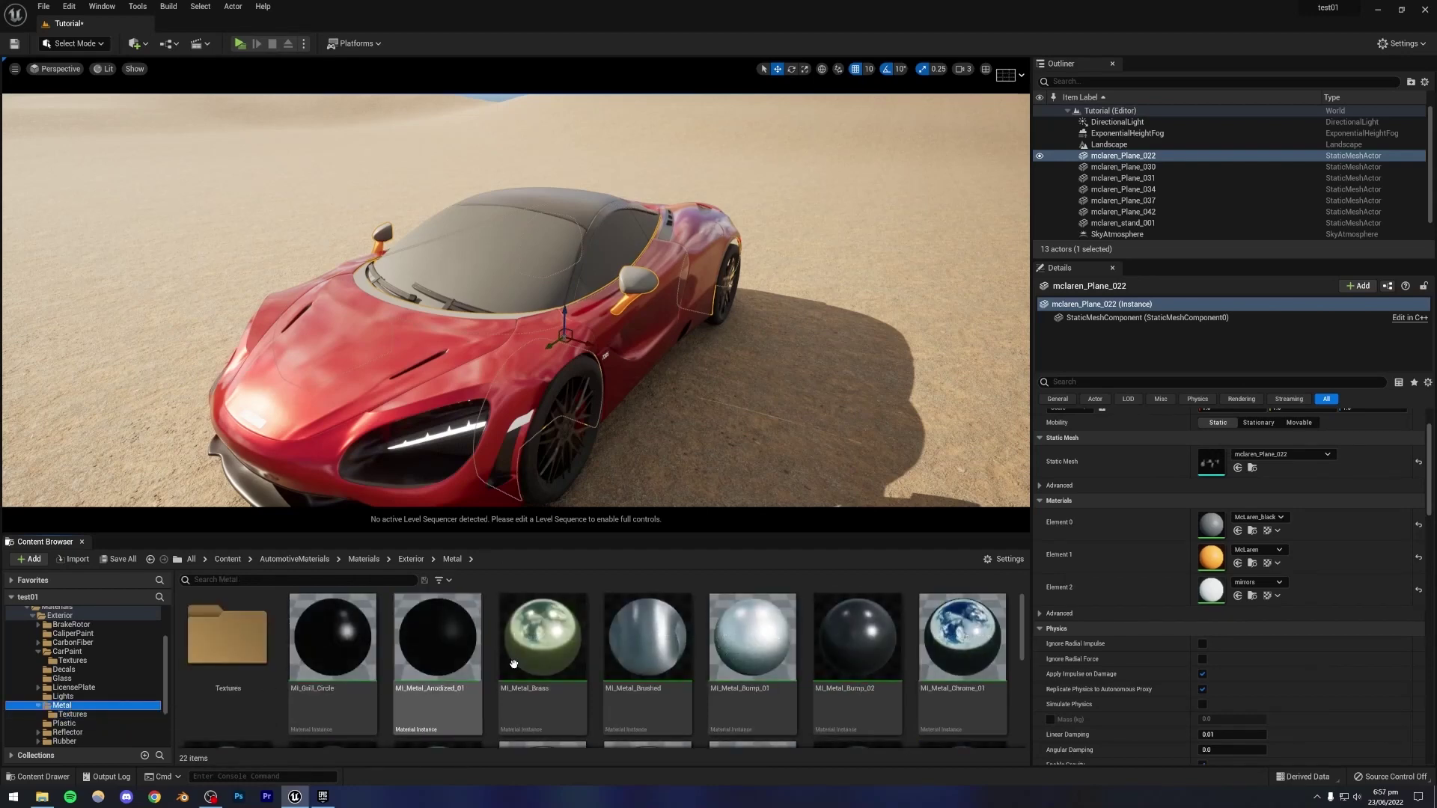
{"action": "scroll", "coordinate": [536, 677], "scroll_direction": "down", "scroll_amount": 2}
{"action": "scroll", "coordinate": [536, 678], "scroll_direction": "up", "scroll_amount": 2}
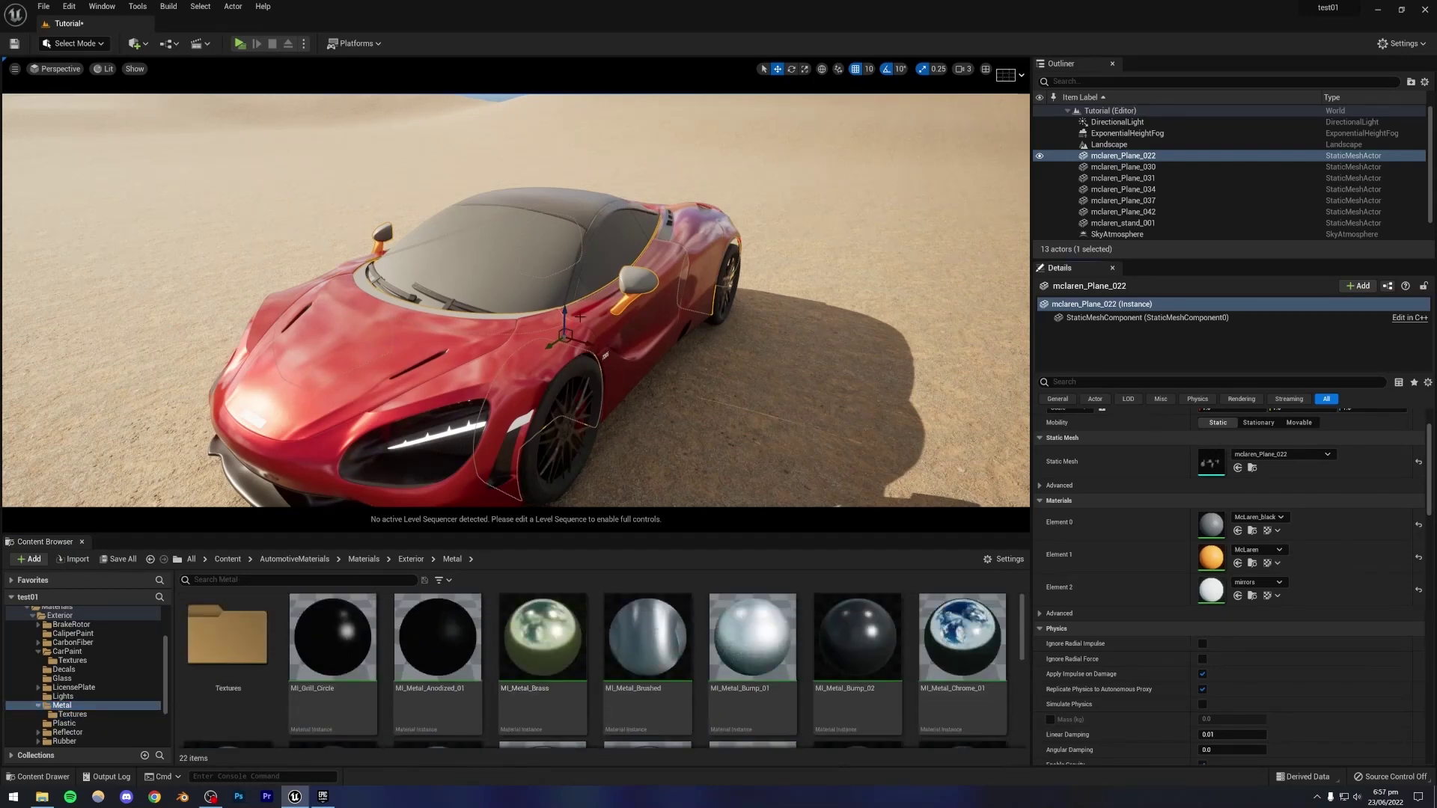
Assign MI_CarPaint_Red to Element 1, the orange McLaren slot, of the side-mirror mesh.
{"action": "left_click", "coordinate": [1251, 551]}
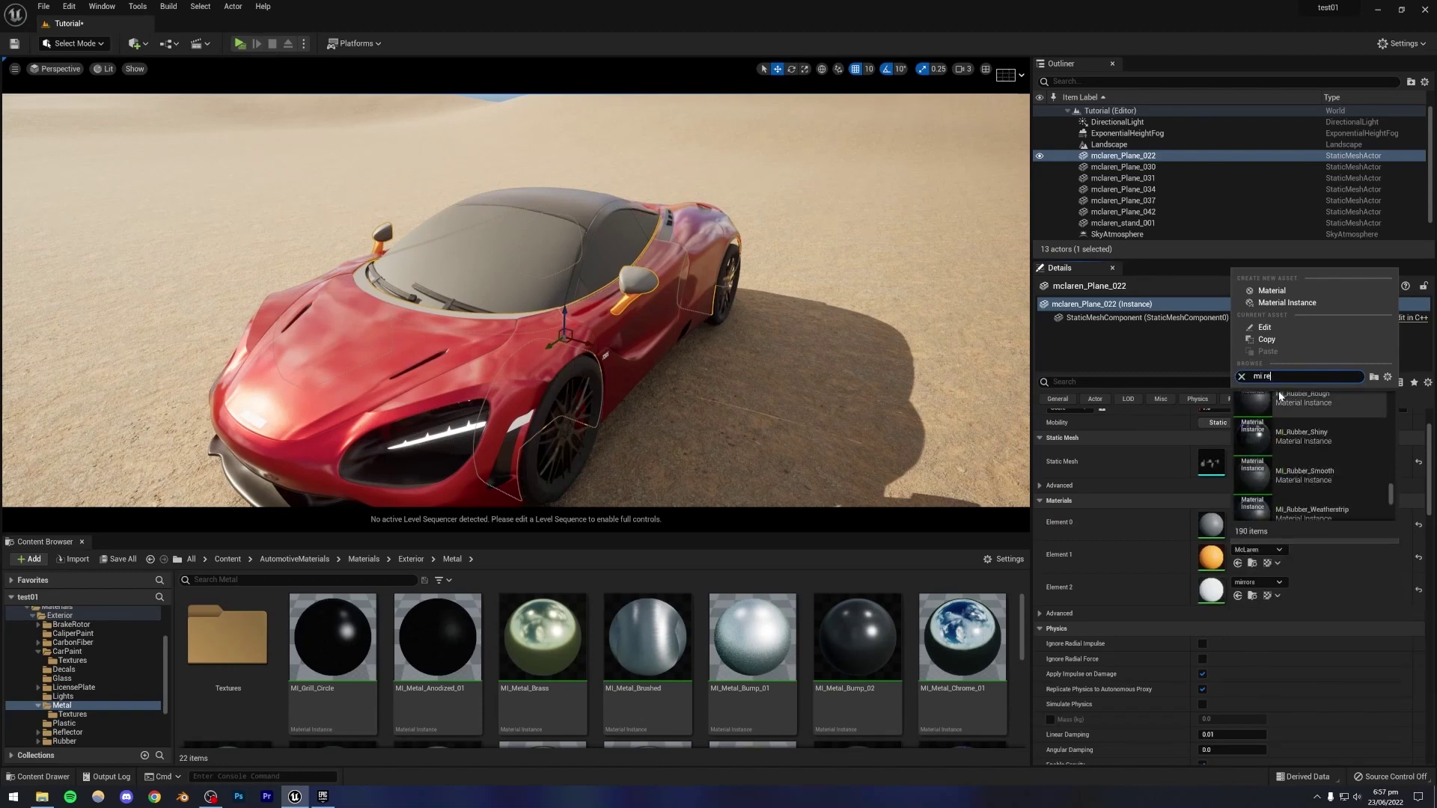
{"action": "scroll", "coordinate": [1284, 443], "scroll_direction": "up", "scroll_amount": 3}
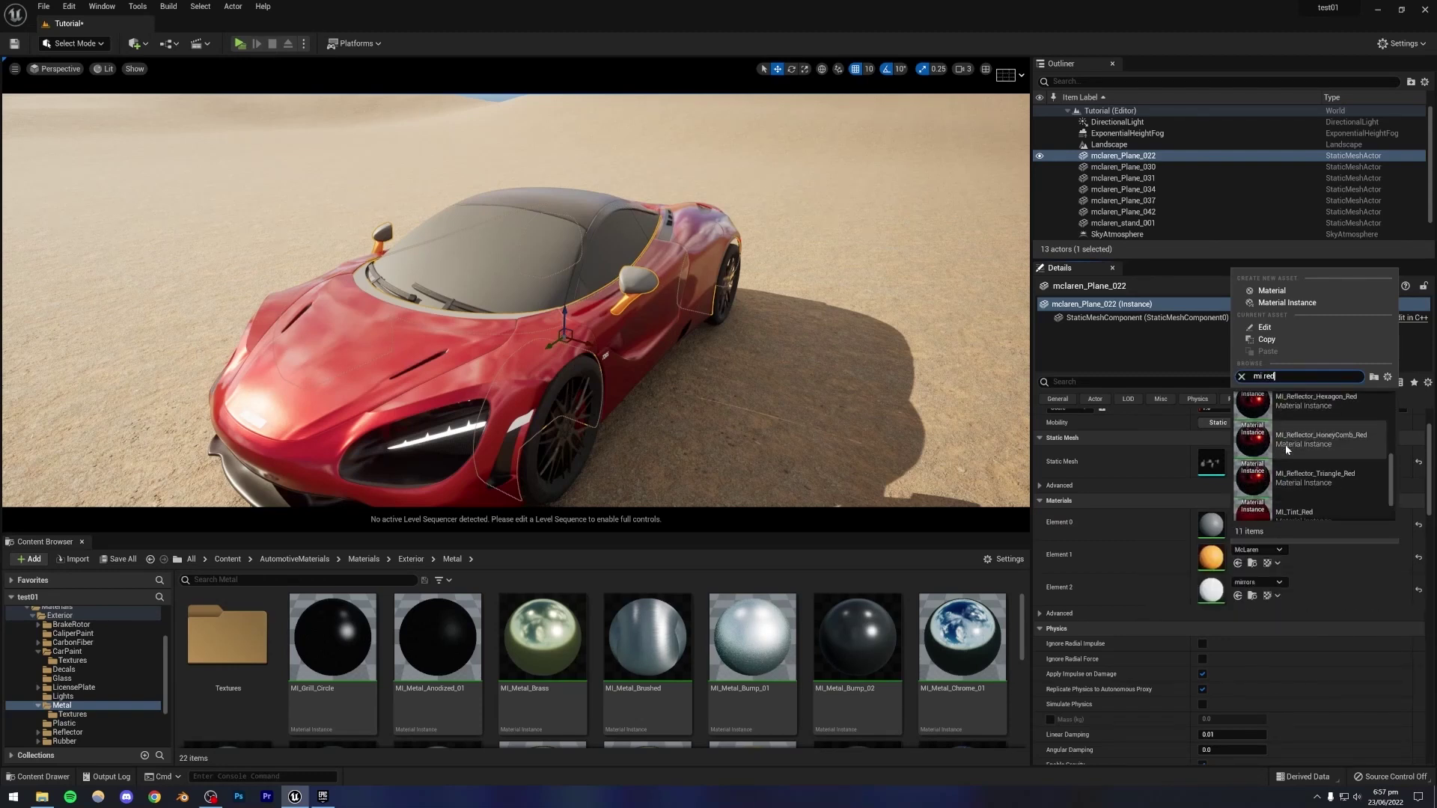
{"action": "scroll", "coordinate": [1286, 444], "scroll_direction": "up", "scroll_amount": 3}
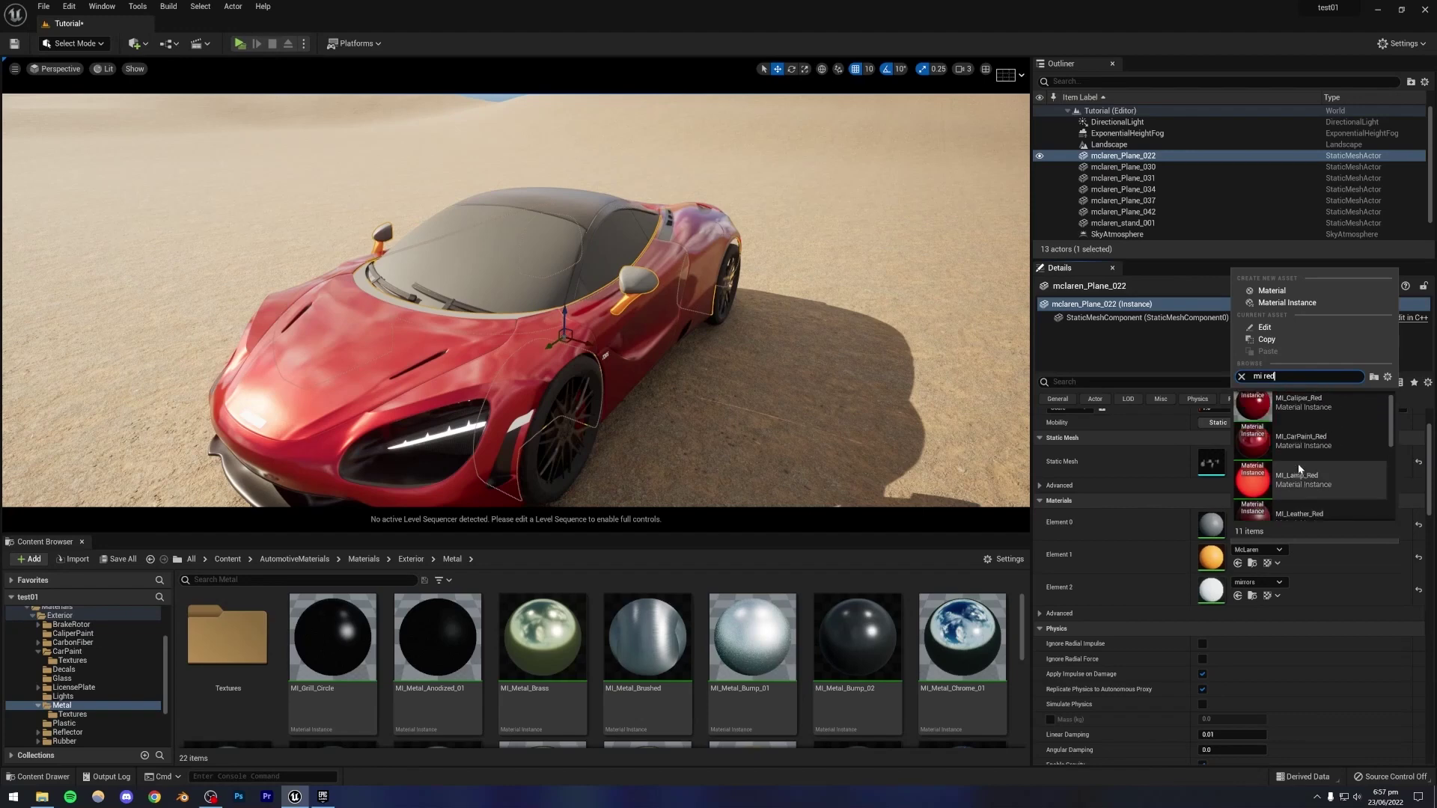
{"action": "left_click", "coordinate": [1297, 464]}
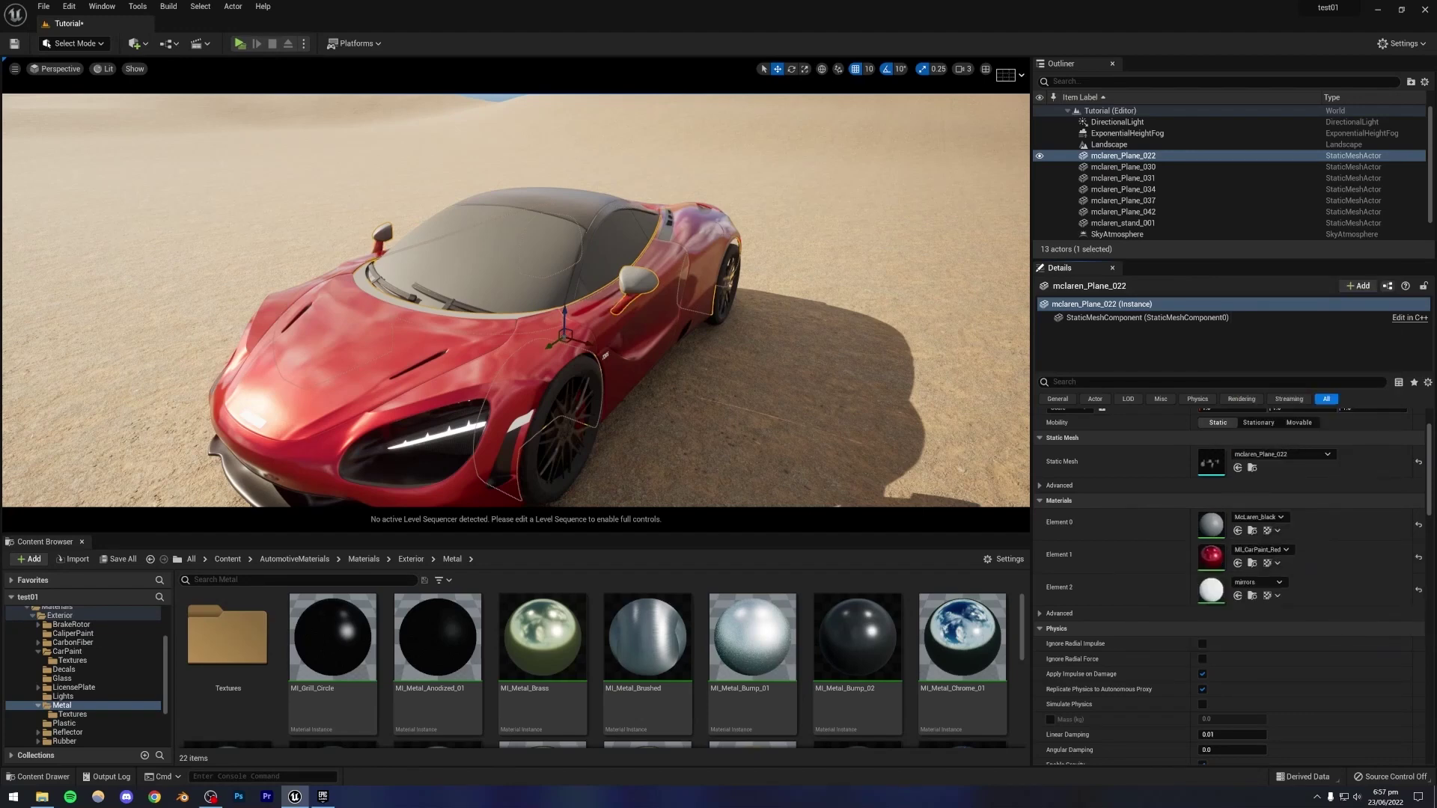
Assign MI_CarPaint_Red to Element 0, the McLaren_black slot, of the side-mirror mesh.
{"action": "left_click", "coordinate": [651, 316]}
{"action": "left_click", "coordinate": [633, 280]}
{"action": "left_click", "coordinate": [1251, 519]}
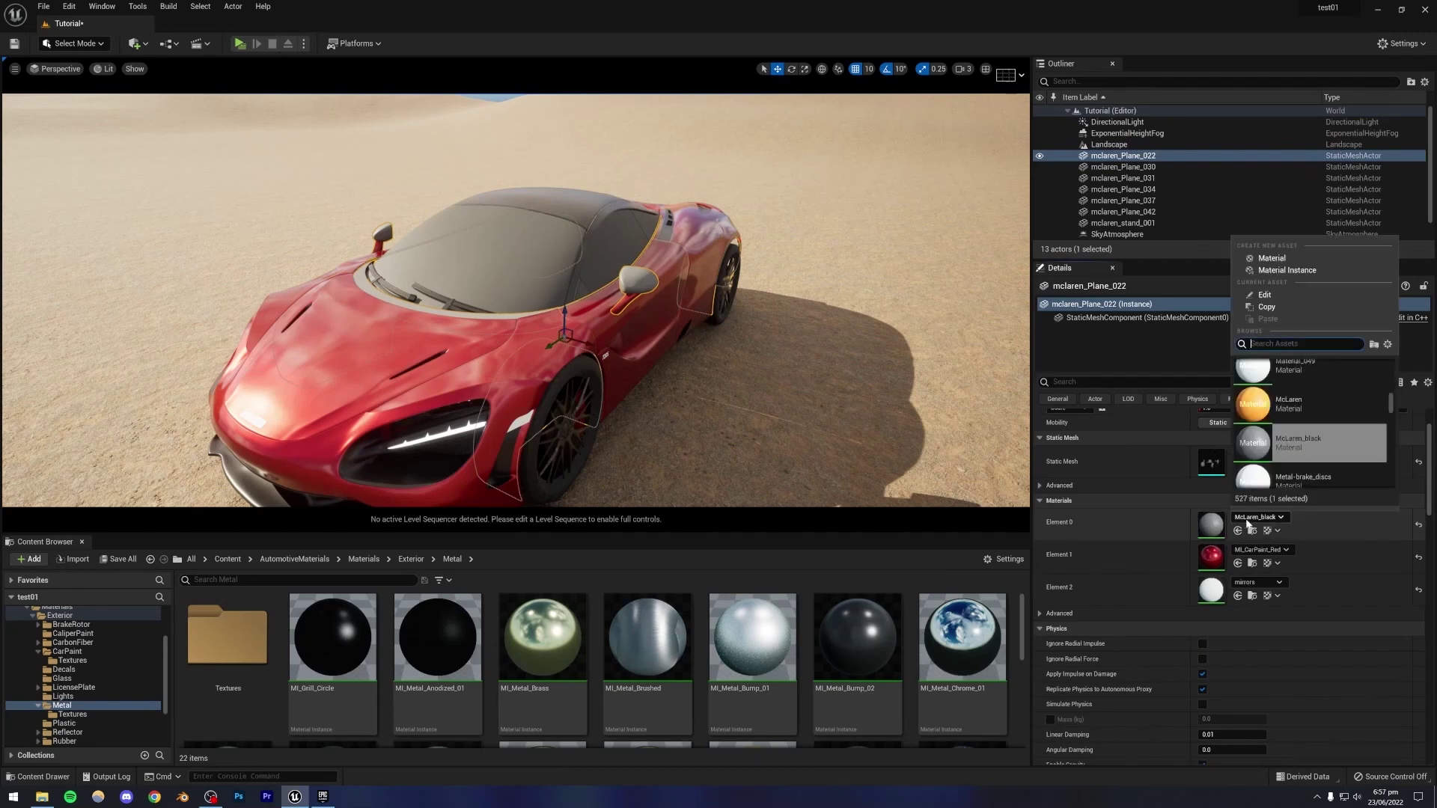
{"action": "left_click", "coordinate": [1211, 560]}
{"action": "left_click", "coordinate": [1254, 518]}
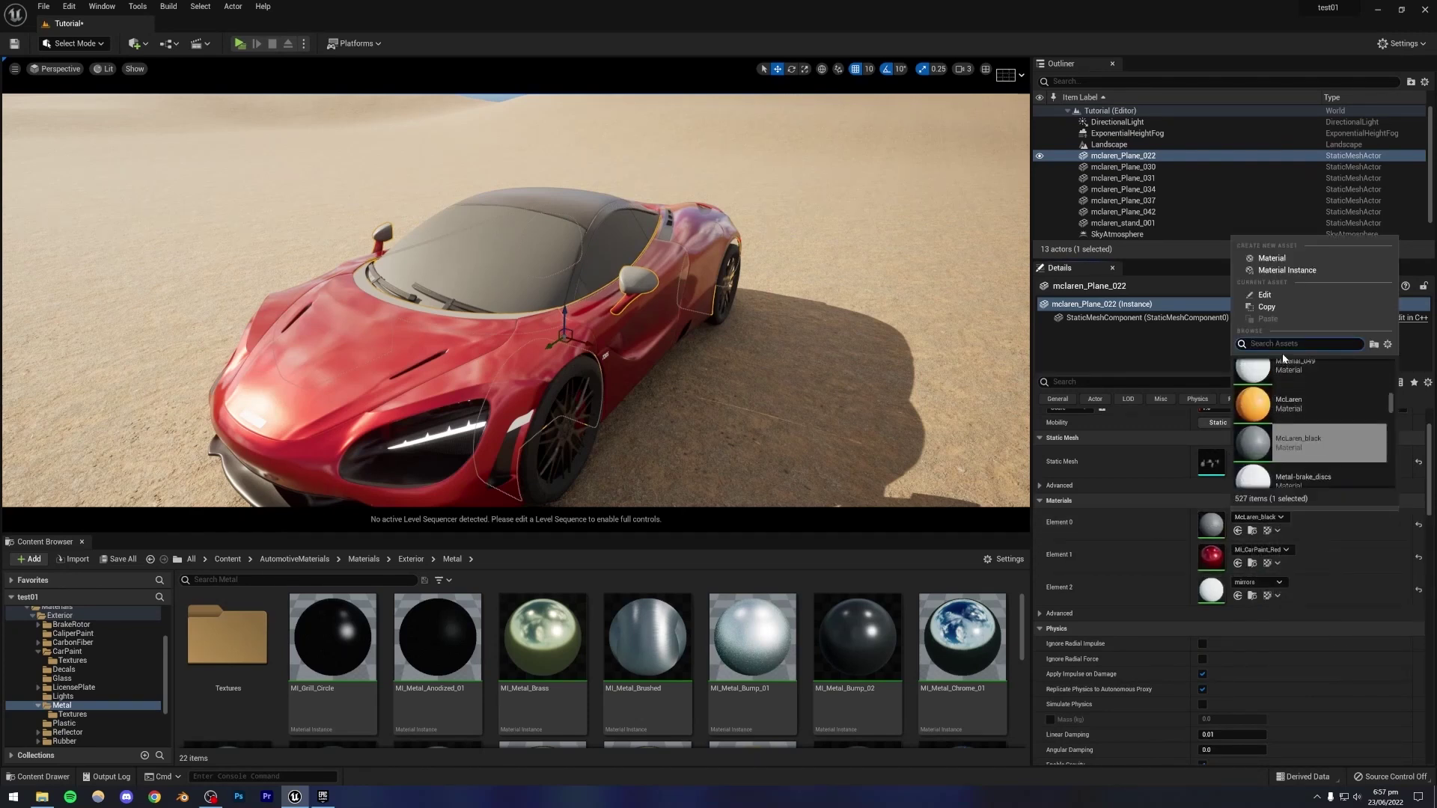
{"action": "type", "text": "mi red"}
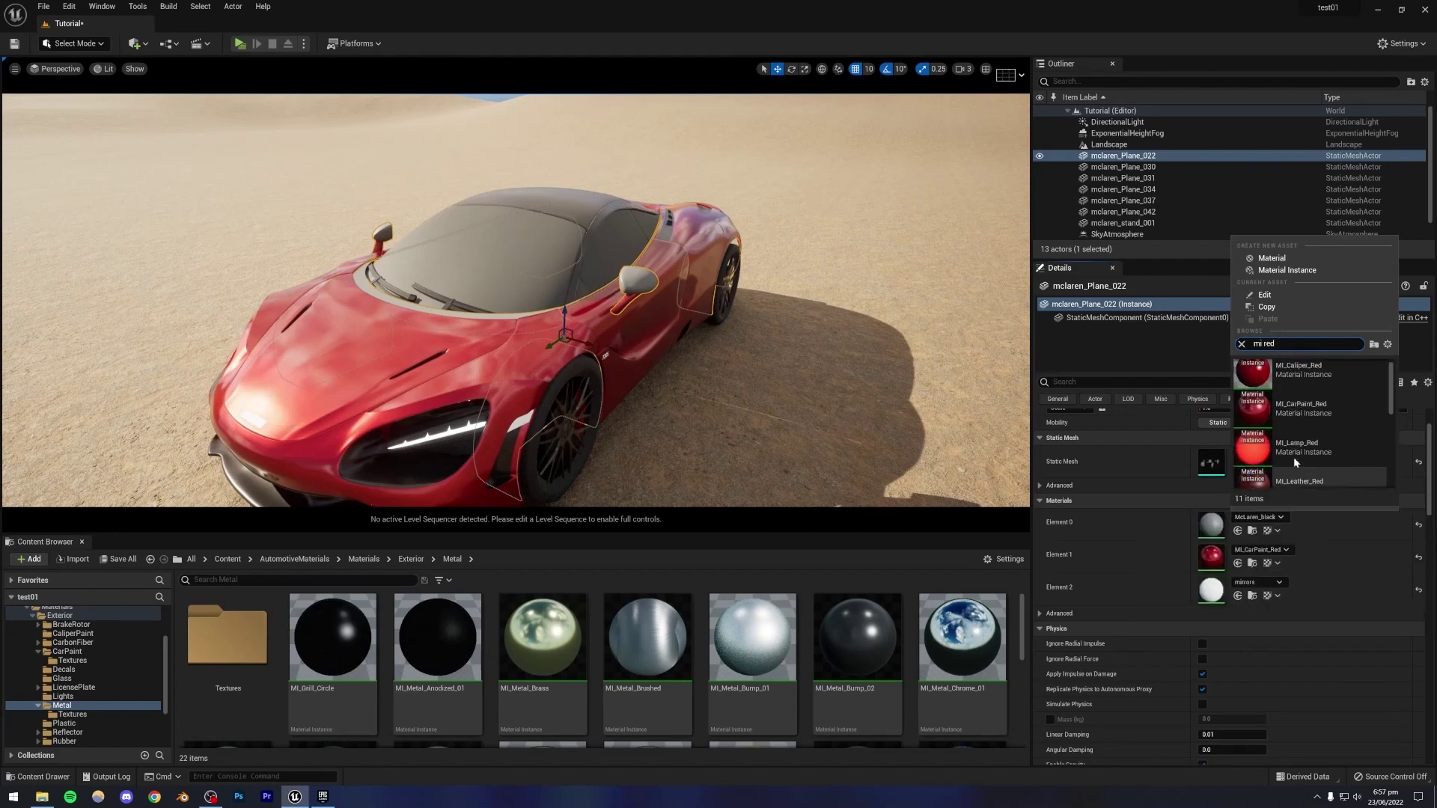
{"action": "left_click", "coordinate": [1295, 419]}
Assign MI_Glass_Clear_With_Refraction from the exterior Glass materials to Element 2, the mirrors slot, of mclaren_Plane_022.
{"action": "left_click", "coordinate": [846, 315]}
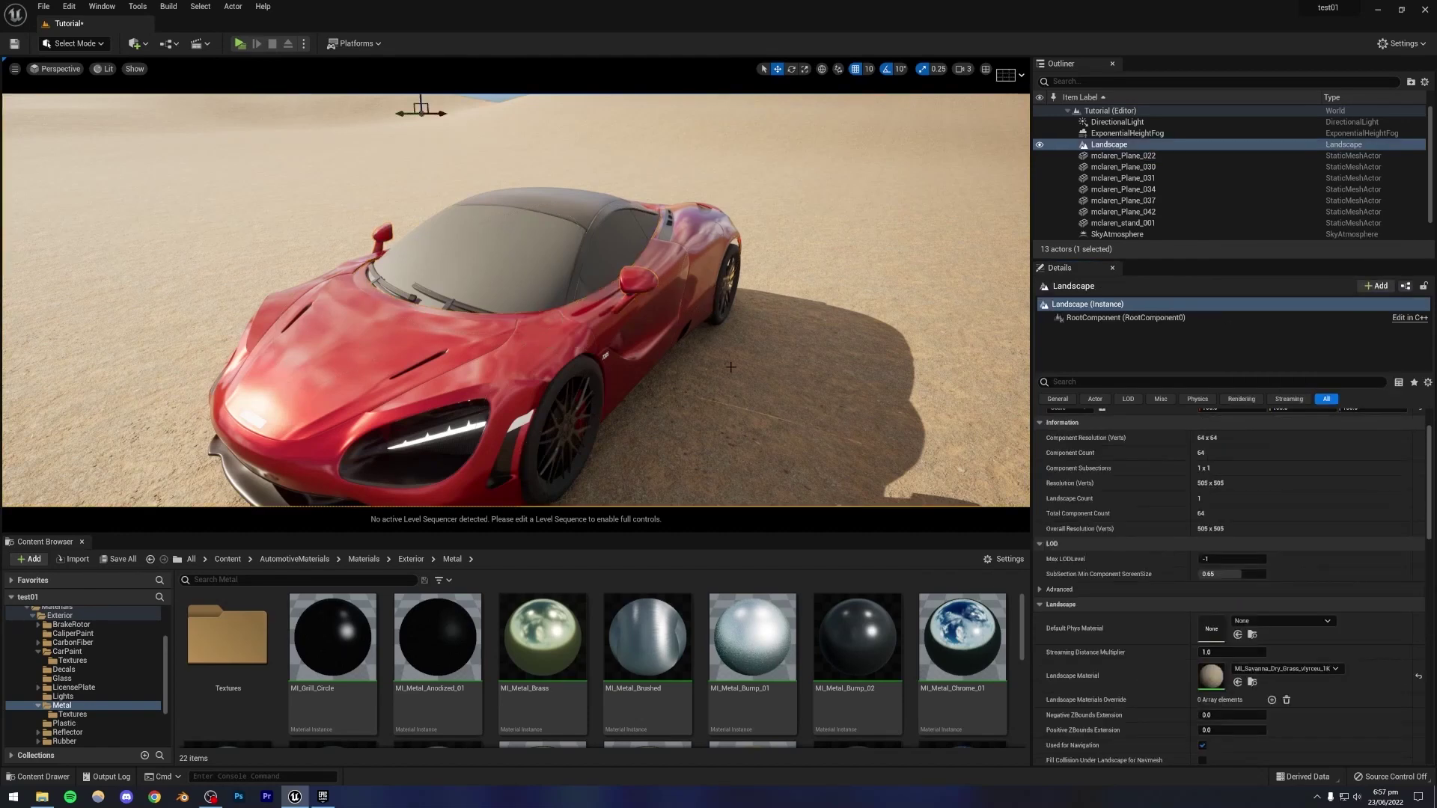
{"action": "right_click_drag", "start_coordinate": [846, 314], "coordinate": [801, 348]}
{"action": "left_click", "coordinate": [619, 320]}
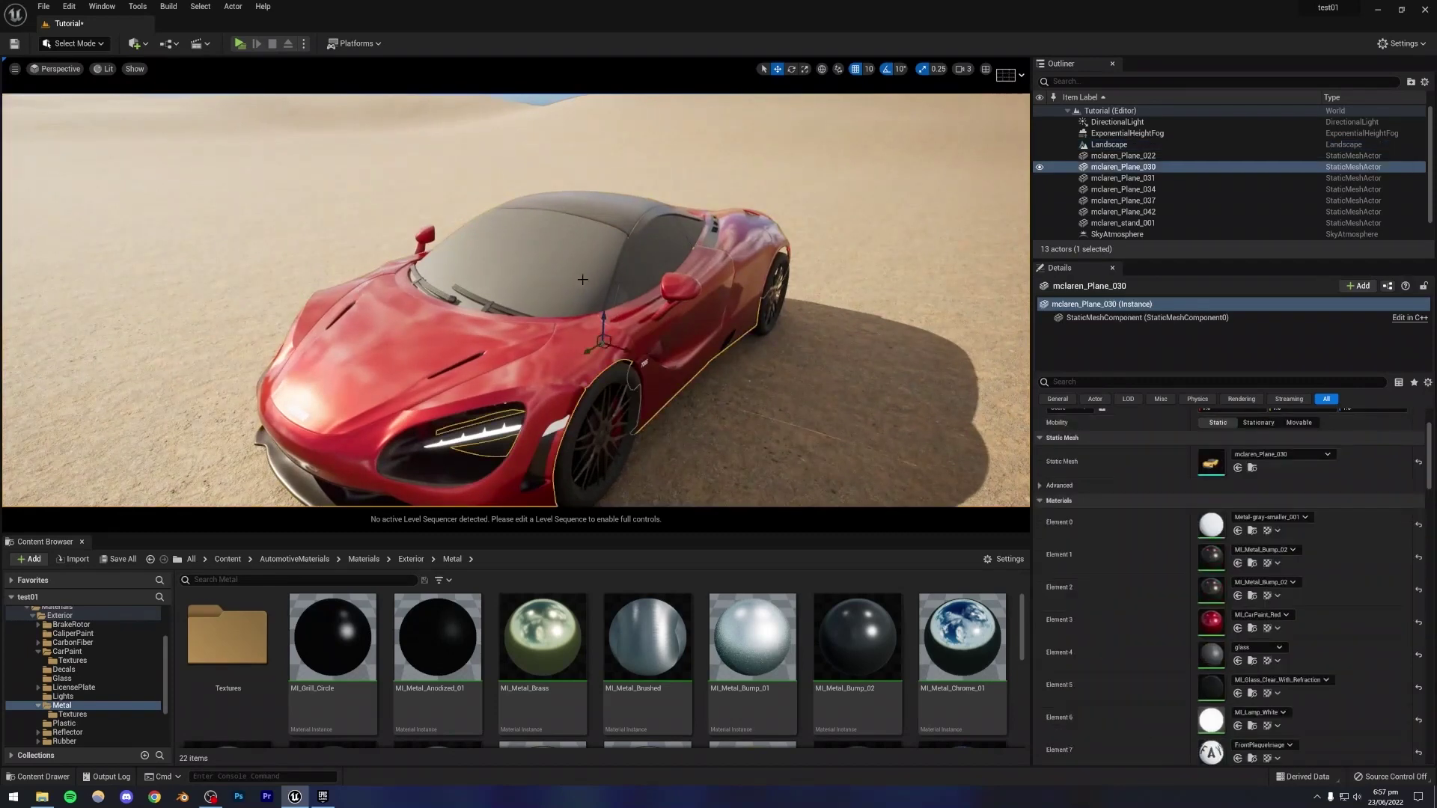
{"action": "left_click", "coordinate": [679, 287]}
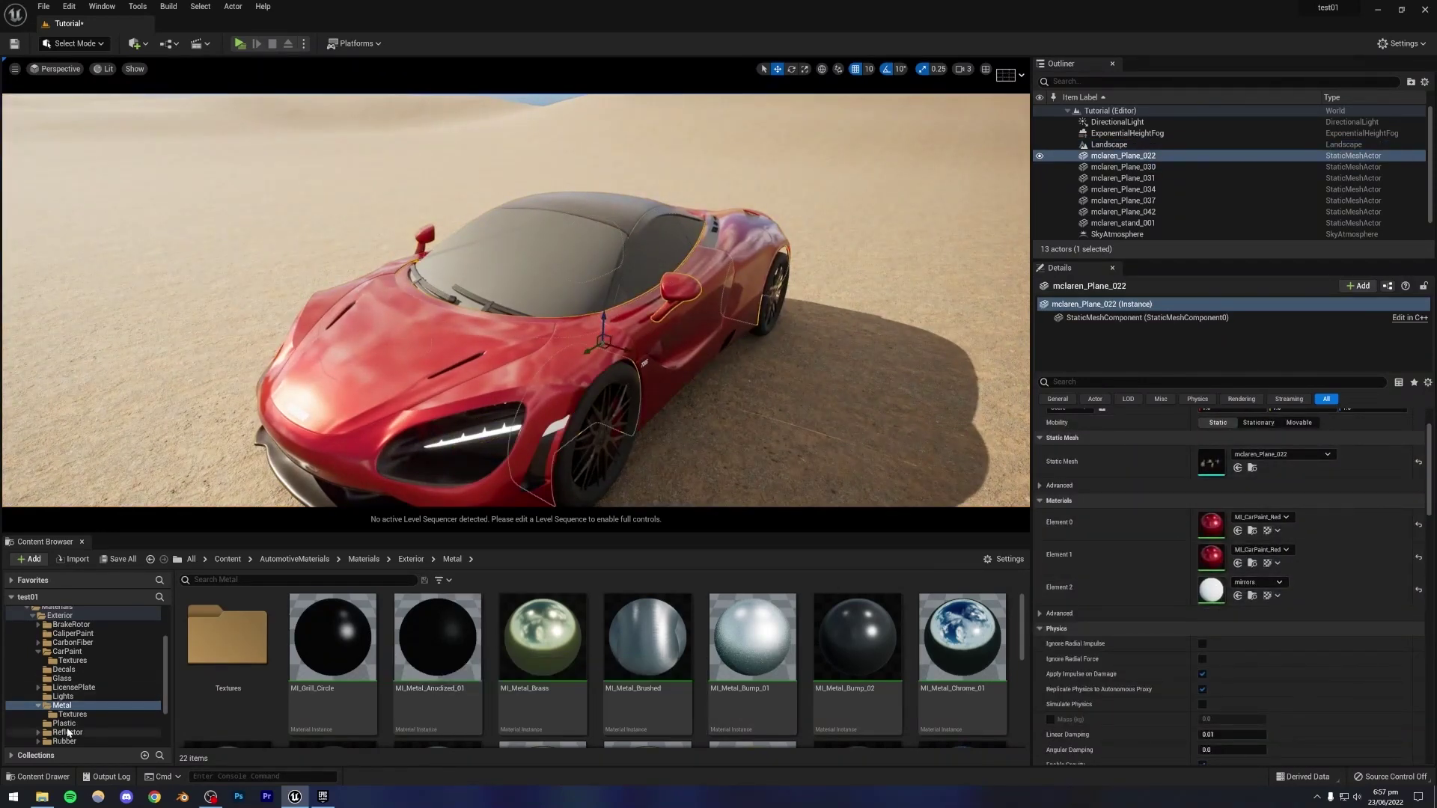
{"action": "scroll", "coordinate": [66, 713], "scroll_direction": "down", "scroll_amount": 1}
{"action": "left_click", "coordinate": [61, 662]}
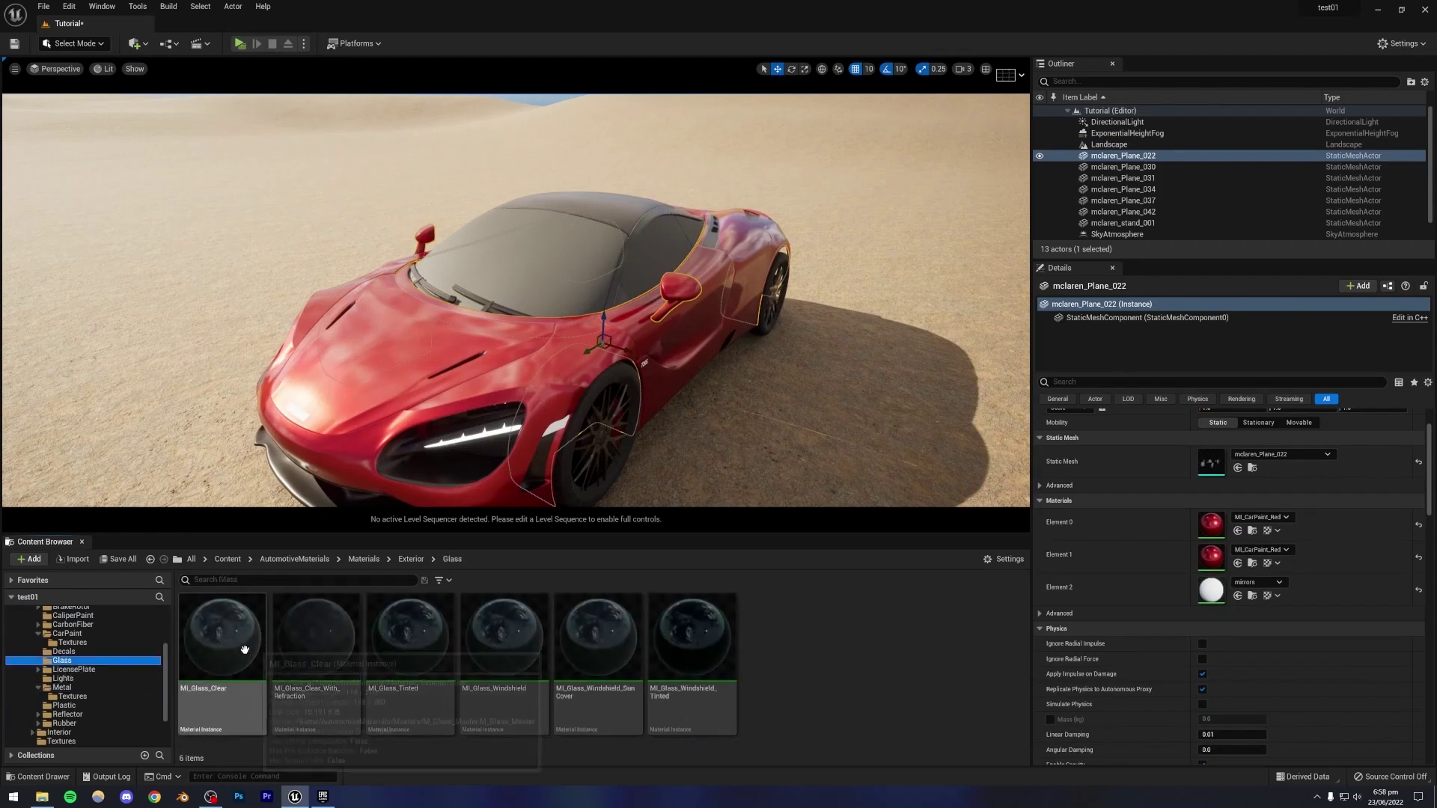
{"action": "left_click_drag", "start_coordinate": [303, 655], "coordinate": [1210, 593]}
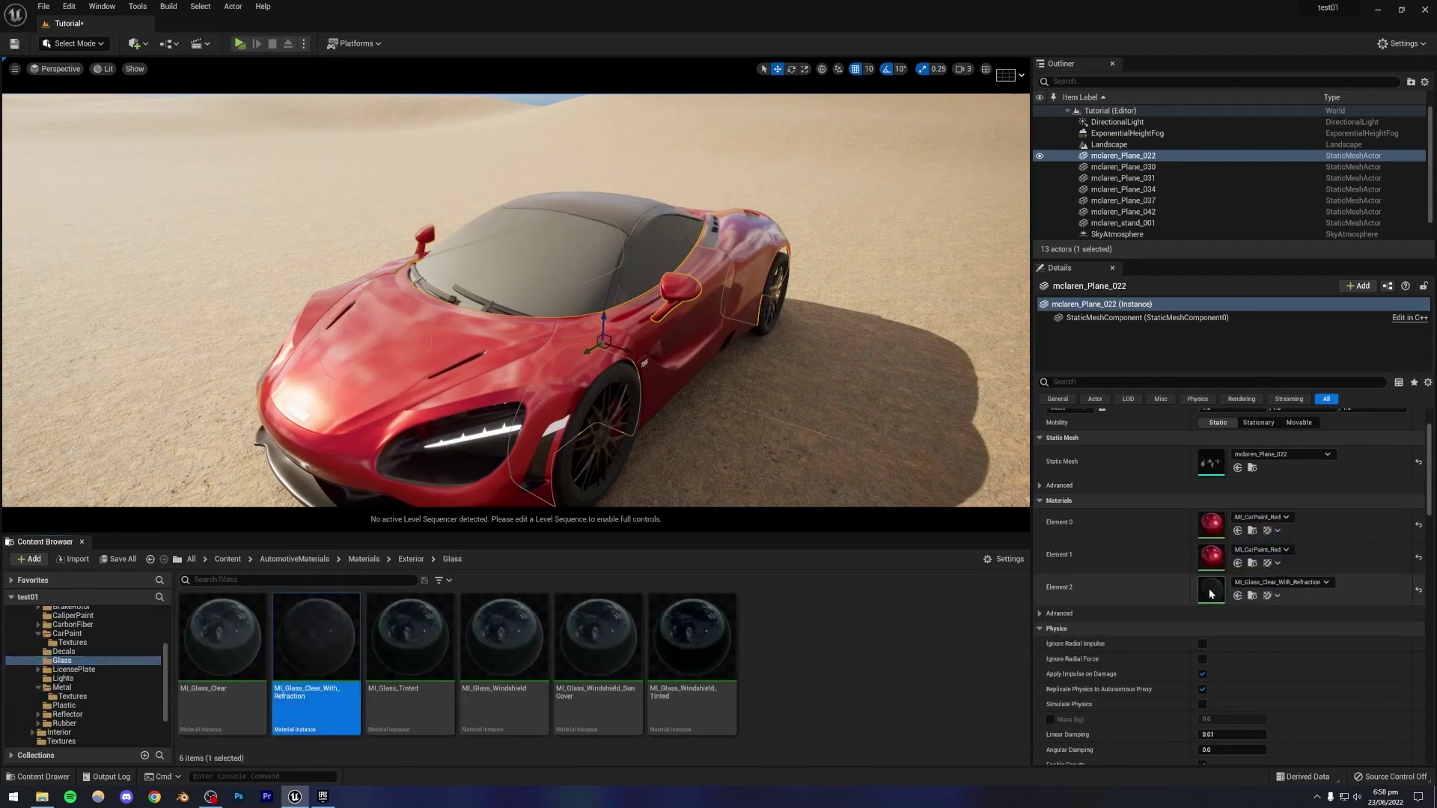
{"action": "right_click_drag", "start_coordinate": [678, 342], "coordinate": [677, 342]}
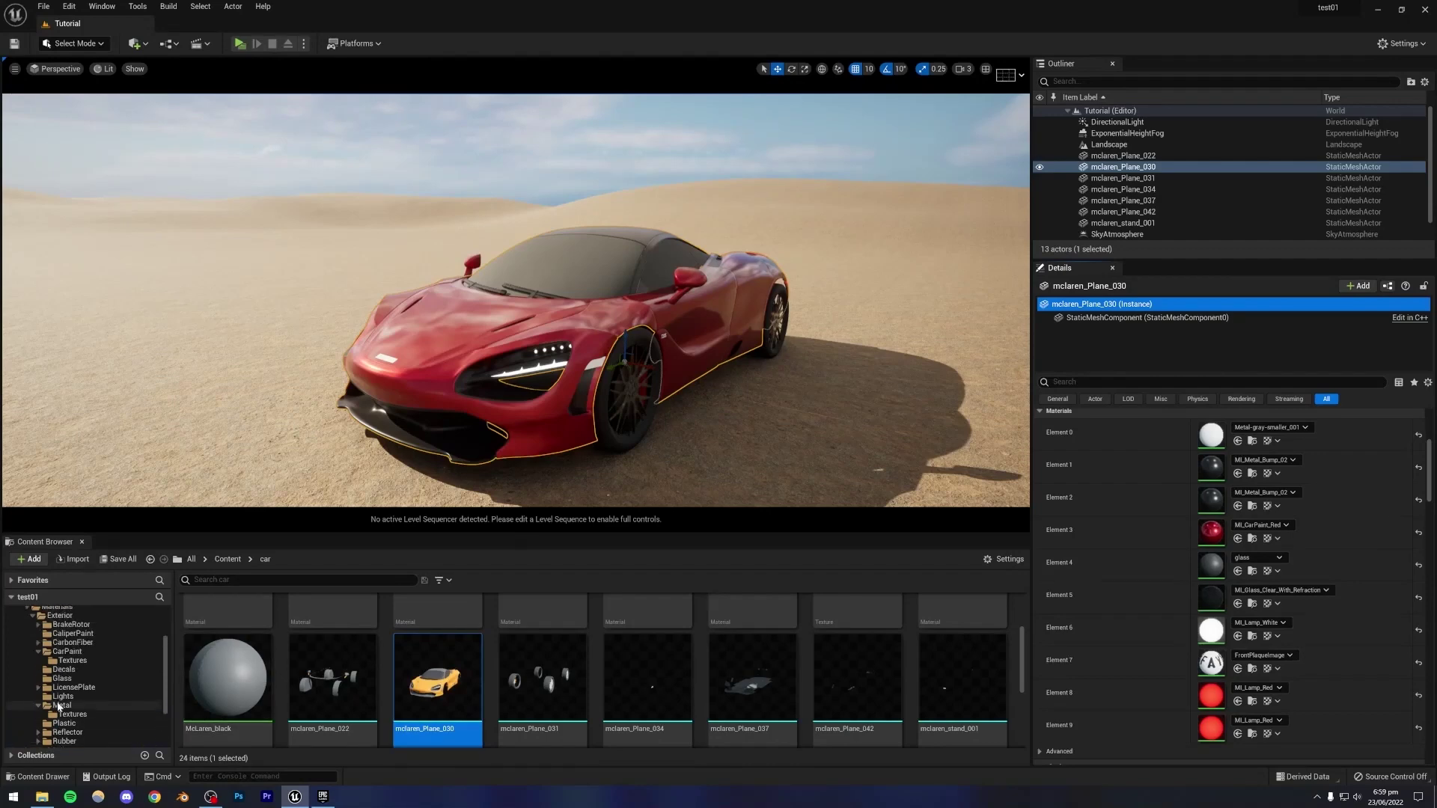
Assign MI_Glass_Windshield_SunCover to Element 4, the glass slot, of the body mesh and open that material instance for editing.
{"action": "left_click", "coordinate": [62, 678]}
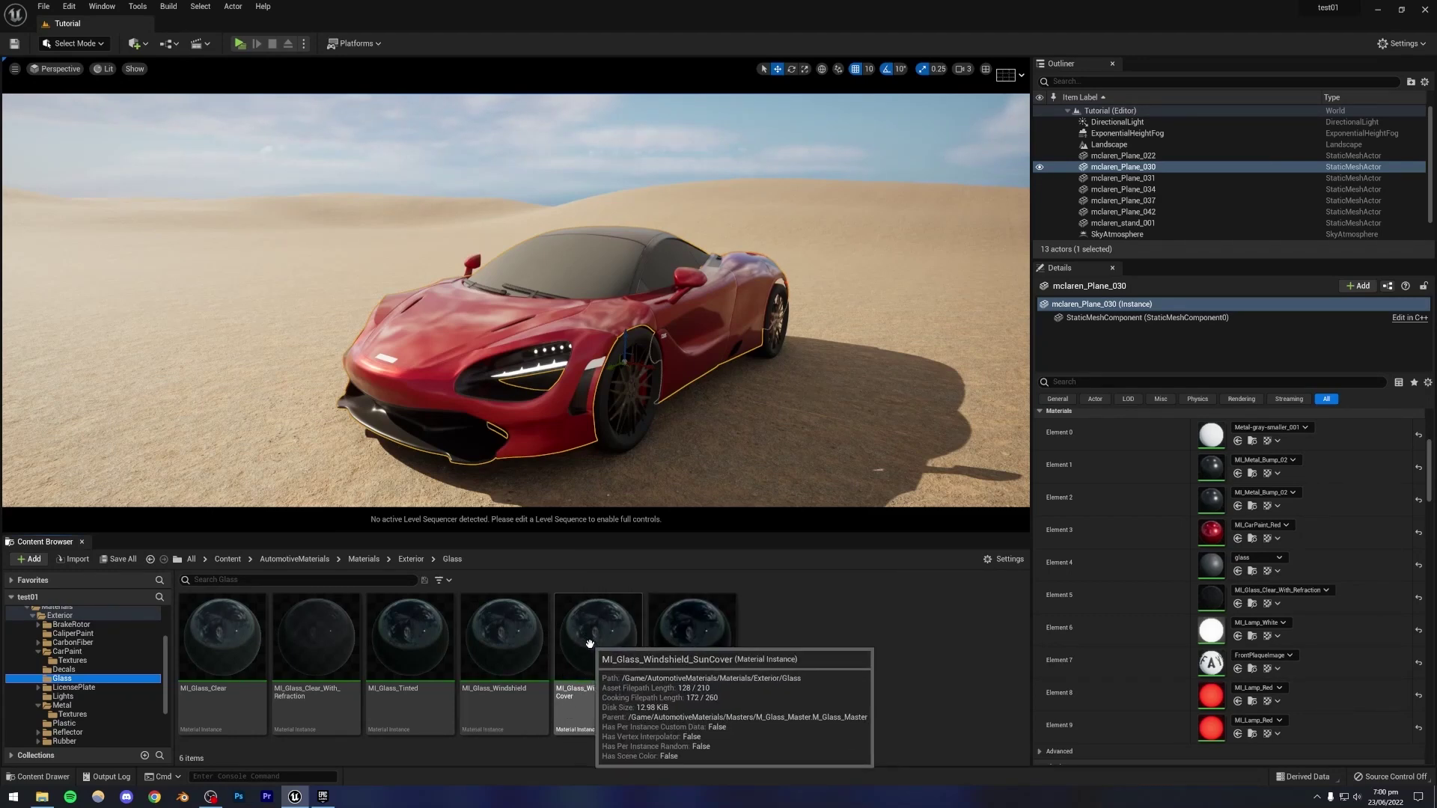
{"action": "left_click_drag", "start_coordinate": [575, 674], "coordinate": [1221, 563]}
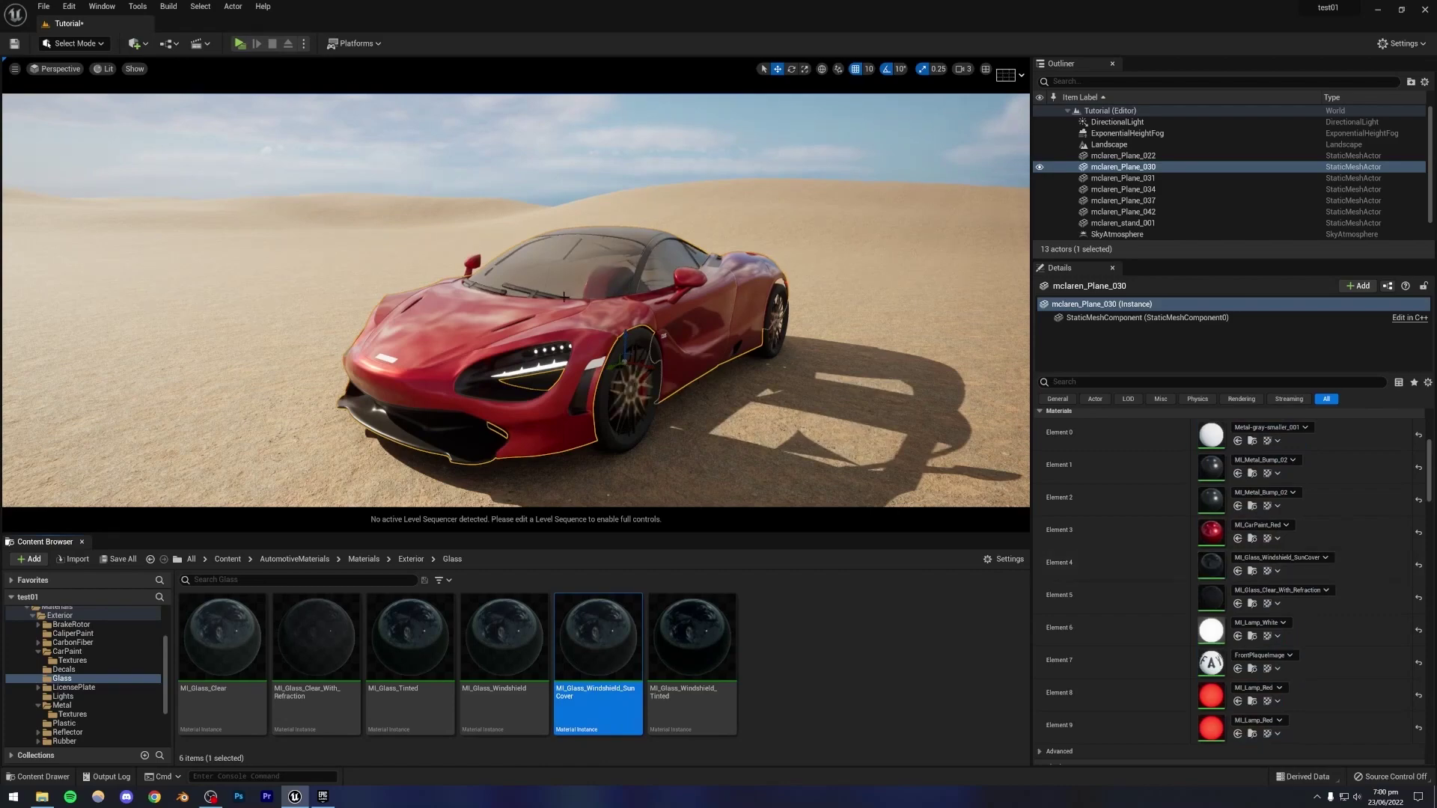
{"action": "right_click_drag", "start_coordinate": [602, 290], "coordinate": [626, 442]}
{"action": "key", "text": "w"}
{"action": "double_click", "coordinate": [598, 641]}
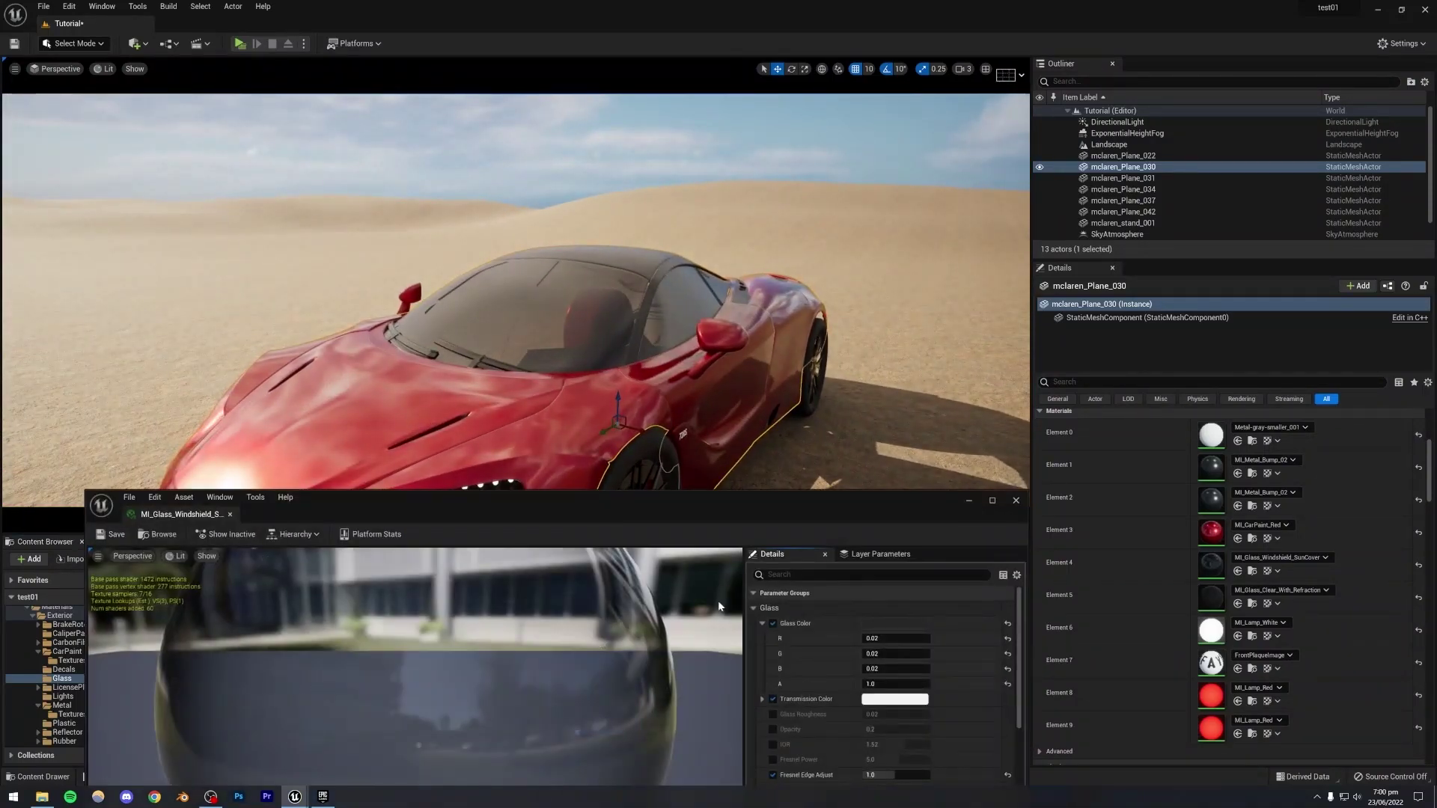
Darken the windshield glass material's Transmission Color to a neutral grey with a value of about 0.16.
{"action": "left_click", "coordinate": [870, 700]}
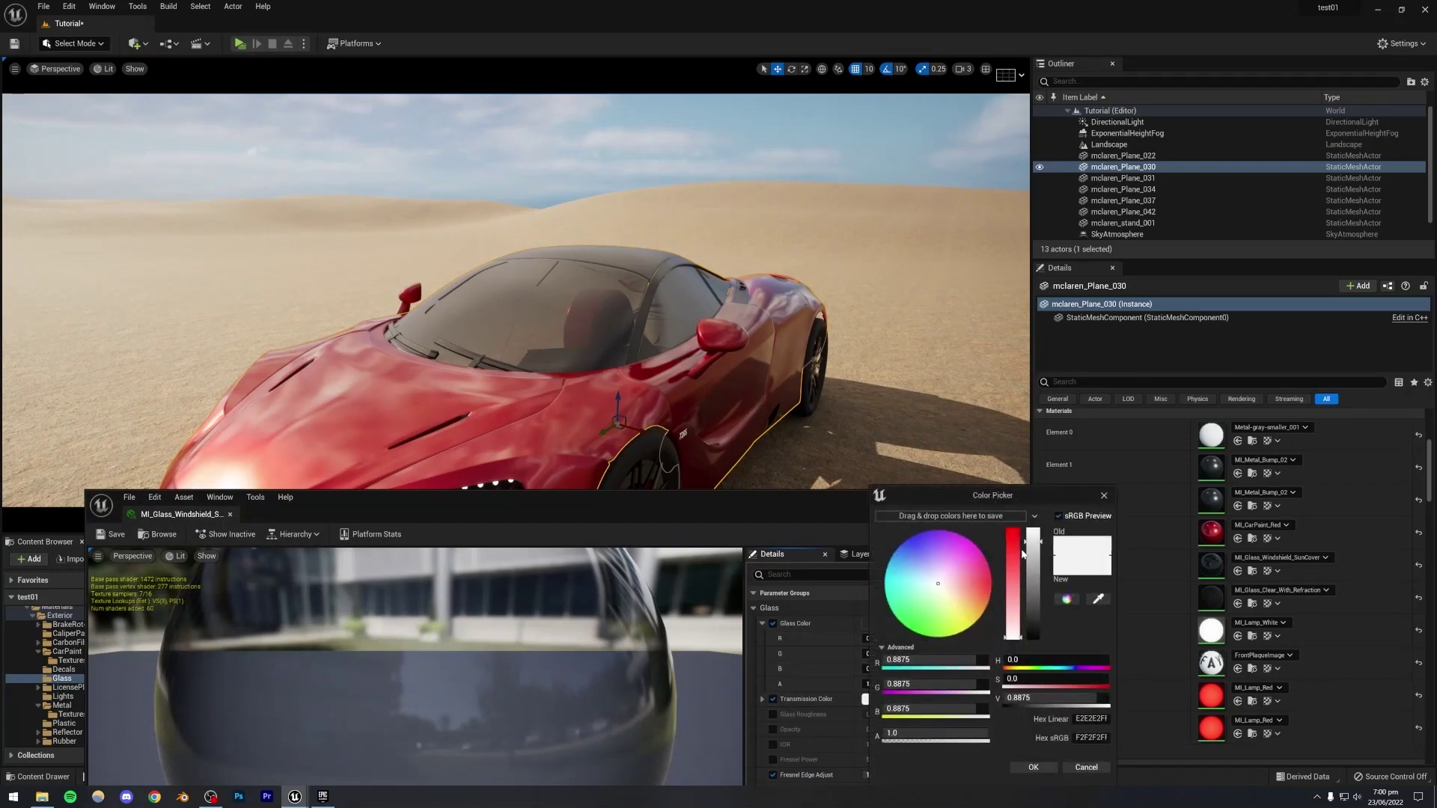
{"action": "left_click_drag", "start_coordinate": [1035, 547], "coordinate": [1036, 621]}
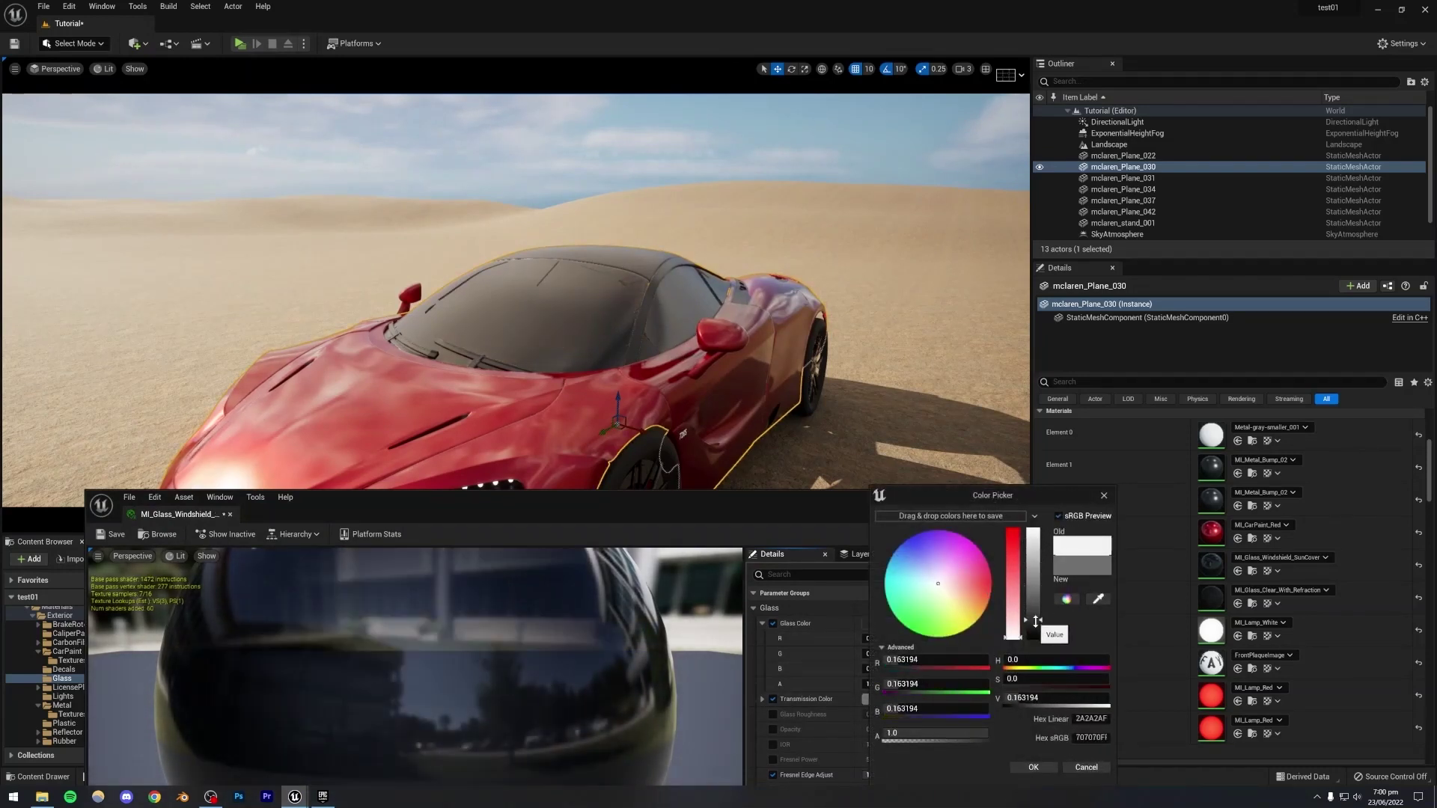
{"action": "left_click", "coordinate": [1036, 769]}
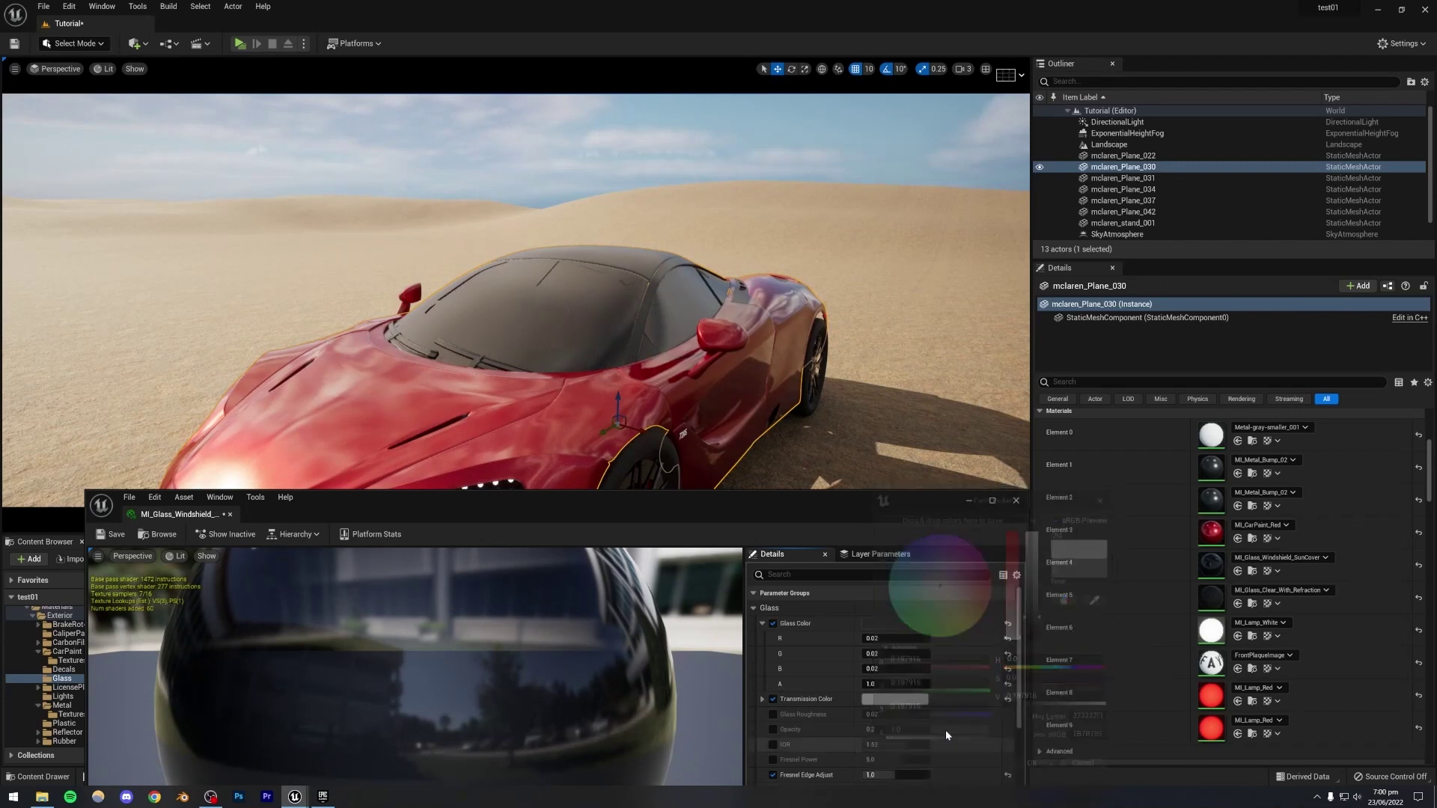
Disable the Sun Cover texture override in the windshield glass material instance.
{"action": "scroll", "coordinate": [803, 699], "scroll_direction": "down", "scroll_amount": 3}
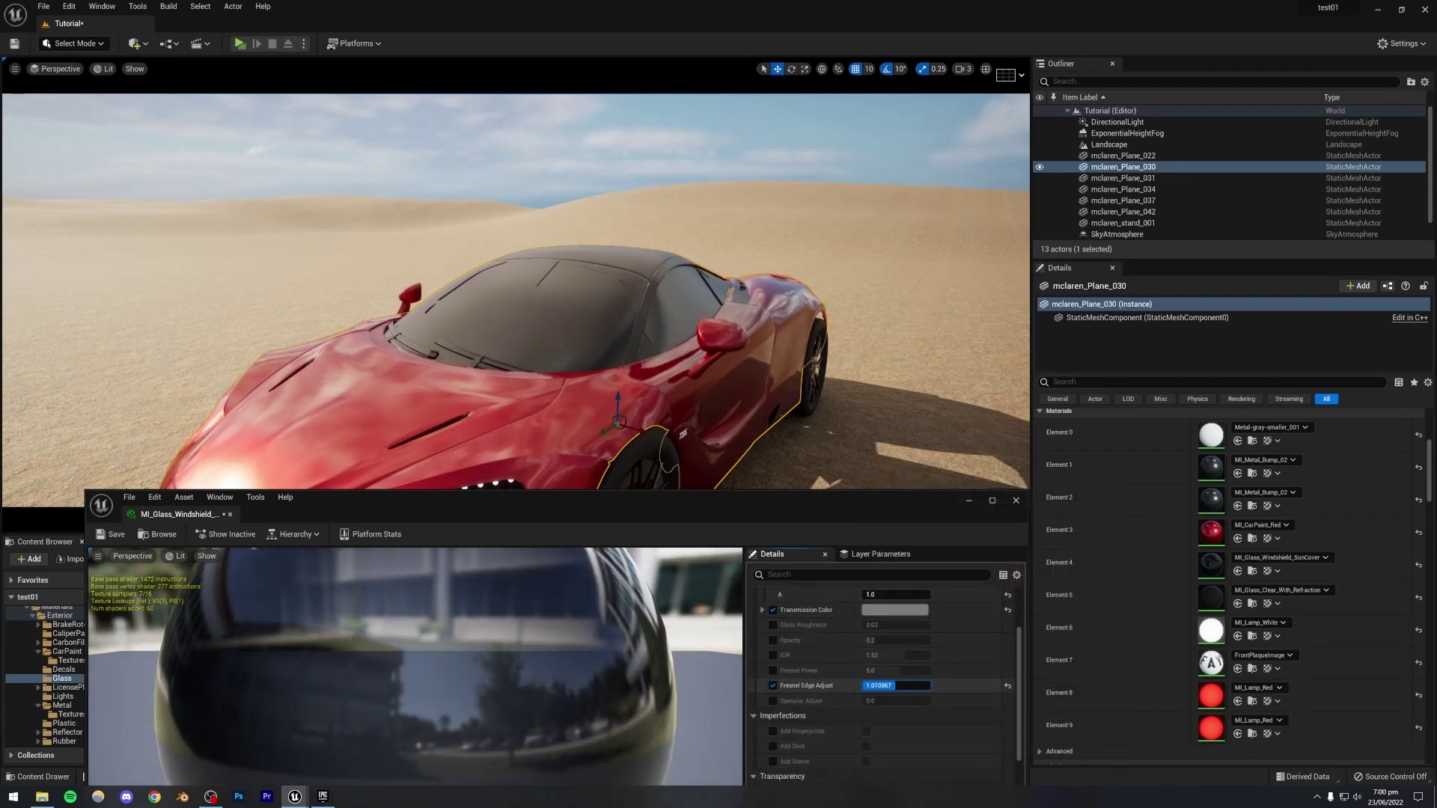
{"action": "scroll", "coordinate": [839, 647], "scroll_direction": "down", "scroll_amount": 2}
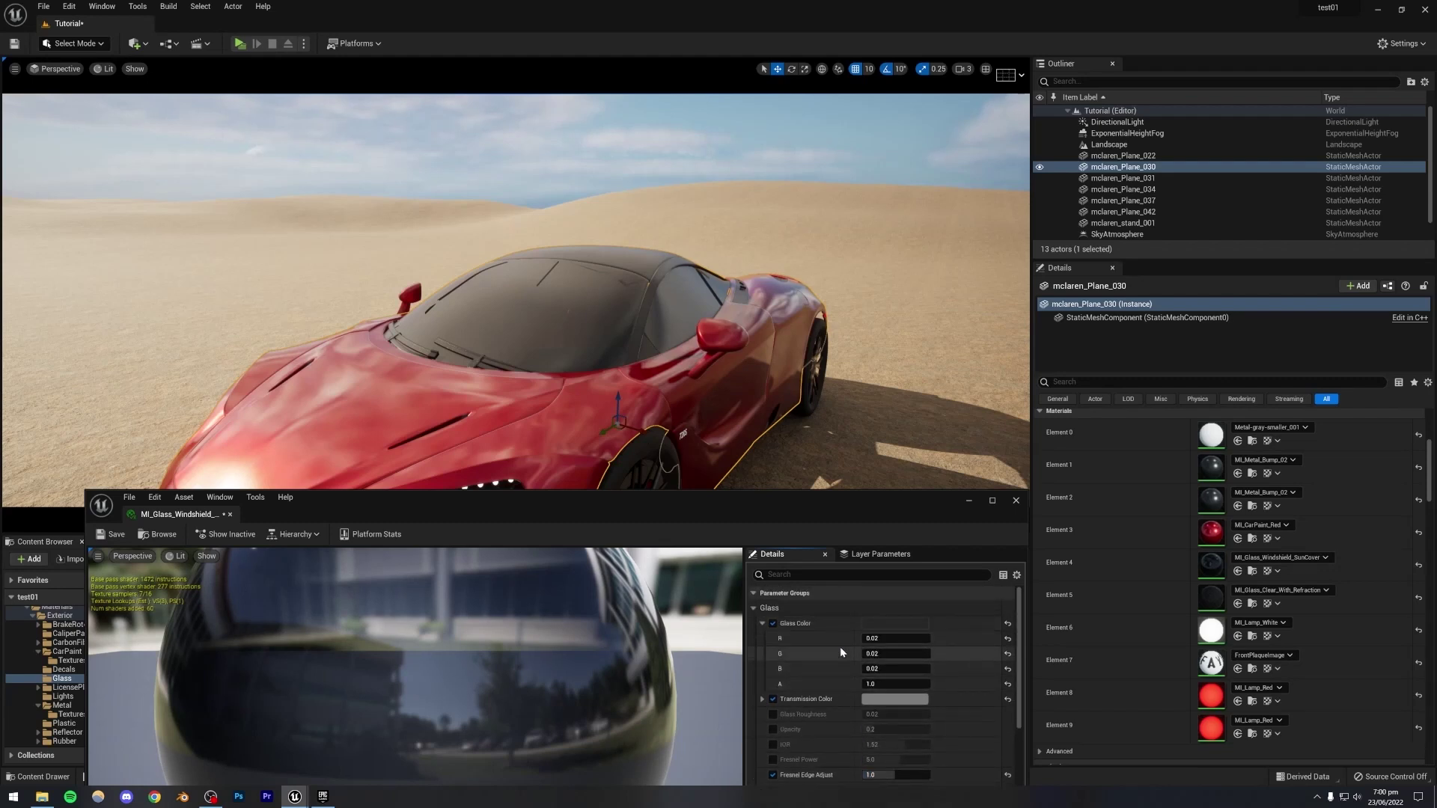
{"action": "scroll", "coordinate": [837, 651], "scroll_direction": "down", "scroll_amount": 5}
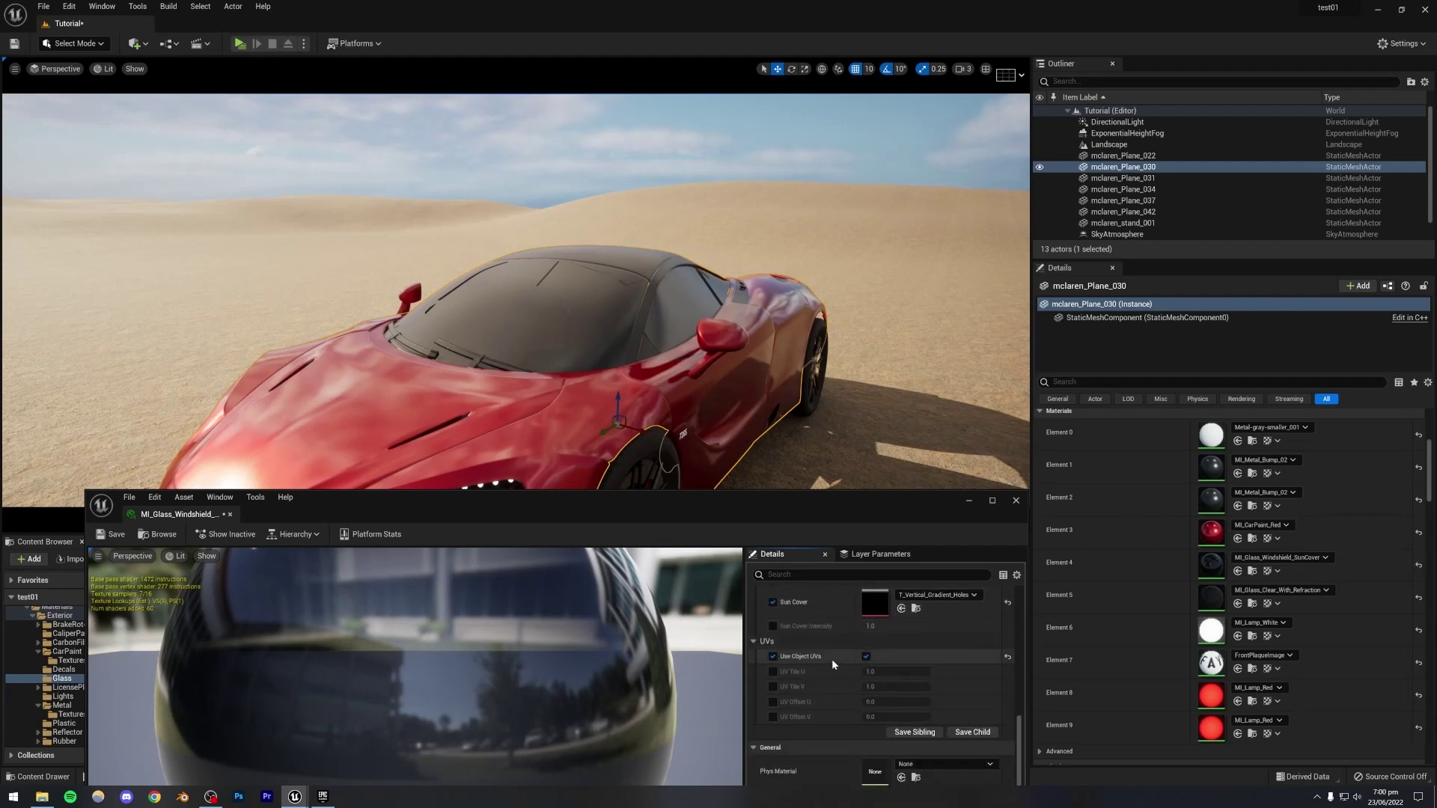
{"action": "left_click", "coordinate": [773, 603]}
{"action": "scroll", "coordinate": [829, 685], "scroll_direction": "down", "scroll_amount": 2}
{"action": "left_click_drag", "start_coordinate": [774, 513], "coordinate": [759, 493]}
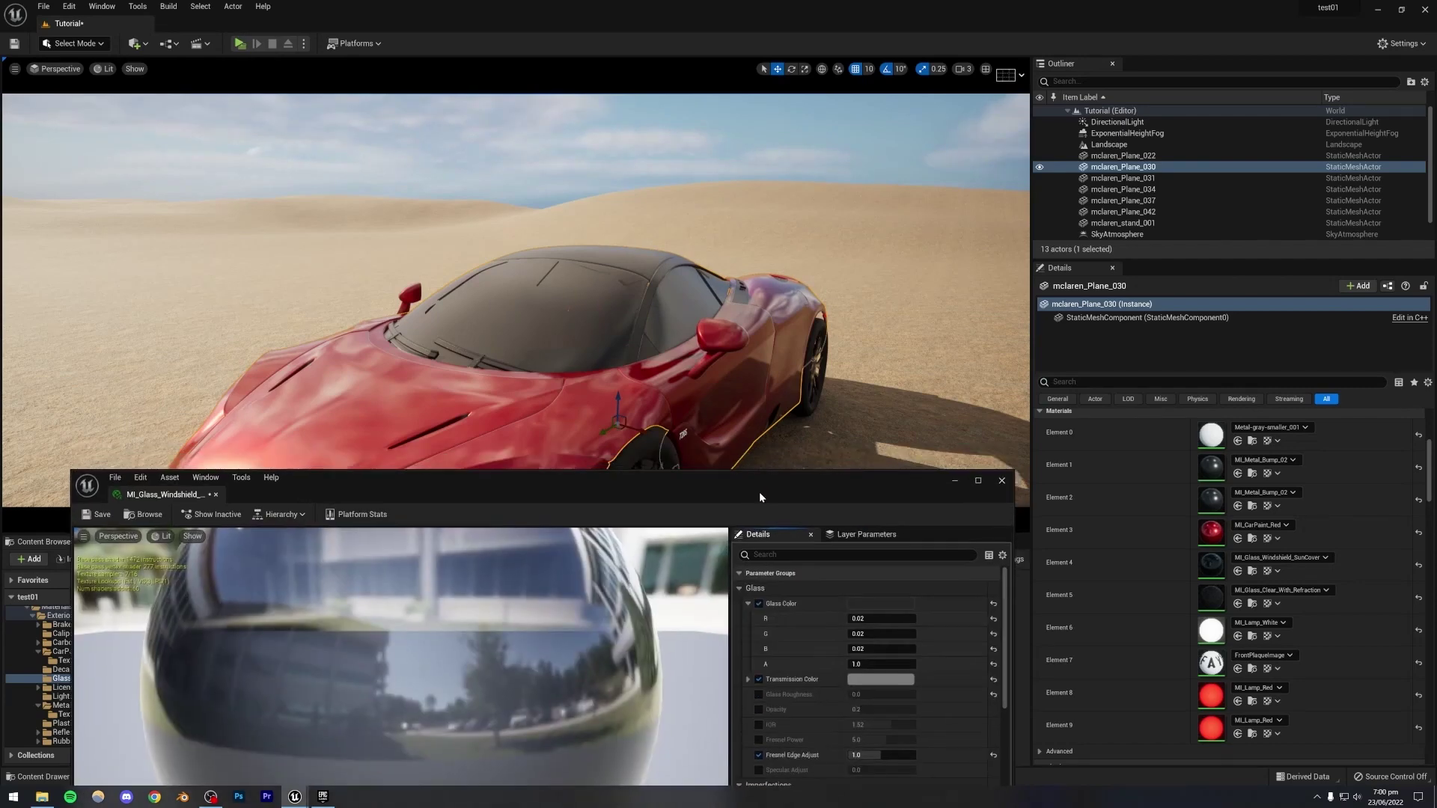
Override the windshield material's Glass Roughness with 0.0 and close the material instance editor.
{"action": "left_click", "coordinate": [759, 694]}
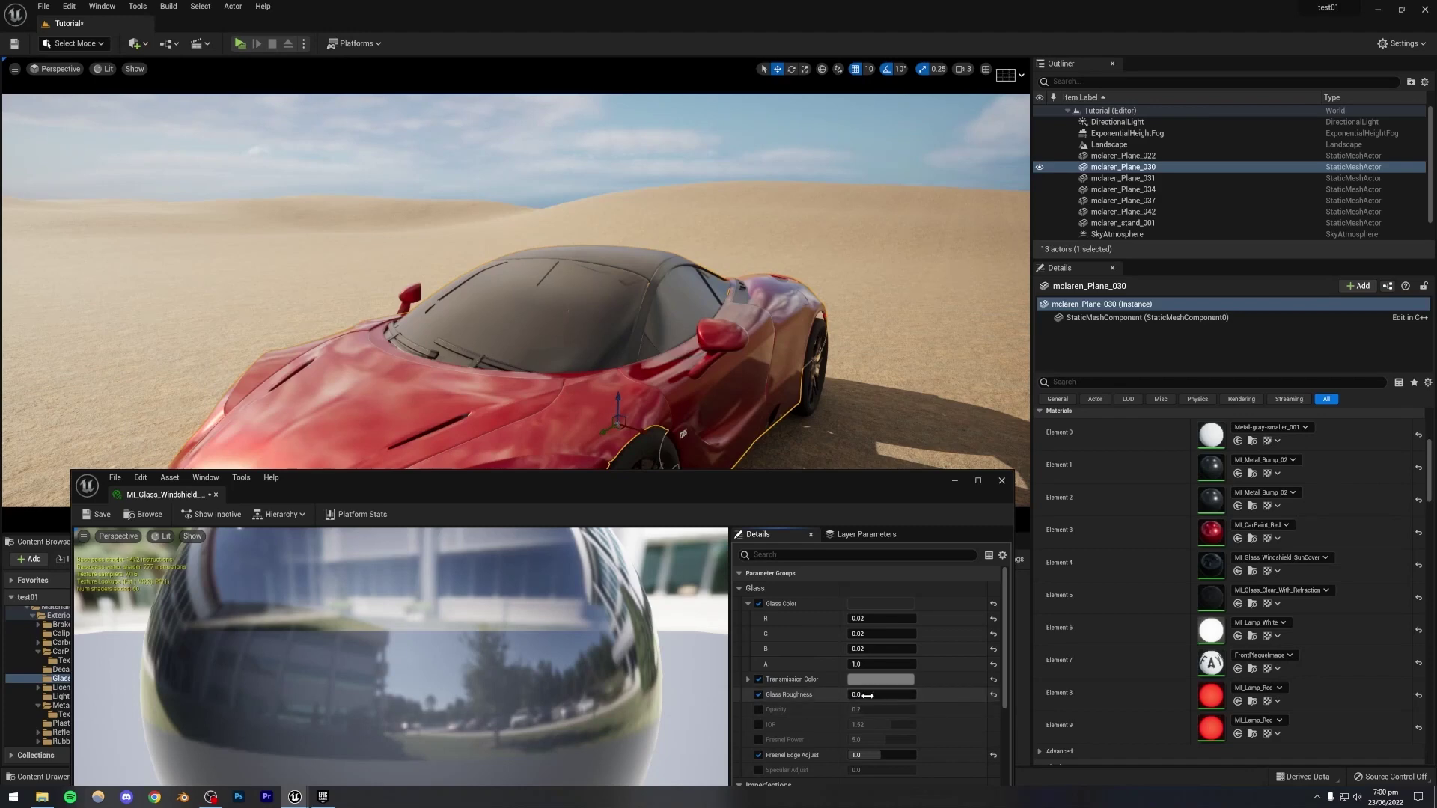
{"action": "left_click", "coordinate": [759, 711]}
{"action": "left_click", "coordinate": [759, 711]}
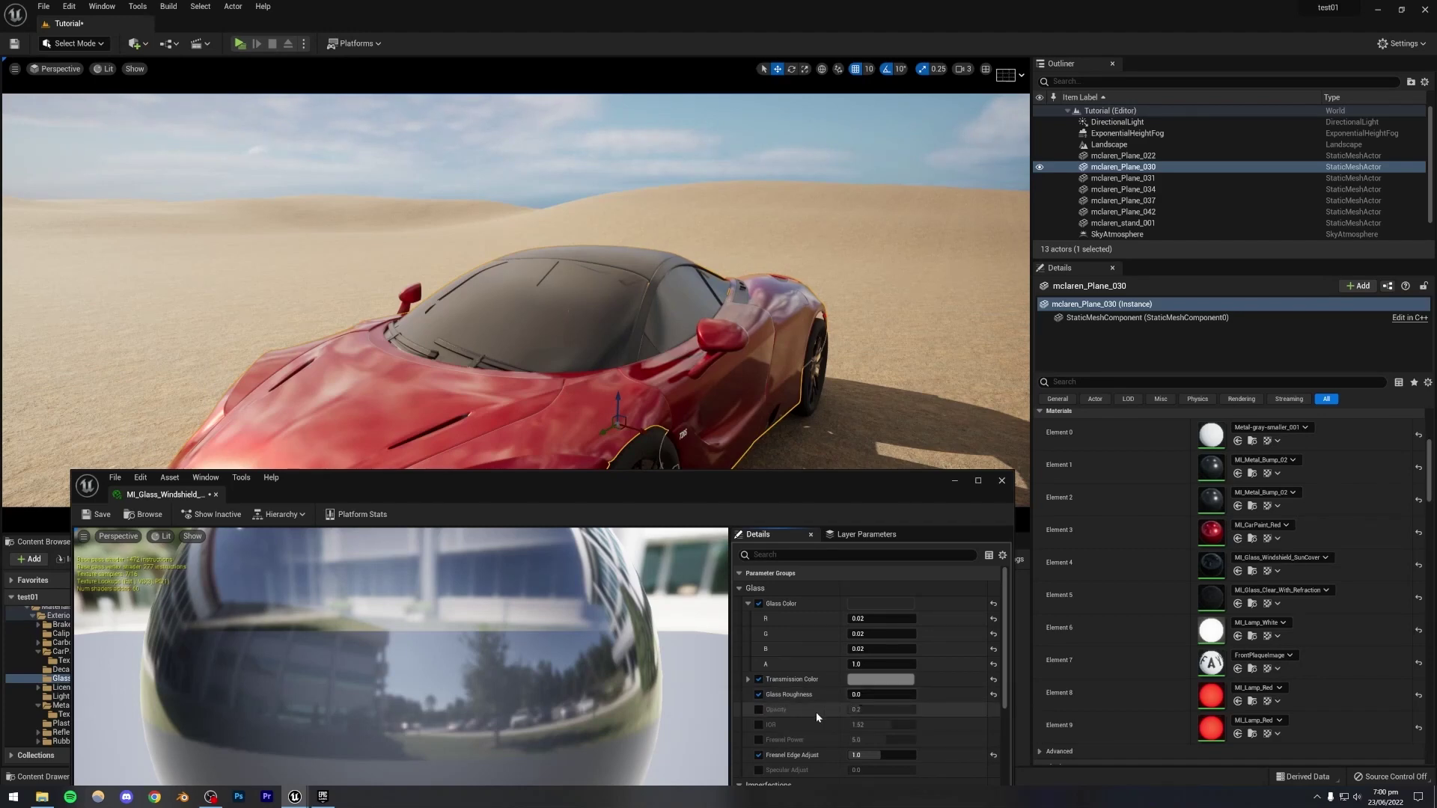
{"action": "left_click", "coordinate": [1002, 481]}
Save all modified assets together with the Tutorial level.
{"action": "mouse_move", "coordinate": [609, 390]}
{"action": "right_mouse_down"}
{"action": "mouse_move", "coordinate": [542, 351]}
{"action": "mouse_move", "coordinate": [557, 337]}
{"action": "mouse_move", "coordinate": [535, 356]}
{"action": "mouse_move", "coordinate": [569, 374]}
{"action": "mouse_move", "coordinate": [516, 360]}
{"action": "mouse_move", "coordinate": [554, 337]}
{"action": "mouse_move", "coordinate": [606, 384]}
{"action": "right_mouse_up"}
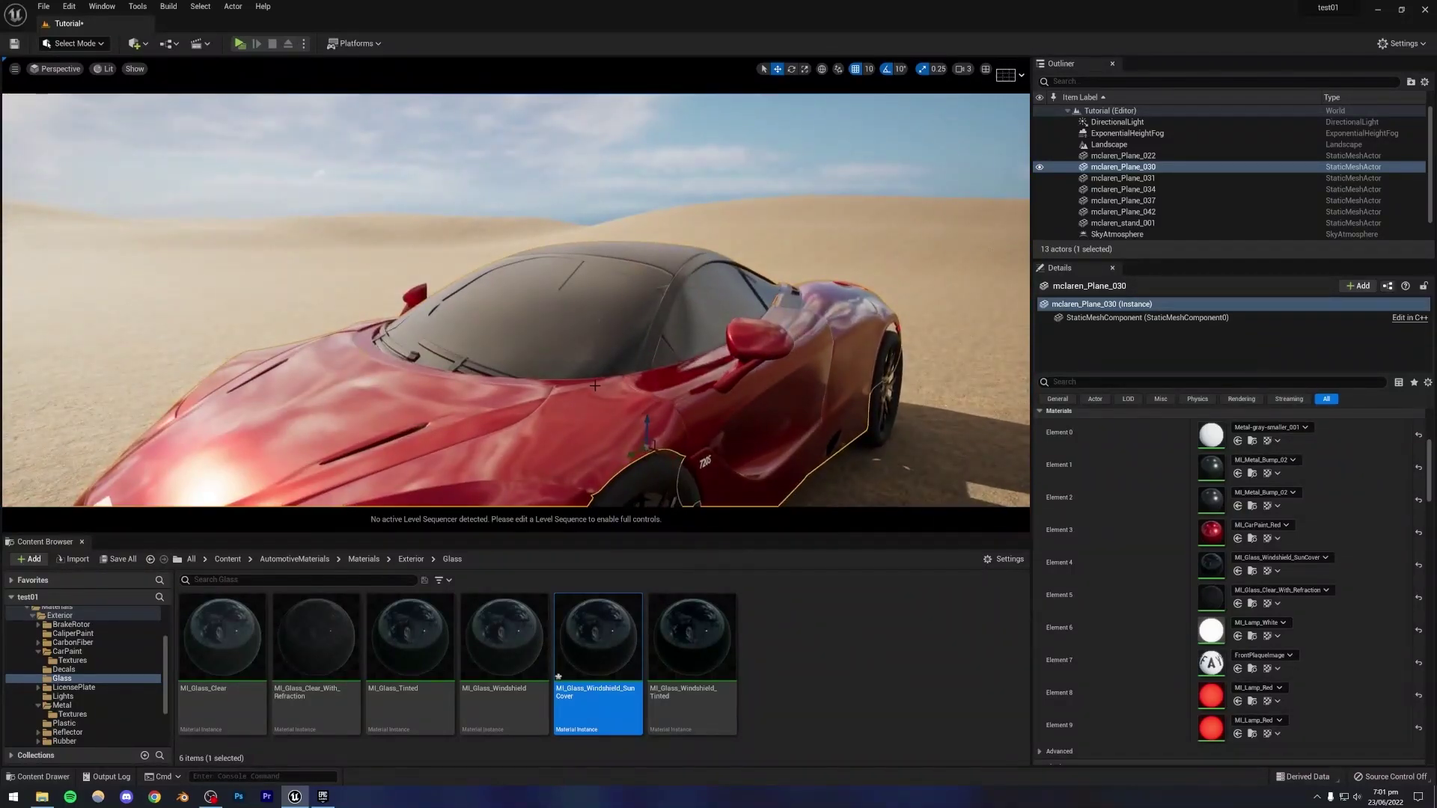
{"action": "left_click", "coordinate": [119, 560]}
{"action": "left_click", "coordinate": [806, 526]}
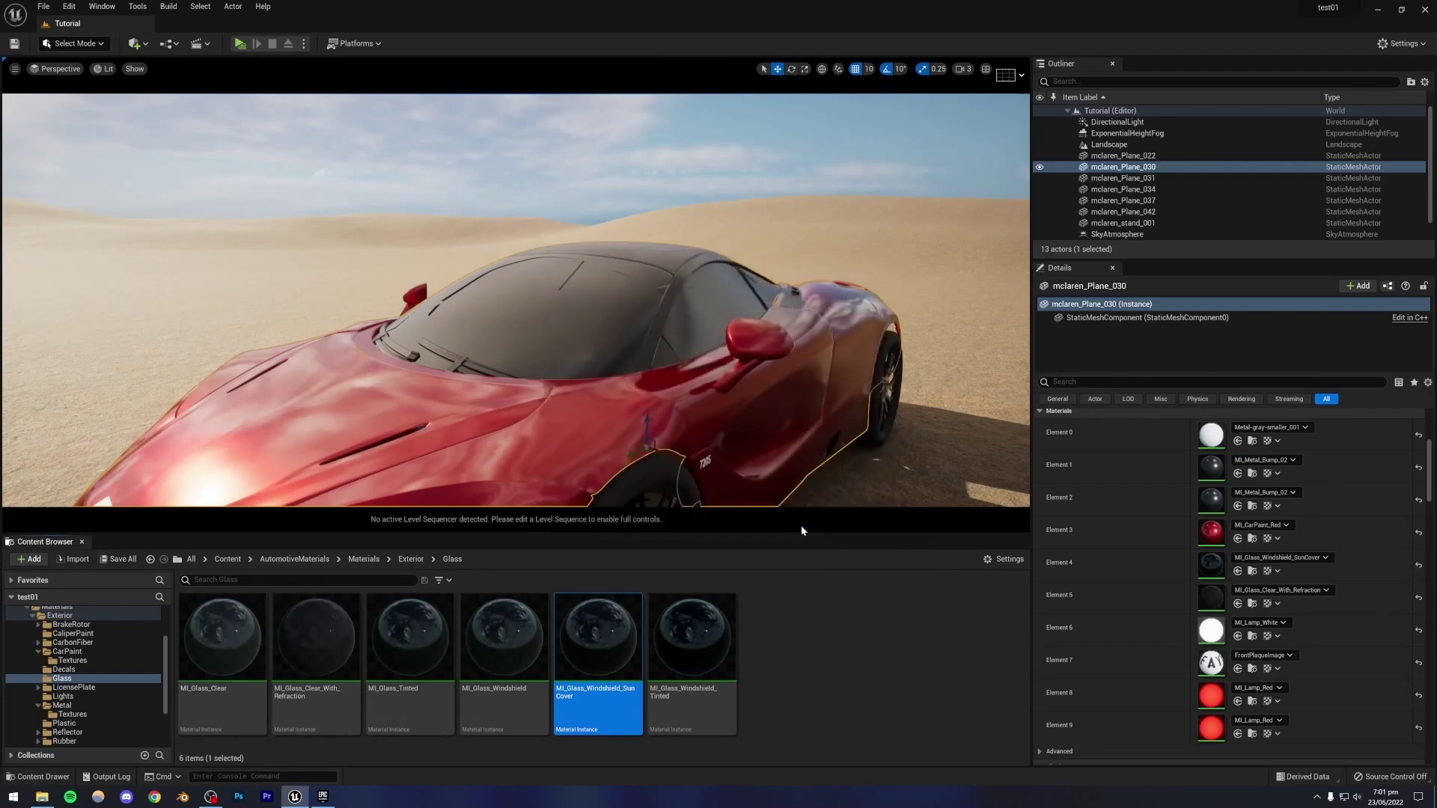